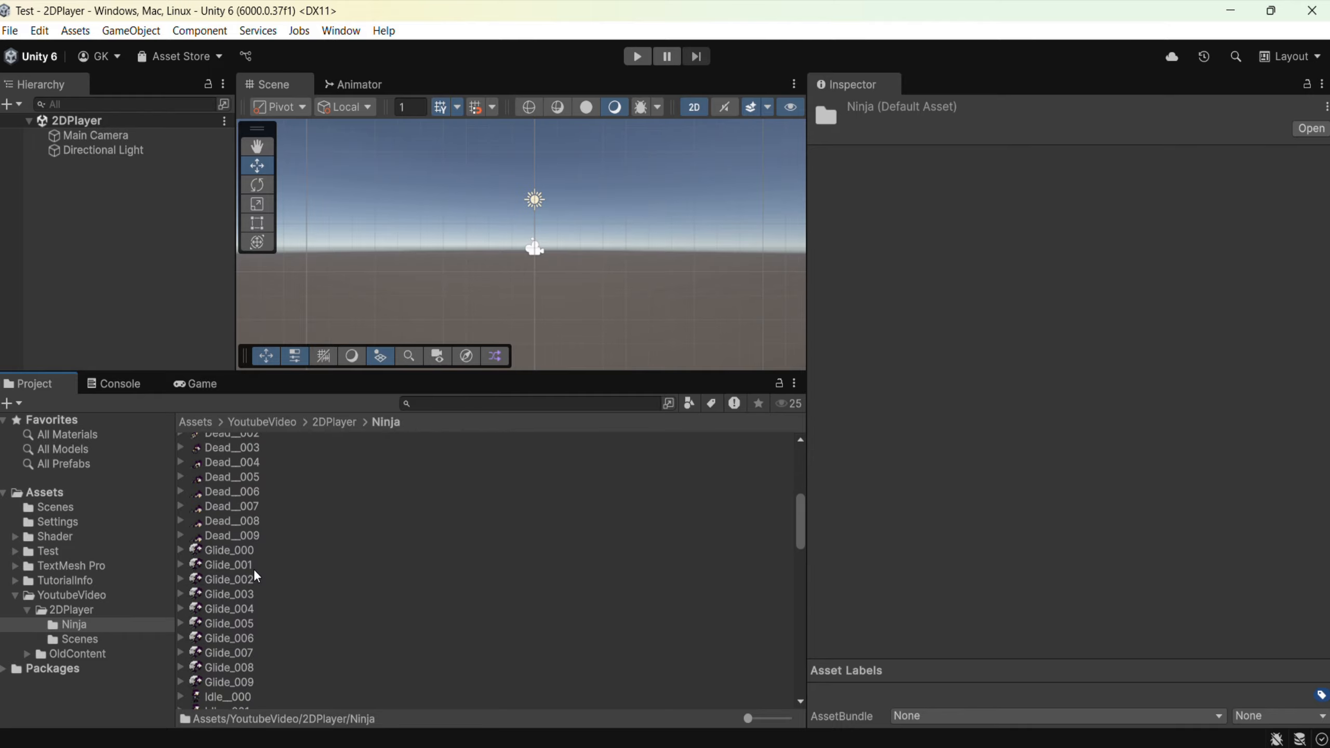
Step: Look through the sprite frames in the Ninja folder, previewing the Kunai and Attack__006 sprites
scroll(256, 573, "down", 13)
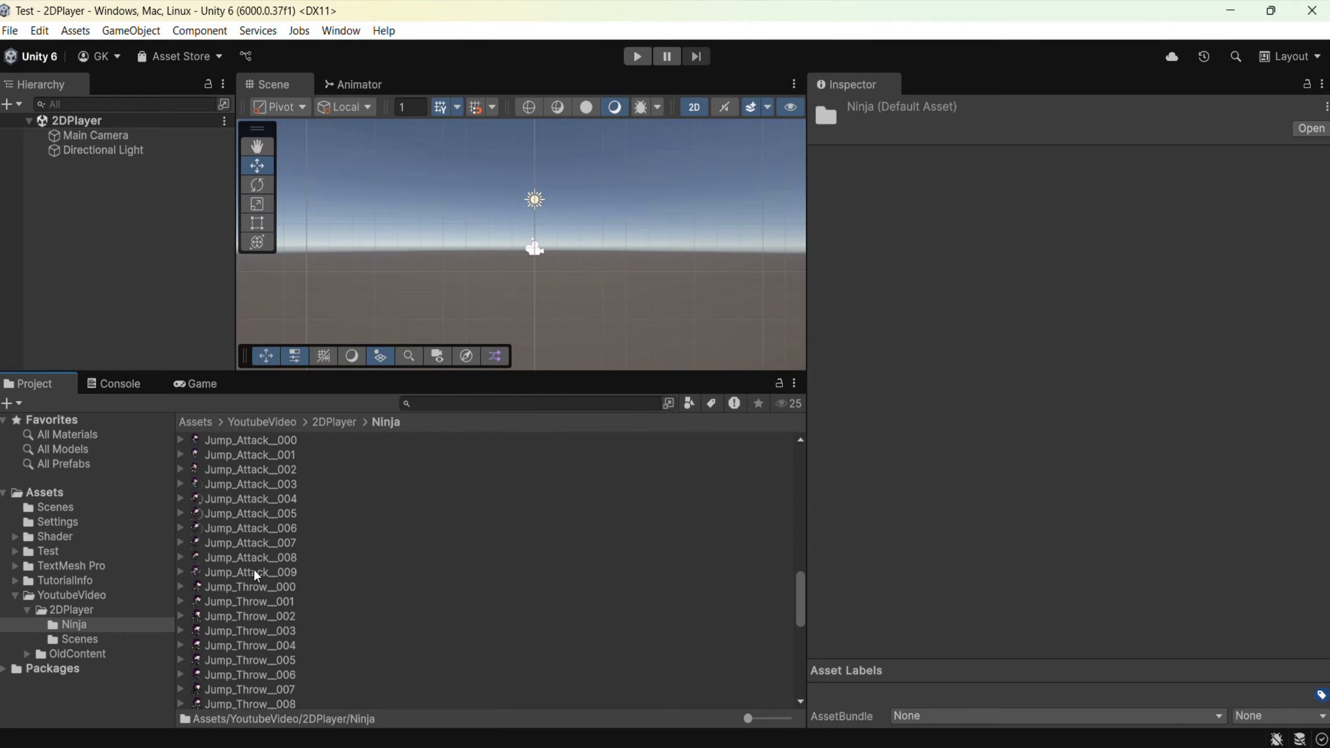
scroll(256, 573, "up", 7)
scroll(256, 575, "up", 20)
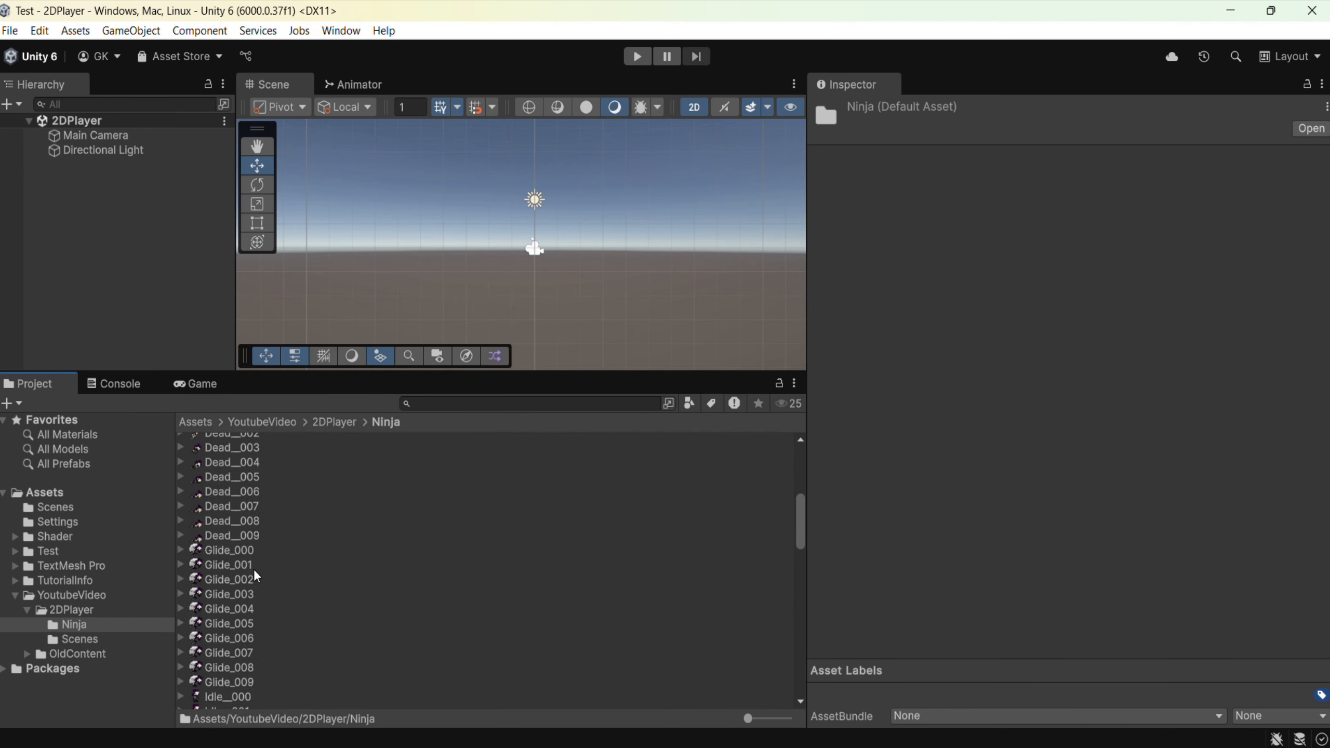
scroll(256, 575, "down", 18)
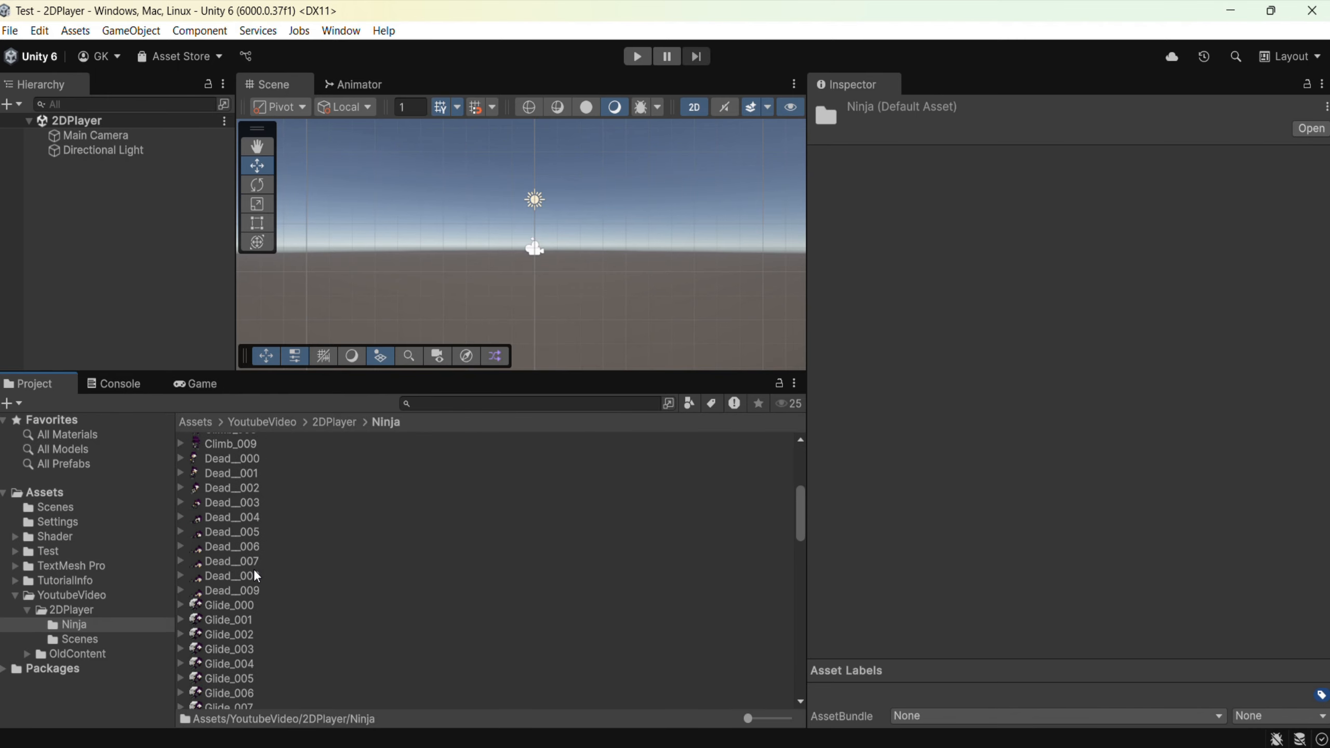
scroll(257, 576, "down", 7)
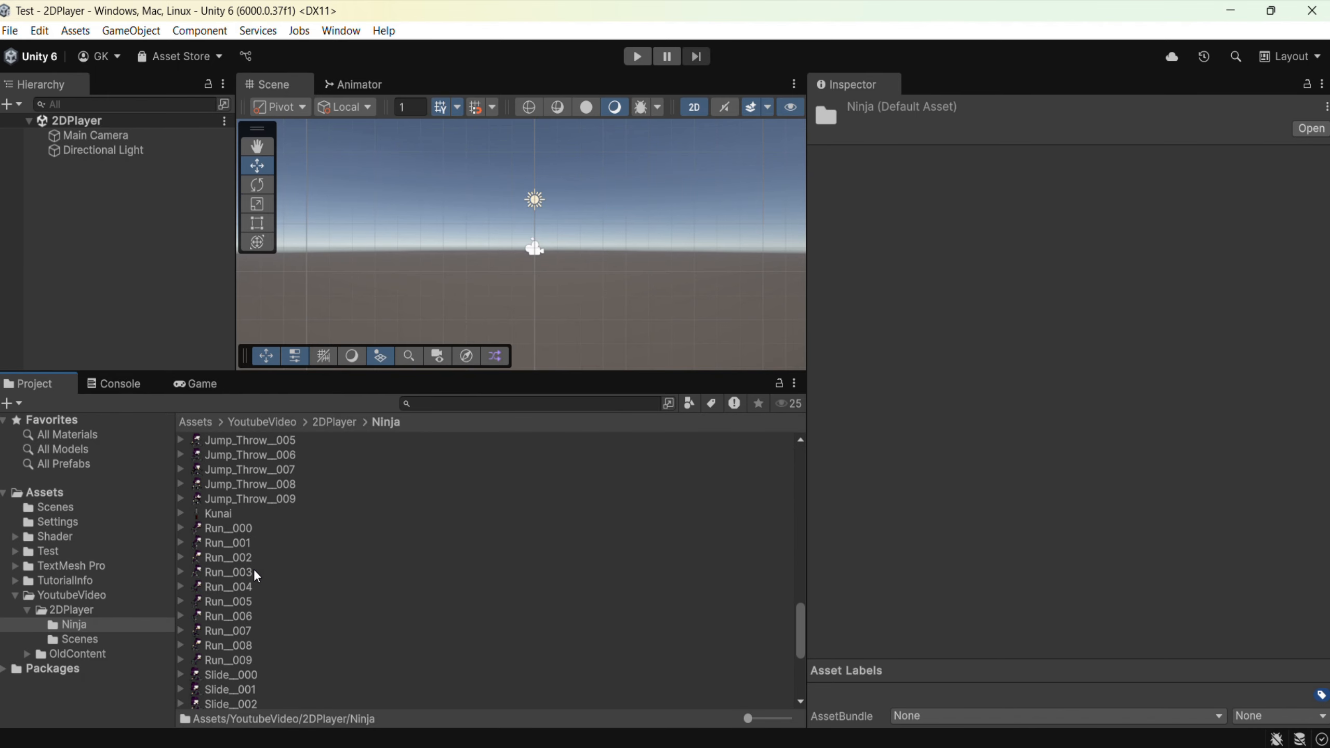
left_click(239, 515)
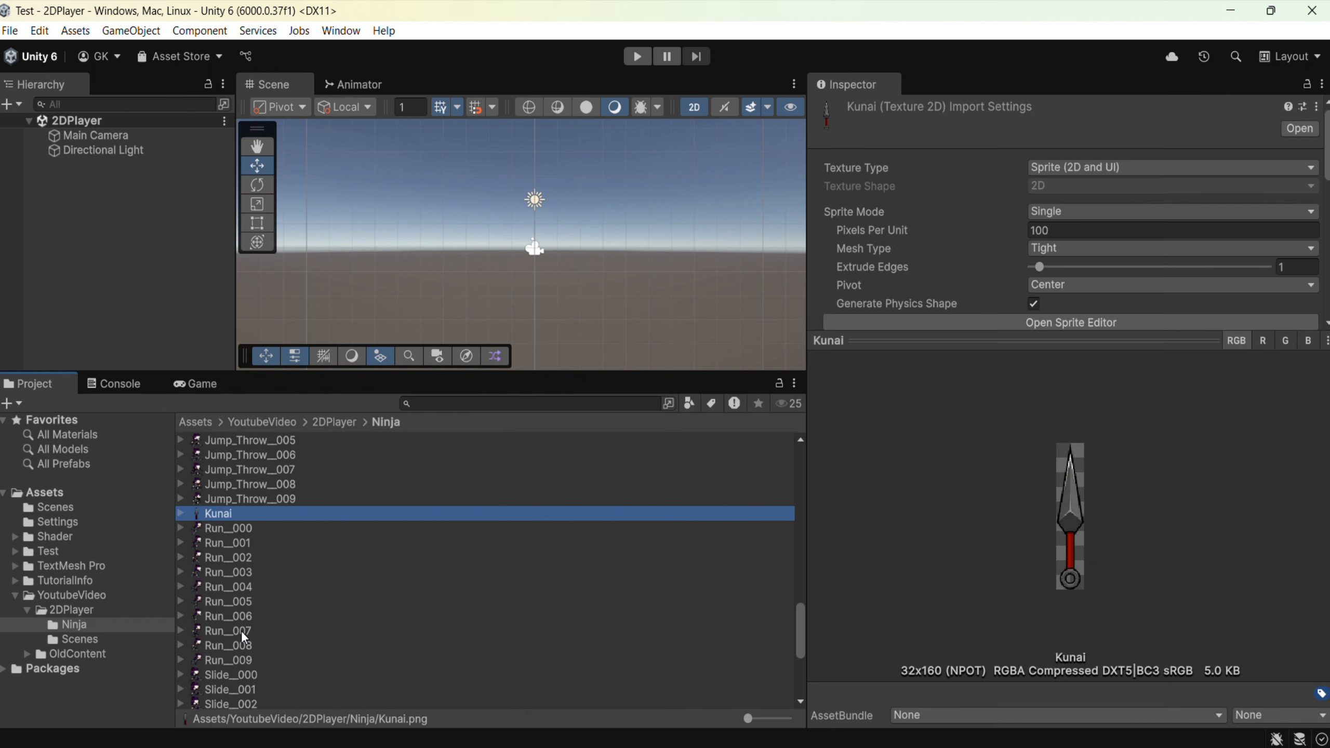
scroll(241, 630, "down", 4)
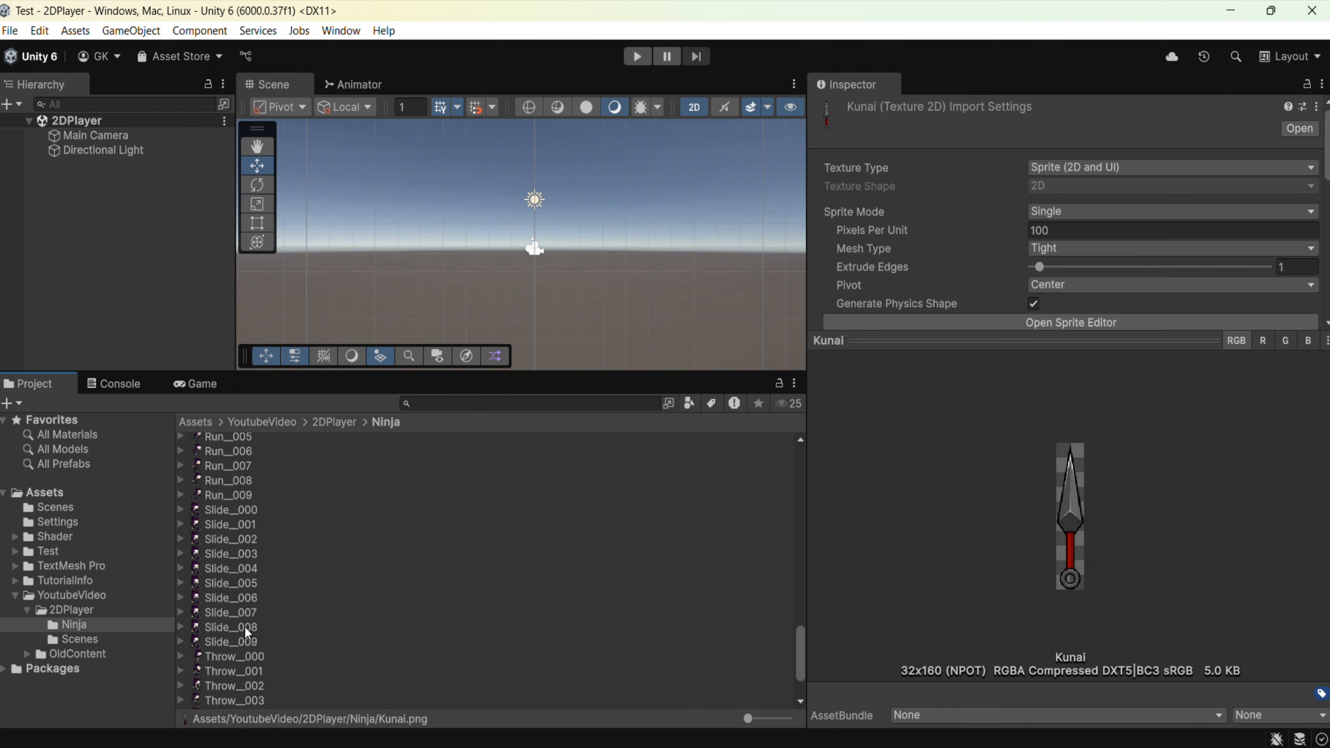
scroll(246, 628, "up", 13)
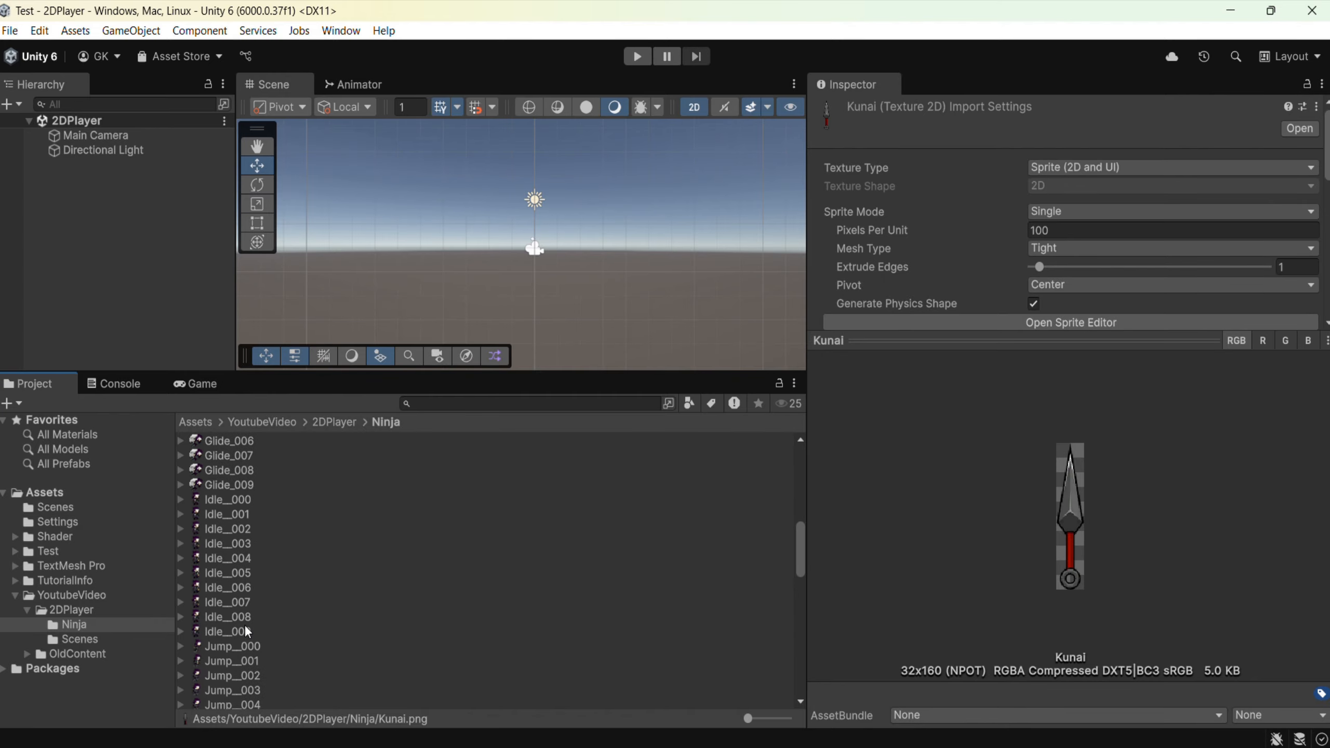
scroll(246, 627, "up", 12)
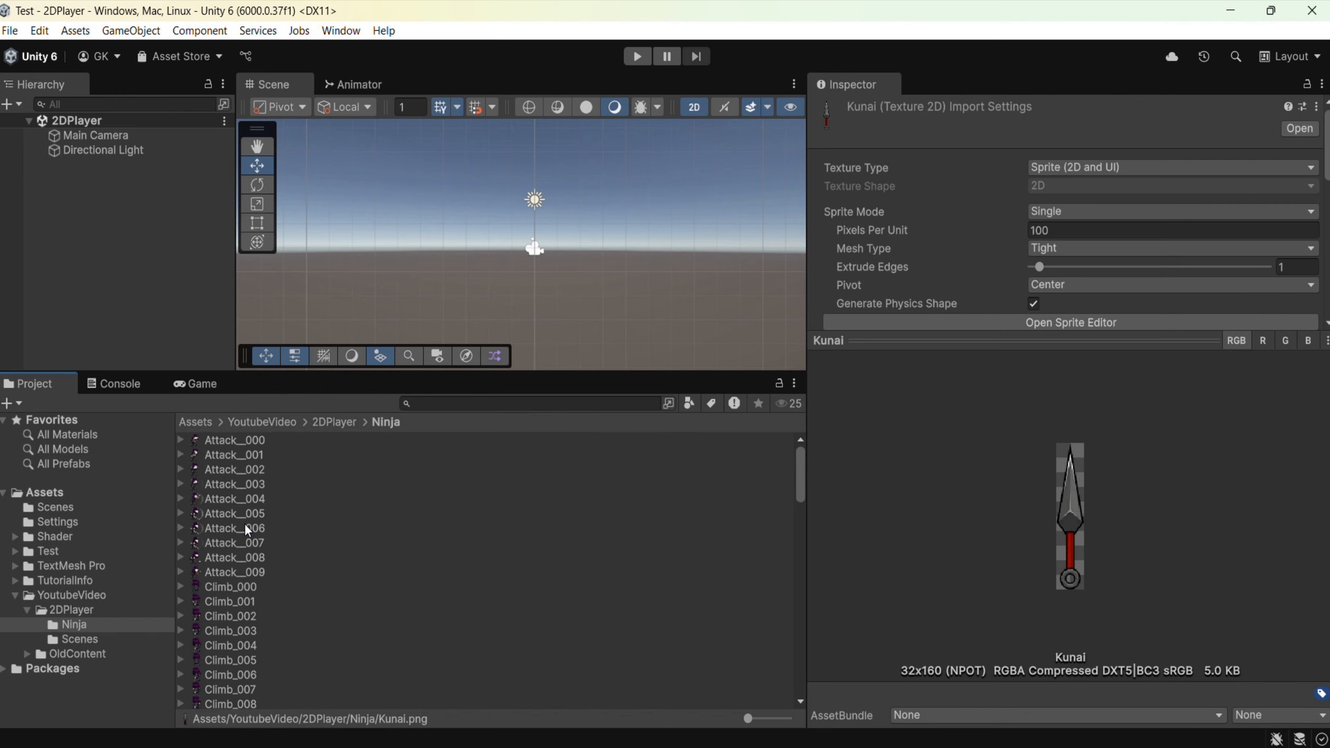
left_click(246, 529)
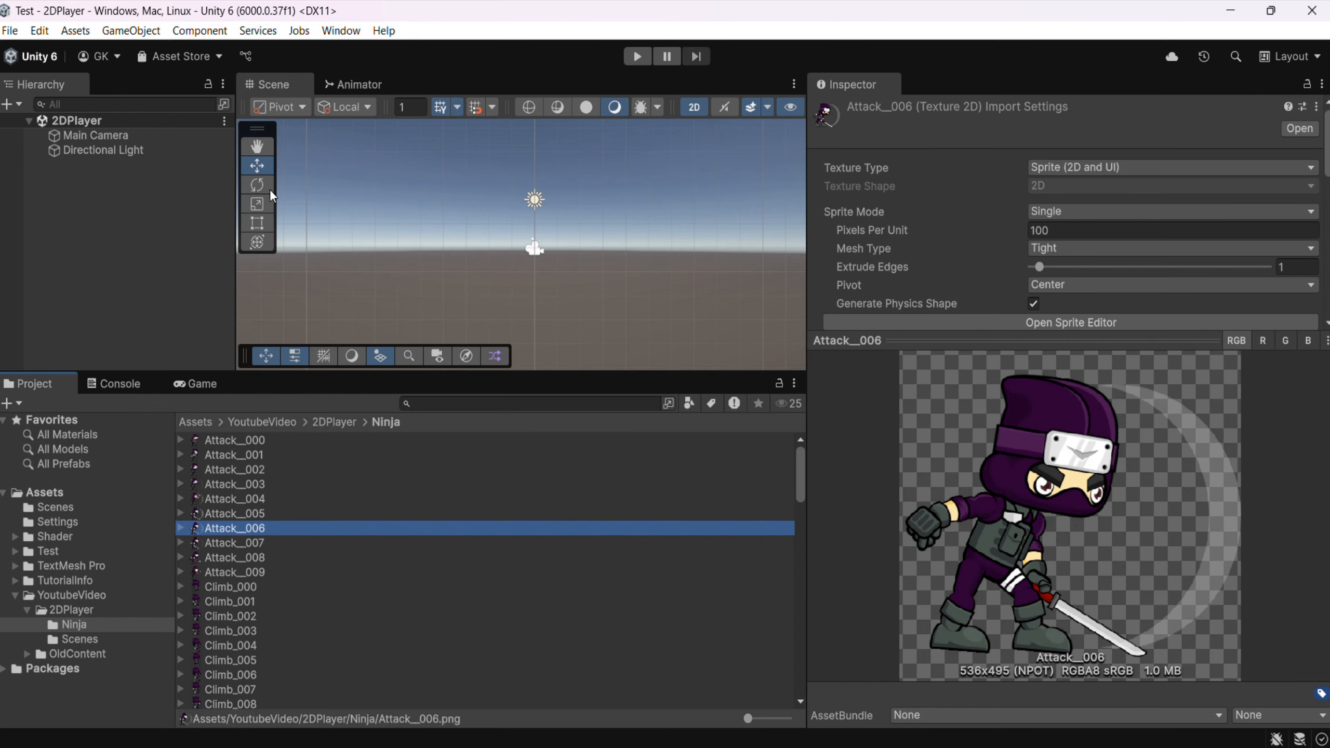
left_click(129, 239)
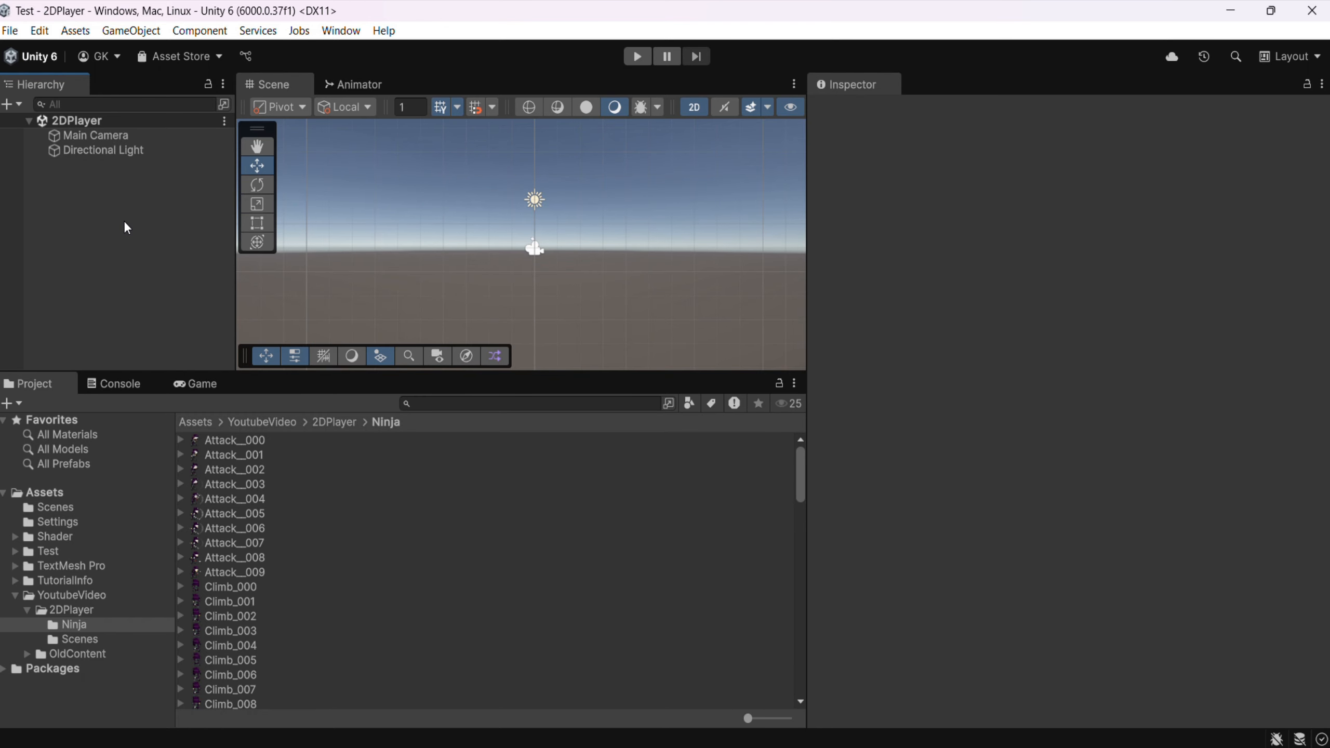
Step: Select the sprites Idle__000 through Idle__009 and add them to the 2DPlayer scene as one animated object
scroll(234, 498, "down", 10)
scroll(233, 497, "up", 1)
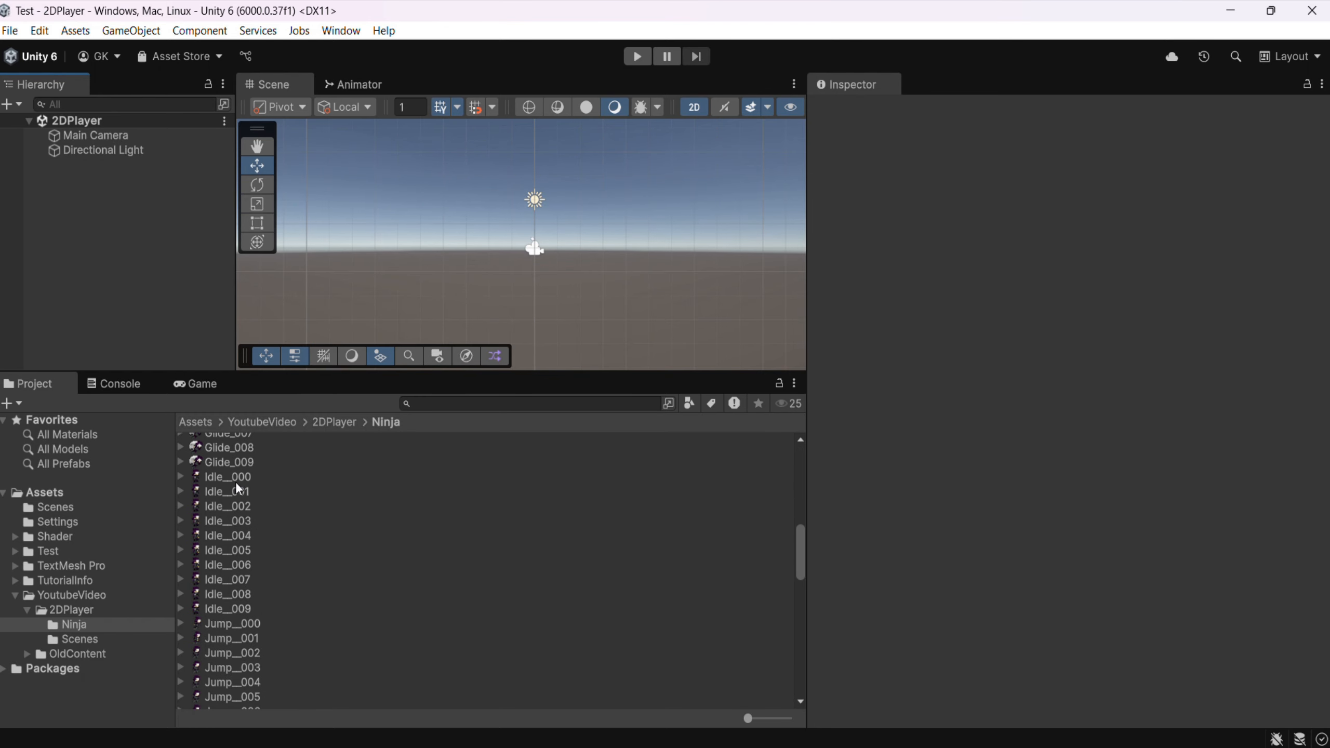
left_click(235, 479)
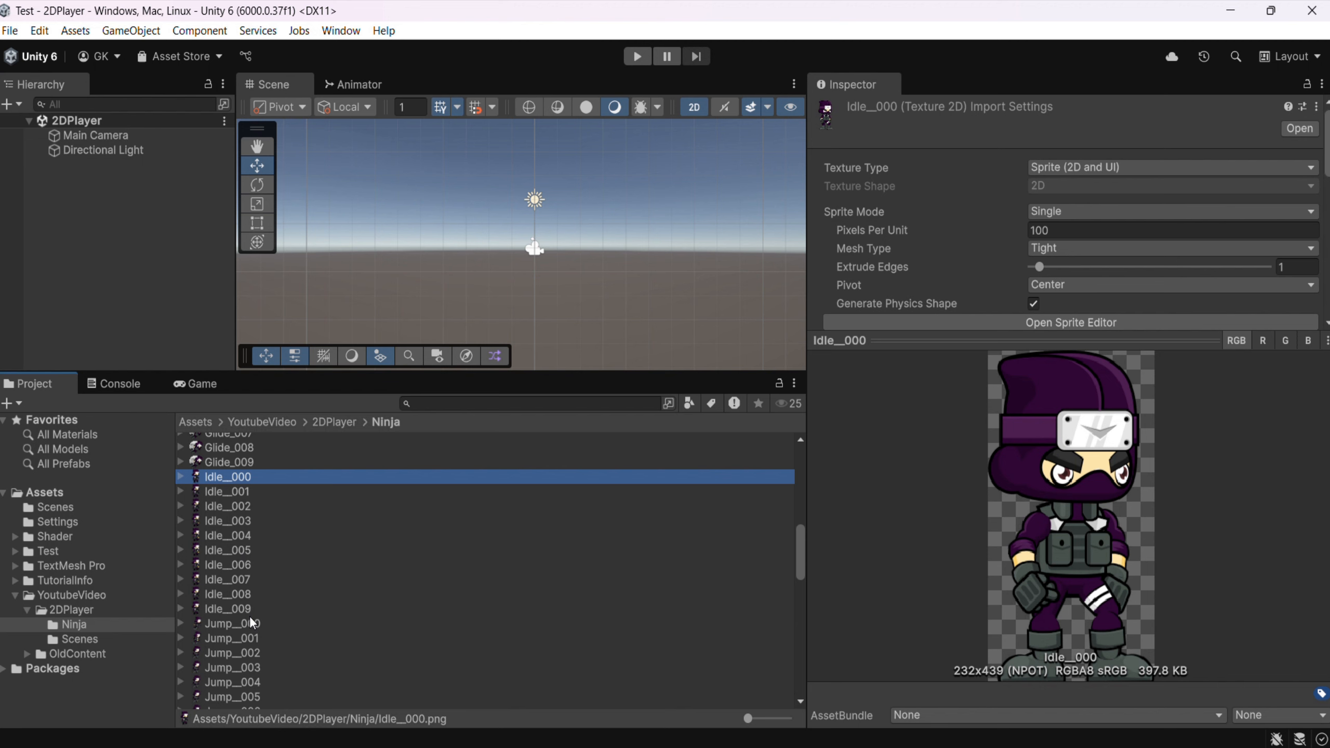
left_click(239, 609, "shift")
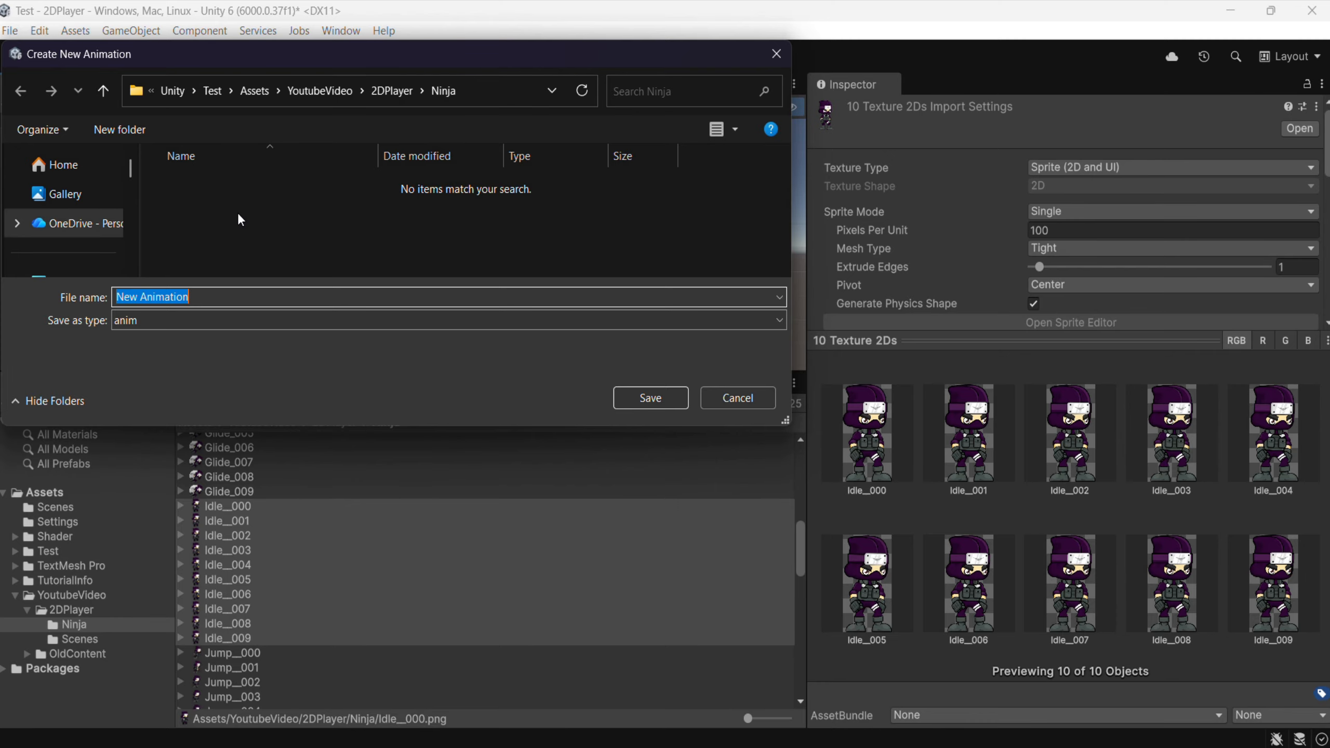
Step: Create a folder named Animation inside the Ninja folder and save the new animation clip in it as Idle
key("ctrl+shift+n")
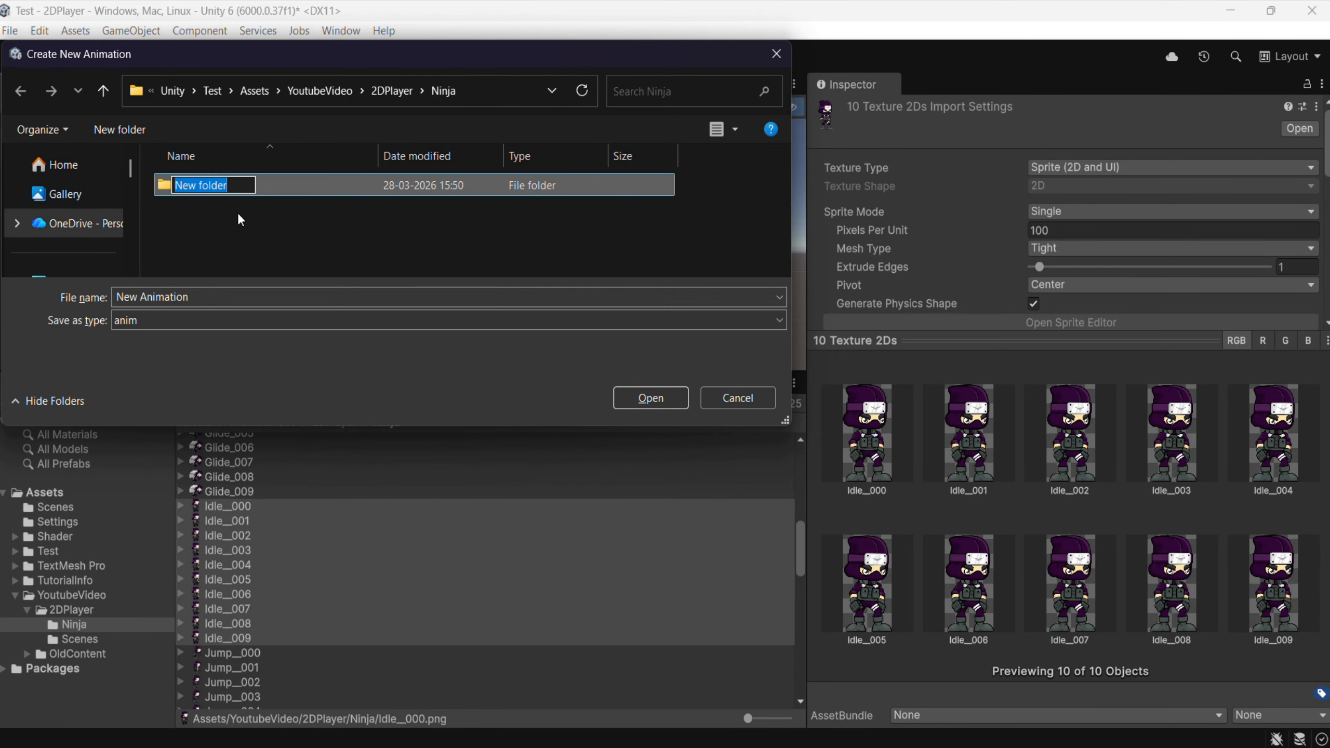
type("Animation")
key("backslash")
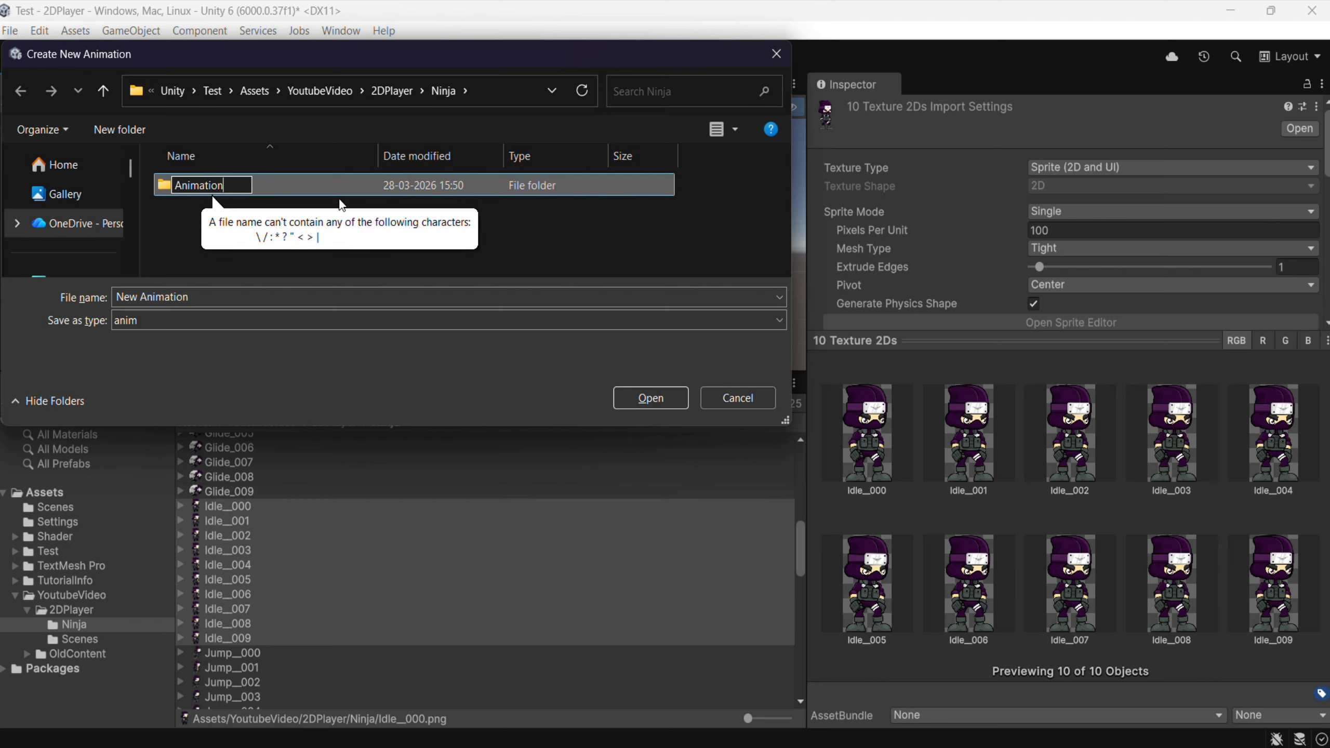
left_click(345, 180)
double_click(278, 180)
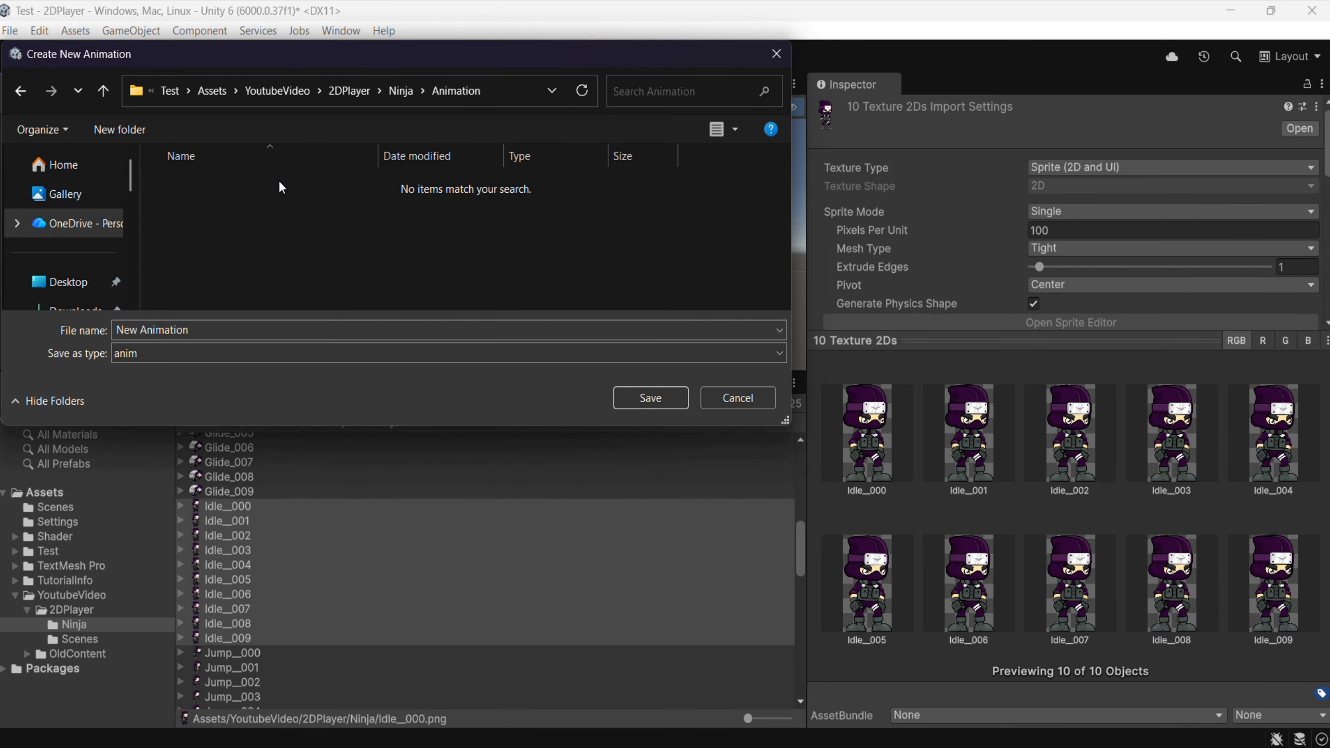
left_click(209, 333)
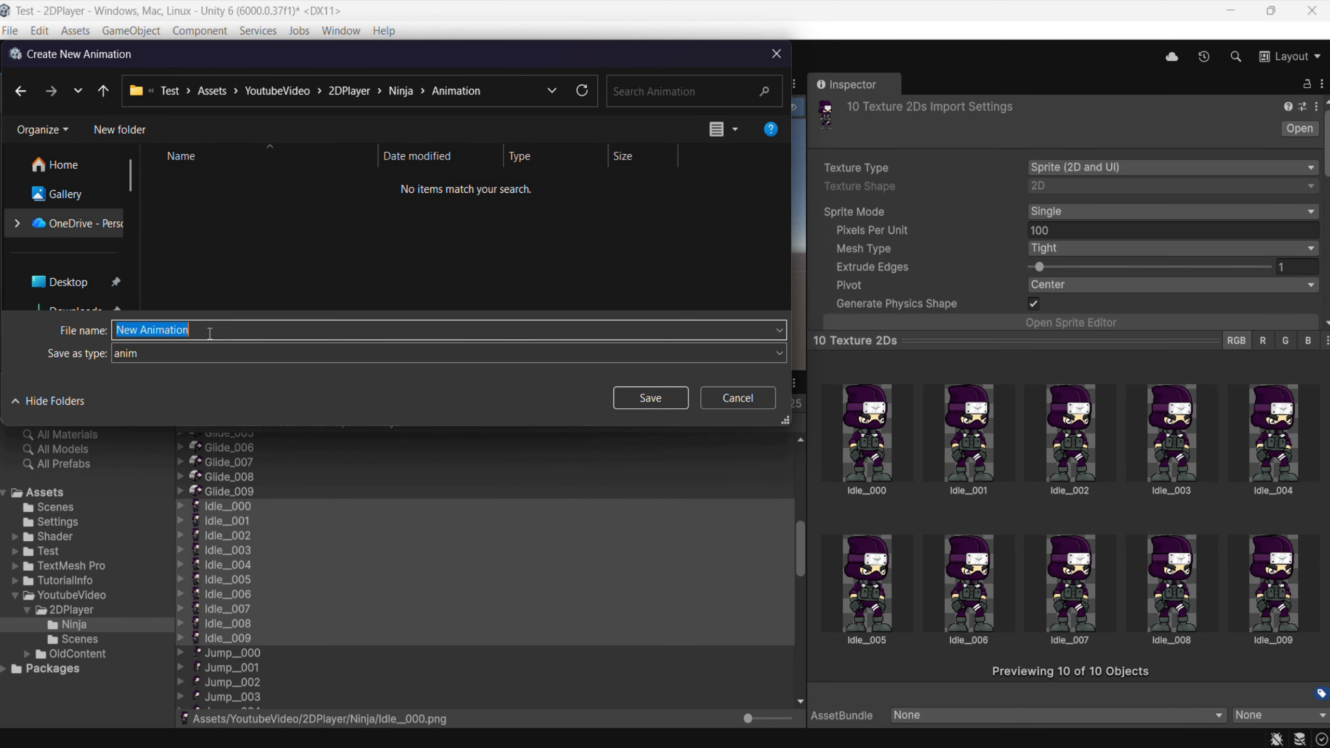
type("Idle")
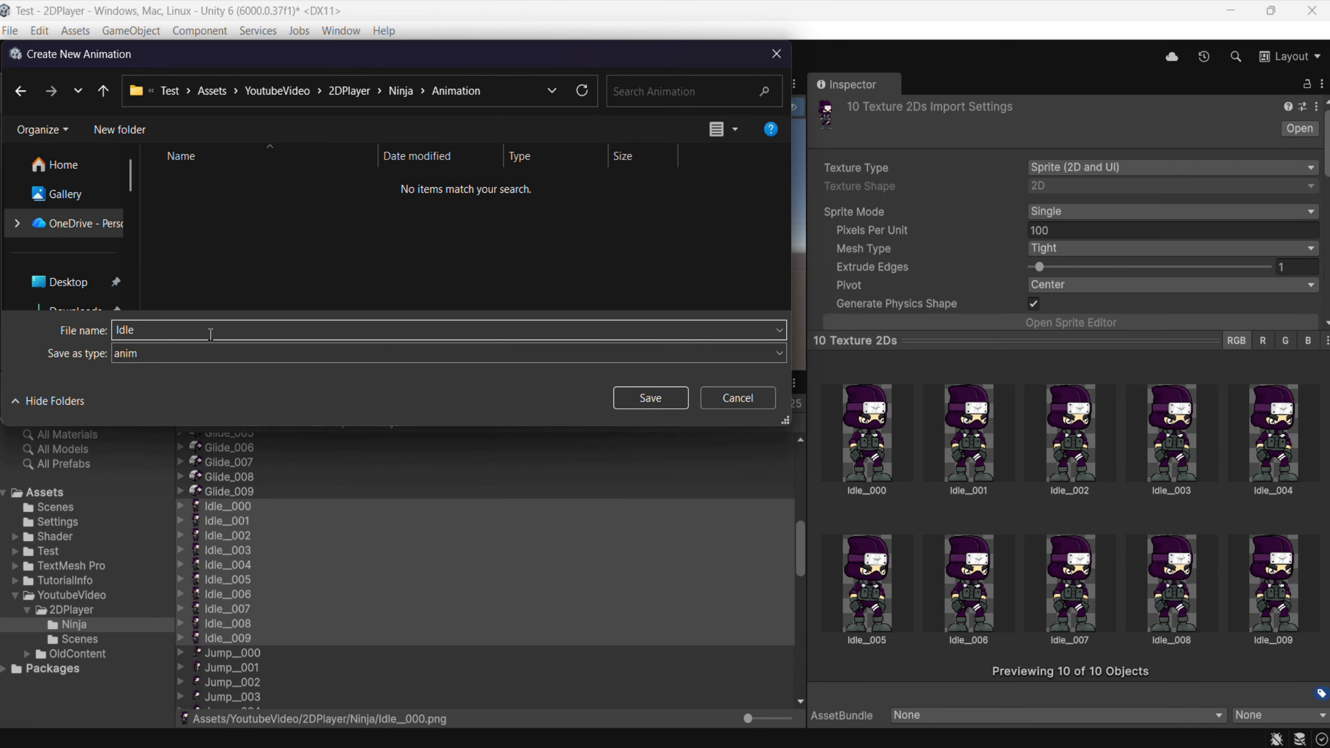
left_click(648, 396)
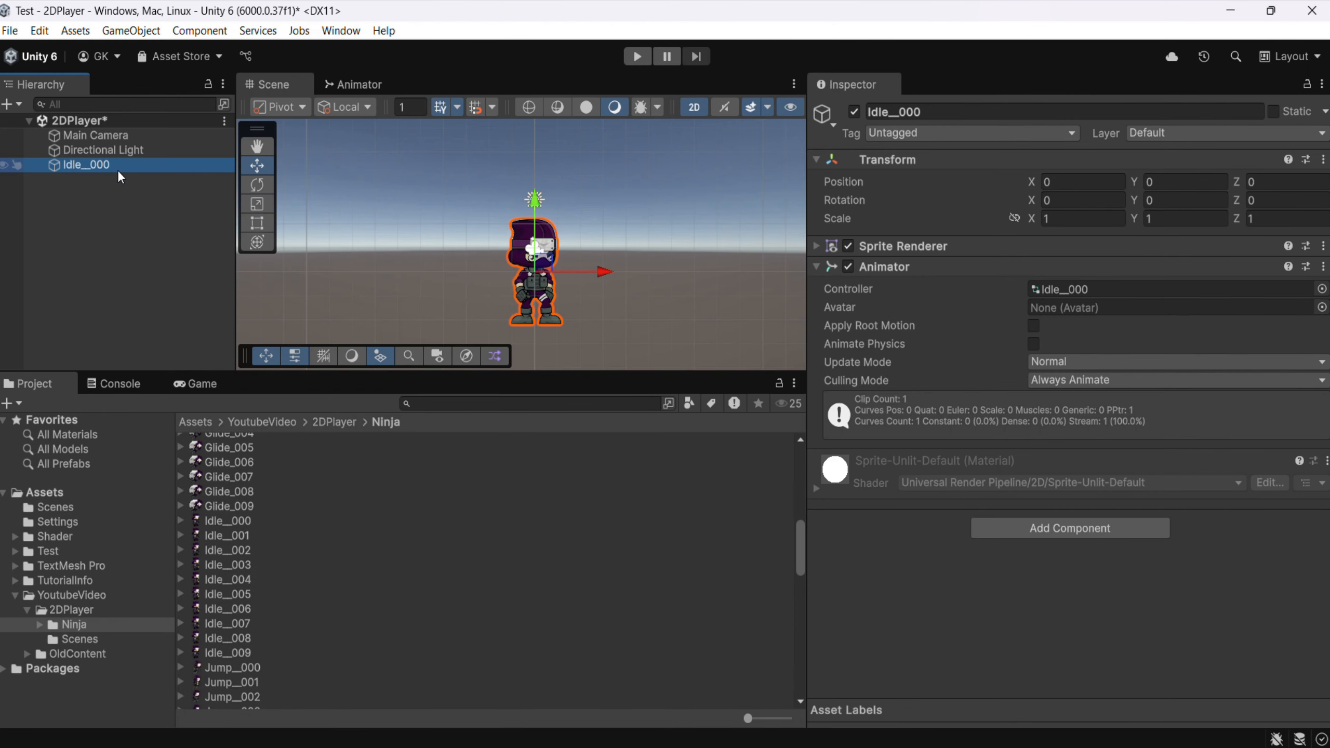
Step: Frame the Idle__000 object in the scene view and check its Sprite Renderer component
double_click(118, 170)
scroll(558, 267, "down", 5)
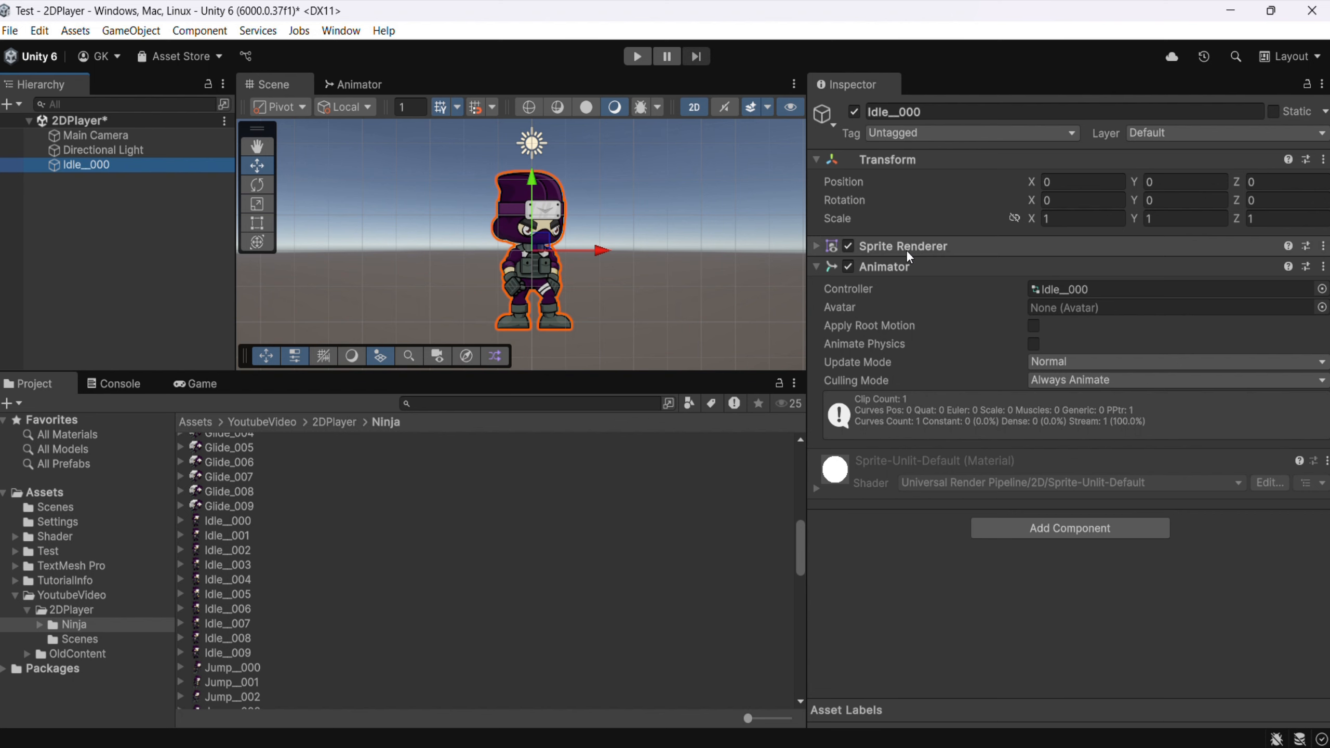
left_click(815, 244)
left_click(815, 244)
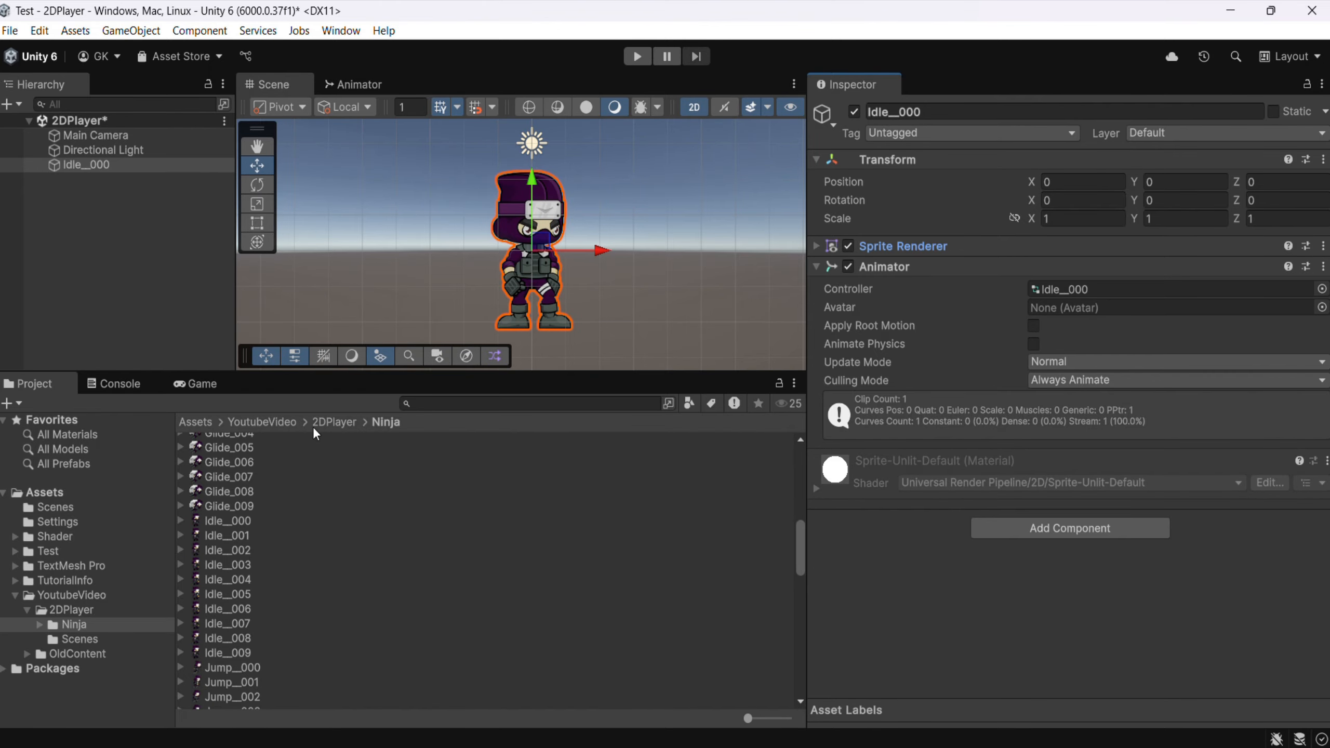
Step: Select the sprites Run__000 through Run__009 and place them in the scene beside the idle ninja as one animated object
scroll(302, 594, "down", 15)
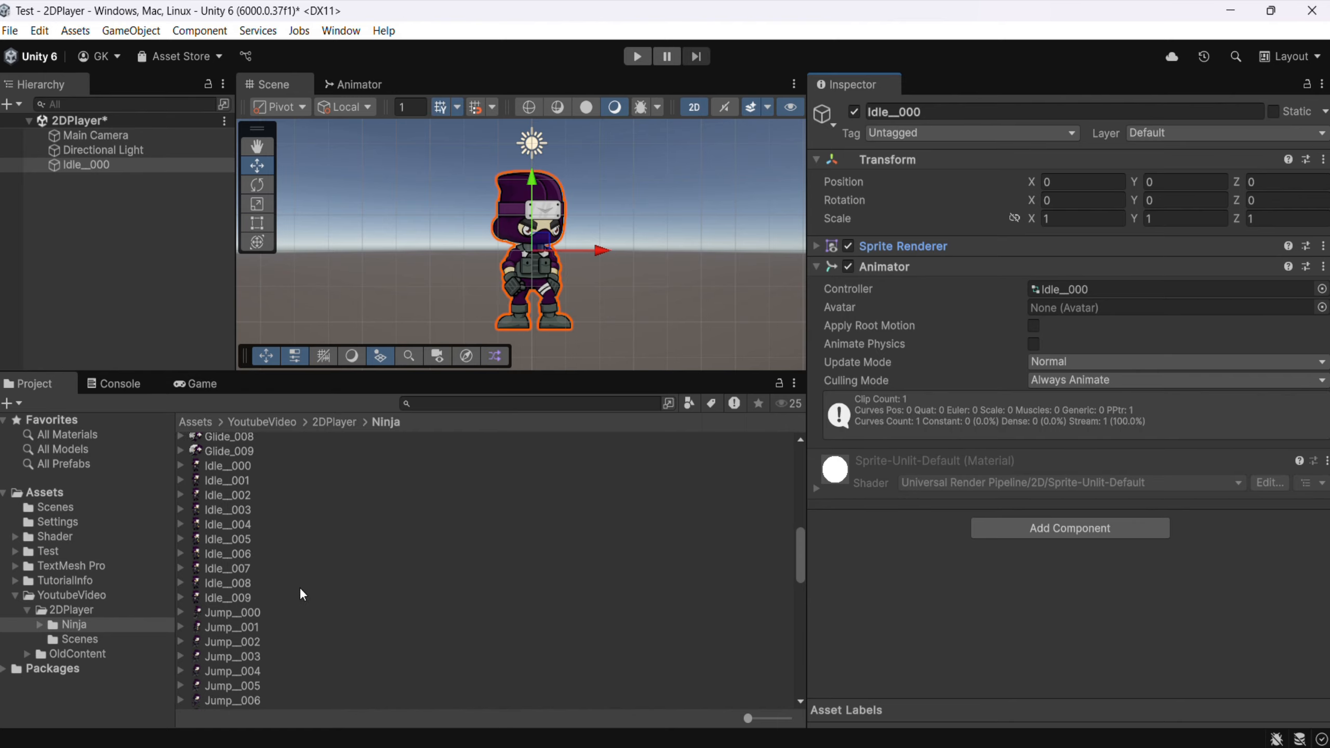
scroll(301, 594, "down", 4)
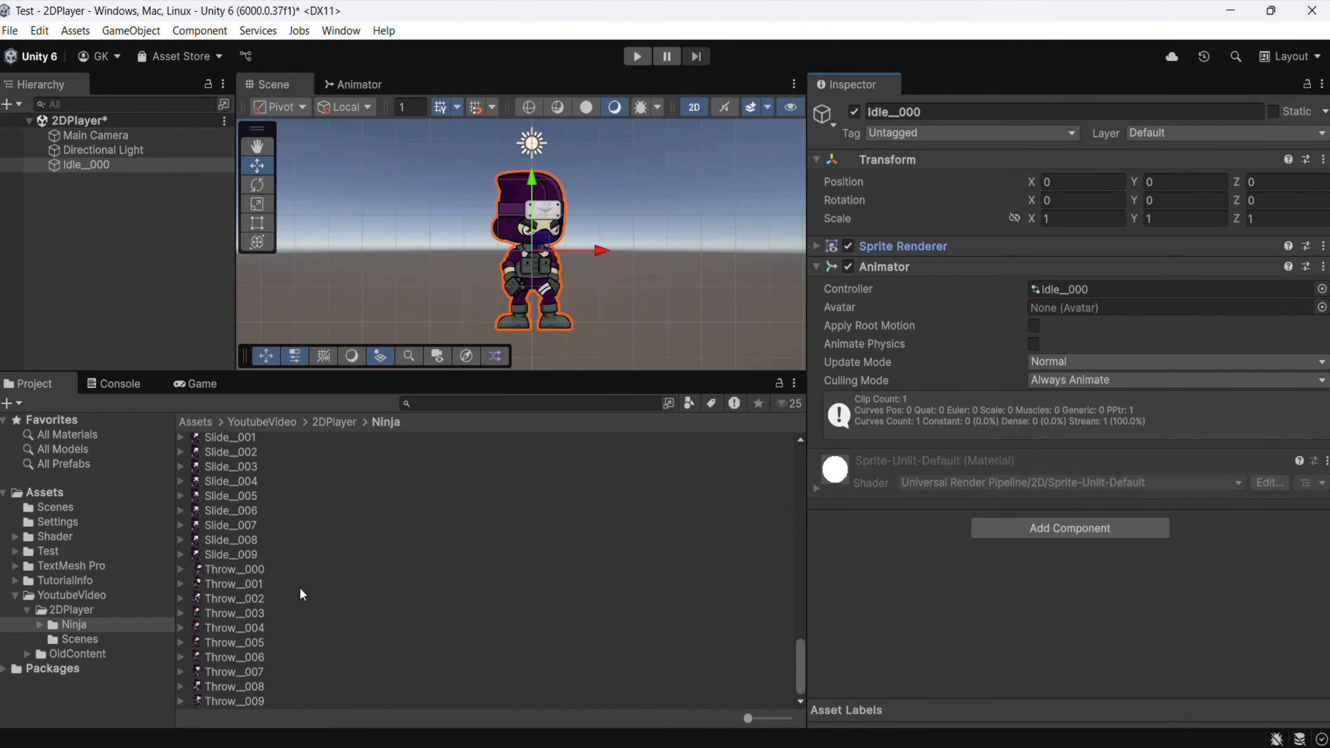
scroll(301, 593, "up", 8)
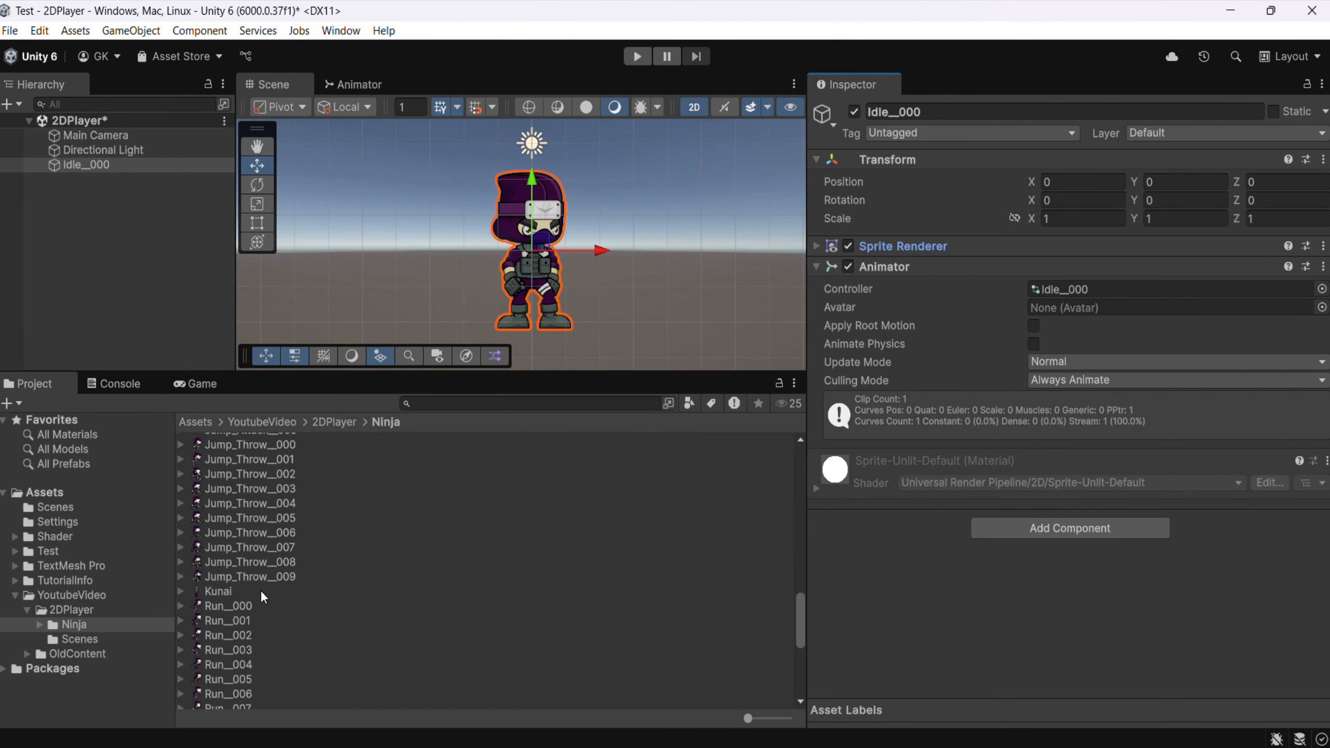
scroll(252, 598, "down", 2)
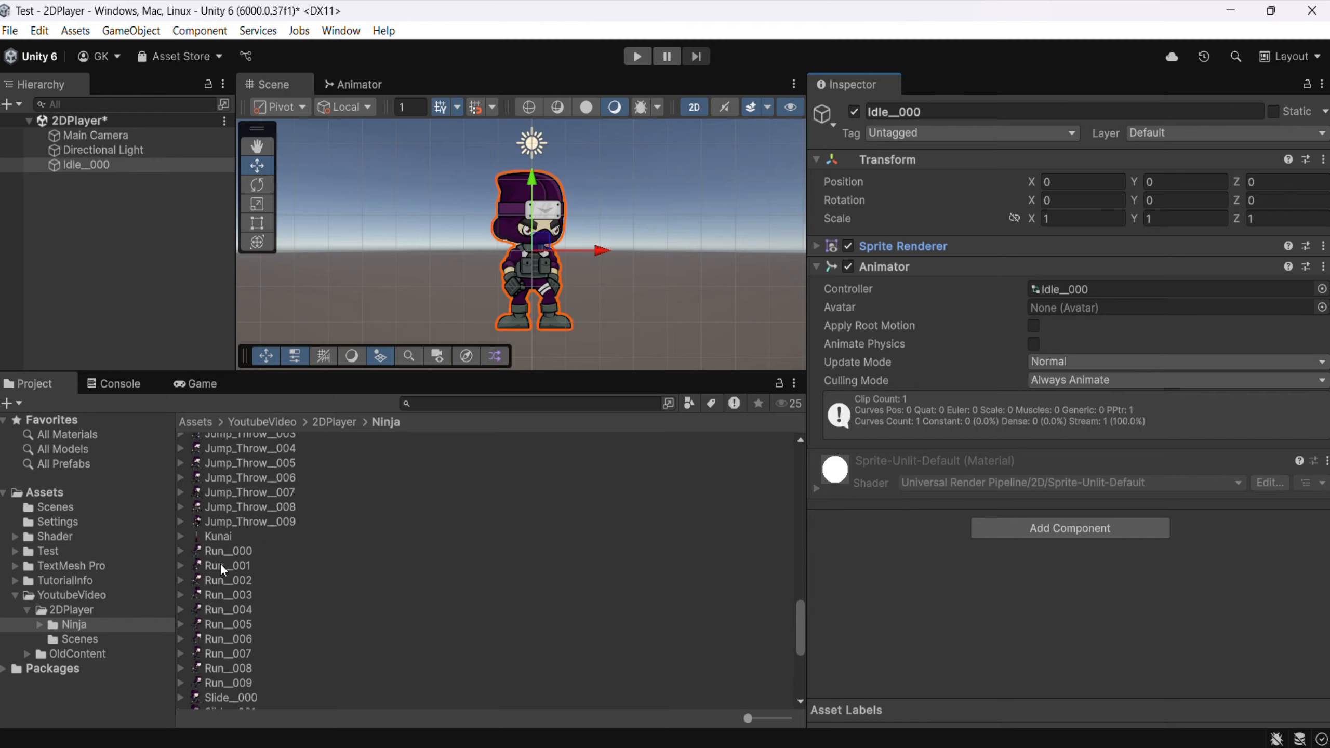
left_click(235, 551)
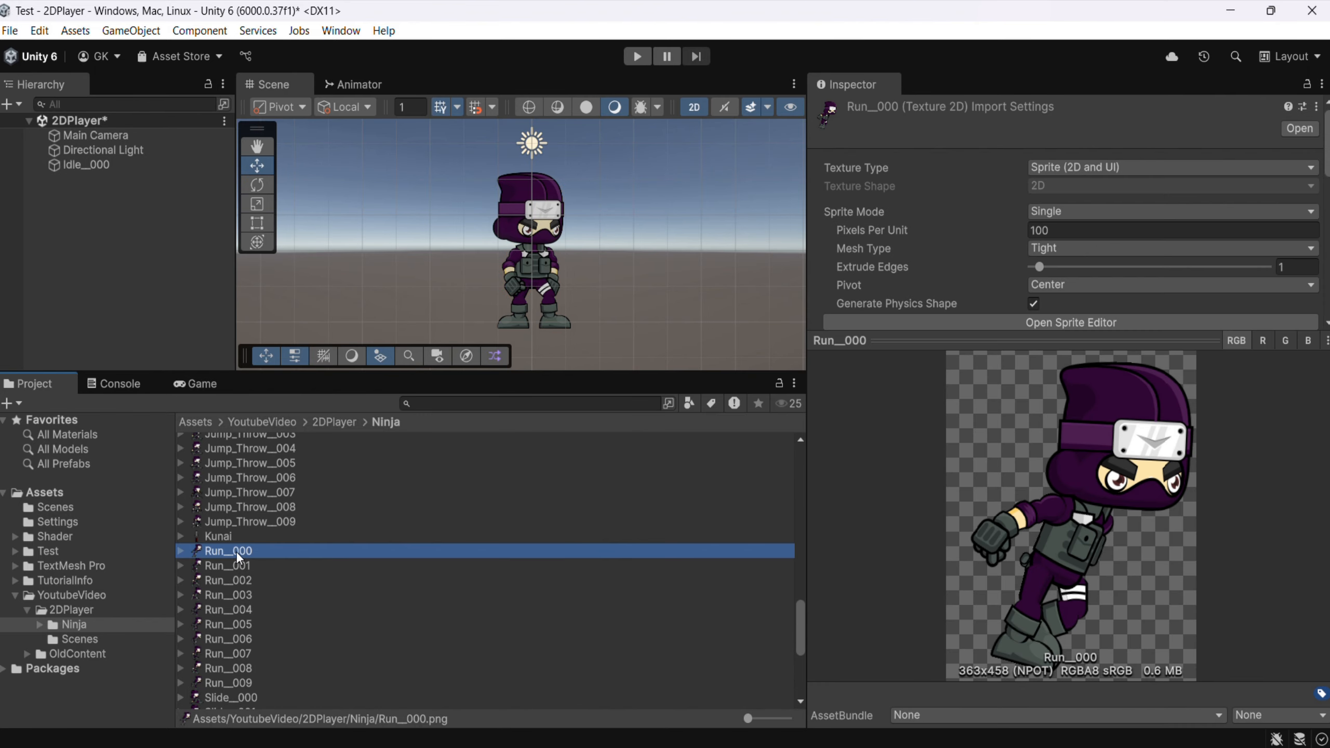
scroll(251, 603, "down", 2)
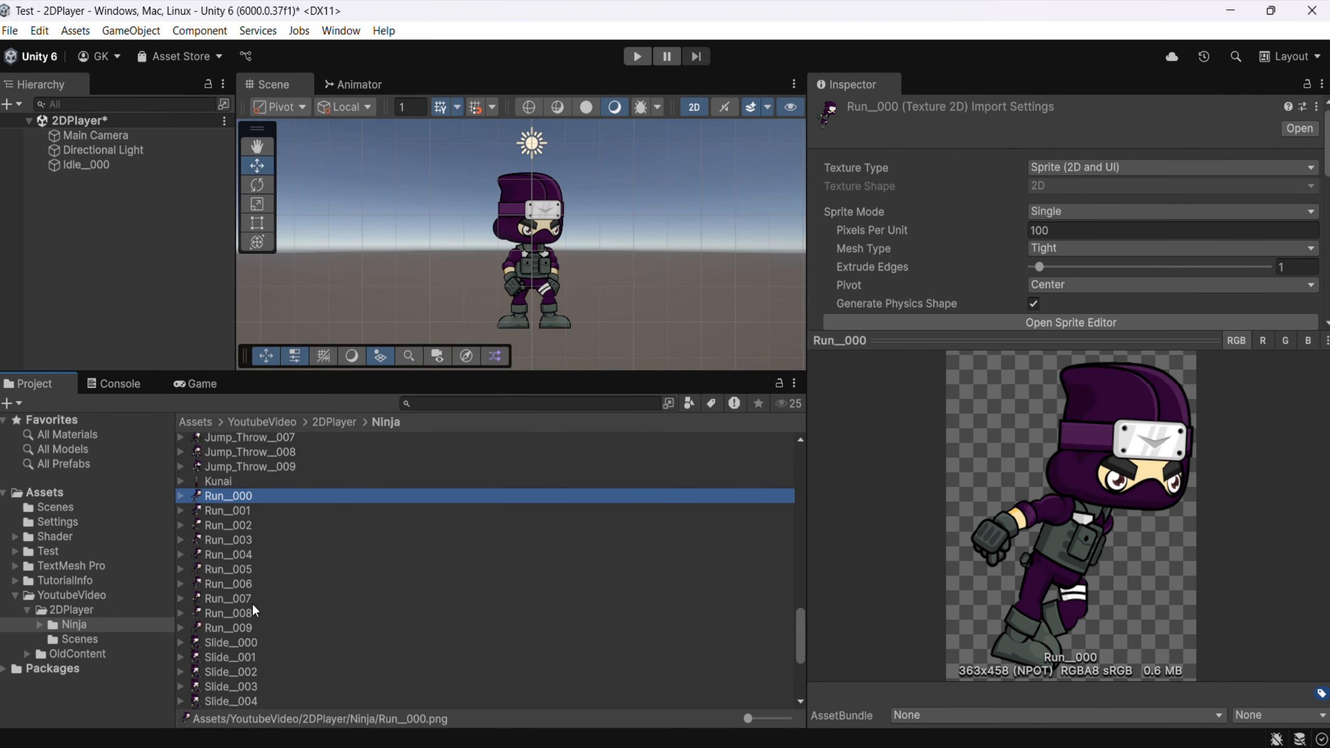
left_click(234, 628, "shift")
left_click_drag(241, 630, 349, 221)
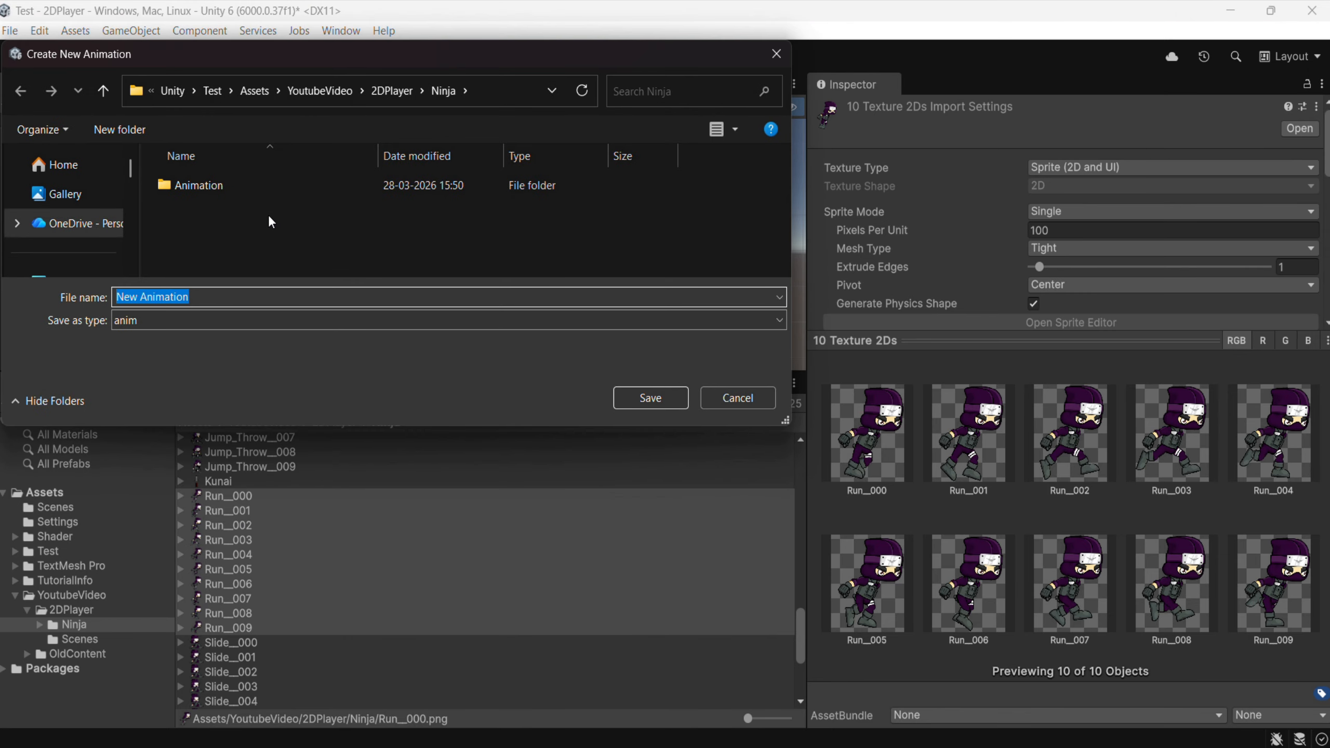
Step: Save the new animation clip as Run in the Animation folder
double_click(218, 184)
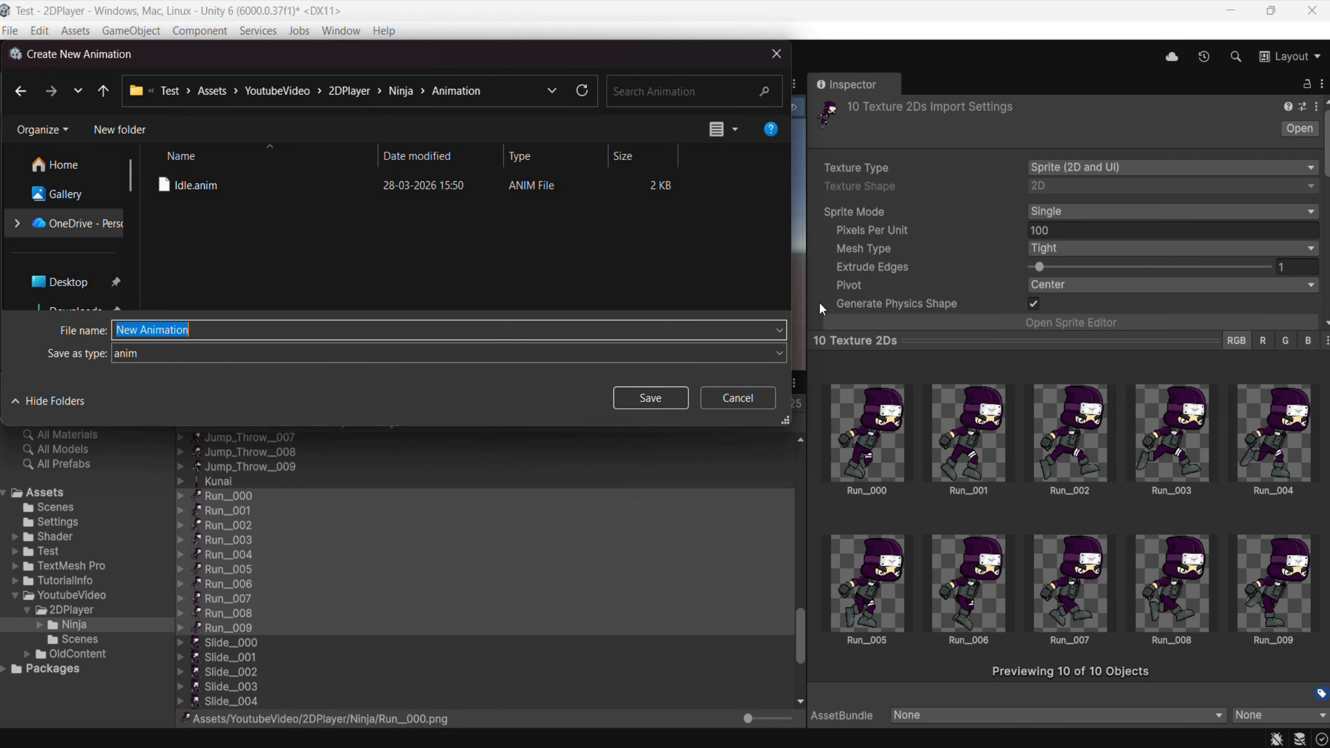
type("Wal")
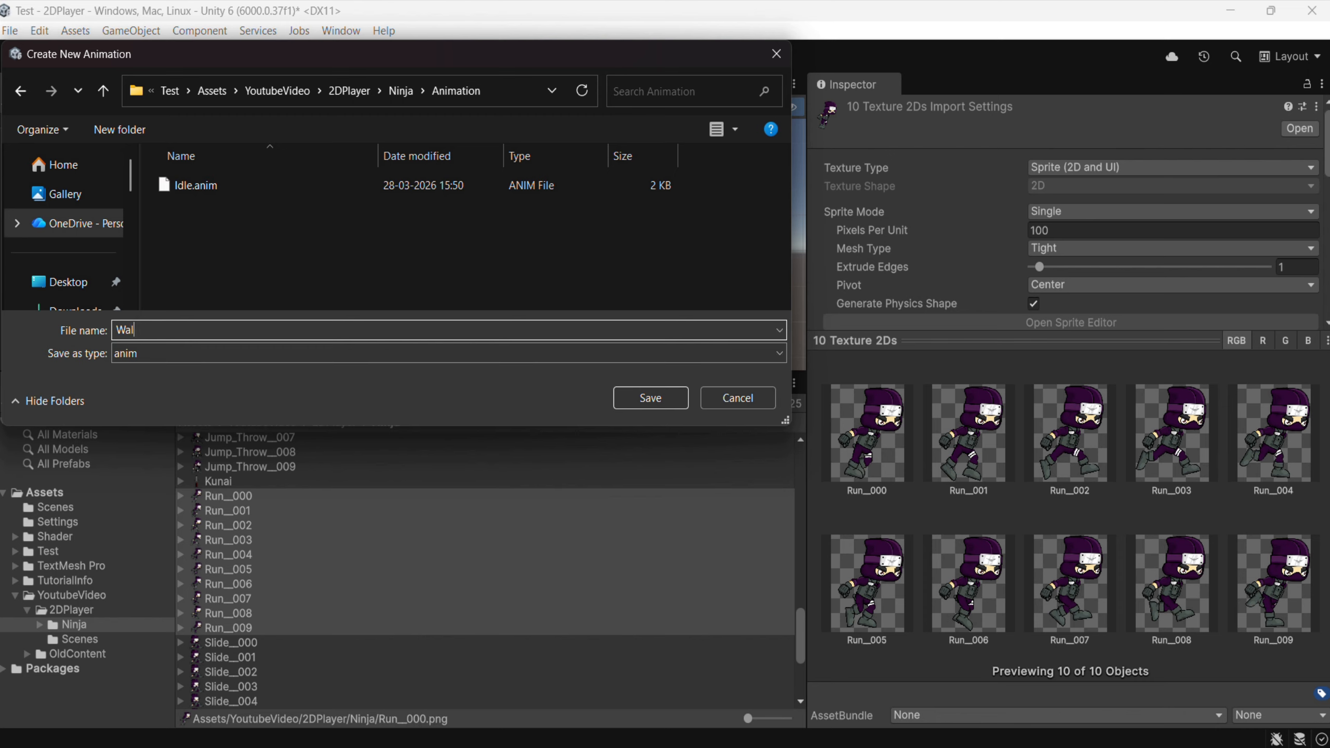
key("BackSpace")
key("BackSpace")
type("Ru")
key("BackSpace")
key("BackSpace")
type("Run")
key("Return")
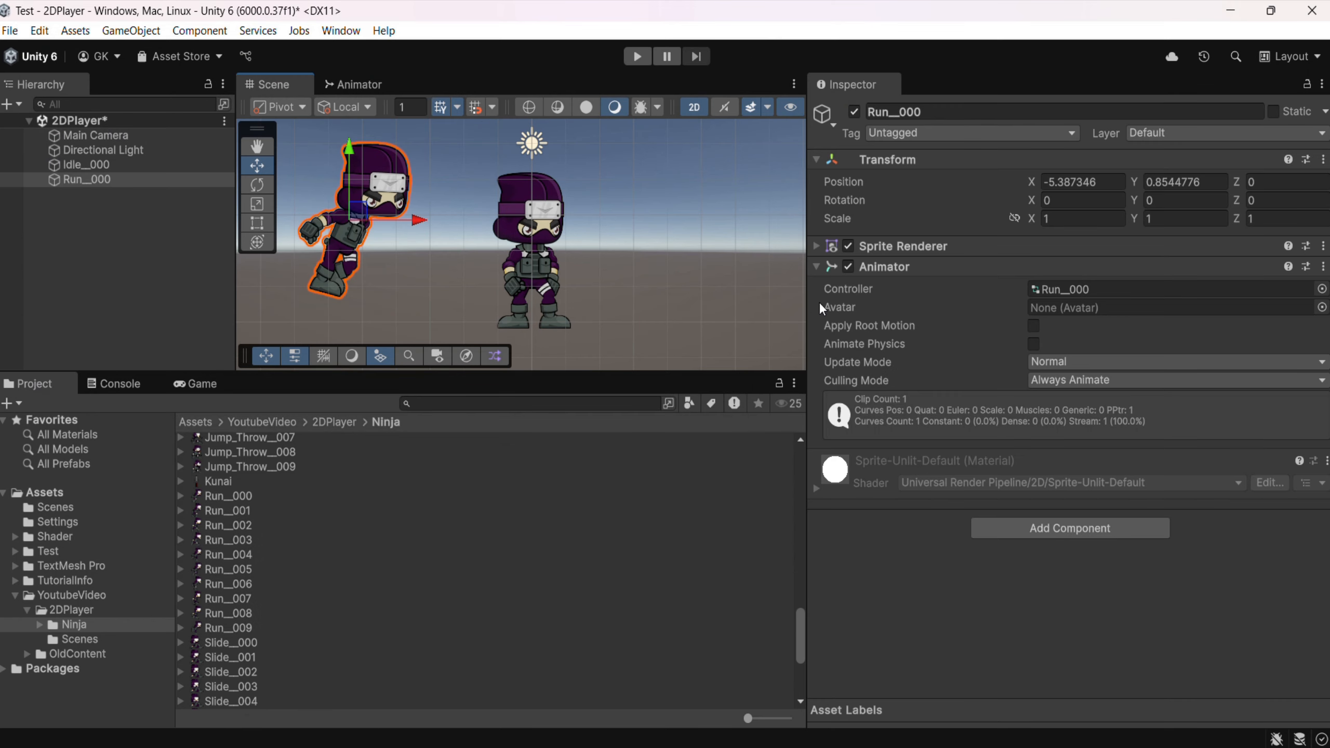
Step: Select the sprites Jump__000 through Jump__009 in the Ninja folder
scroll(263, 555, "down", 5)
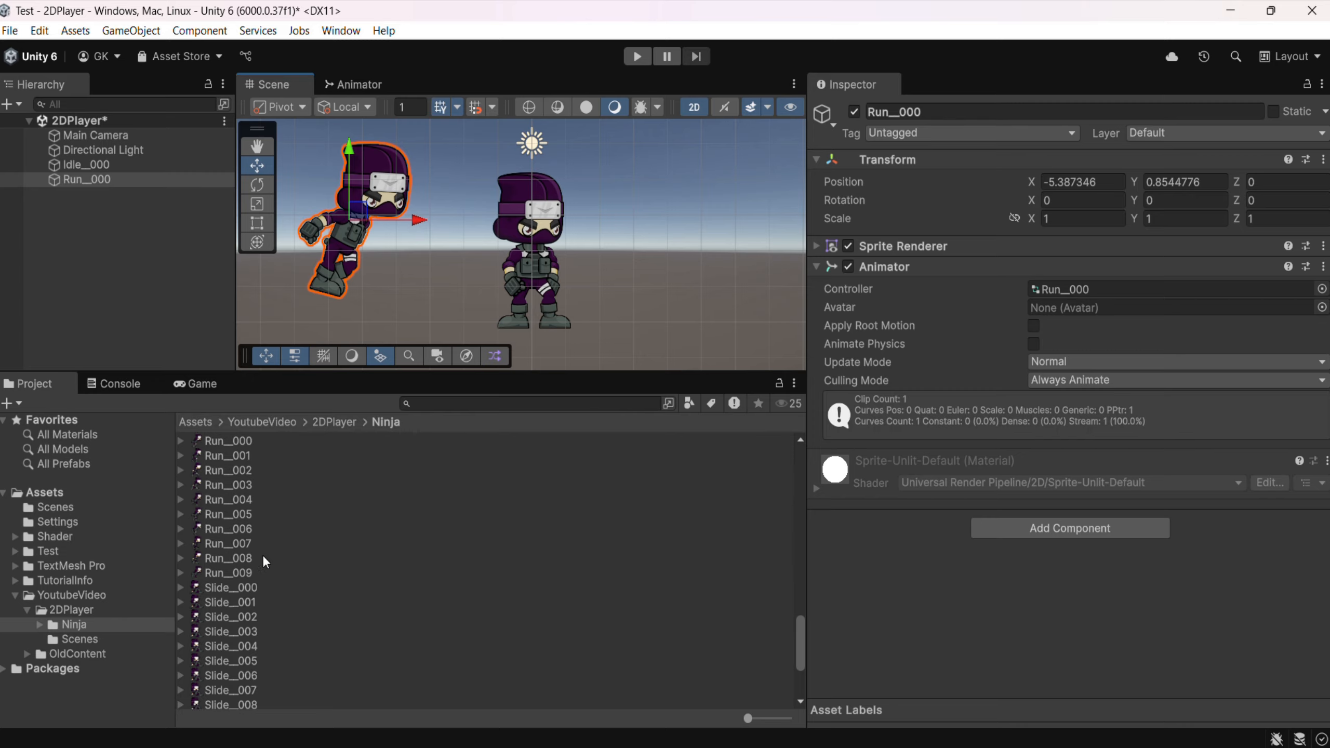
scroll(264, 558, "up", 11)
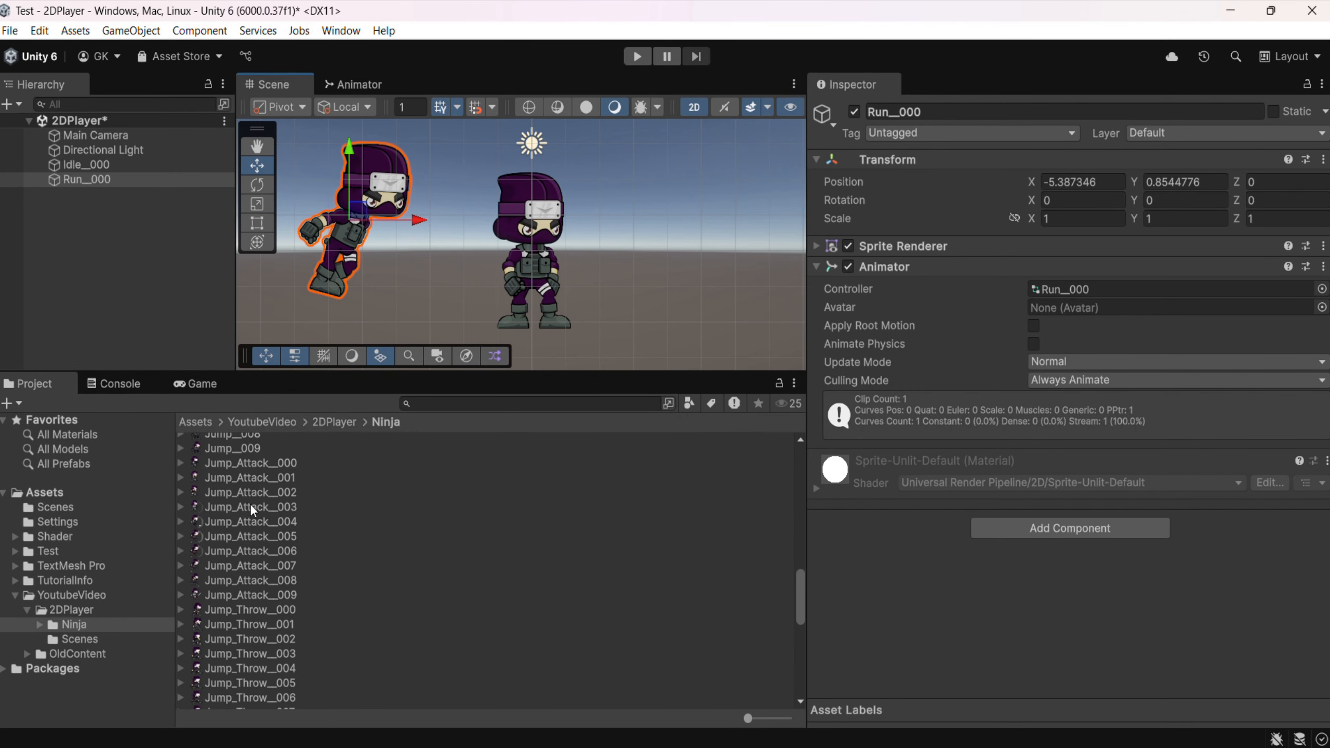
scroll(248, 511, "up", 7)
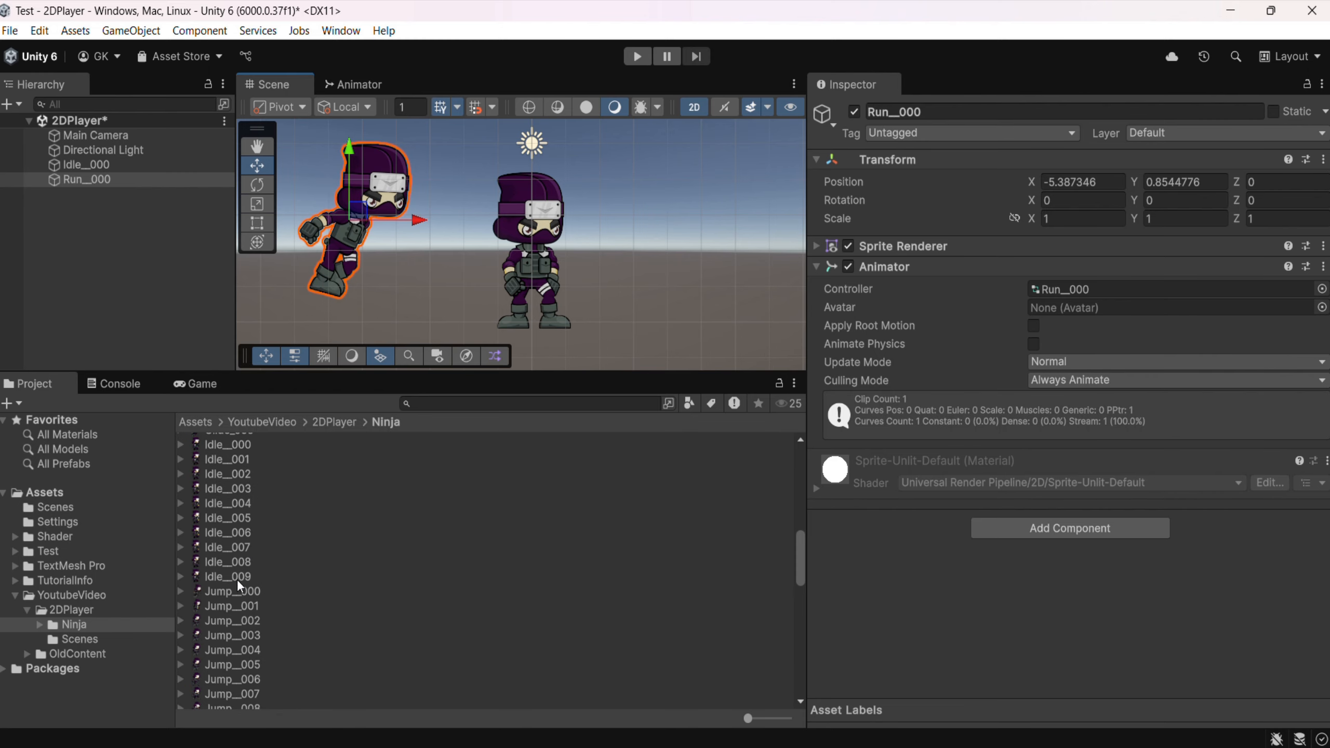
left_click(246, 588)
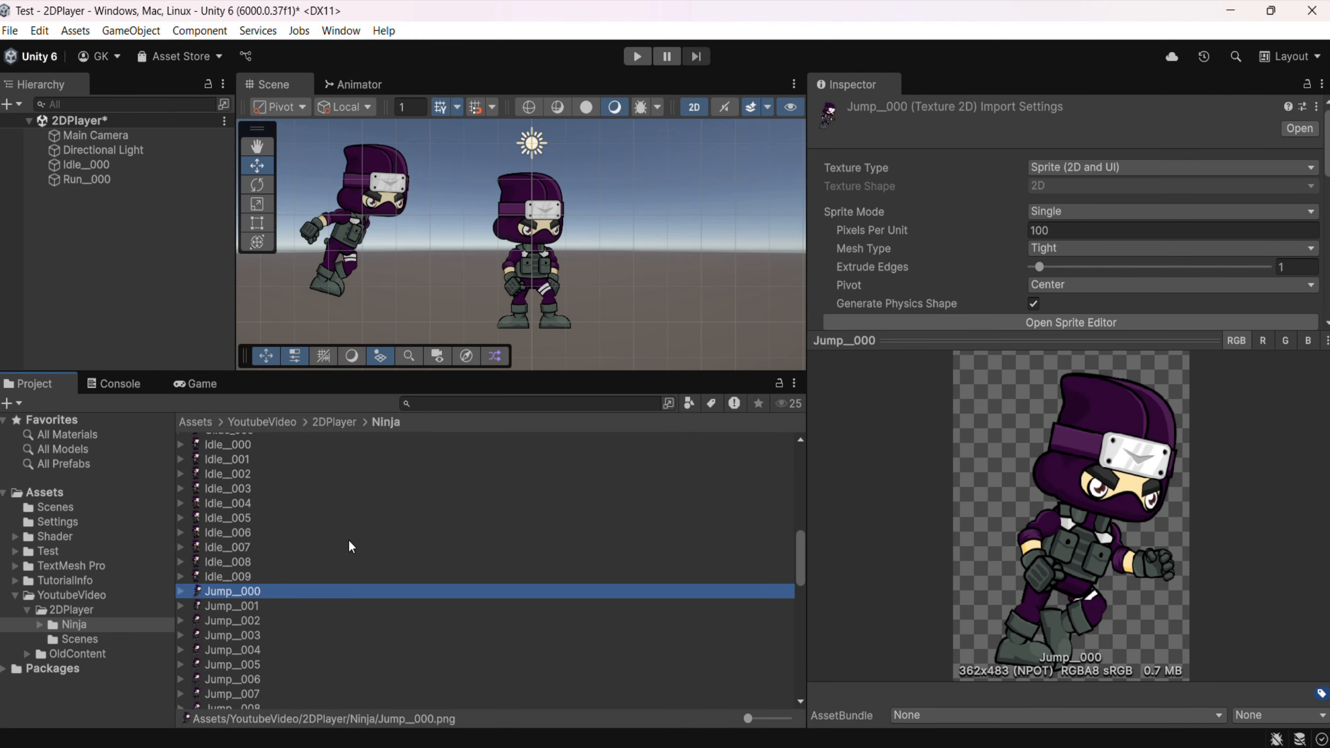
key("shift+Down")
key("shift+Down")
key("shift+Down")
key("shift+Down")
key("shift+Down")
key("shift+Down")
key("shift+Down")
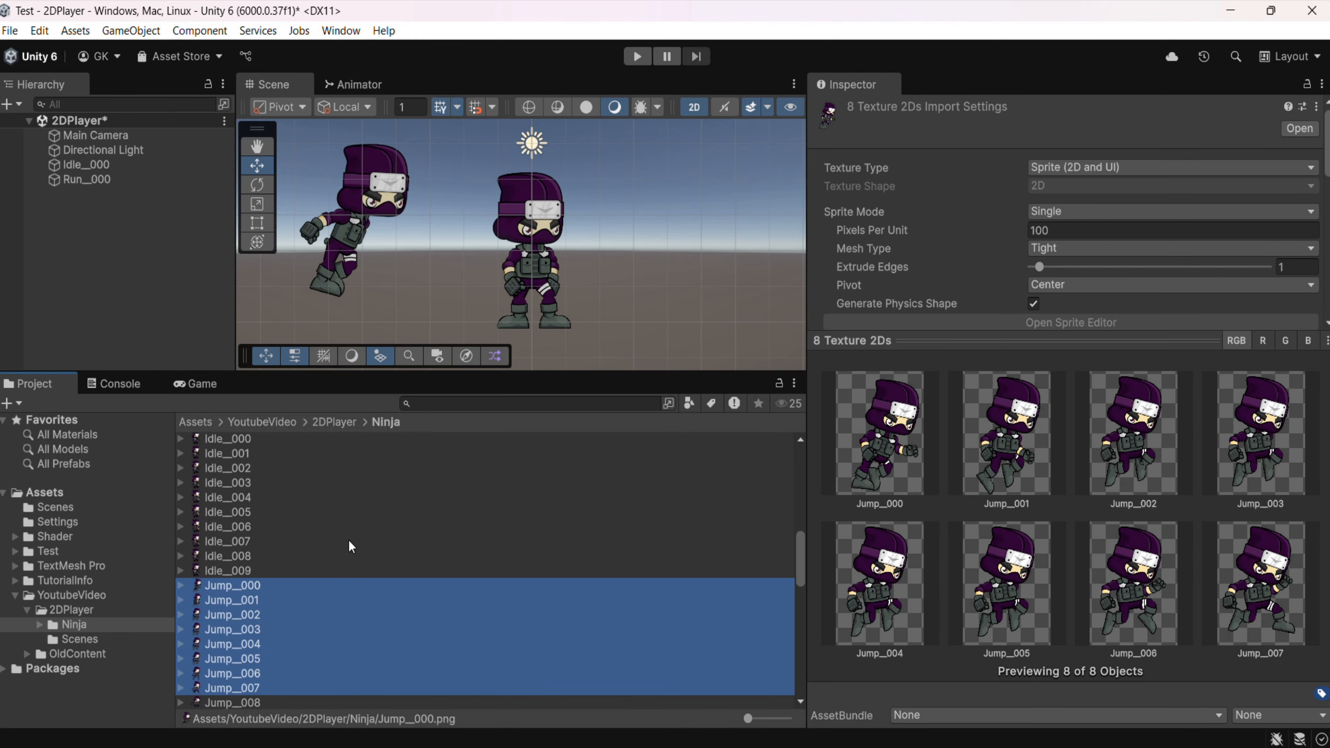
key("shift+Down")
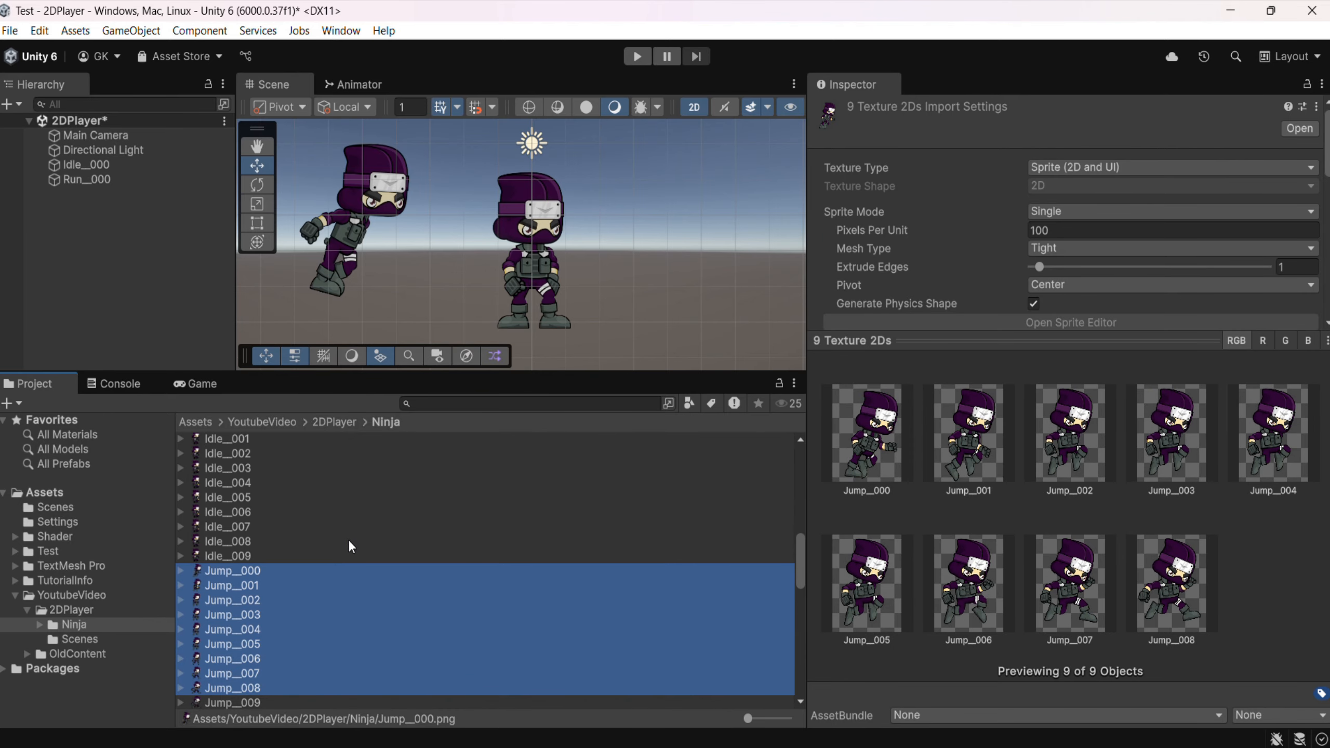
key("shift+Down")
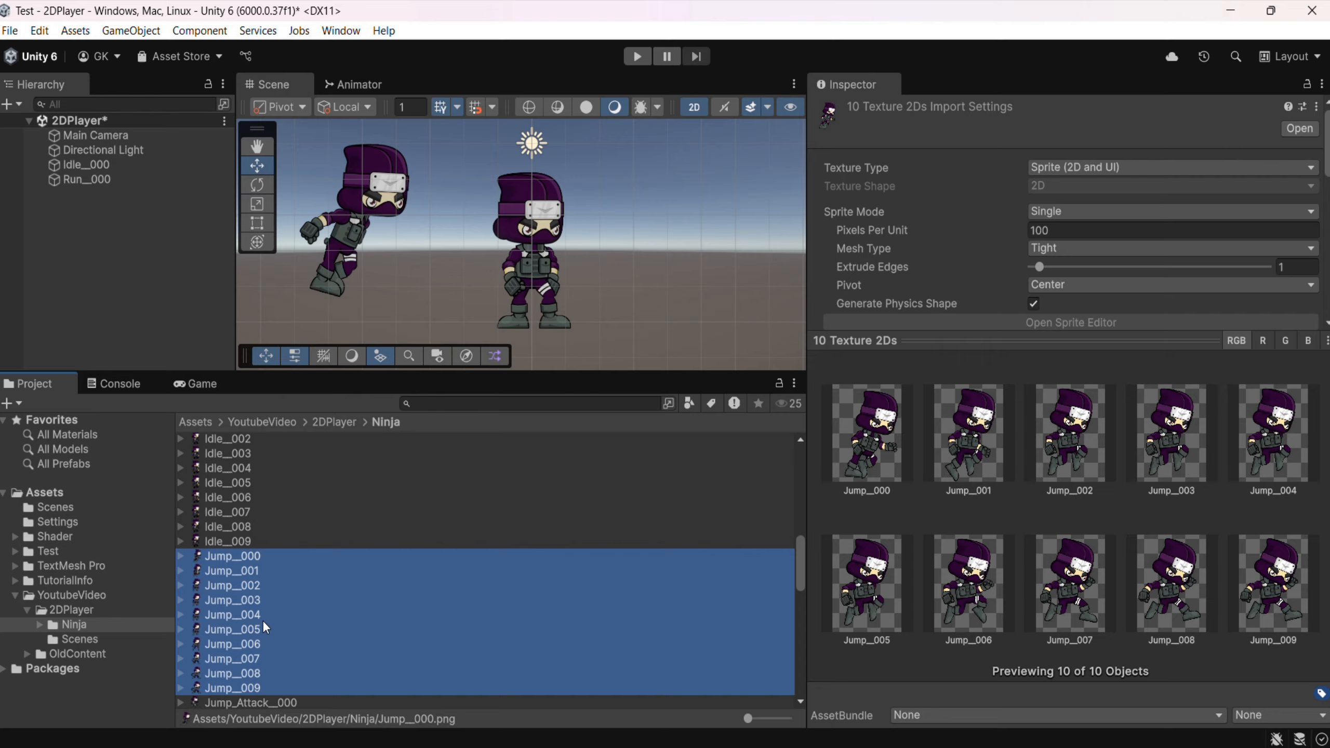
Step: Exclude Jump__004, Jump__005, Jump__006 and Jump__008 from the selection and add the remaining jump sprites to the scene as one animated object
left_click(254, 676, "ctrl")
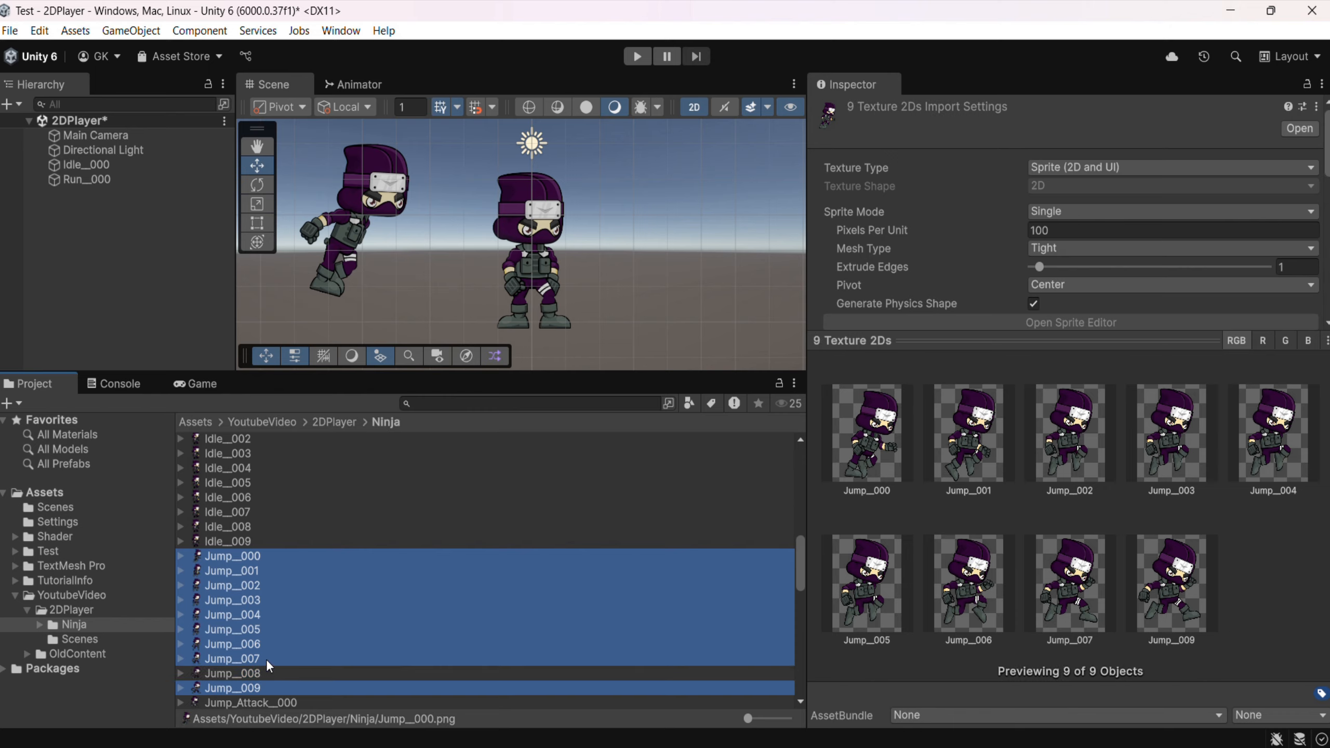
left_click(260, 646, "ctrl")
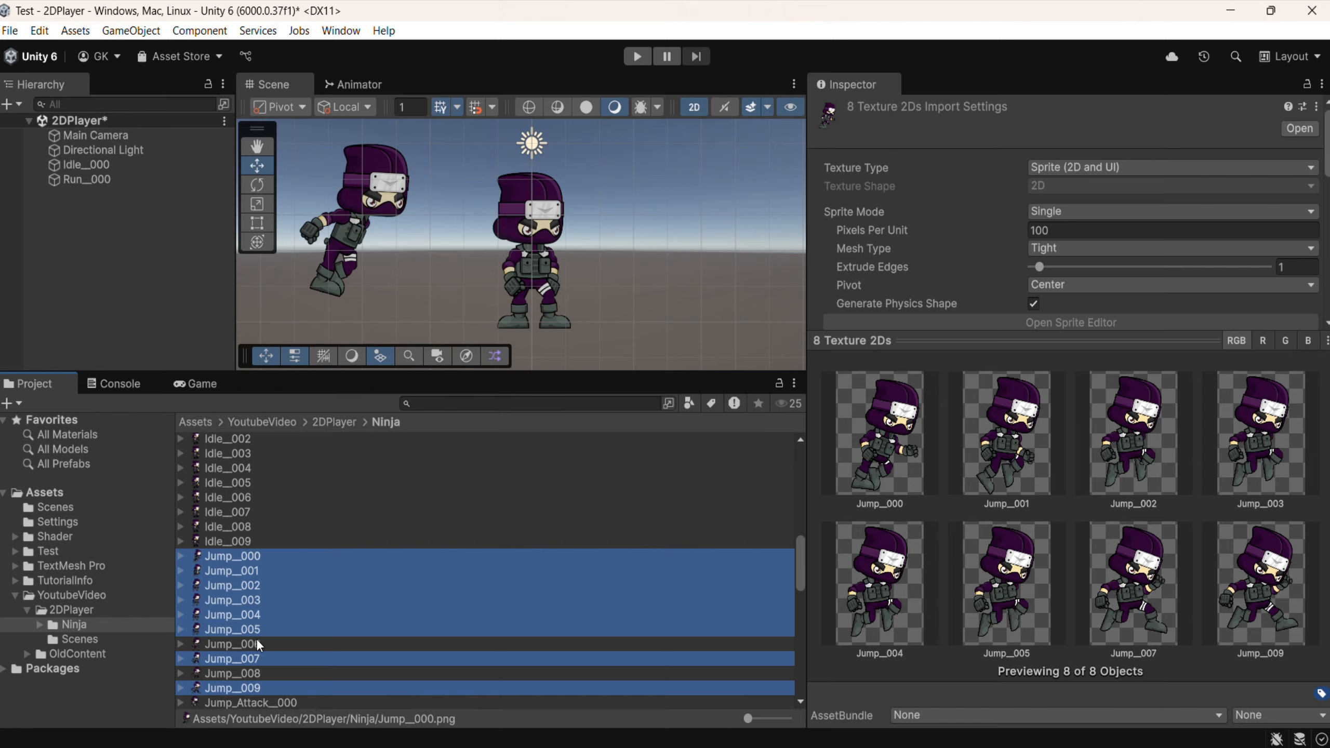
left_click(251, 629, "ctrl")
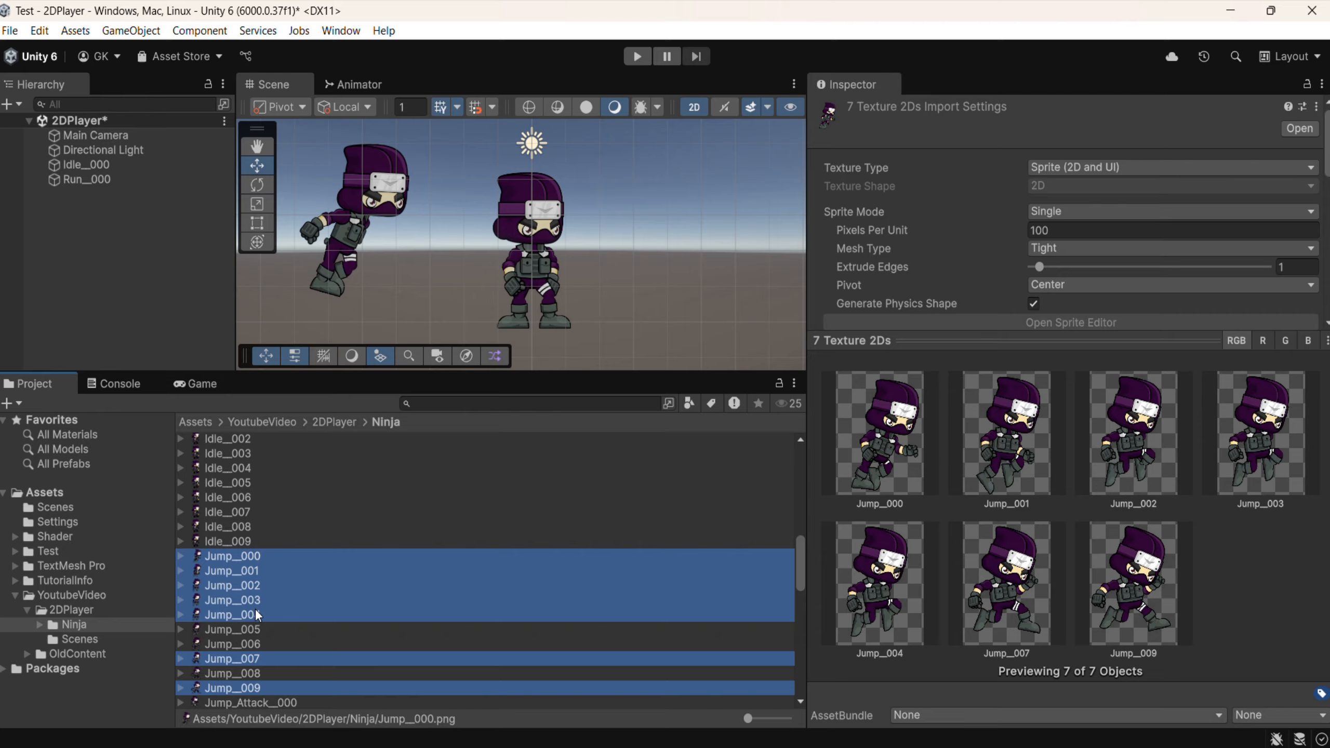
left_click(254, 615, "ctrl")
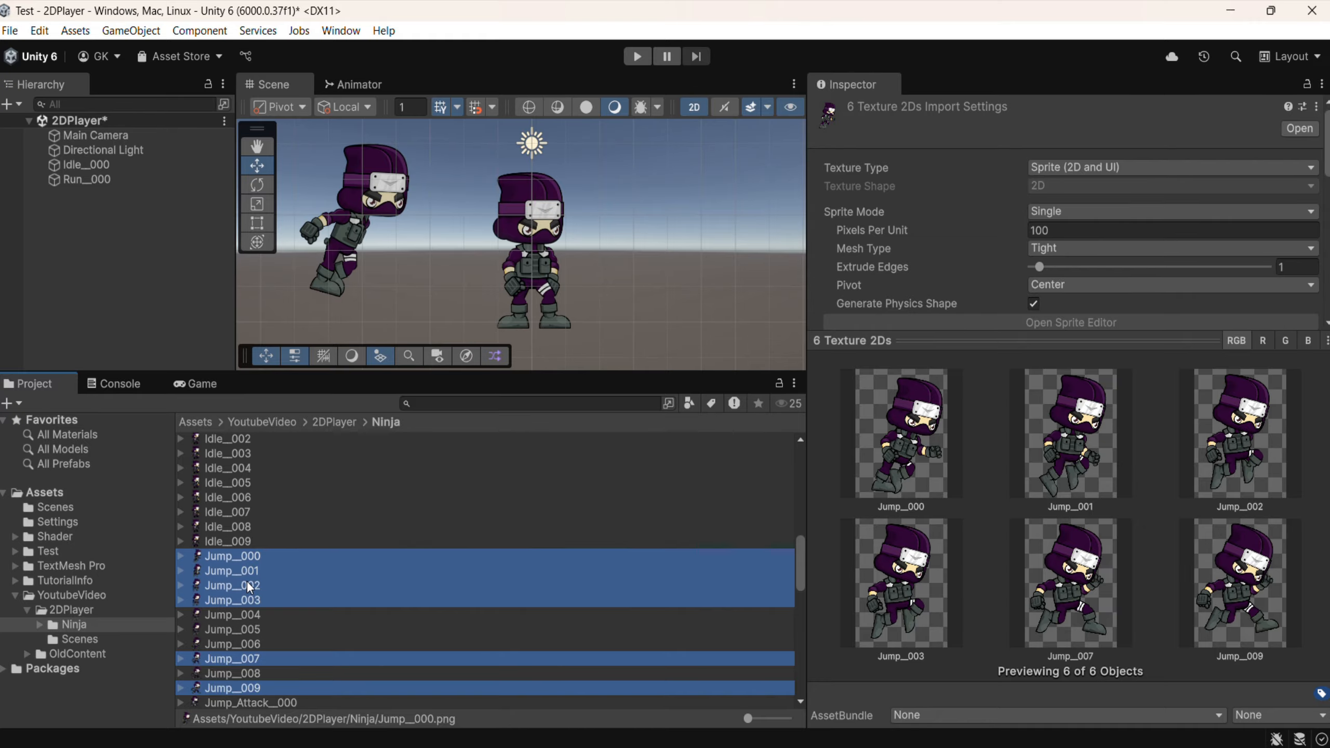
left_click_drag(247, 582, 168, 239)
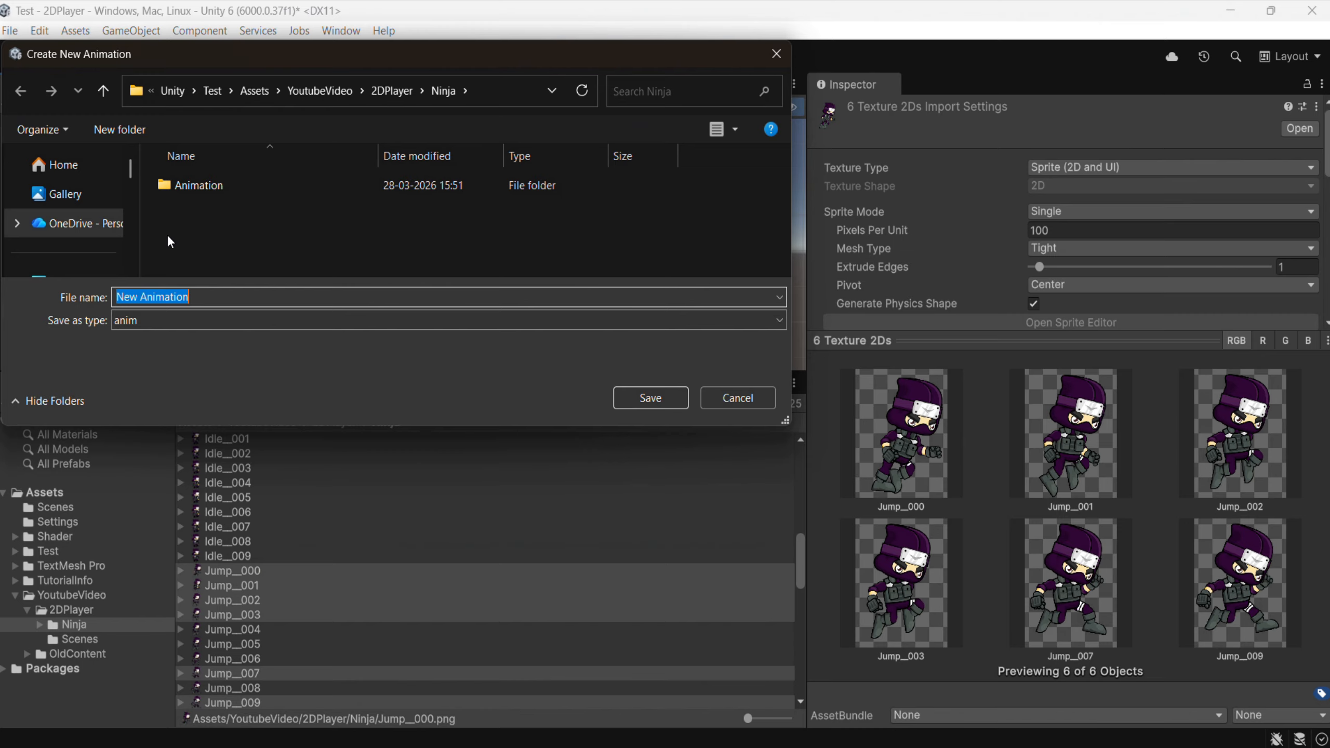
Step: Save the new animation clip as Jump in the Animation folder
double_click(213, 189)
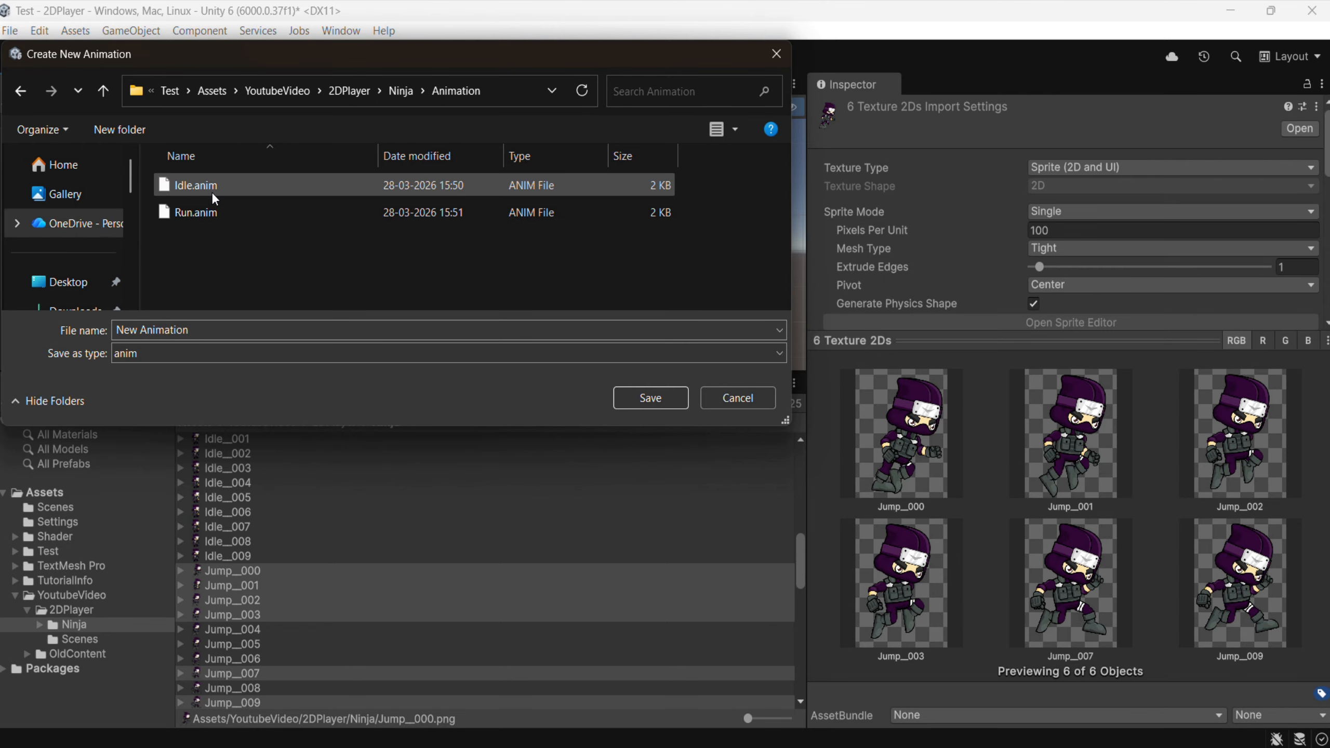
left_click(296, 333)
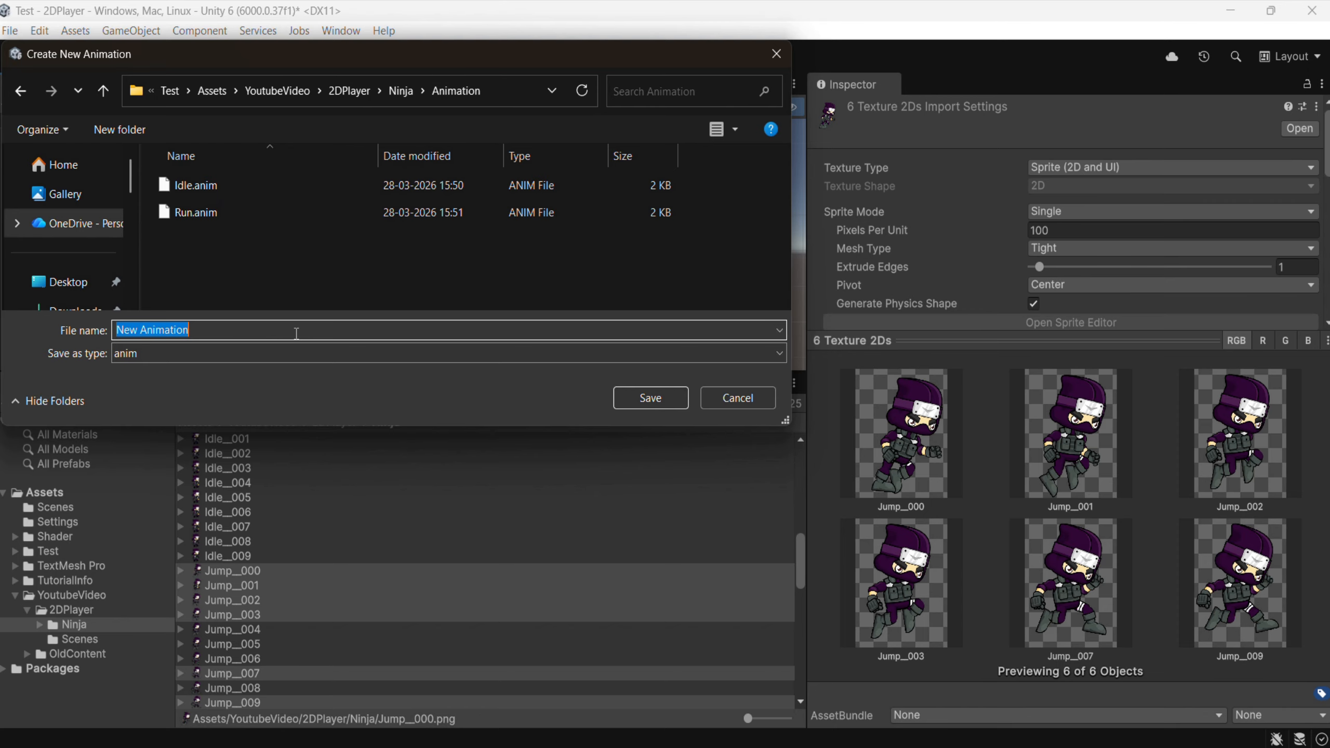
type("J")
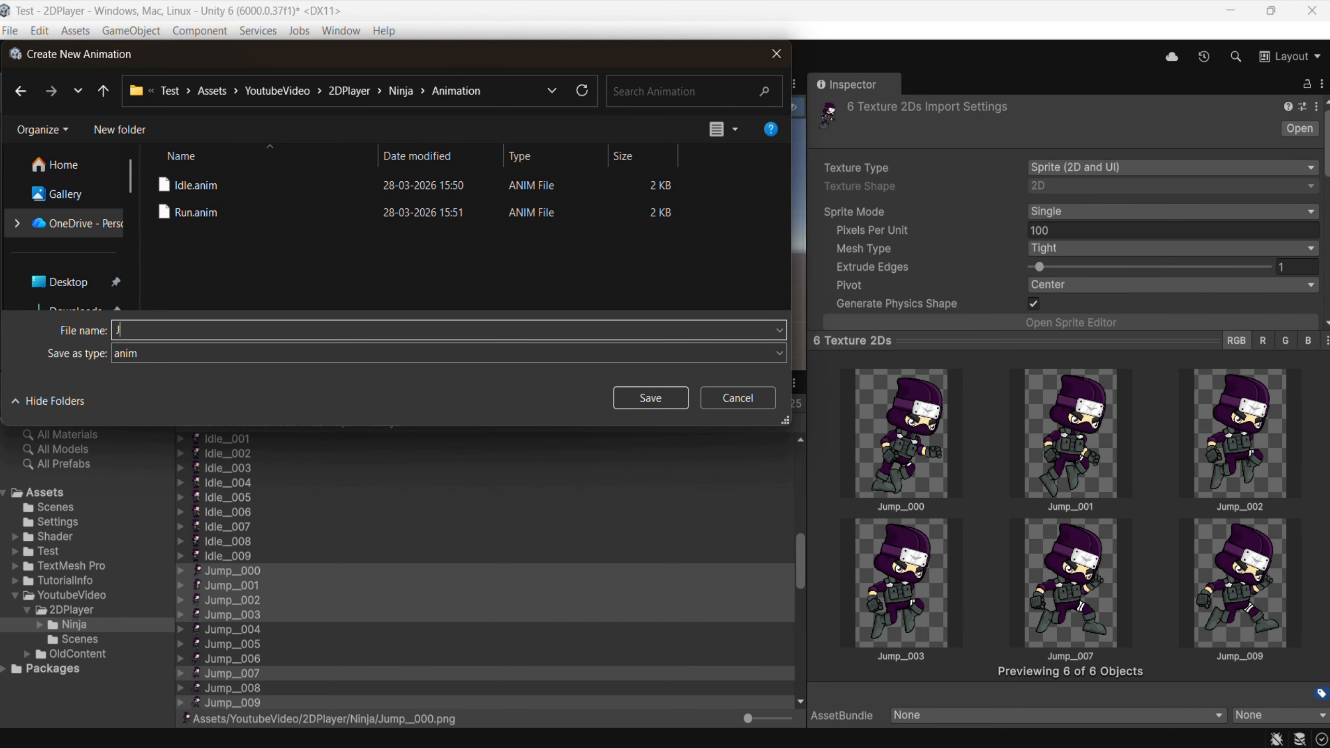
type("ump")
left_click(673, 404)
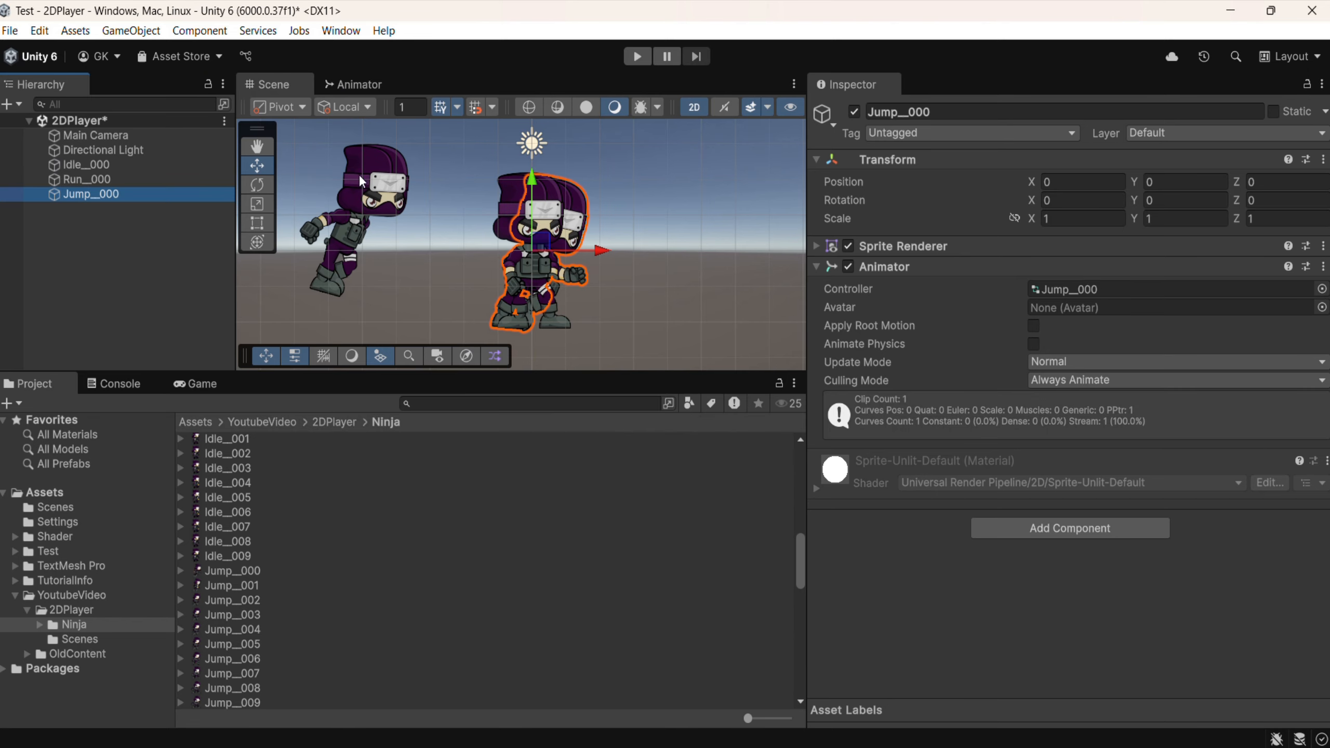
Step: Open the Animation folder inside the Ninja folder to show the saved clips and controllers
left_click(99, 179)
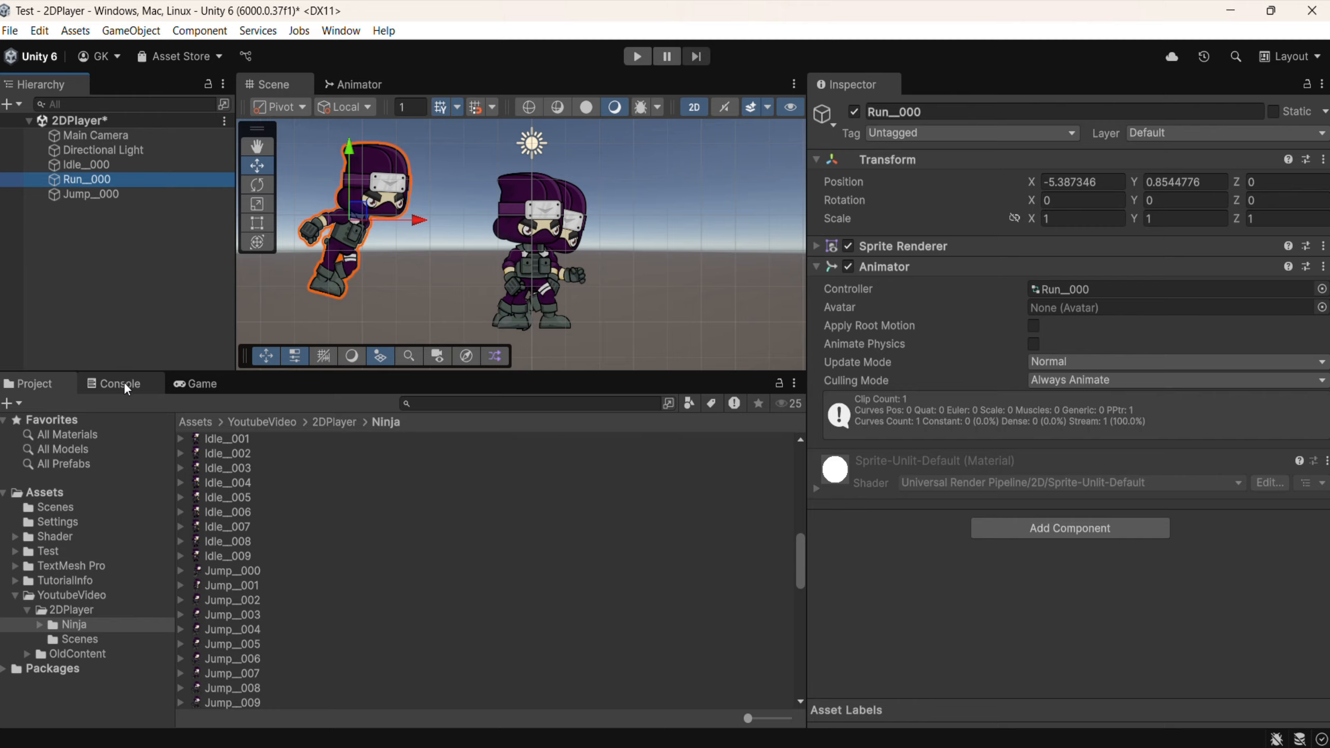
scroll(310, 444, "up", 10)
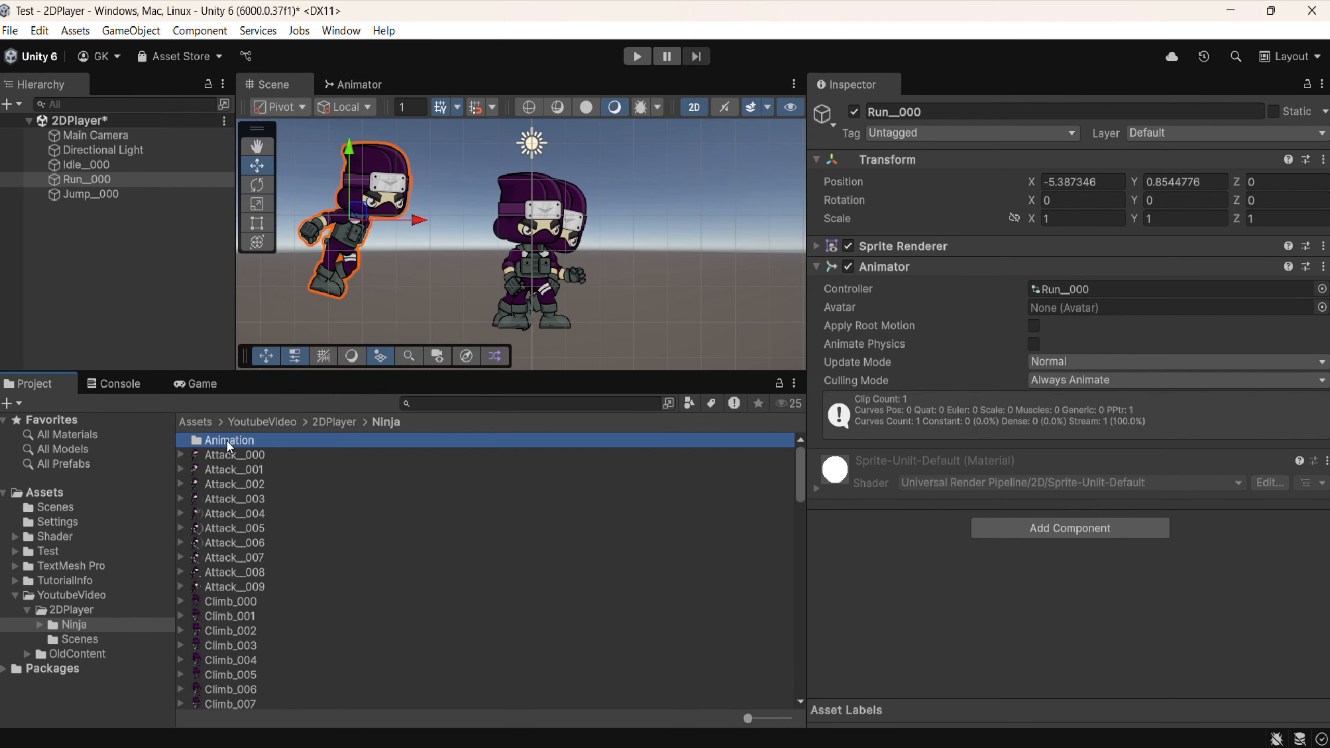
double_click(226, 439)
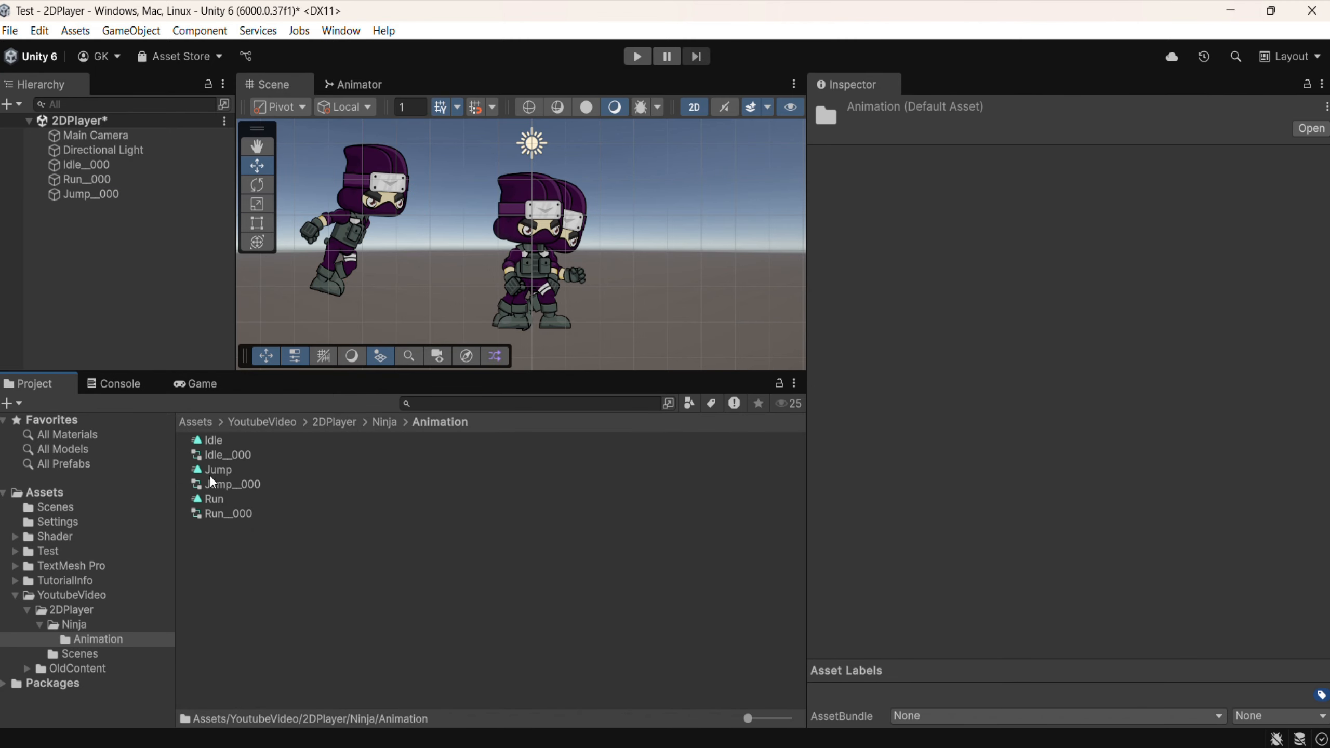
Step: Delete the Jump__000 and Run__000 objects from the scene
left_click(85, 193)
key("Delete")
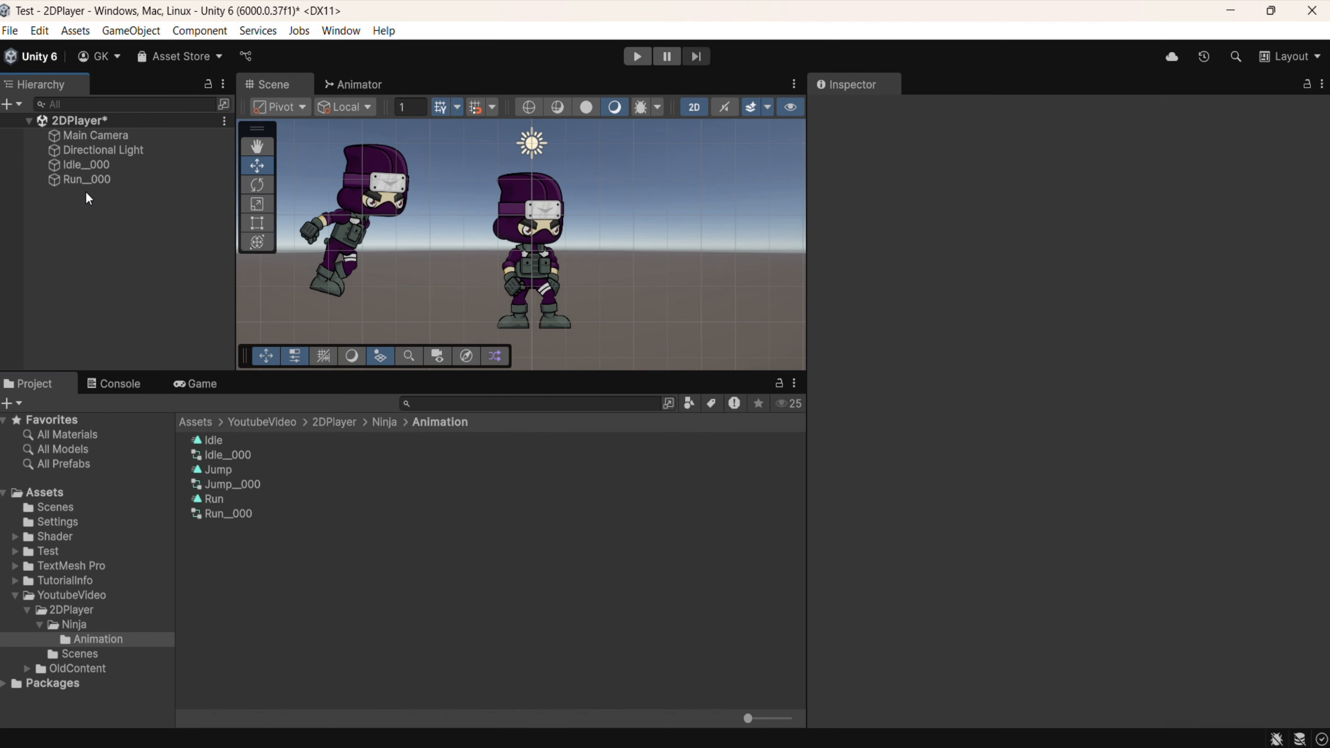
left_click(78, 177)
key("Delete")
Step: Rename the Idle__000 scene object as Player
left_click(95, 167)
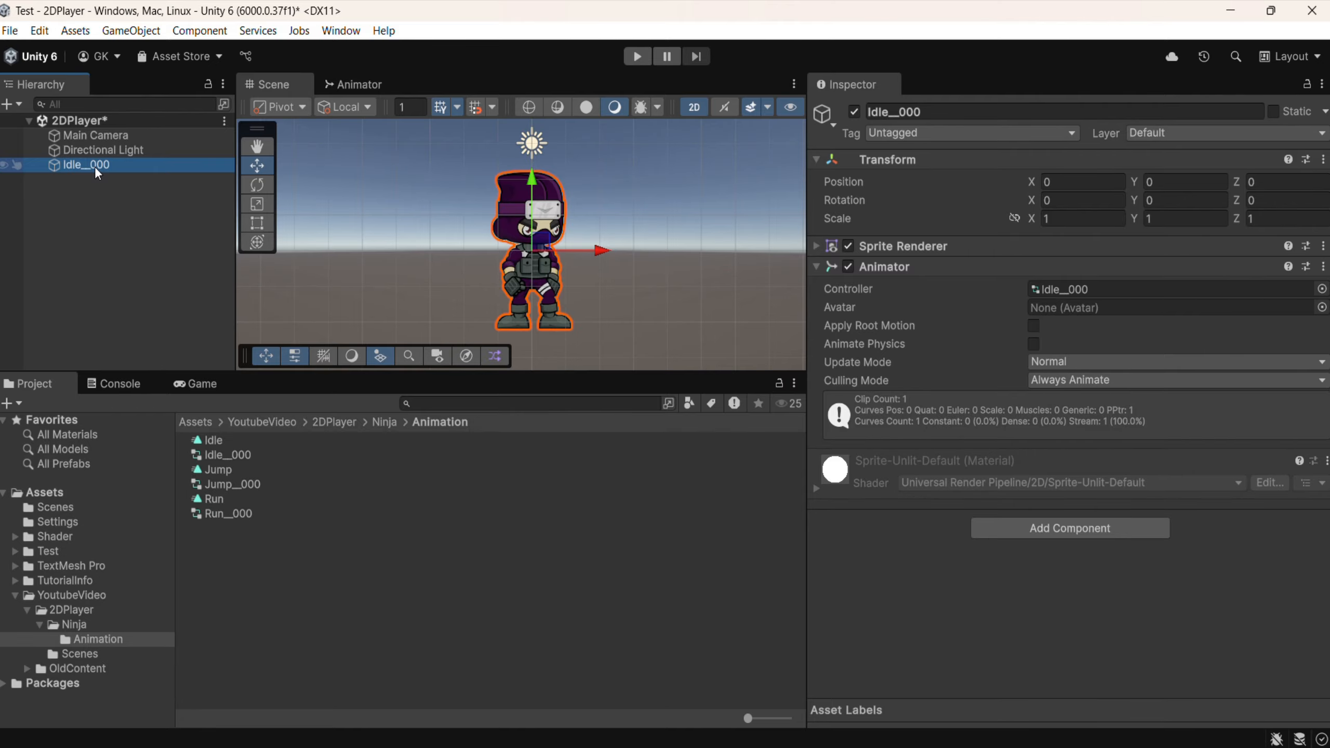
left_click(94, 167)
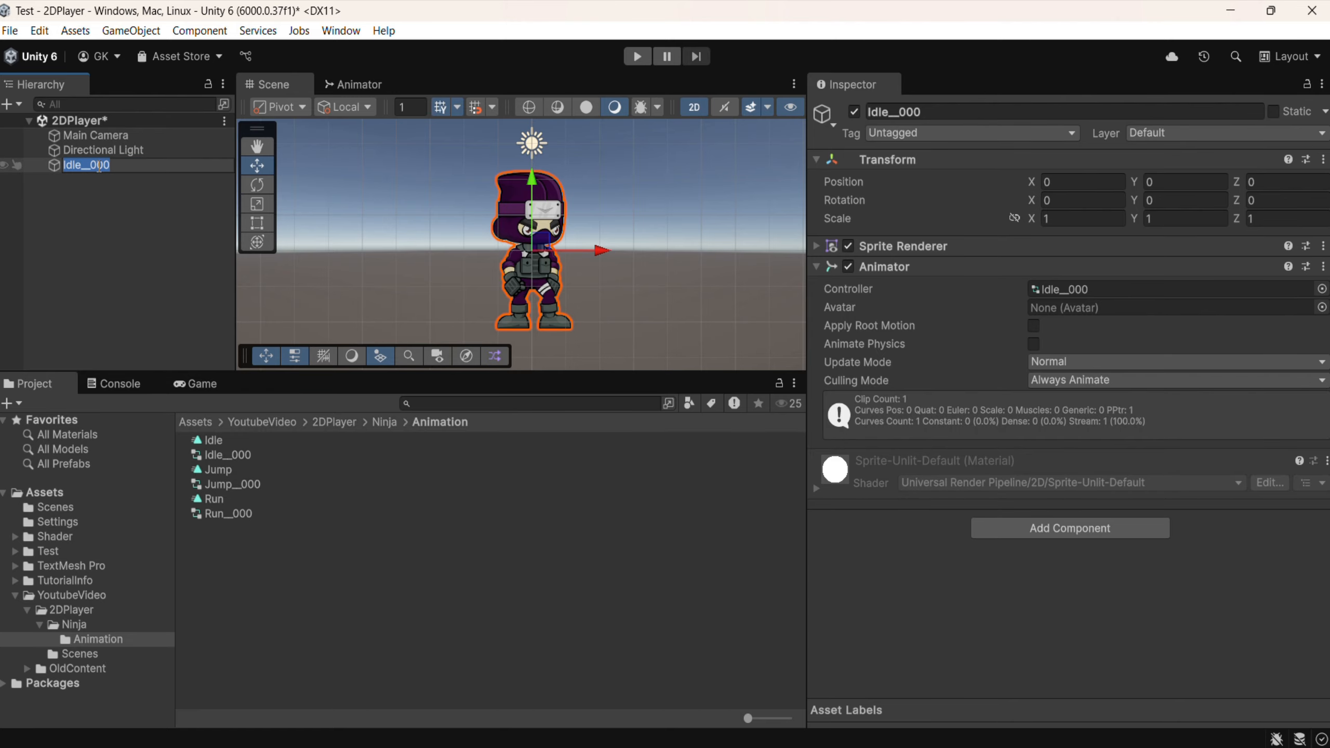
type("Player")
key("Return")
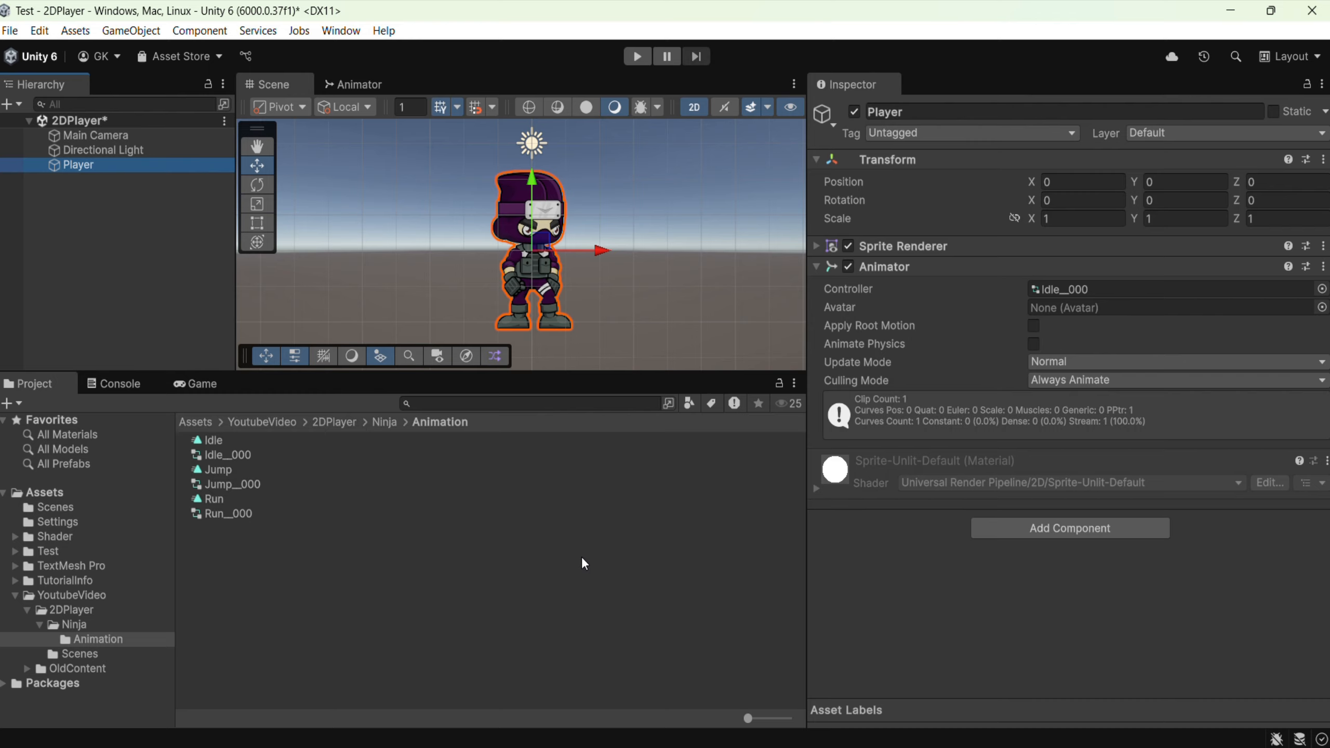
right_click(230, 551)
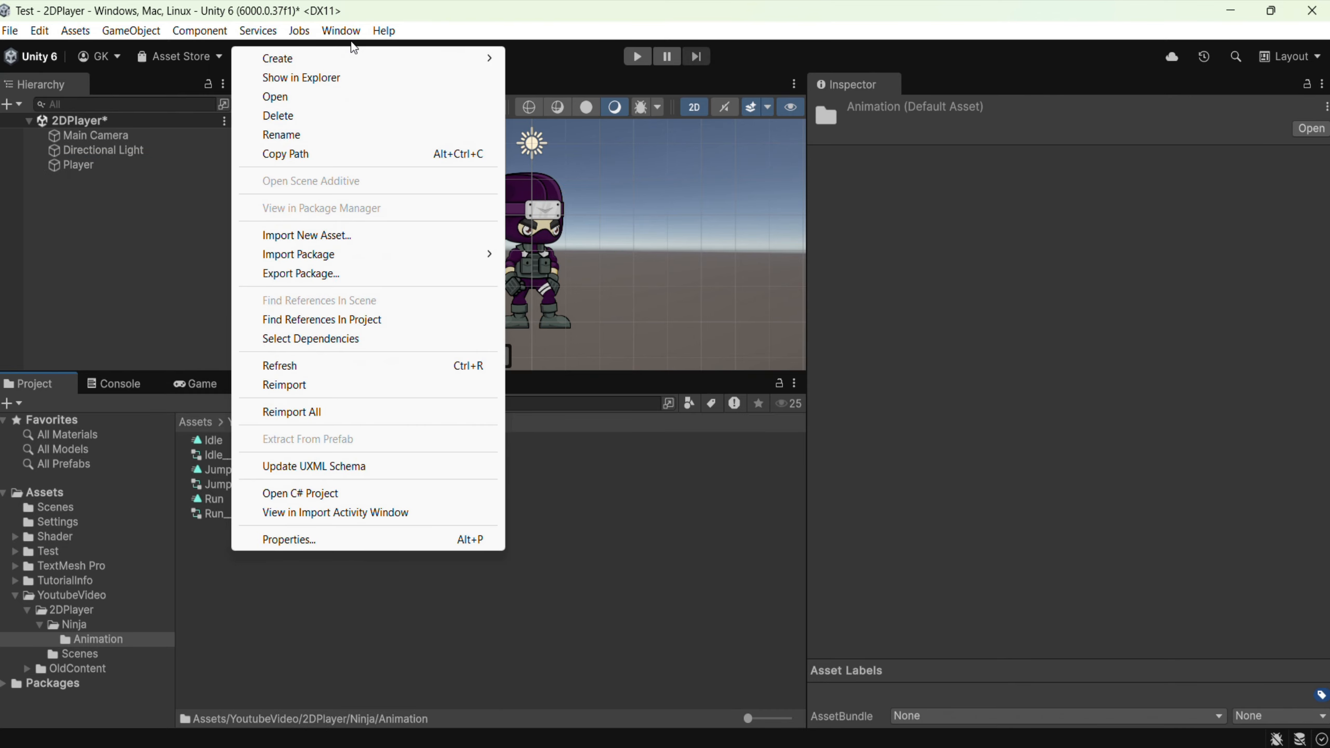
mouse_move(345, 53)
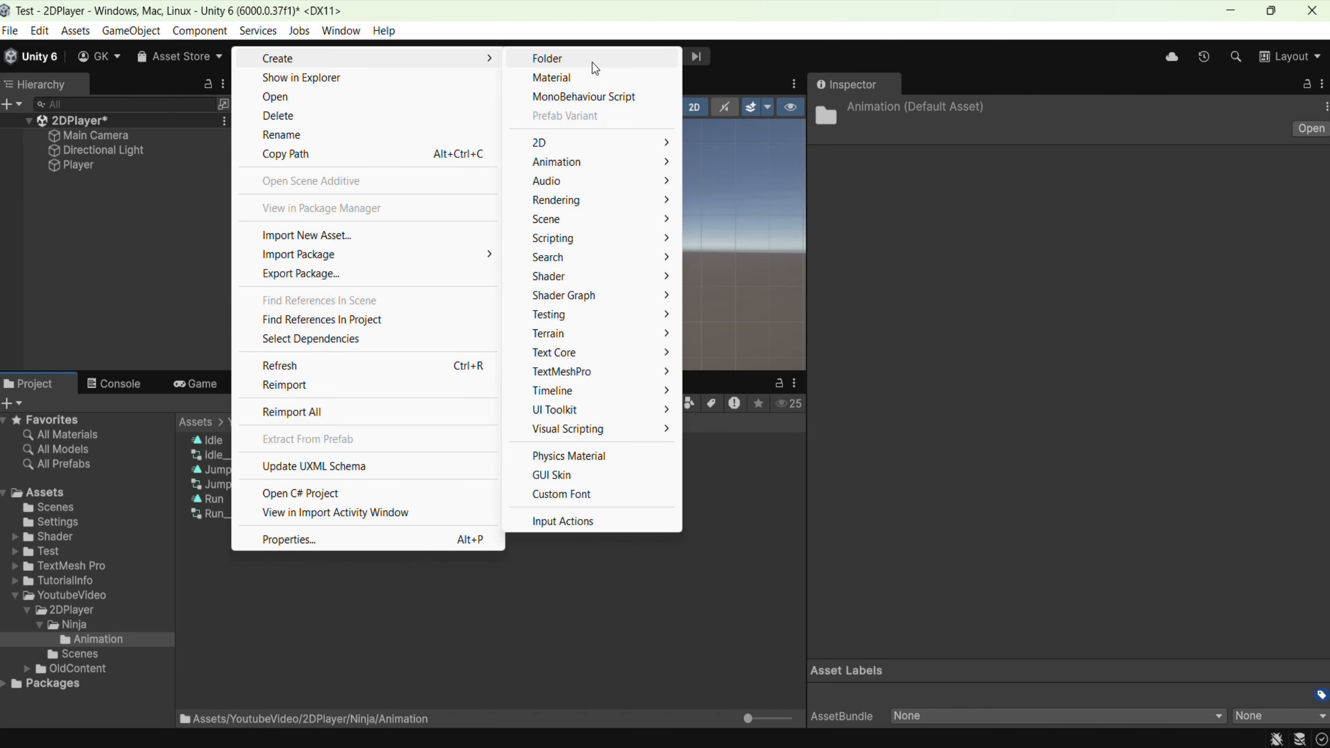
mouse_move(577, 163)
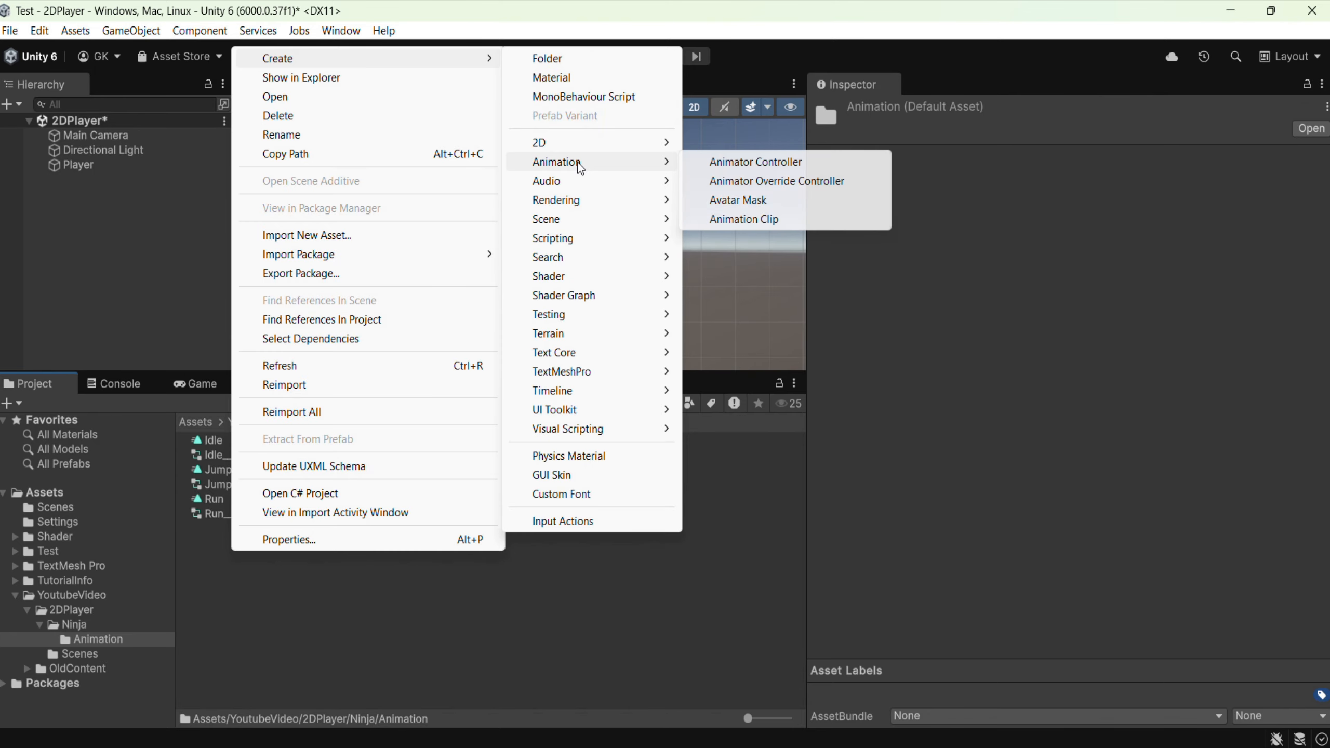
left_click(828, 162)
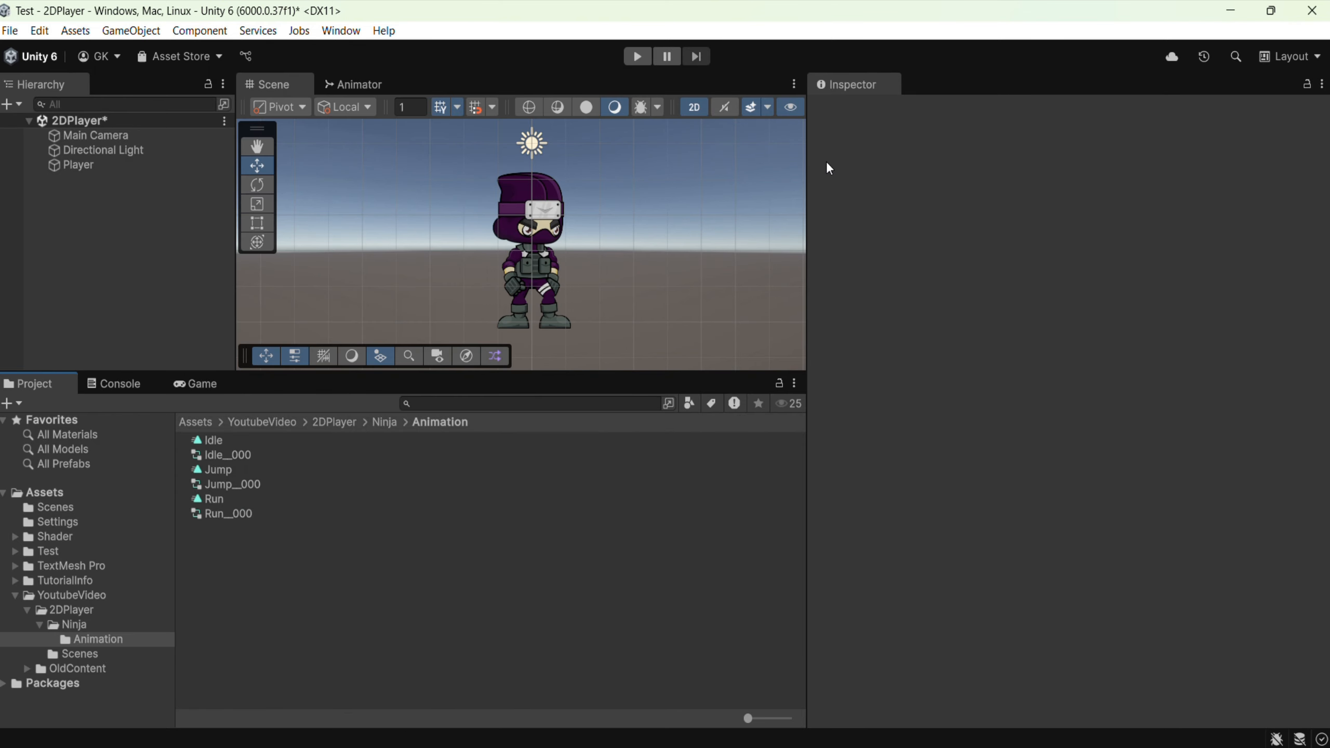
Step: Create an Animator Controller named PlayerAnimation in the Animation folder
right_click(345, 579)
mouse_move(474, 78)
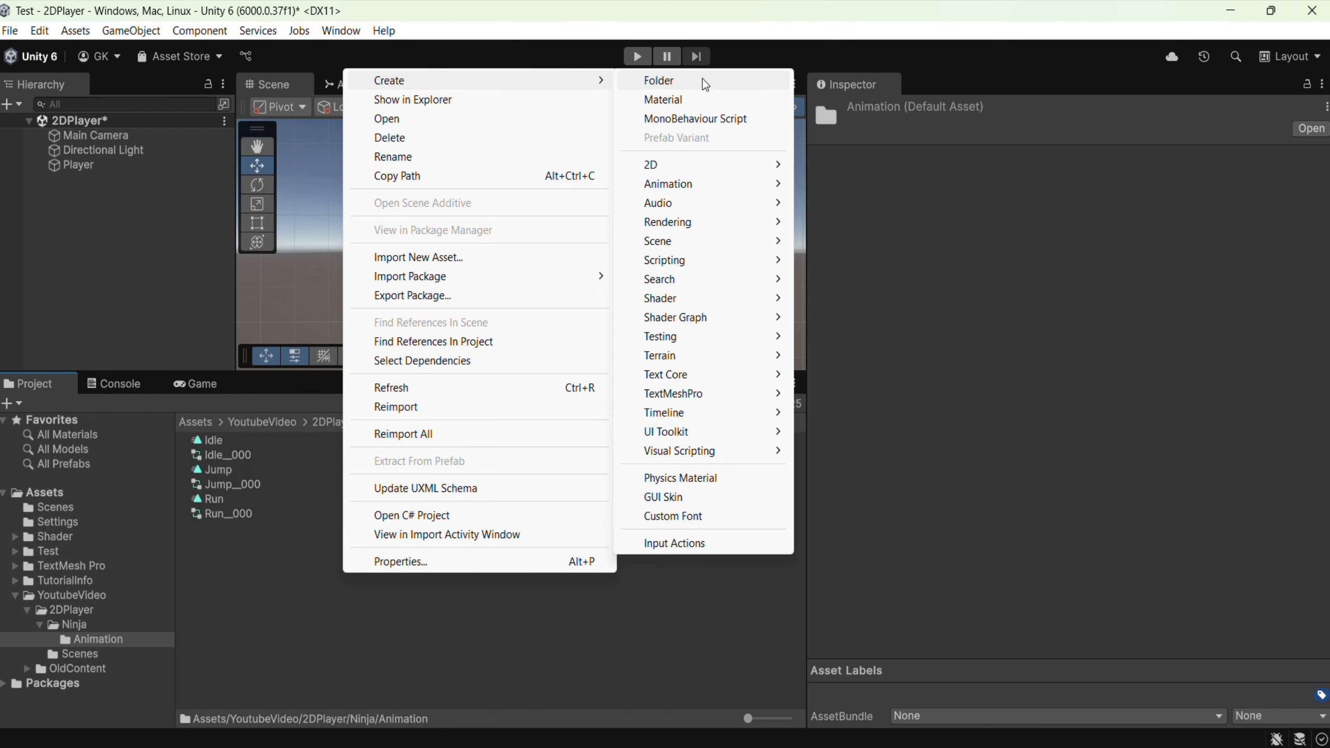
mouse_move(707, 199)
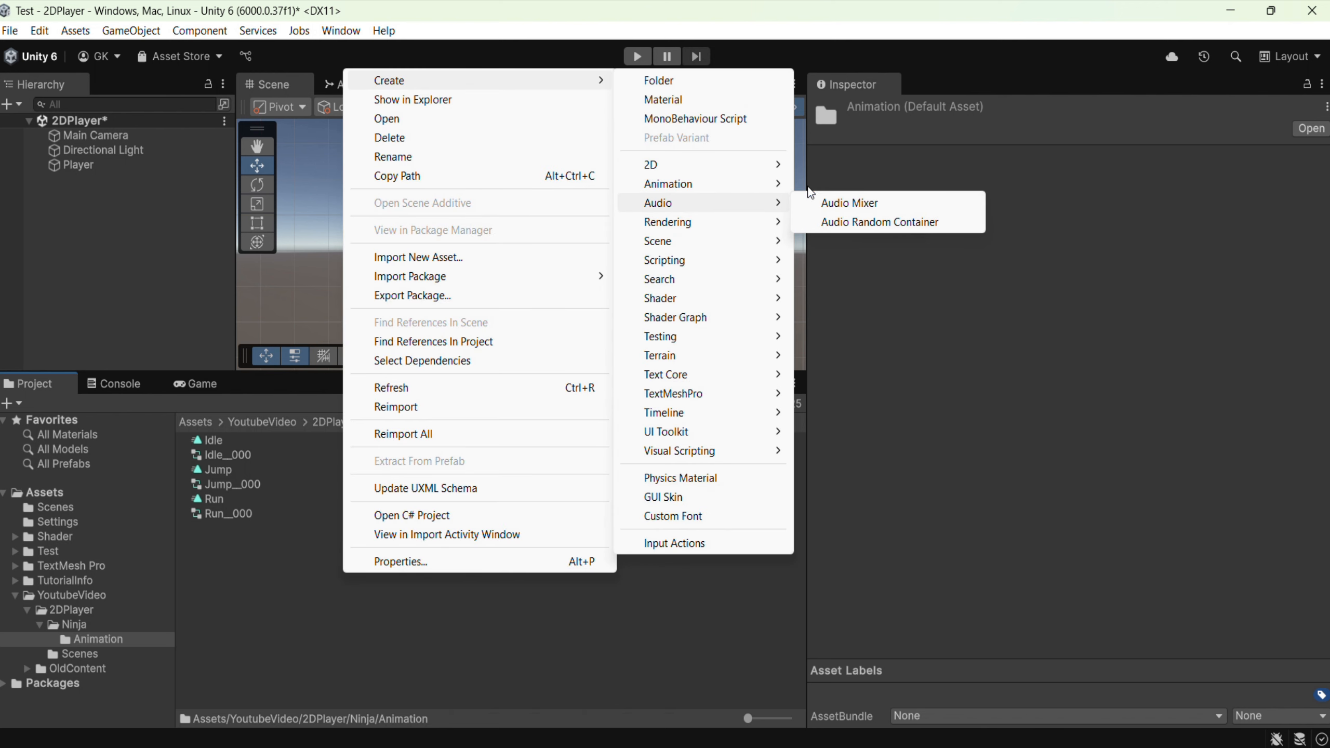
left_click(921, 182)
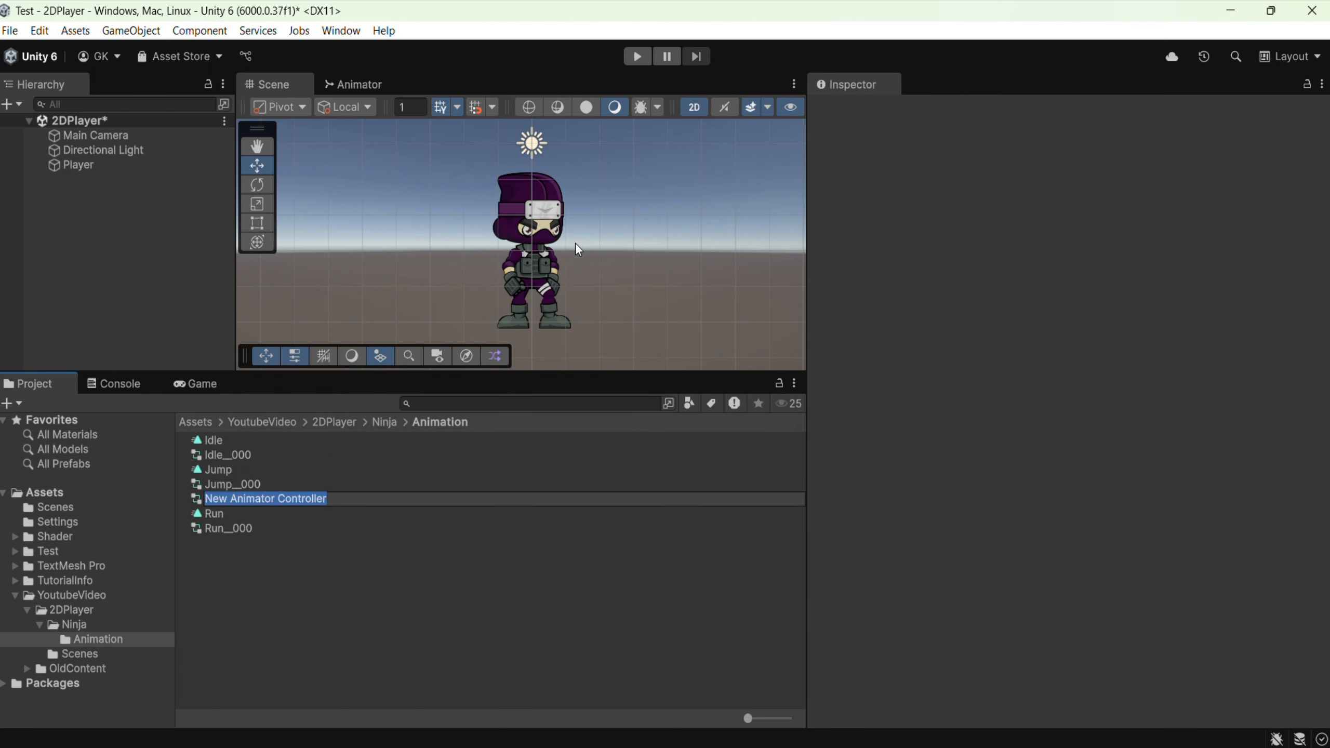
type("Player")
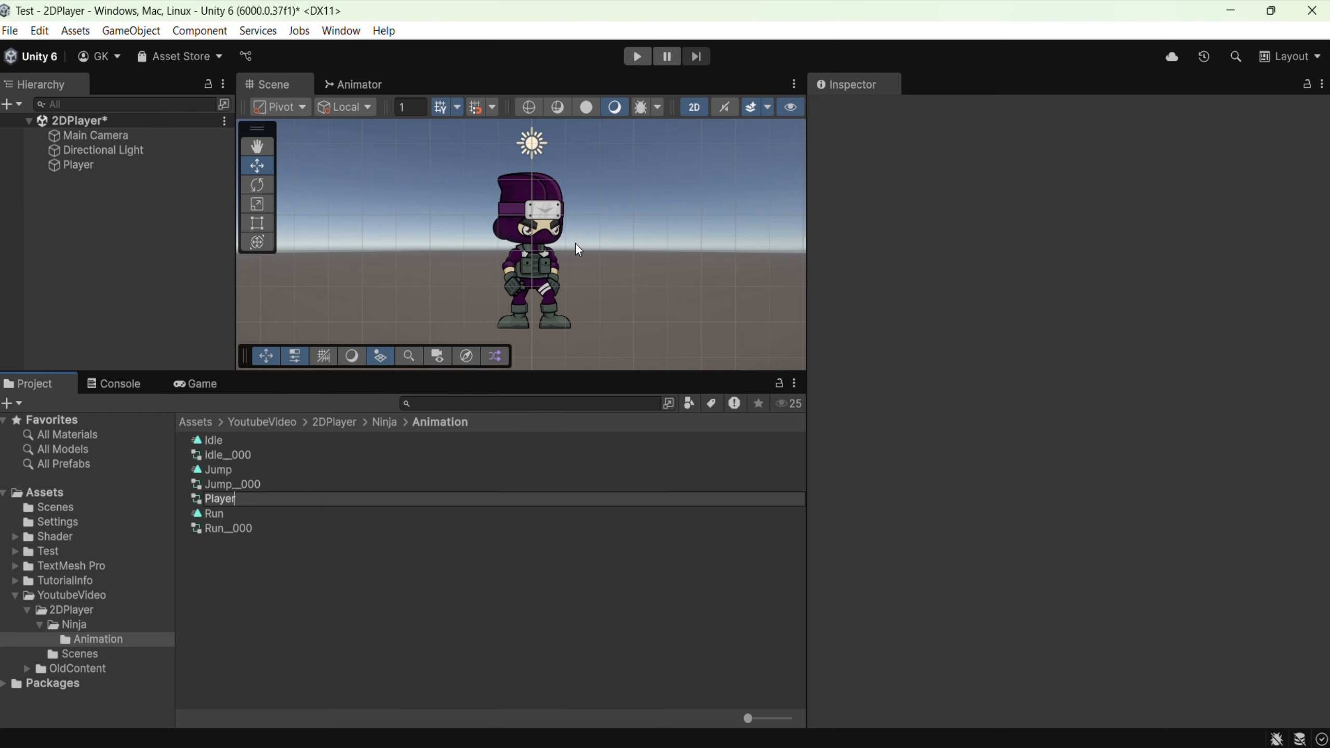
type("Animation")
key("Return")
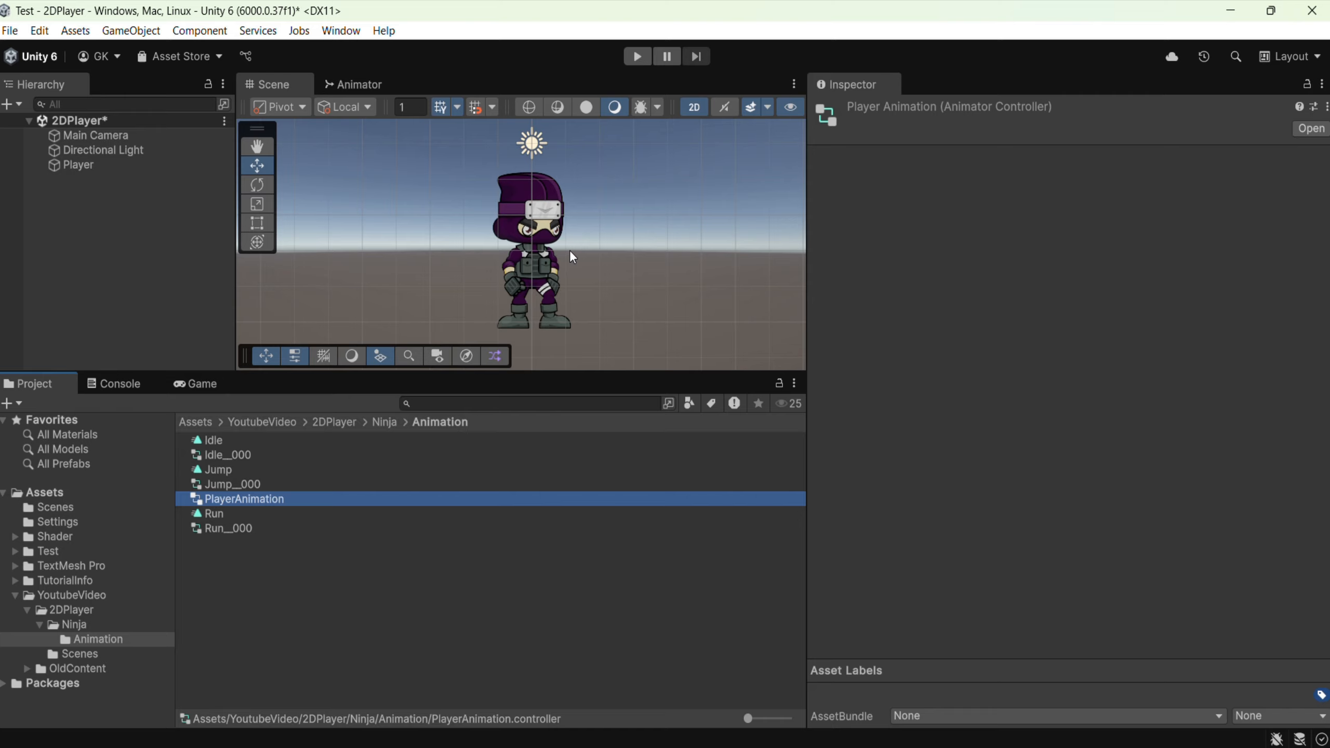
Step: Open the PlayerAnimation controller and add the Idle, Jump and Run clips to it as states
double_click(259, 497)
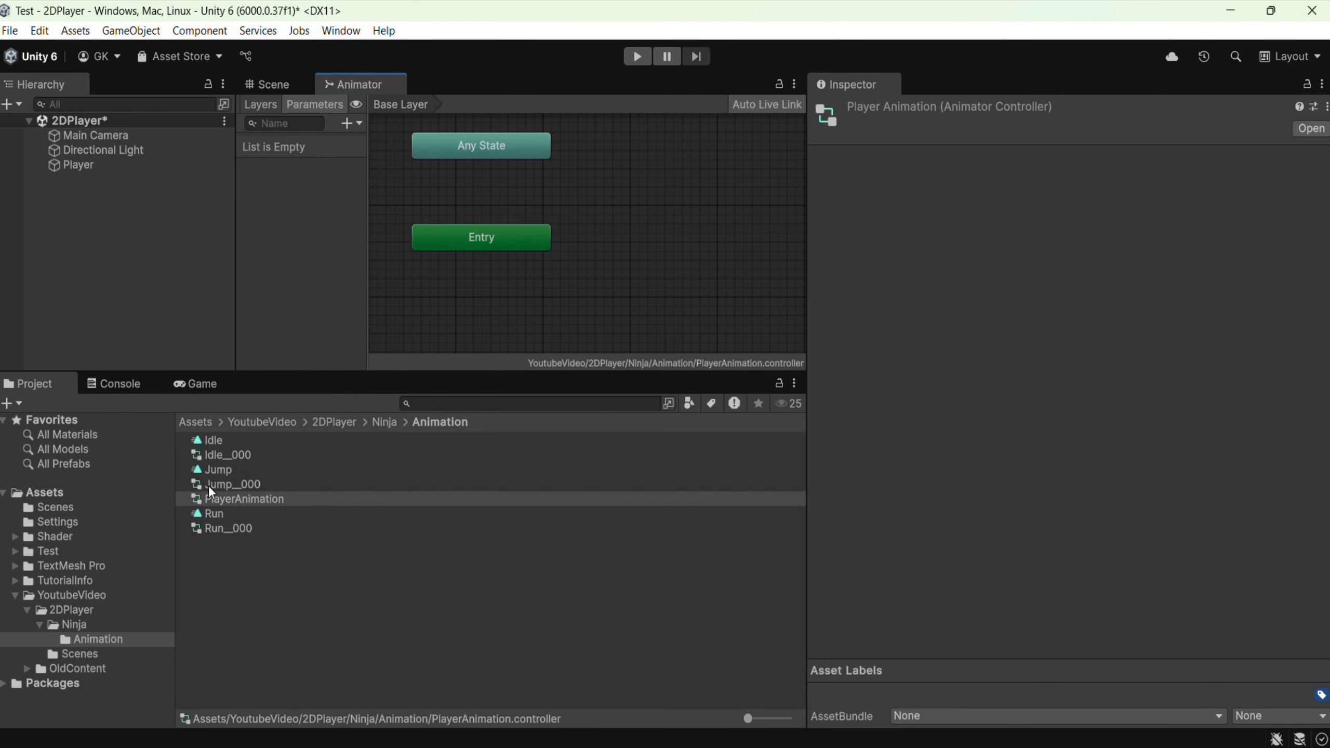
left_click(222, 439, "ctrl")
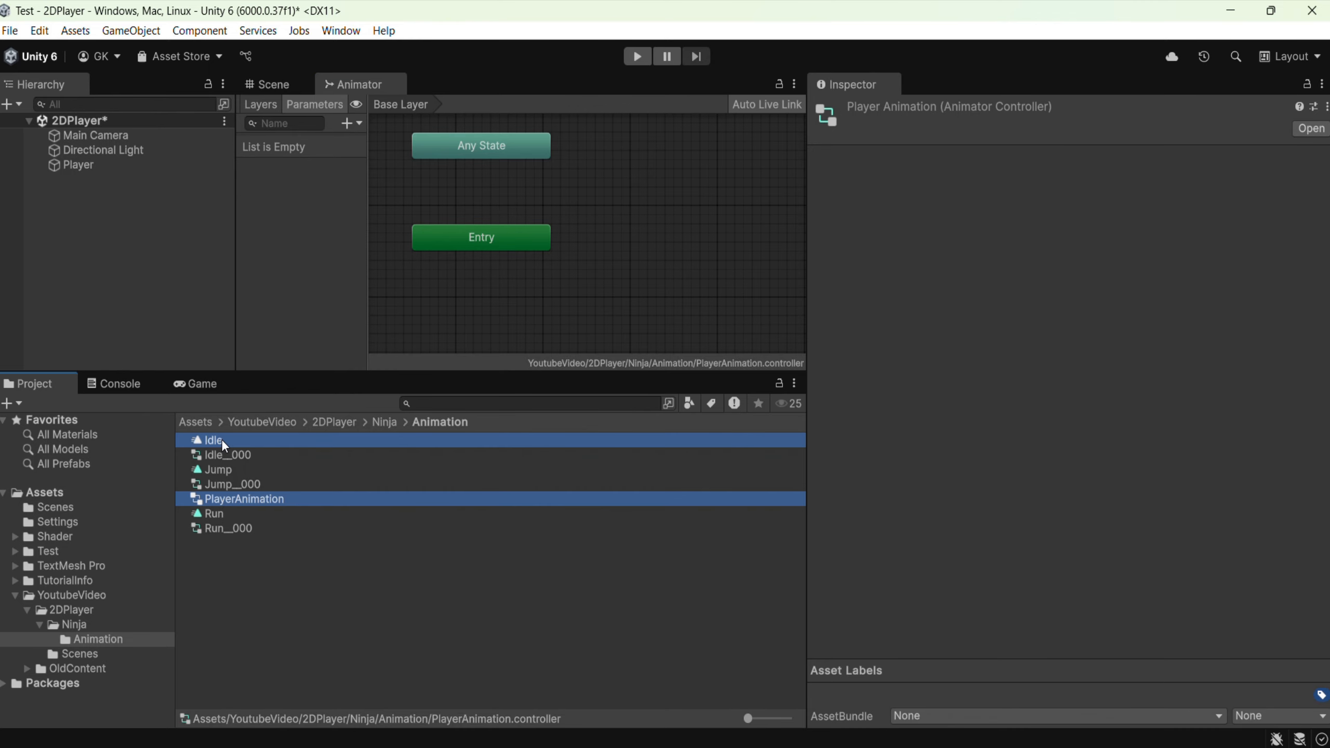
left_click(230, 439)
left_click(228, 469, "ctrl")
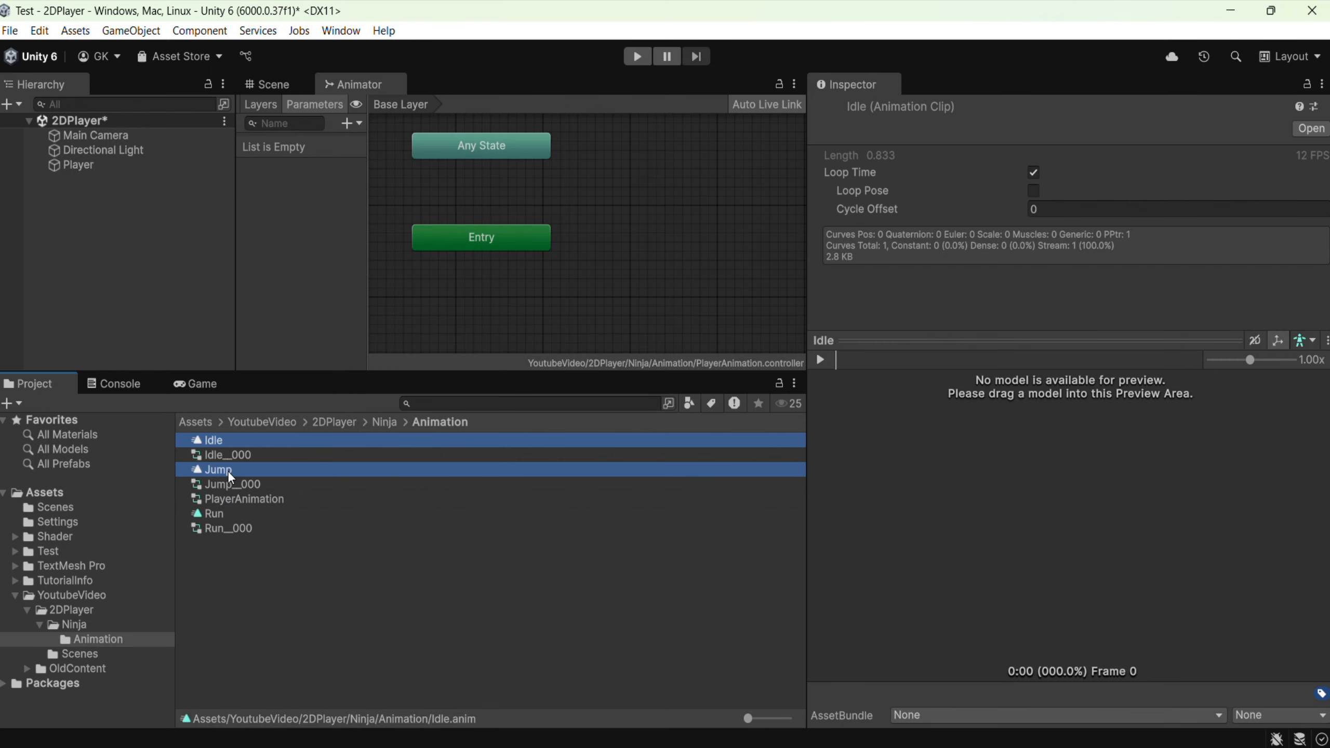
left_click(220, 514, "ctrl")
left_click_drag(219, 516, 673, 150)
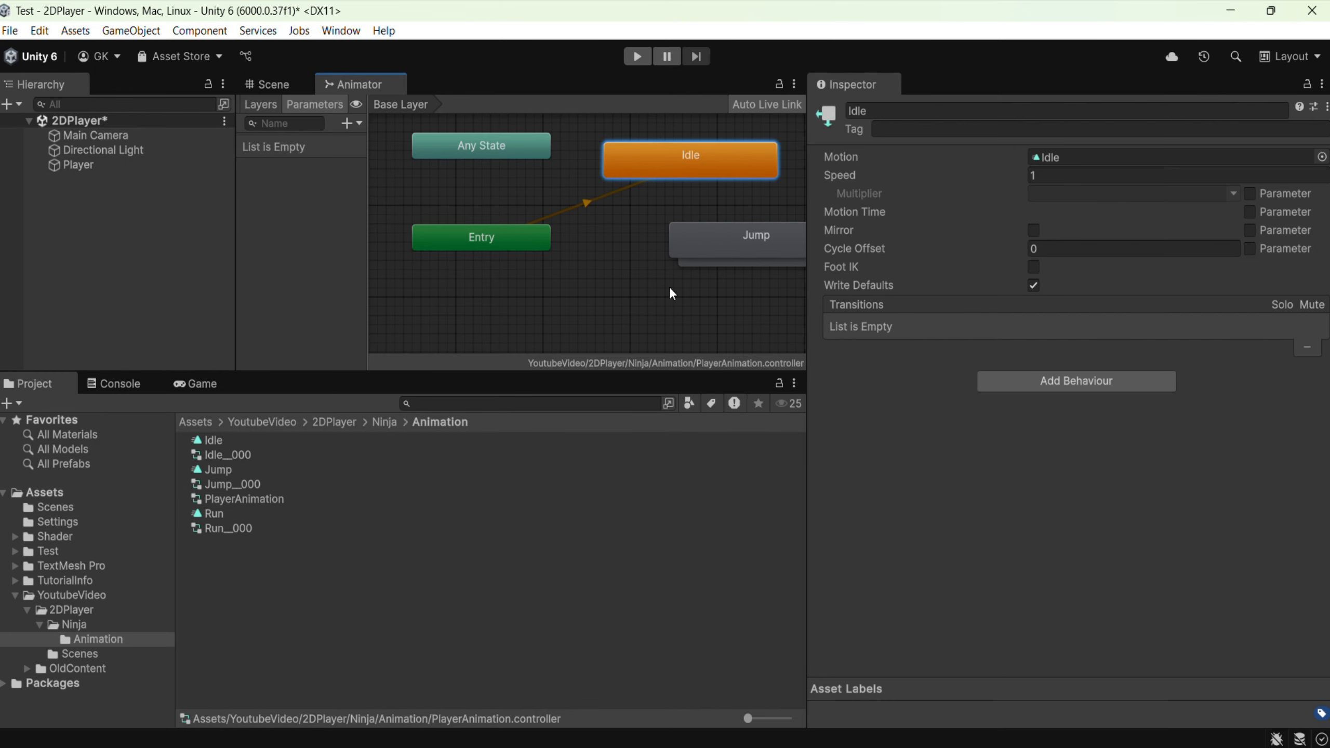
Step: Widen the Animator view and spread the Jump and Run states apart in the PlayerAnimation graph
scroll(669, 287, "down", 5)
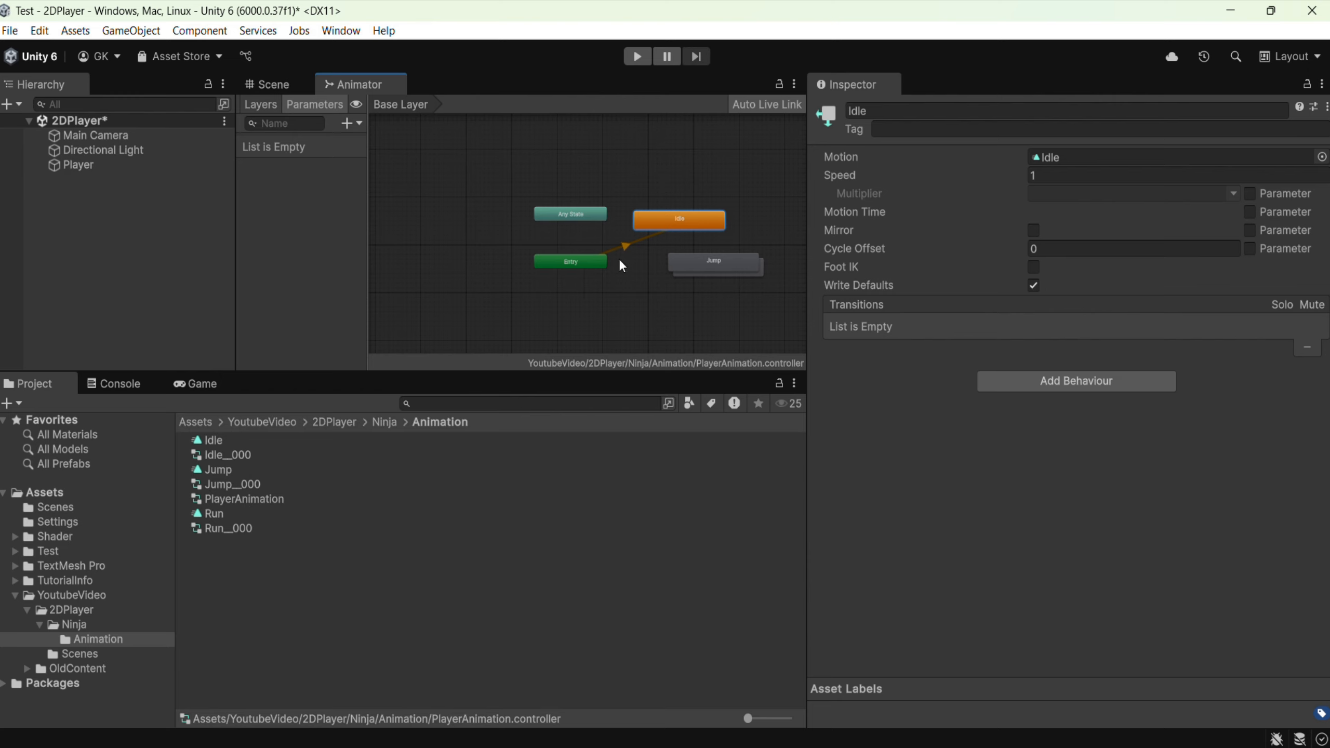
scroll(717, 251, "up", 5)
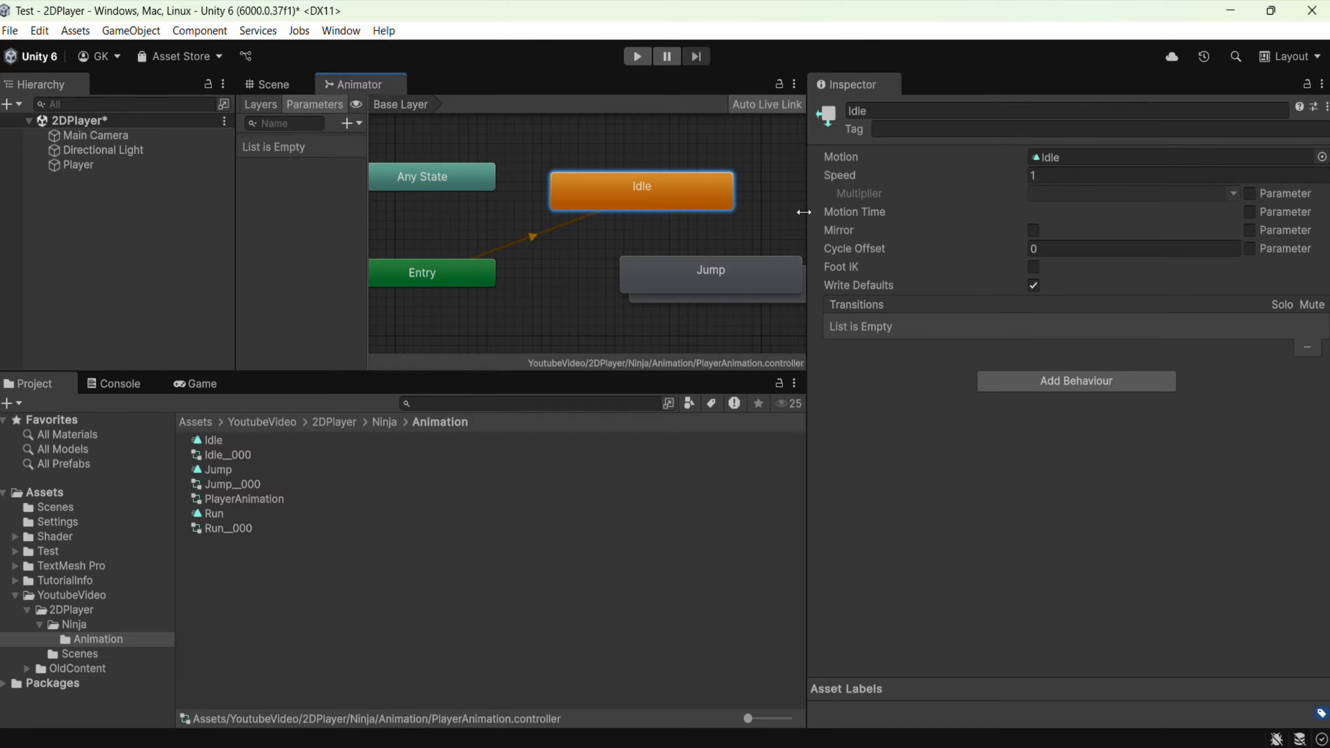
left_click_drag(804, 211, 916, 215)
left_click(205, 446)
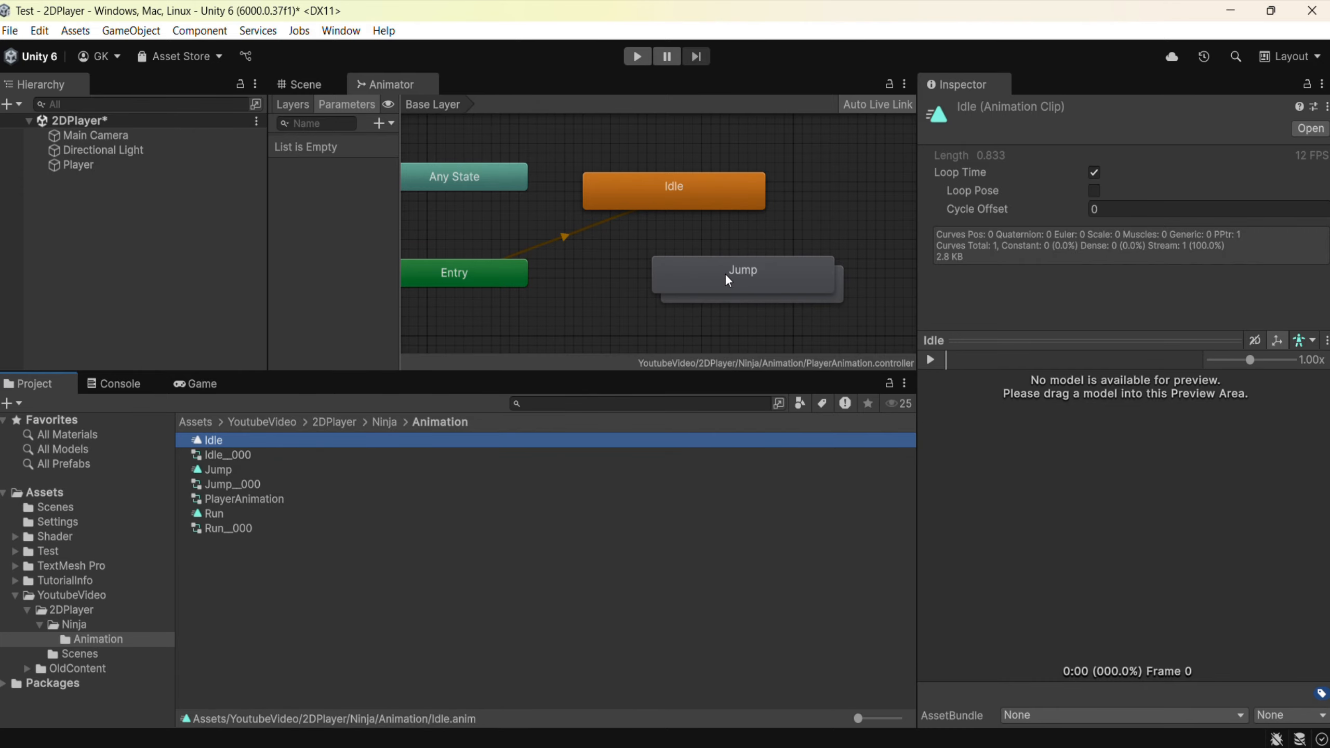
left_click_drag(728, 280, 838, 235)
left_click_drag(734, 301, 723, 330)
left_click_drag(858, 232, 886, 249)
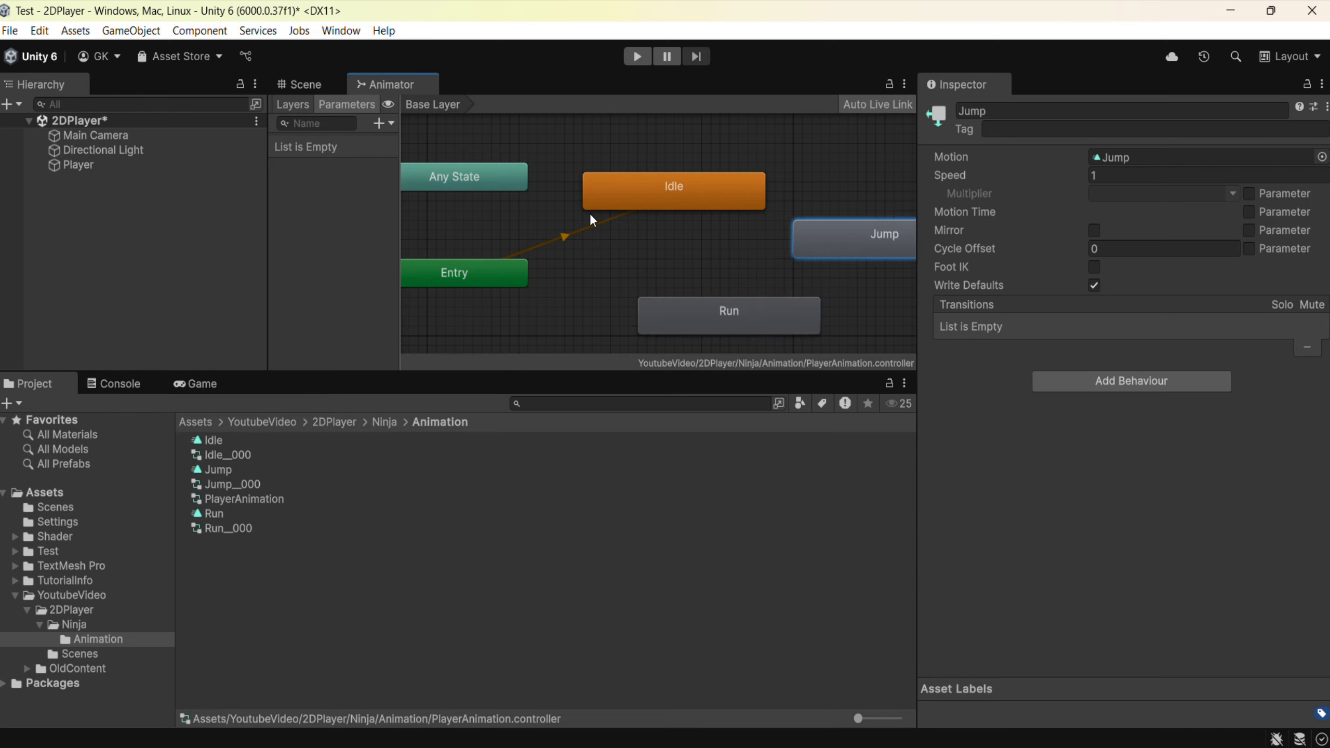
Step: Play the scene with Player selected and examine its running state in the Animator graph
left_click(310, 92)
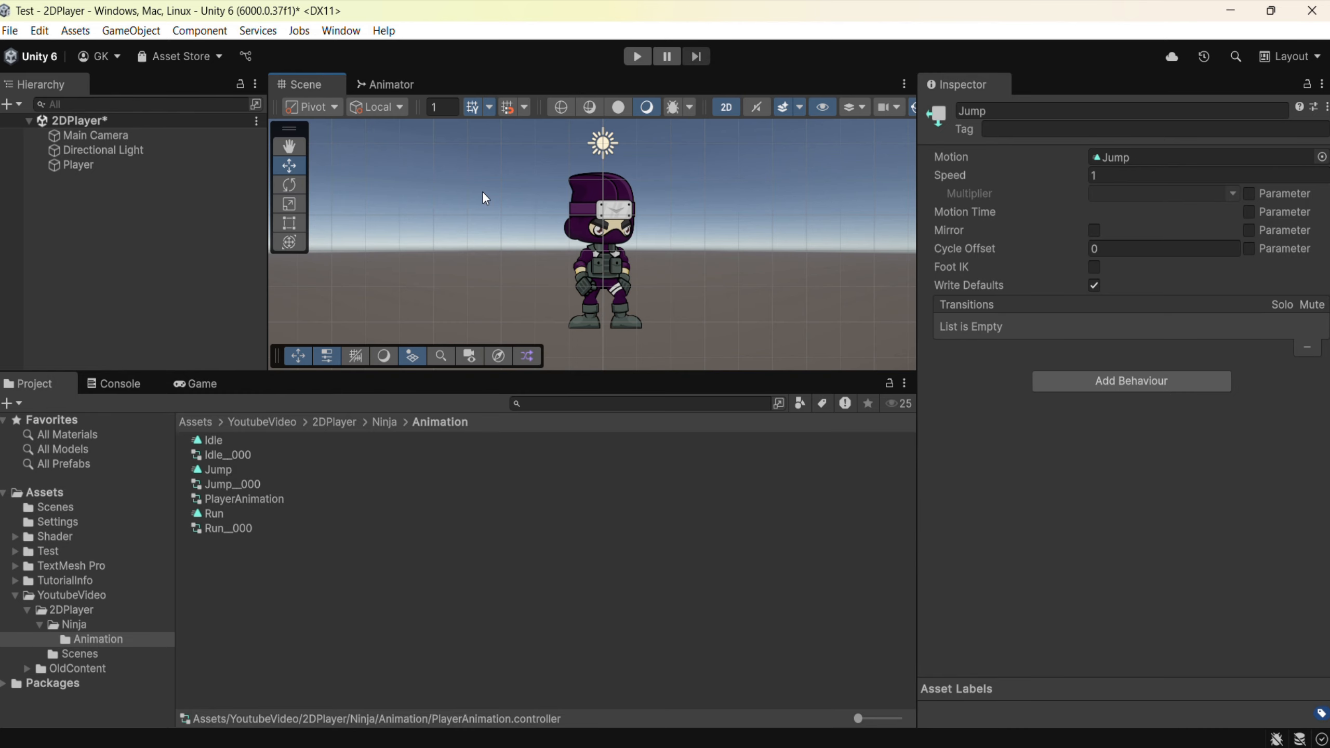
left_click(76, 166)
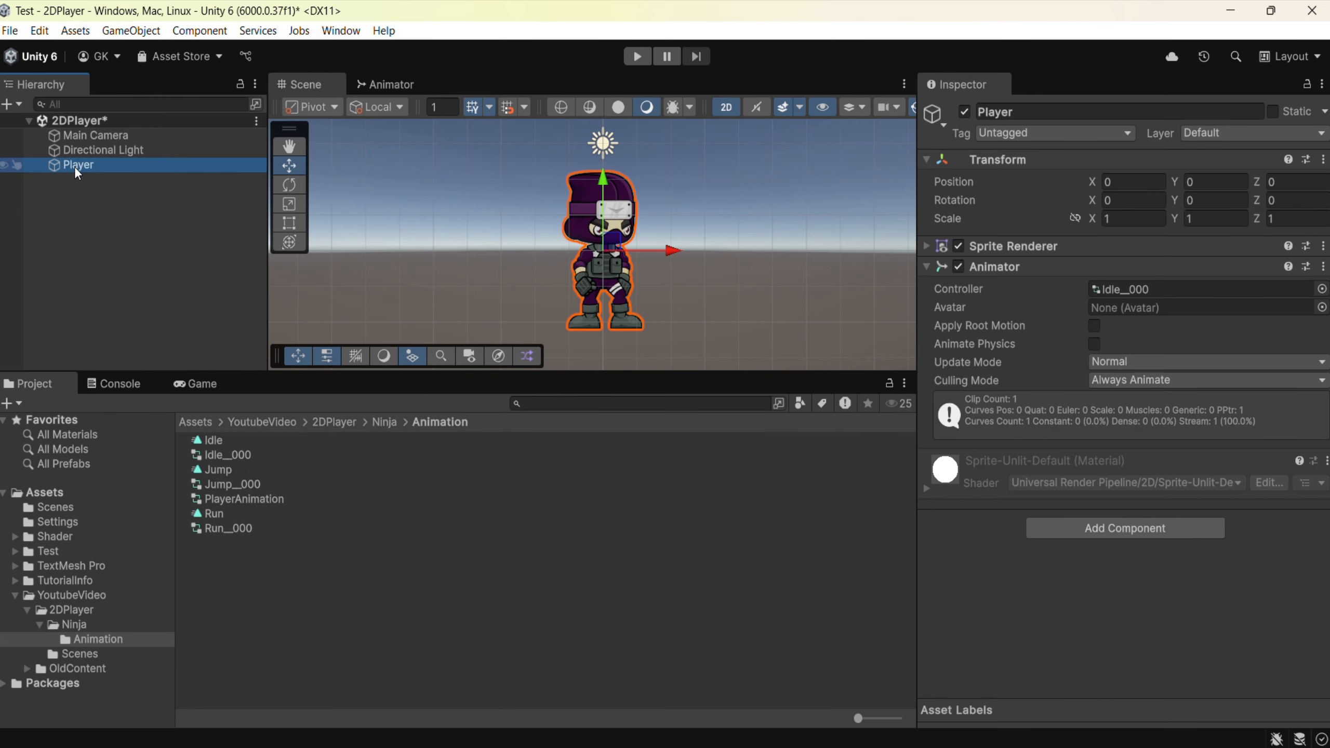
key("ctrl+p")
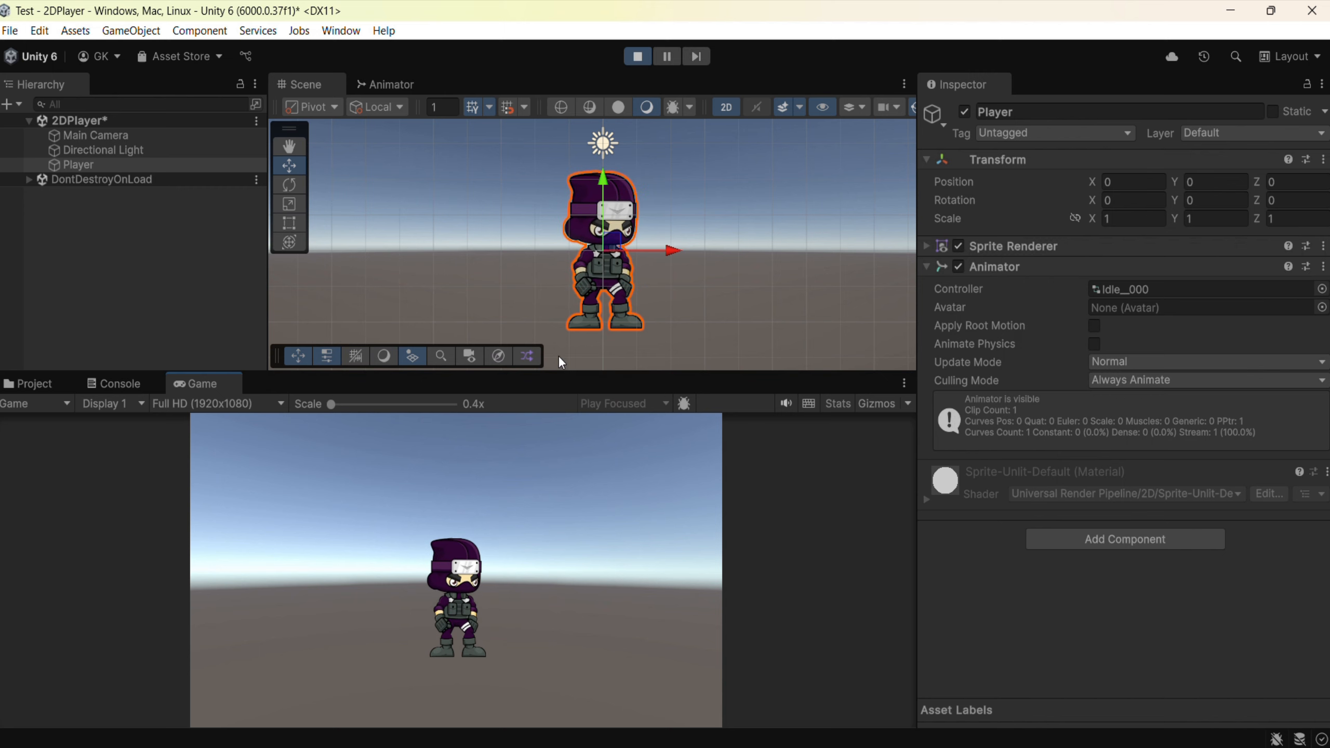
left_click(405, 90)
scroll(668, 247, "down", 4)
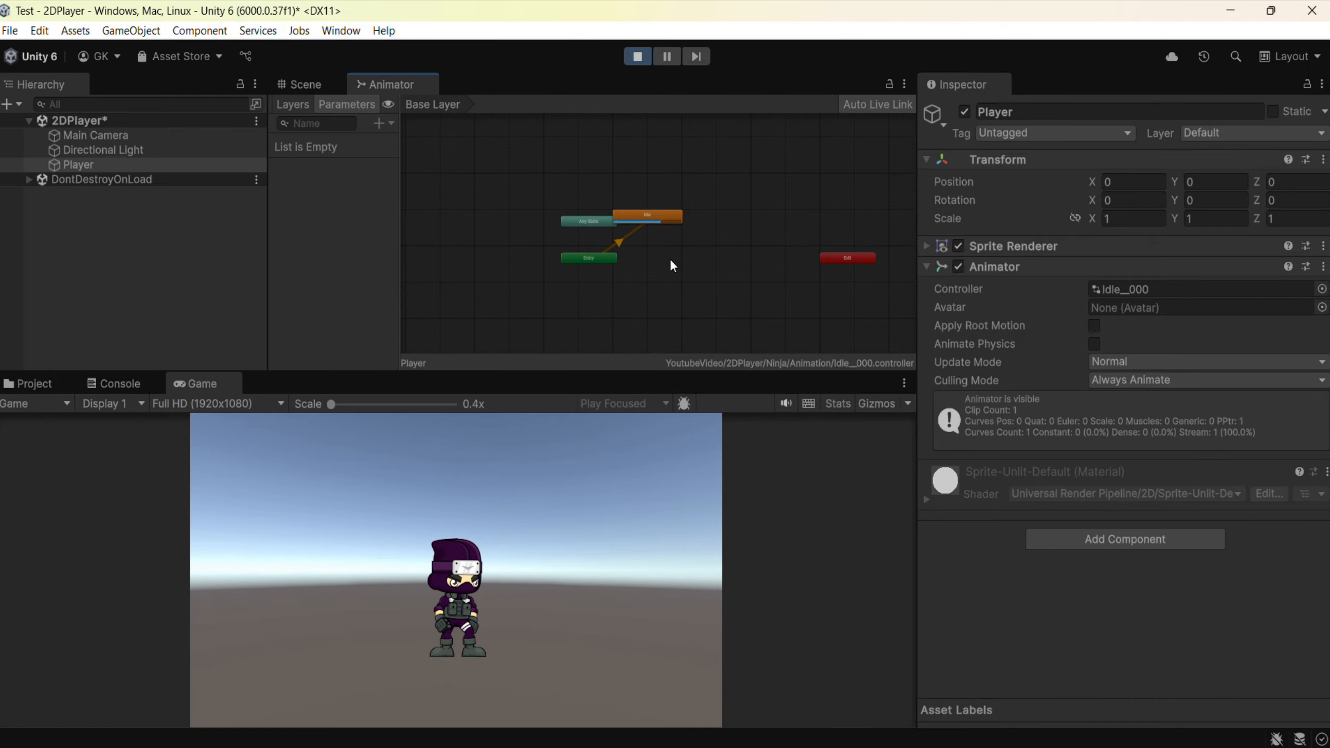
scroll(648, 253, "up", 5)
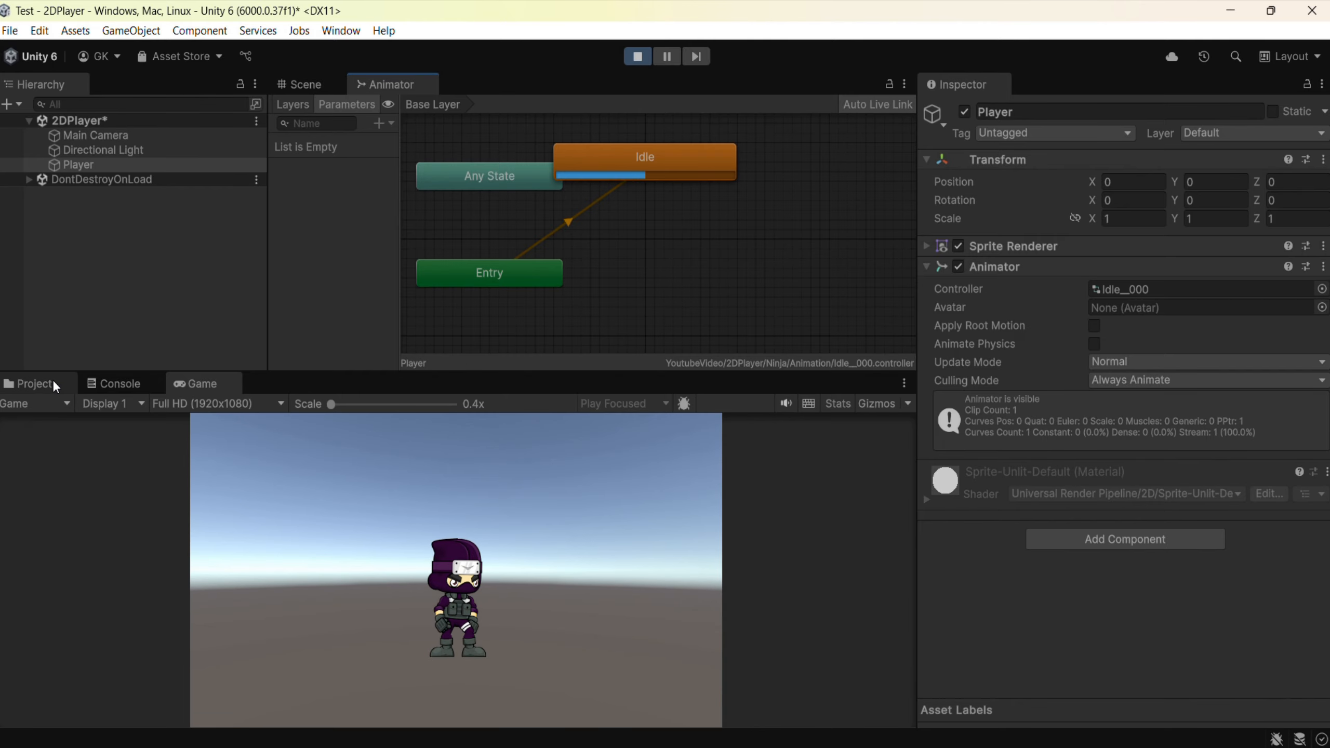
Step: Try PlayerAnimation as the Player's Animator controller during play mode, moving the Player around the scene
left_click(35, 383)
left_click_drag(257, 498, 1136, 290)
left_click(307, 84)
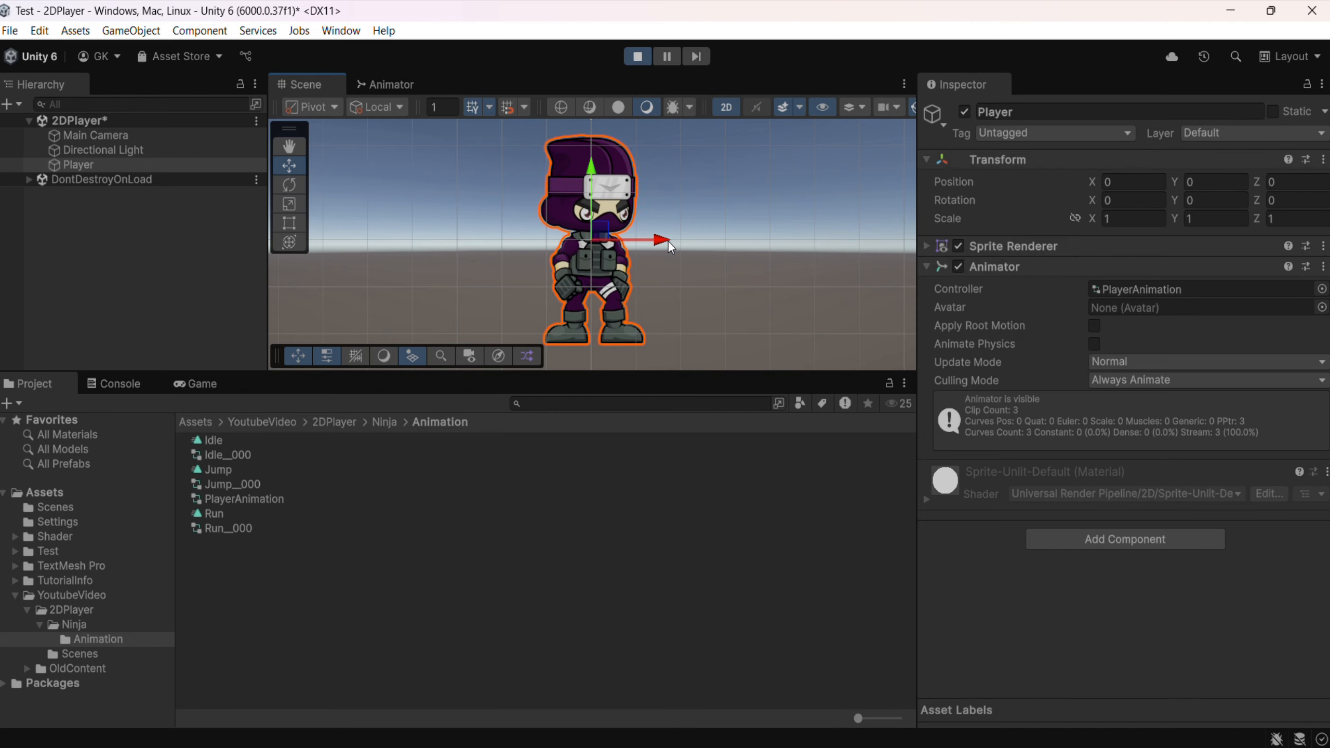
left_click_drag(669, 242, 692, 260)
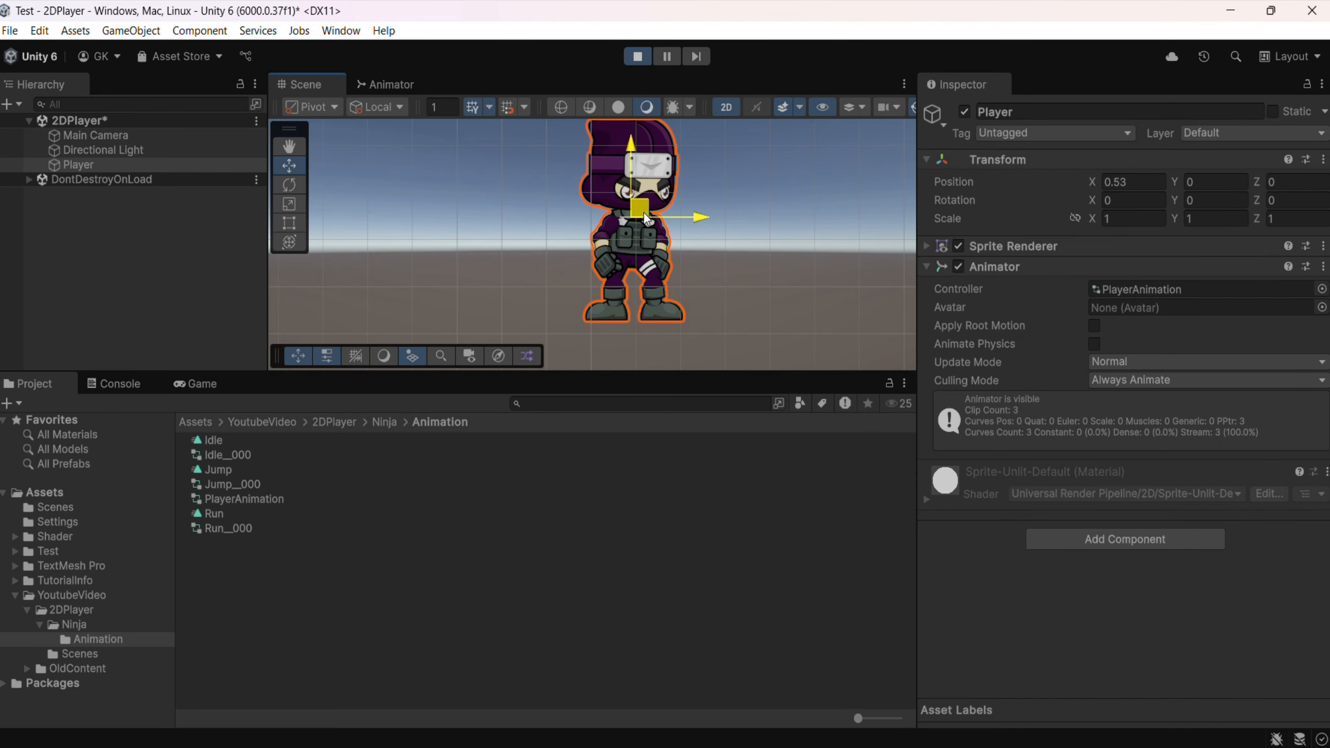
left_click_drag(645, 215, 600, 227)
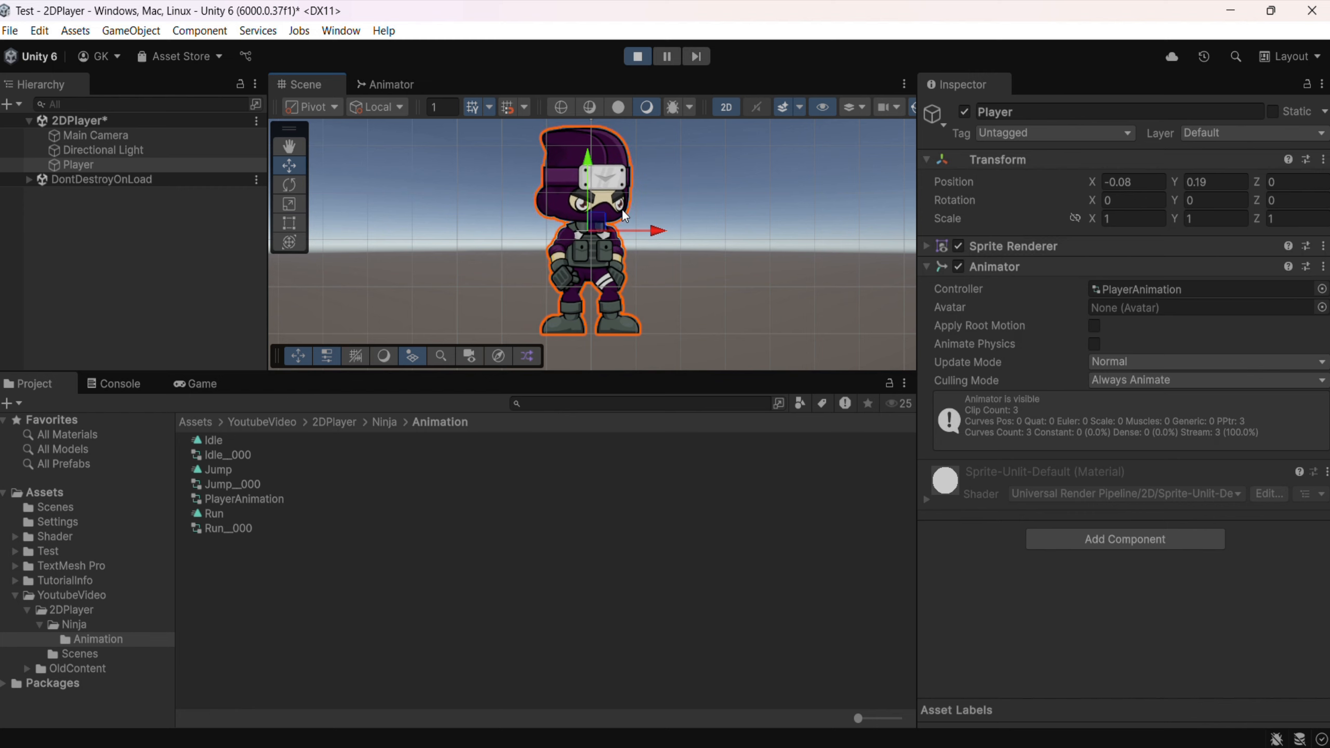
key("ctrl+p")
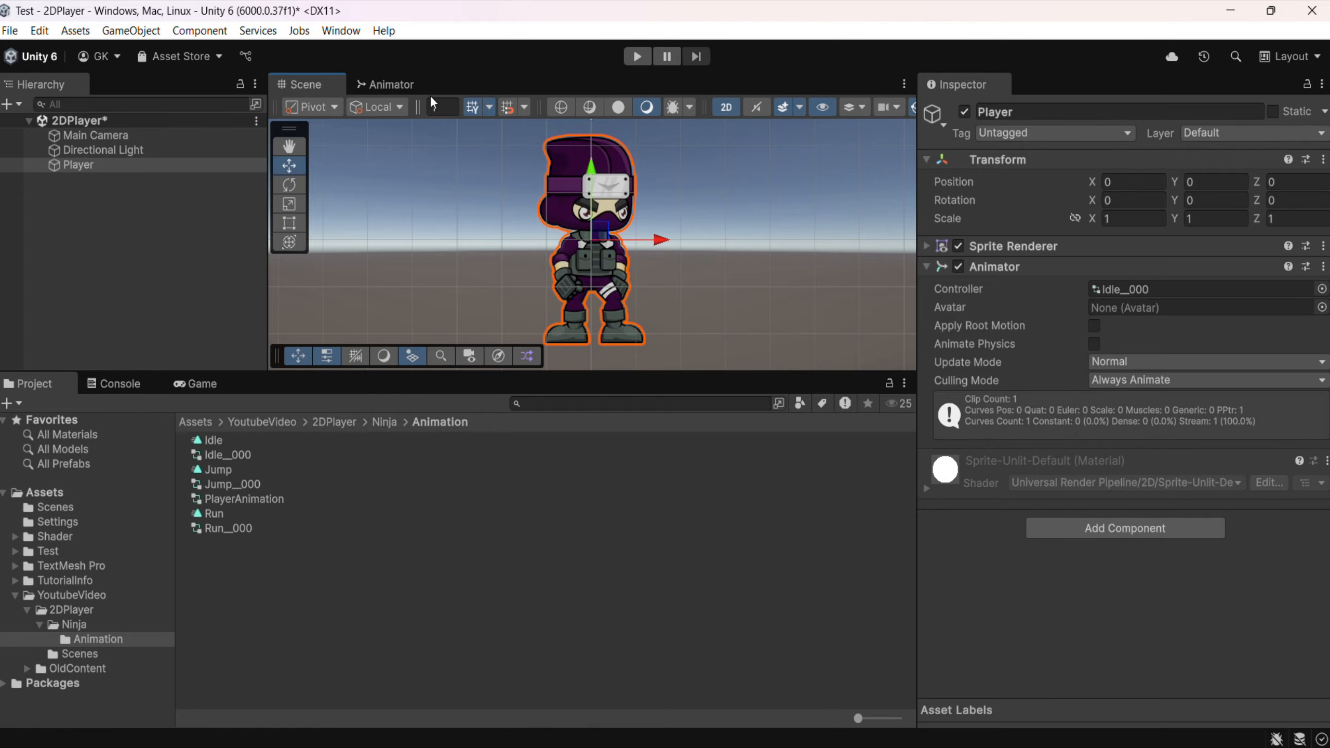
Step: Delete the Idle__000, Jump__000 and Run__000 controllers from the Animation folder
left_click(391, 85)
left_click(596, 262)
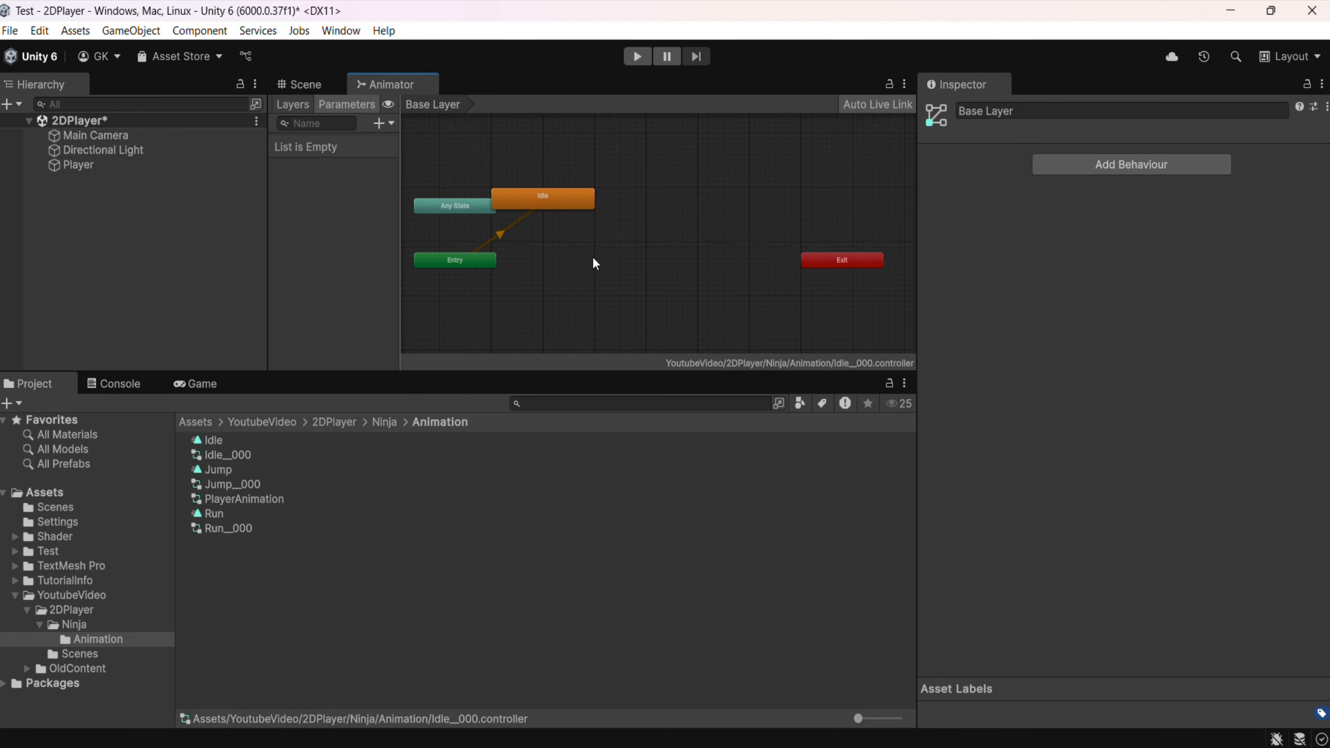
left_click(270, 497)
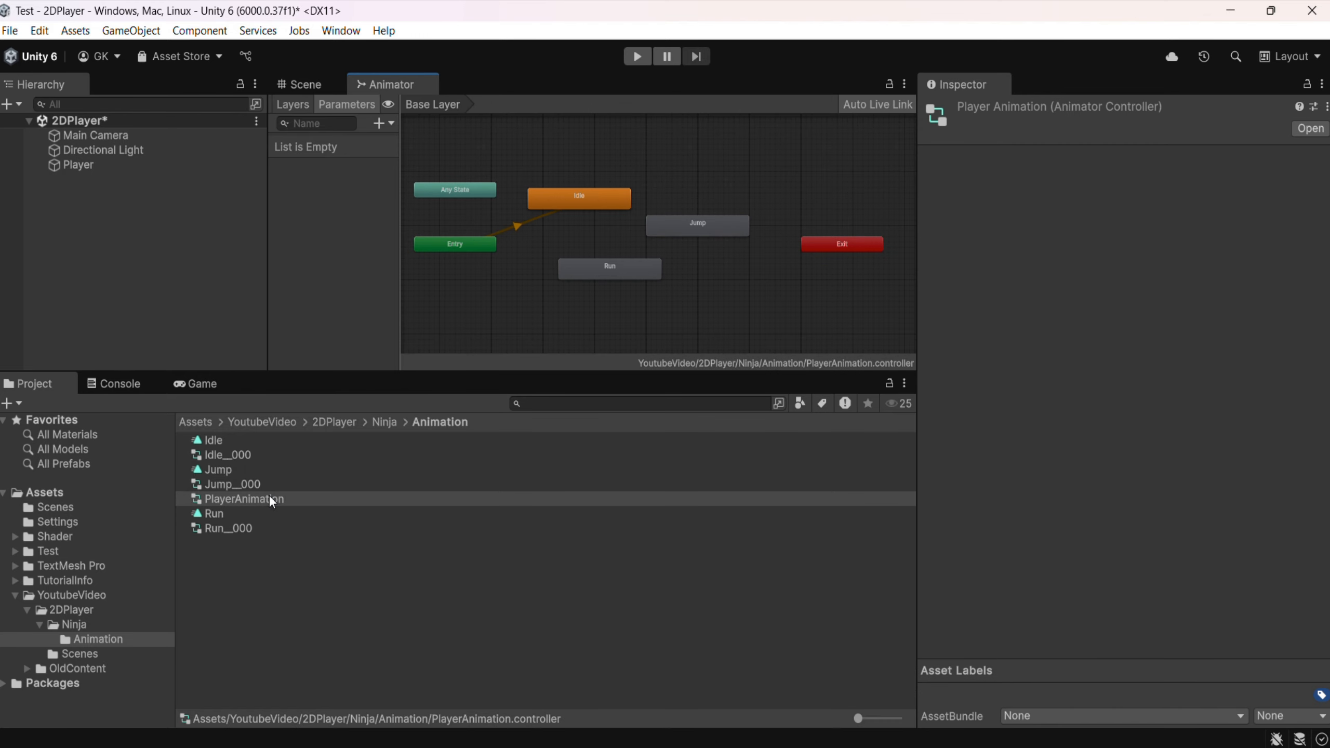
left_click(245, 454)
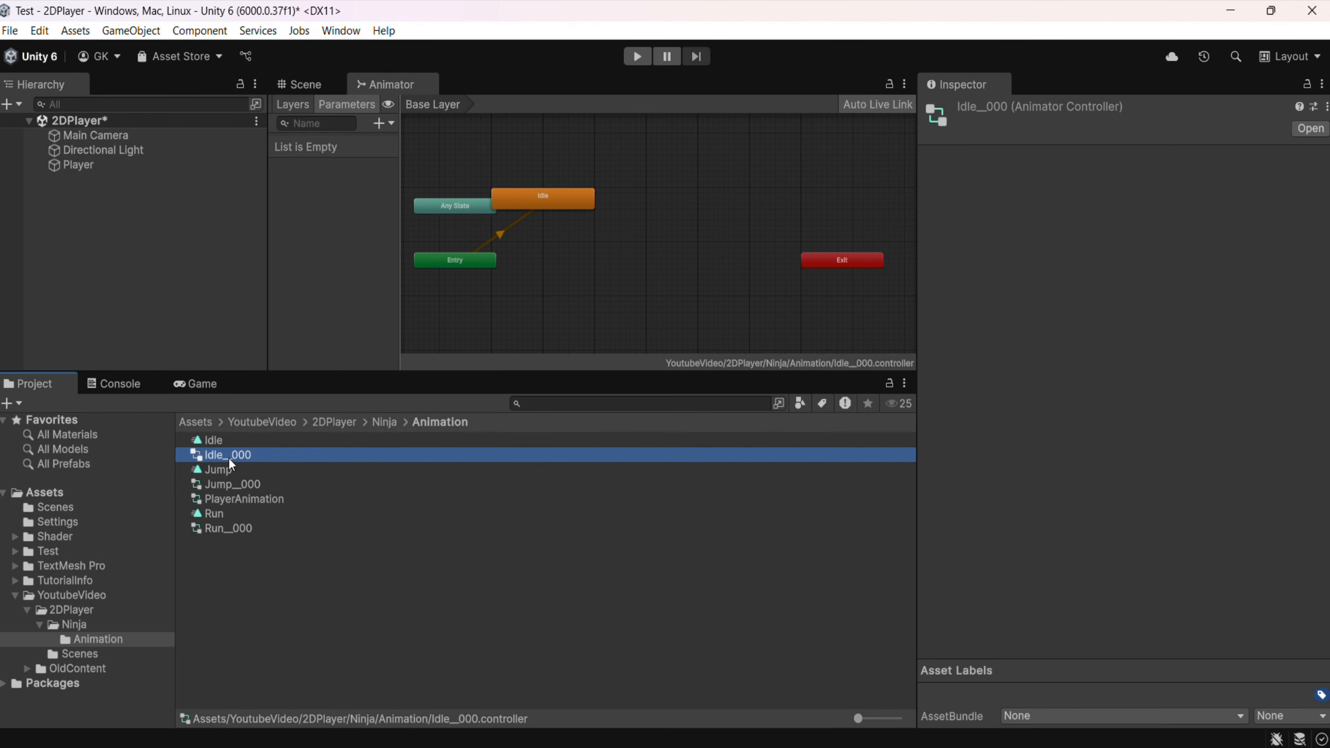
left_click(237, 528, "ctrl")
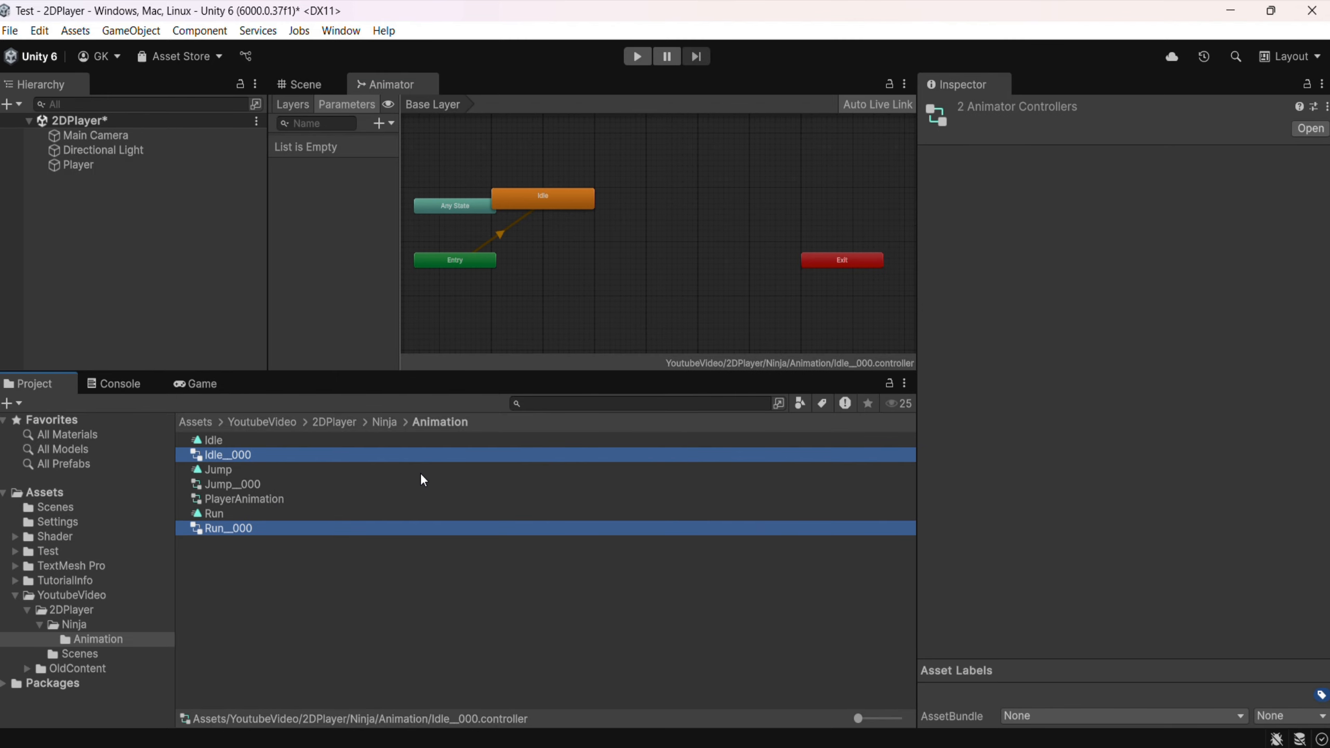
left_click(236, 484, "ctrl")
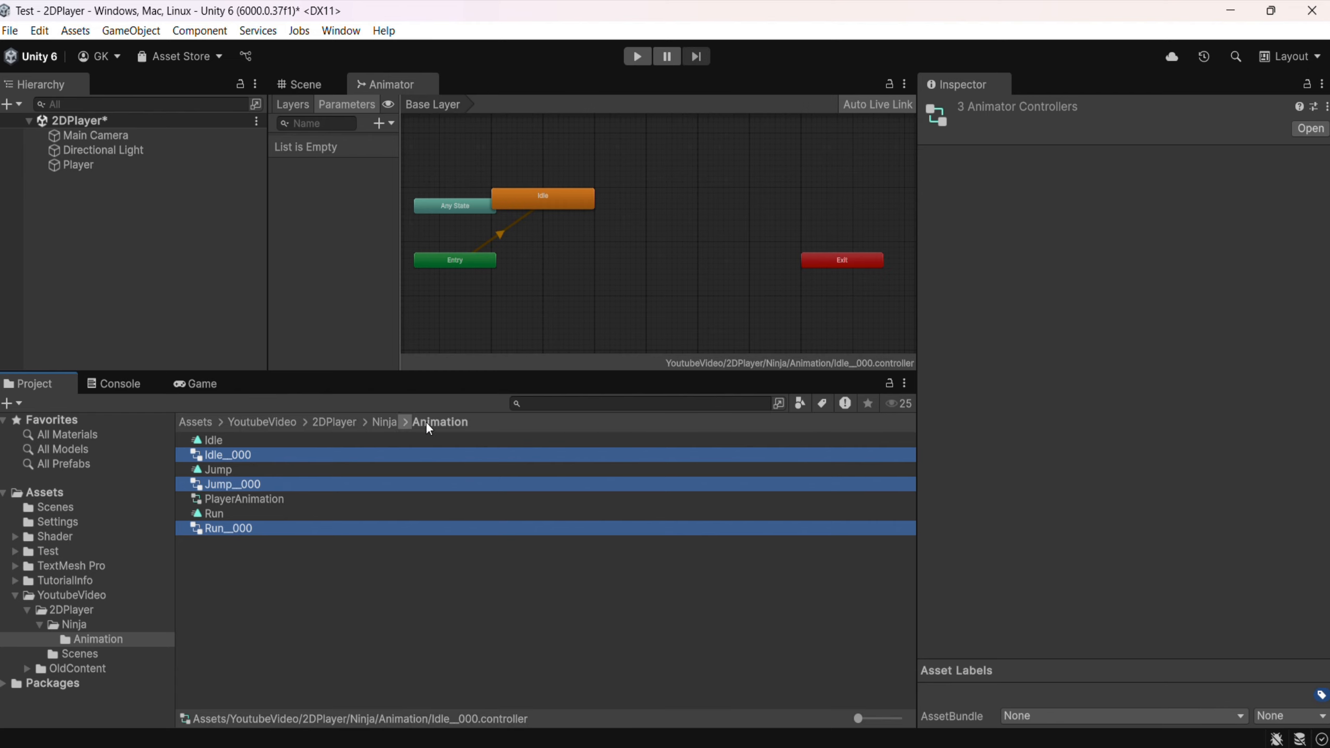
key("Delete")
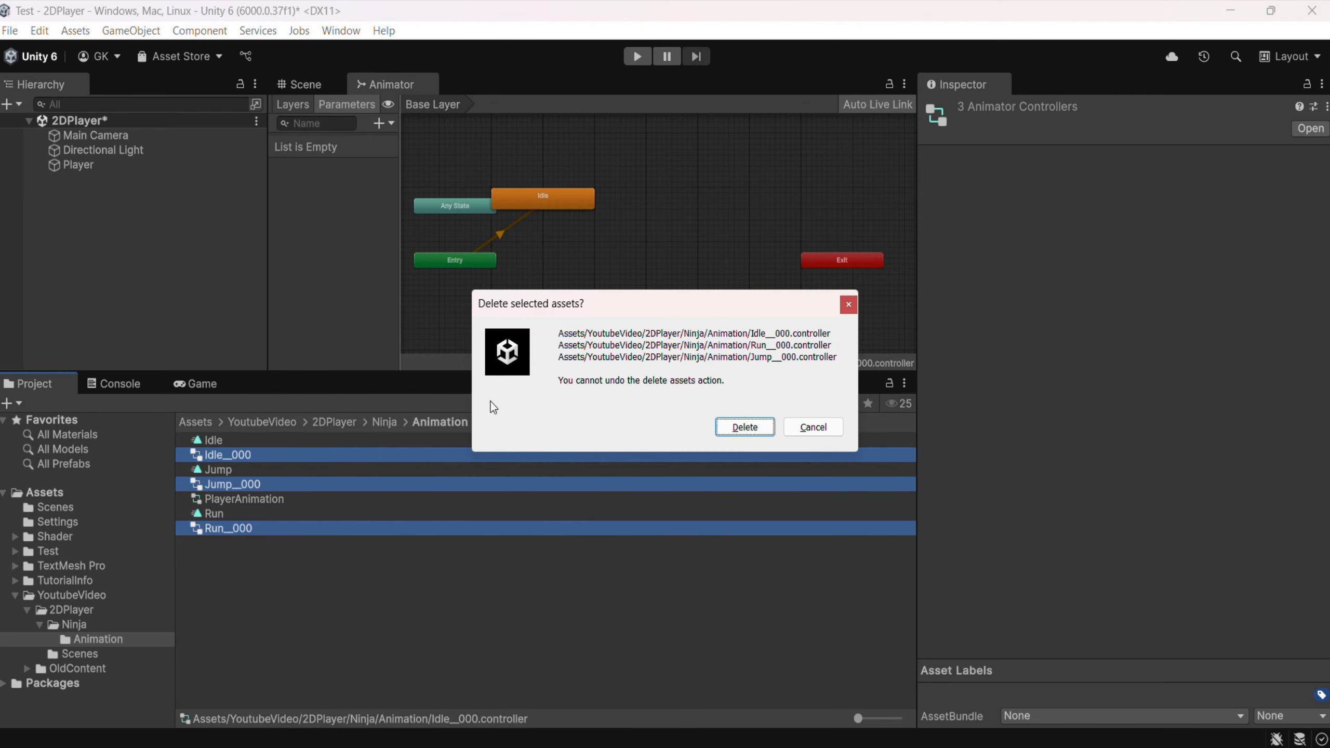
key("Return")
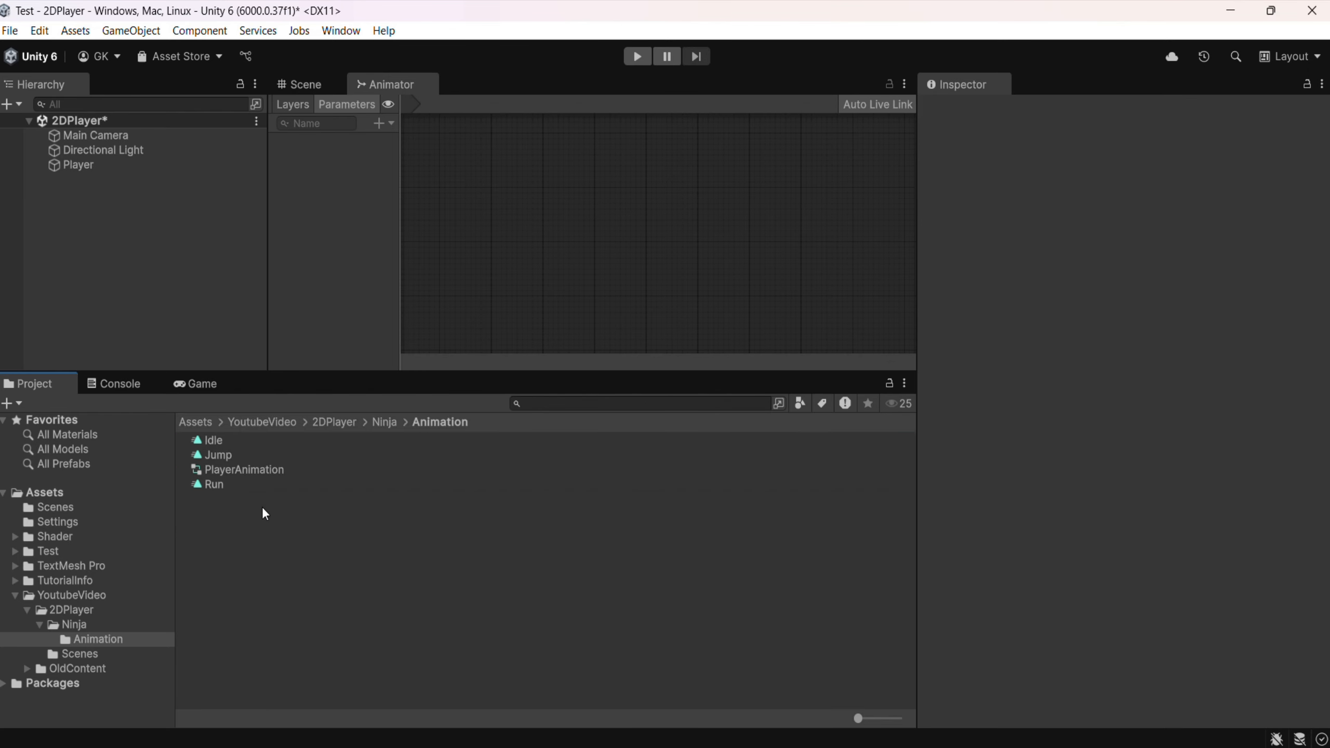
Step: Open the PlayerAnimation controller and add a Float parameter named Speed
double_click(276, 474)
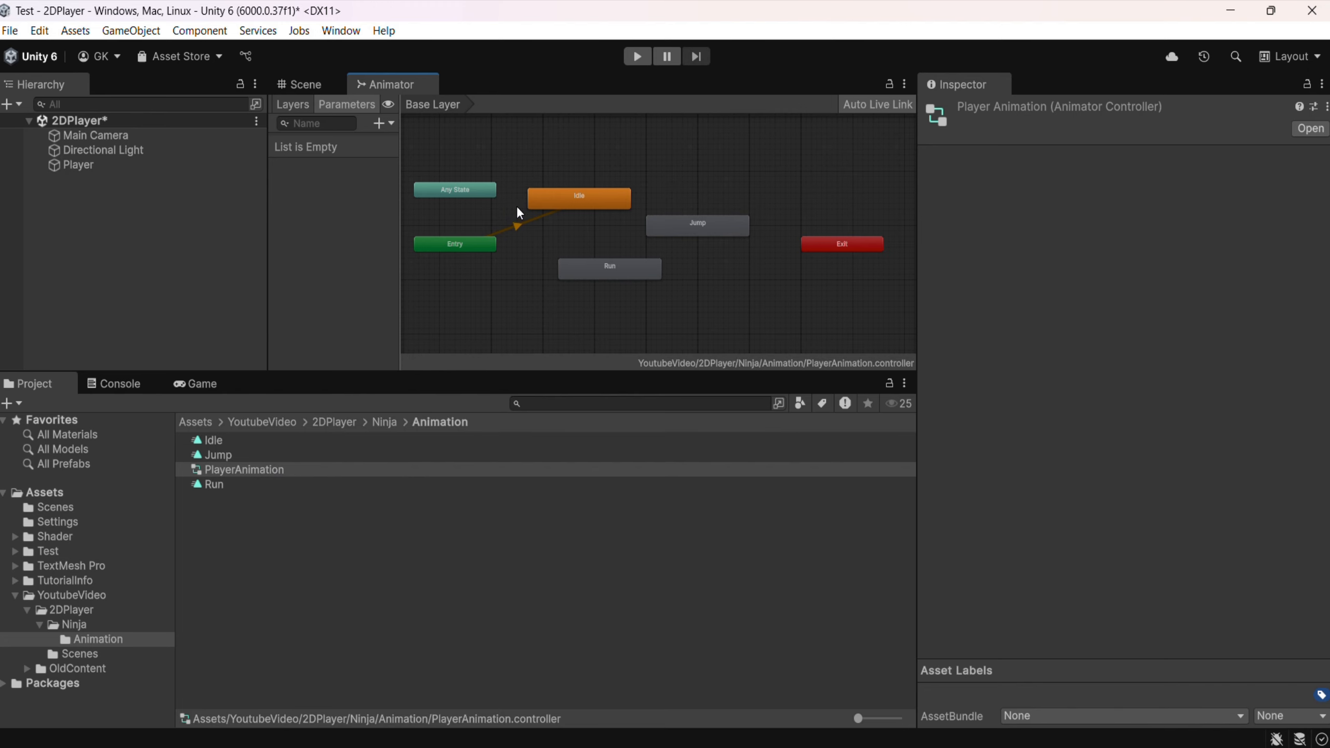
scroll(604, 206, "up", 4)
left_click(789, 249)
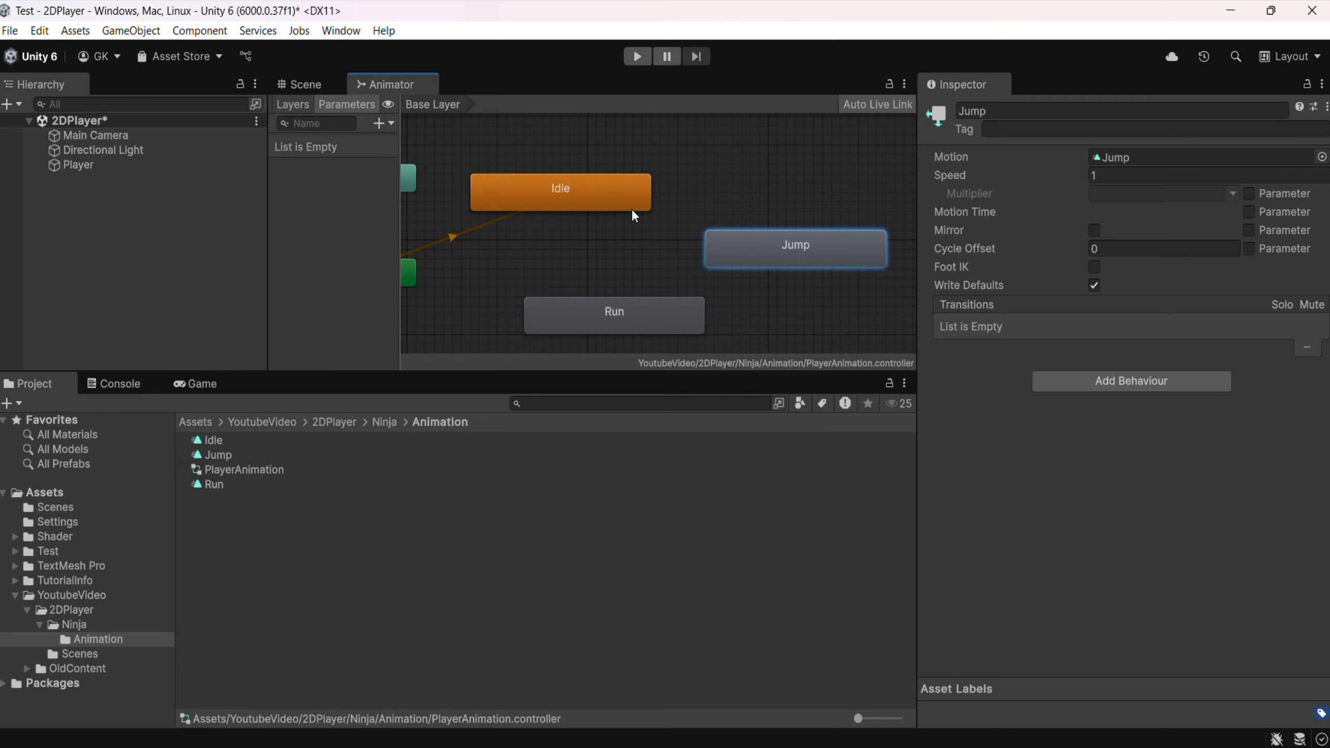
left_click(294, 105)
left_click(336, 104)
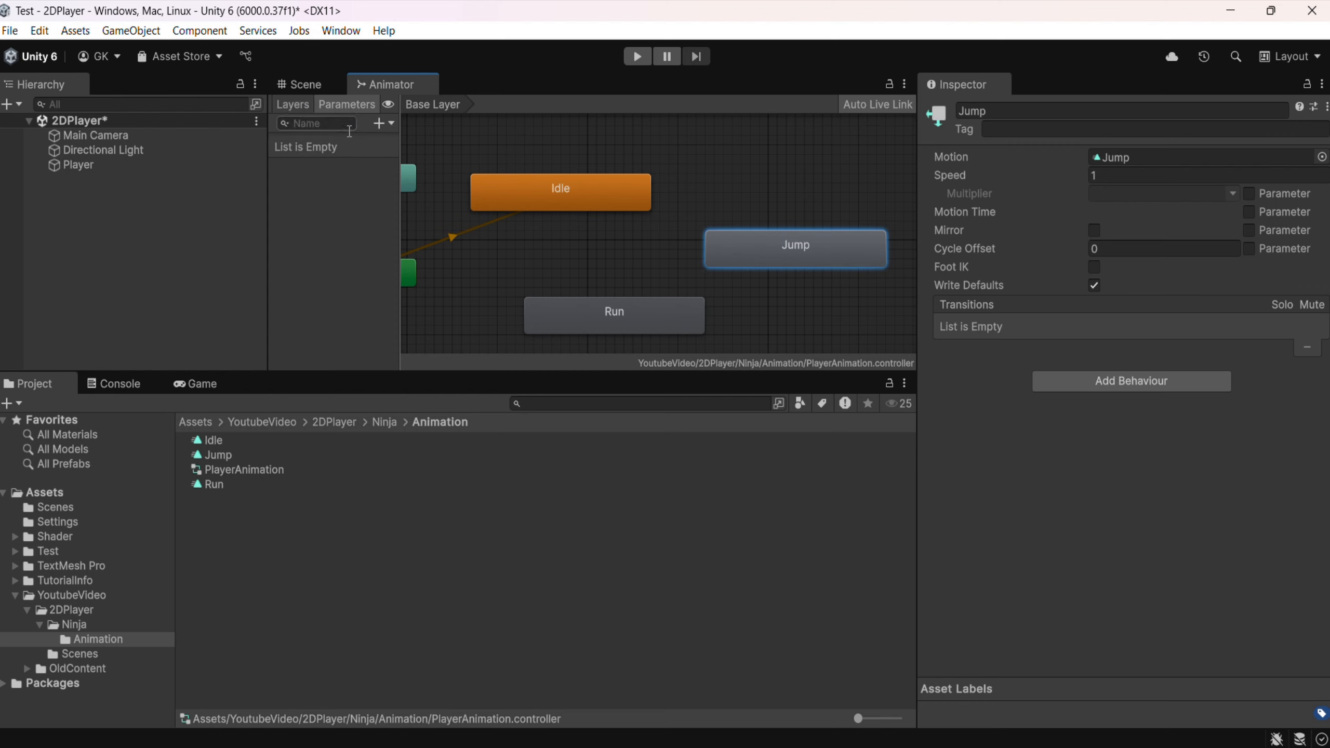
left_click(379, 124)
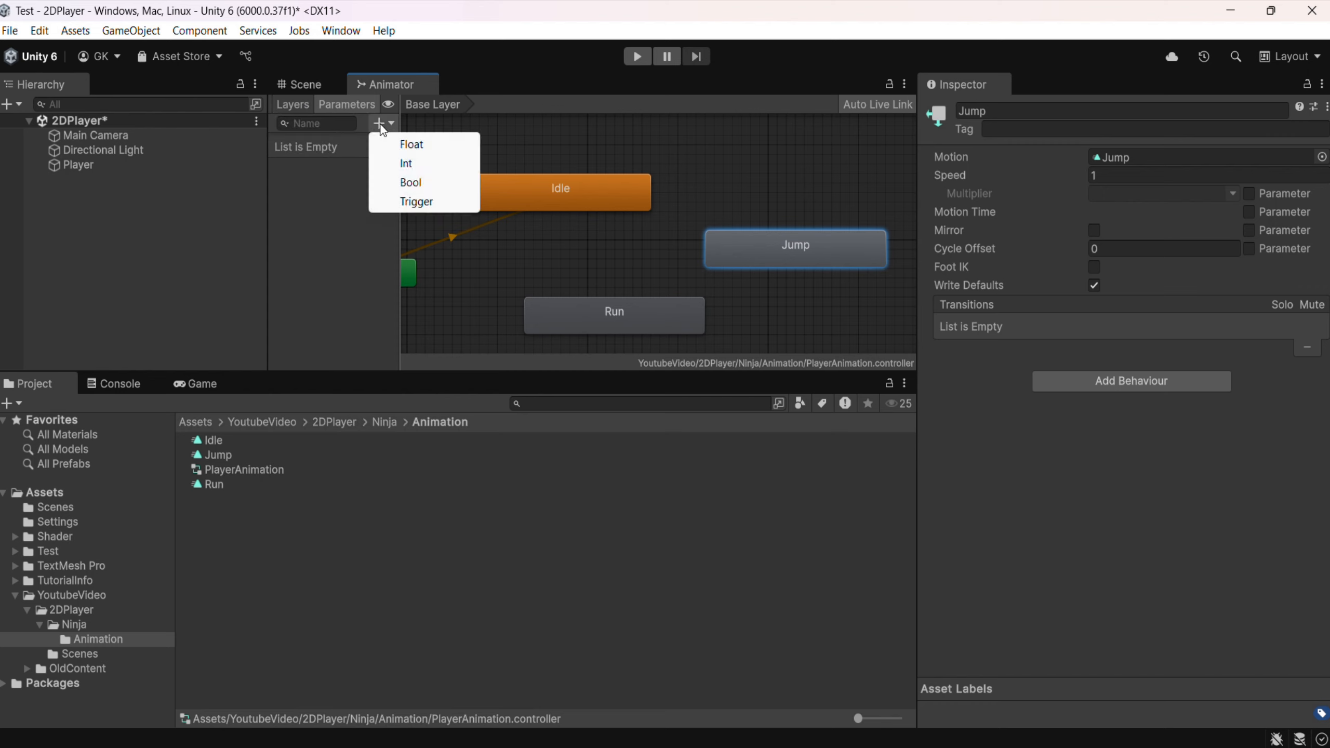
left_click(422, 149)
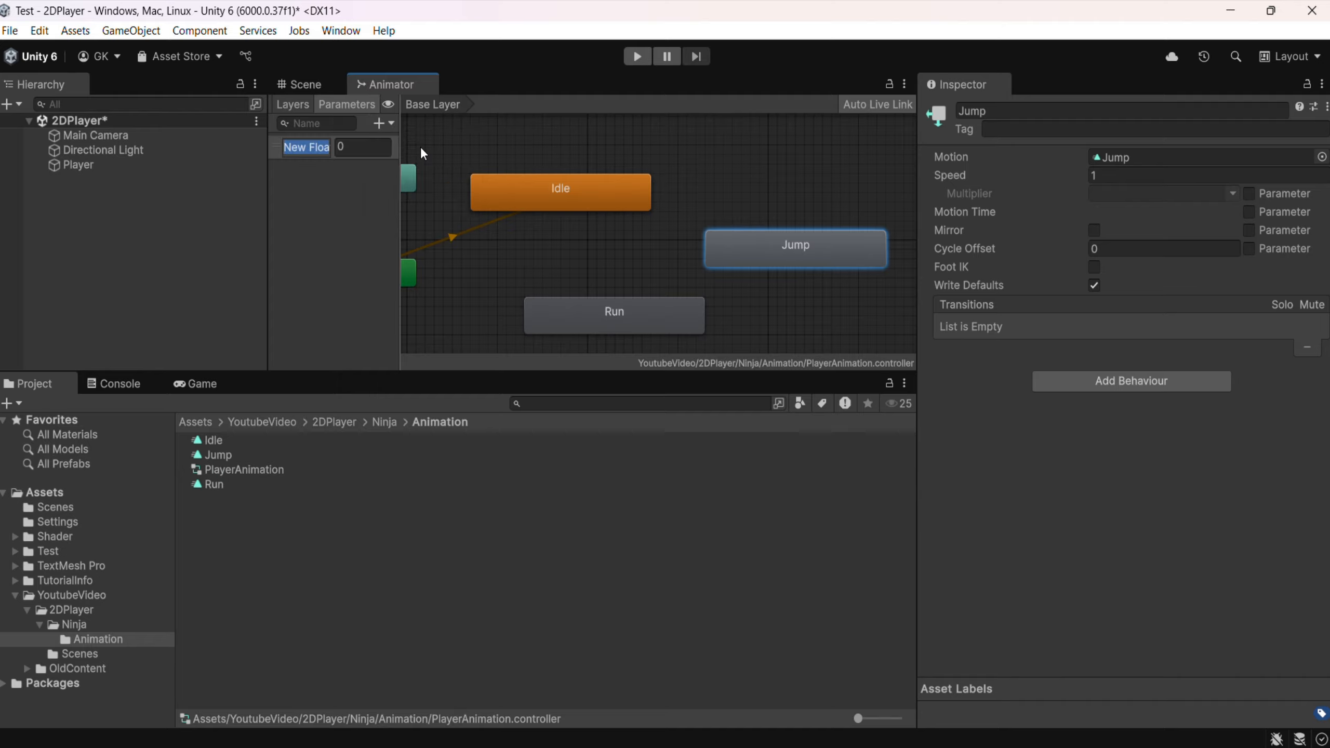
type("Speed")
key("Return")
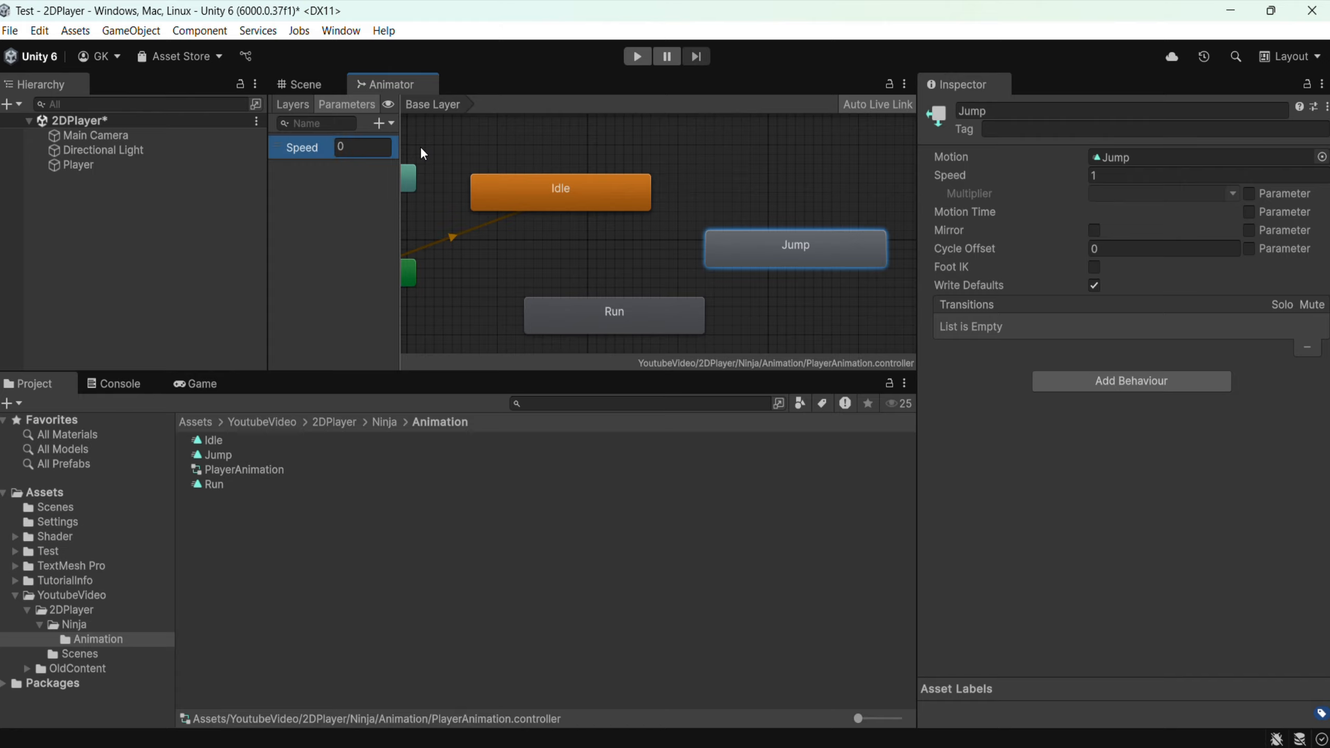
Step: Add a Bool parameter named Ground to the PlayerAnimation controller
left_click(379, 126)
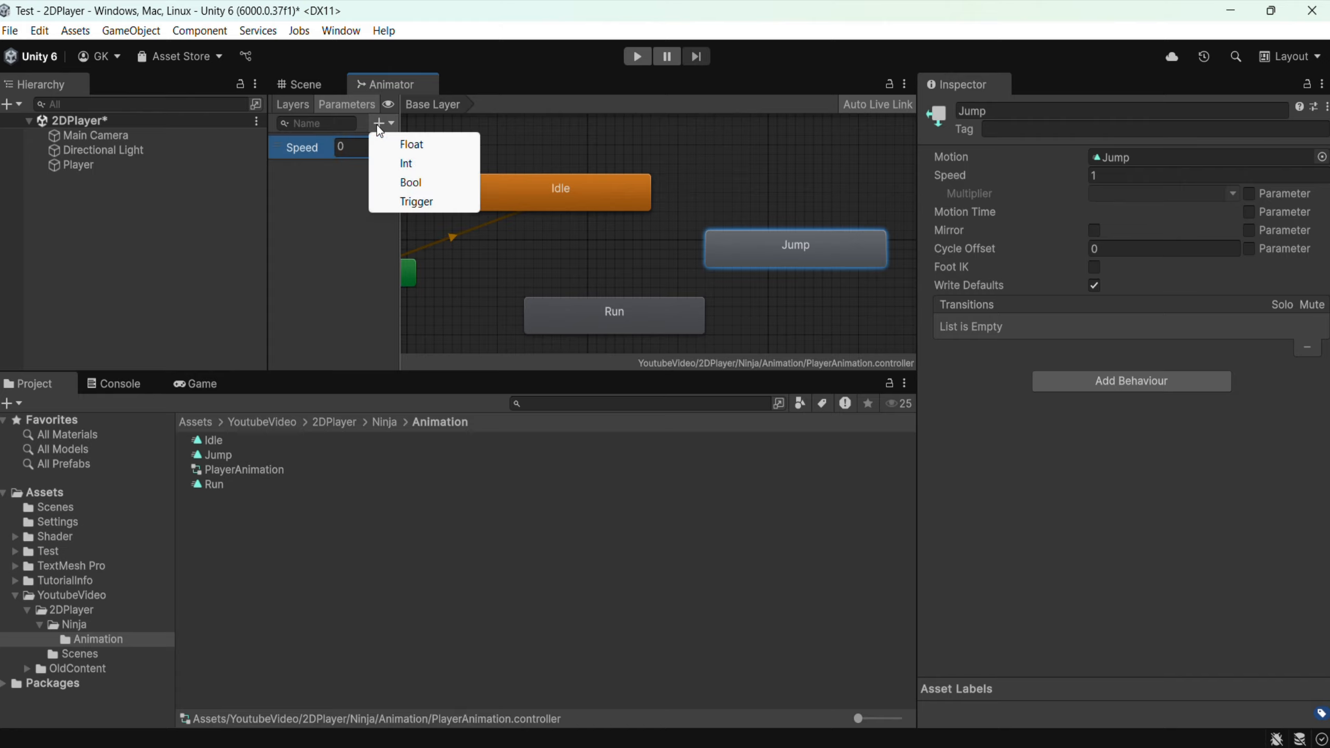
left_click(420, 182)
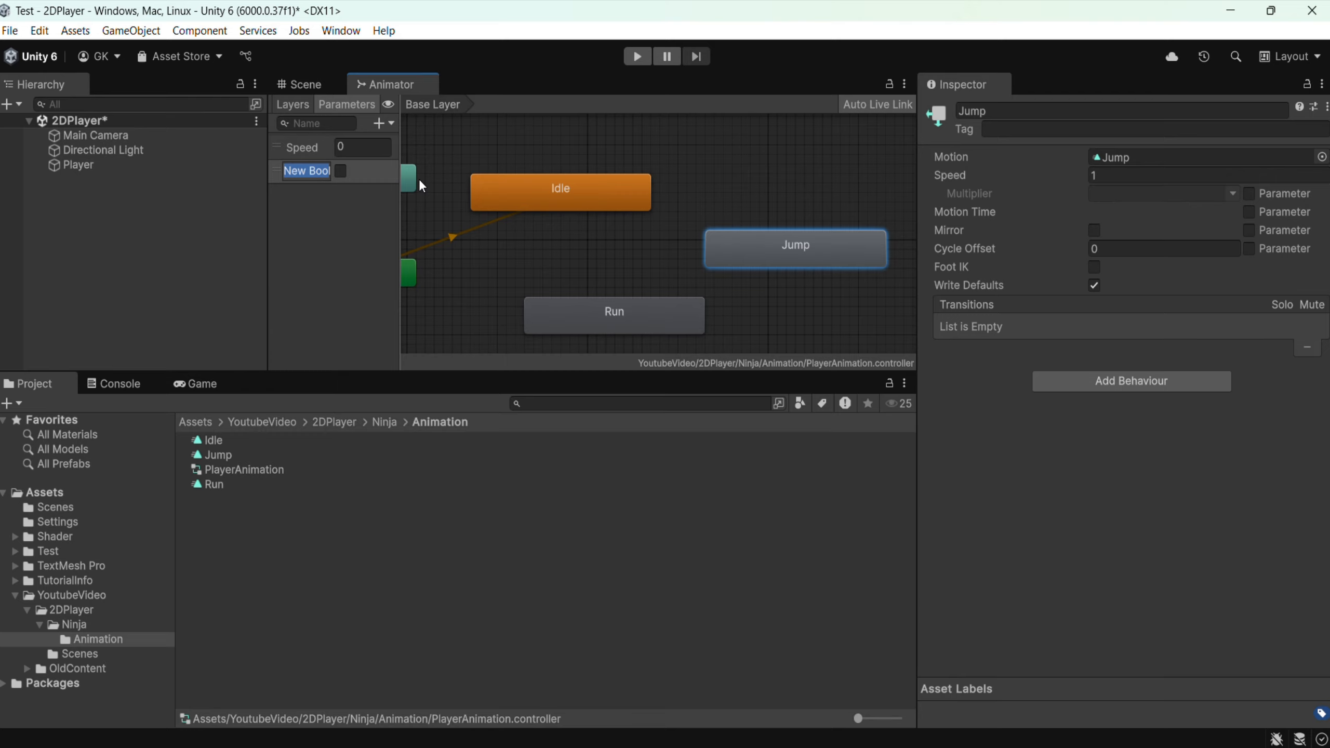
type("Ground")
key("Return")
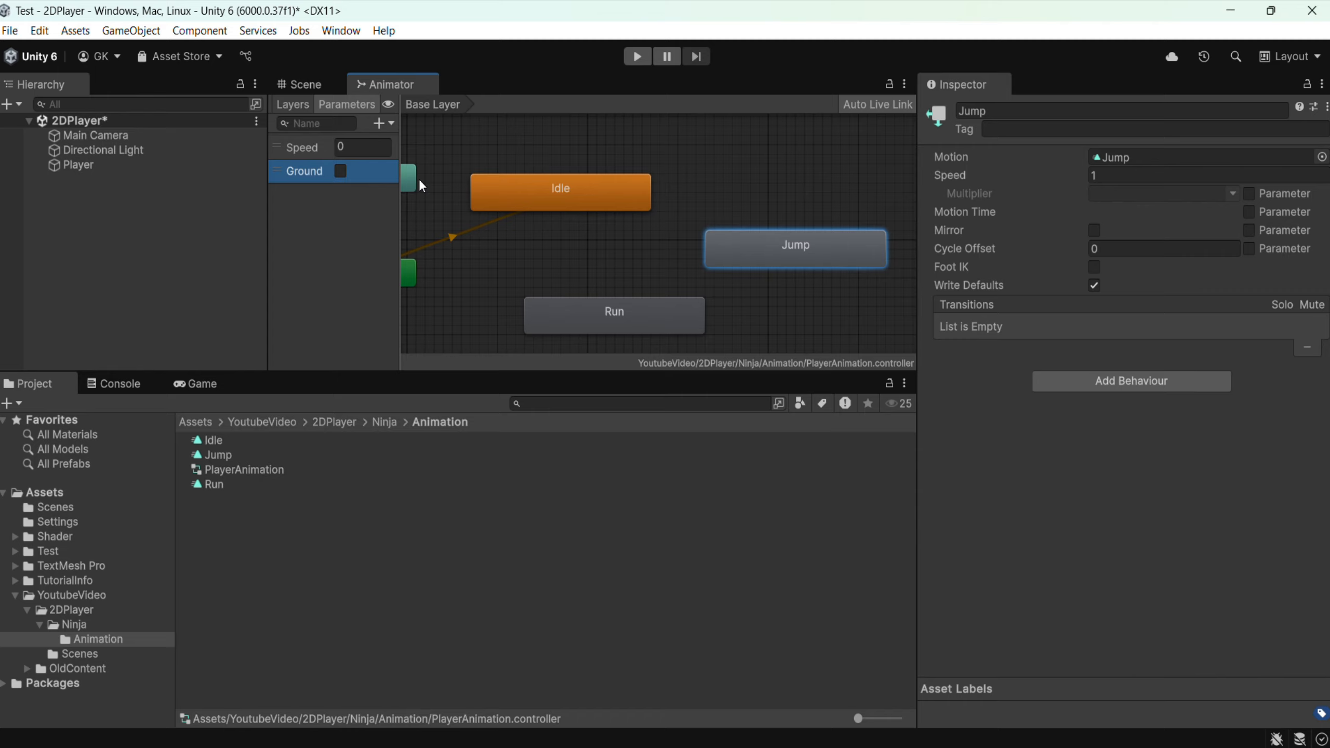
Step: Shift the Jump state farther from Idle and create a transition from Idle to Run
left_click(307, 111)
left_click_drag(750, 262, 795, 272)
right_click(603, 192)
left_click(659, 208)
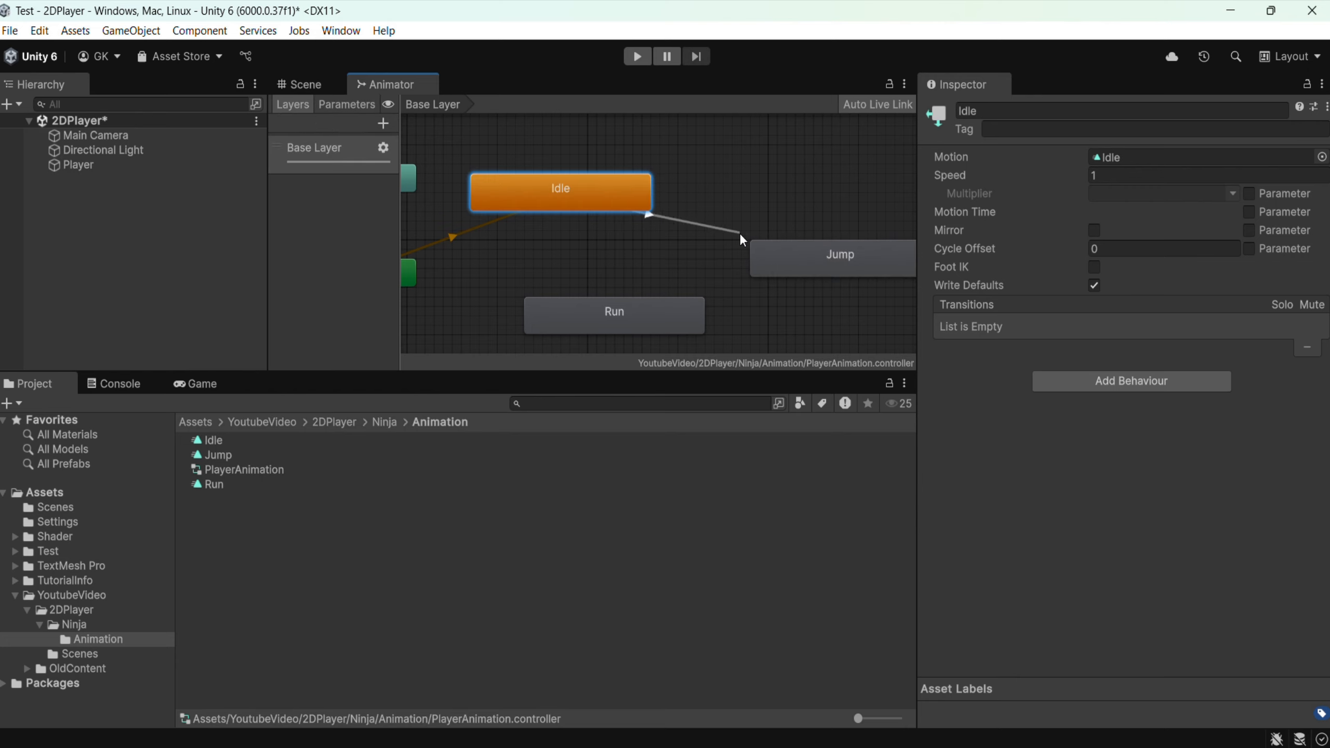
left_click(620, 313)
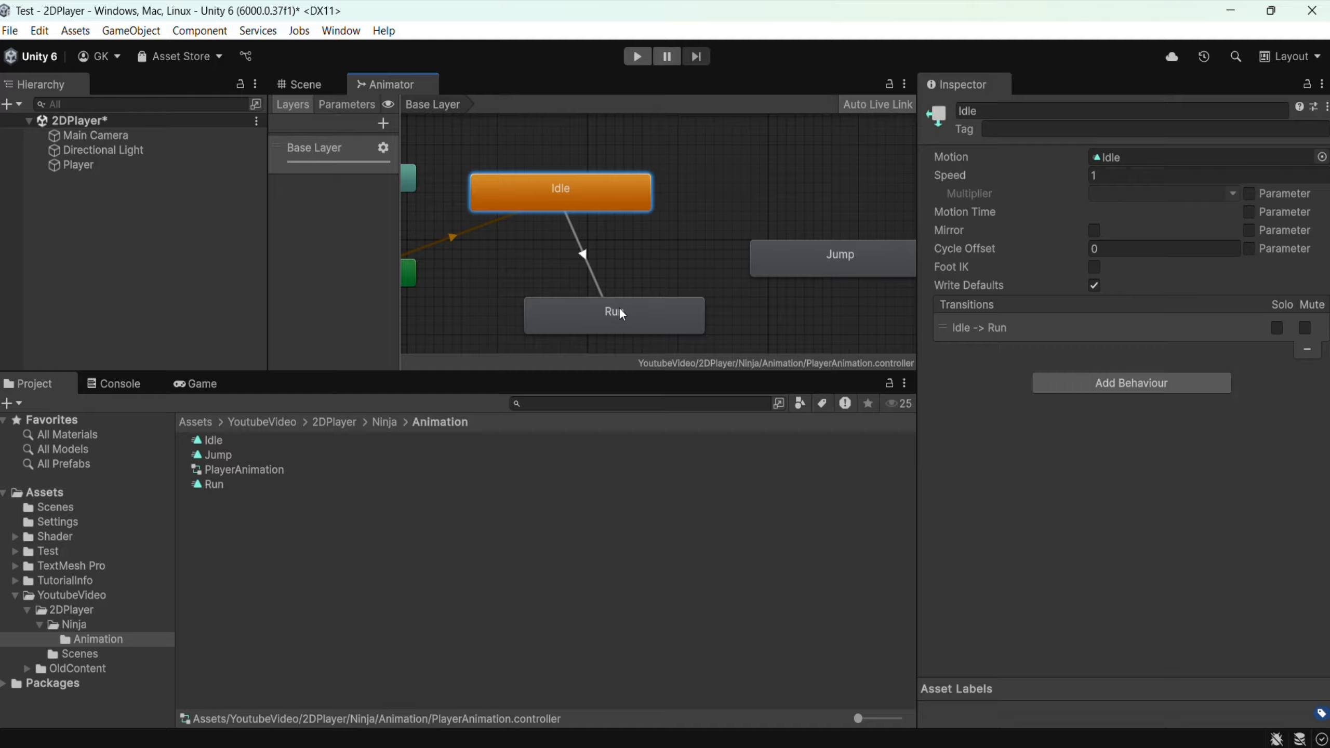
Step: Select the Idle to Run transition and turn off its Has Exit Time option
left_click(585, 256)
scroll(1306, 247, "down", 1)
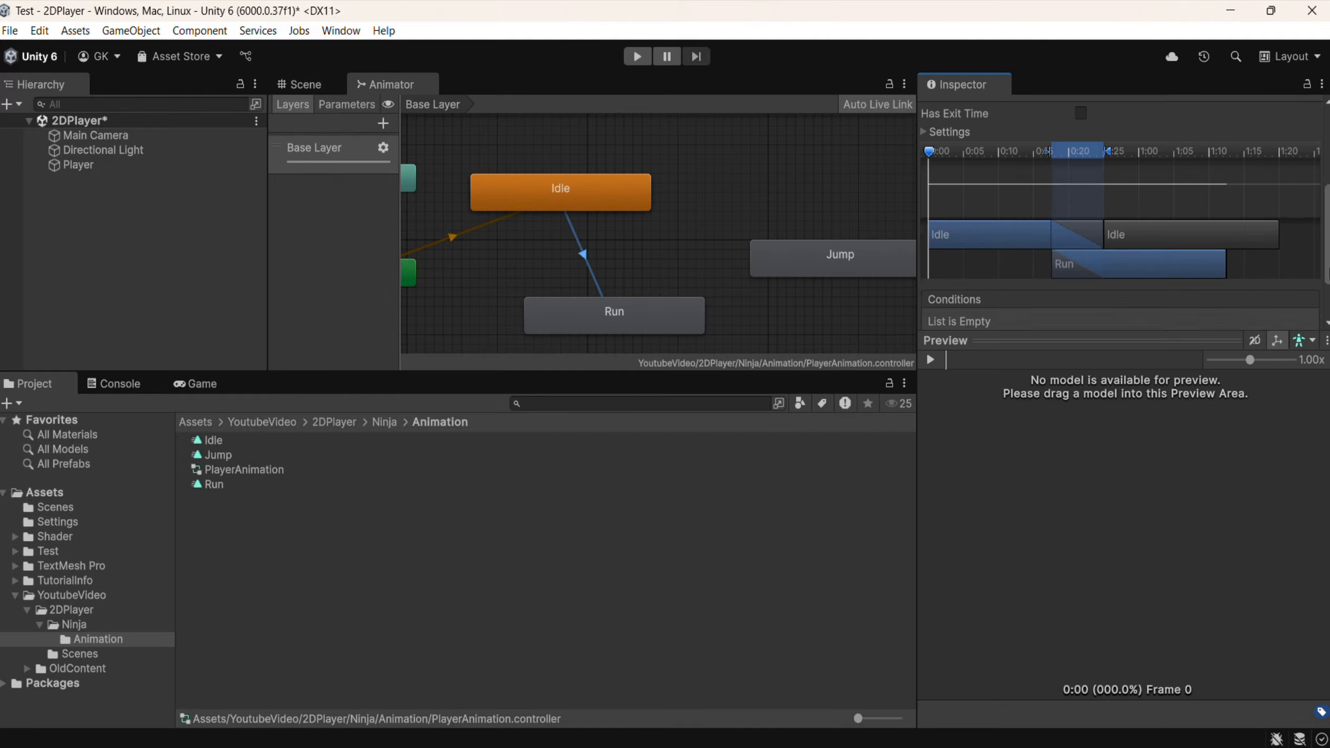
scroll(1286, 283, "down", 2)
left_click(605, 314)
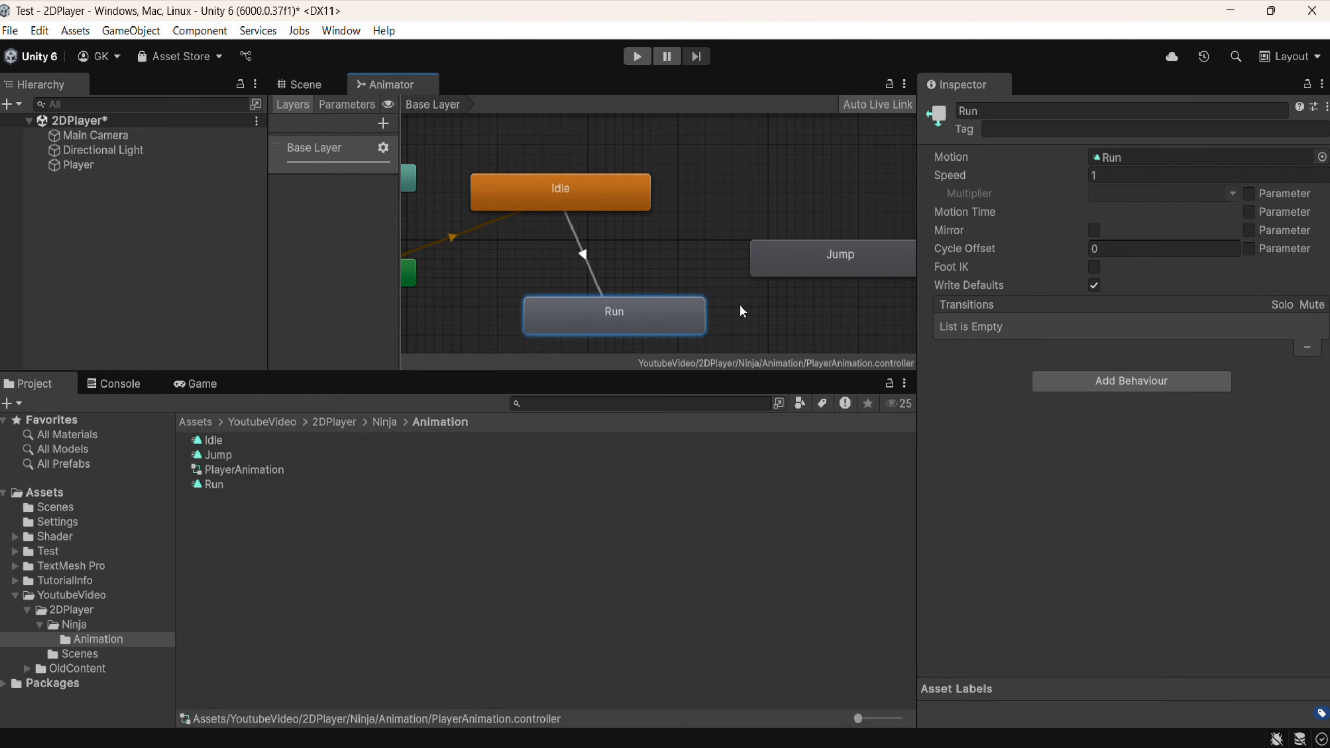
left_click(825, 267, "ctrl")
double_click(632, 334)
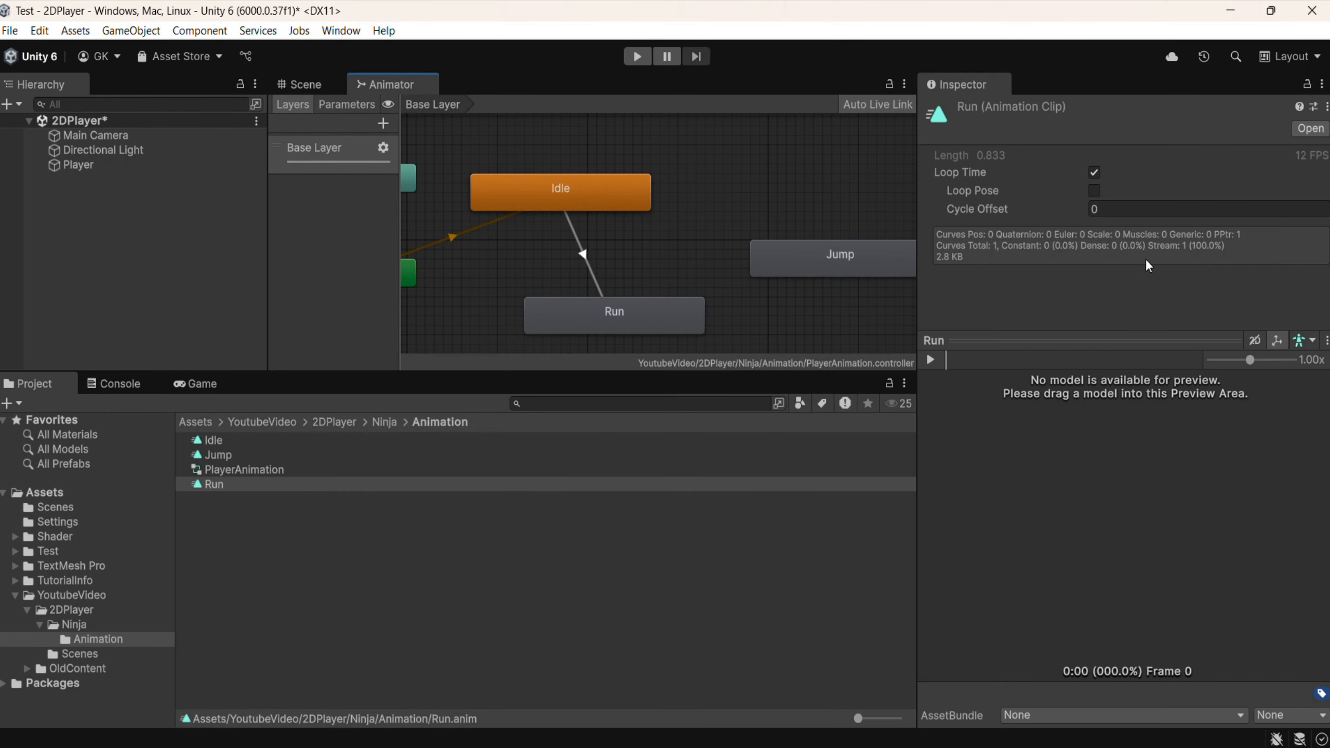
left_click(642, 316)
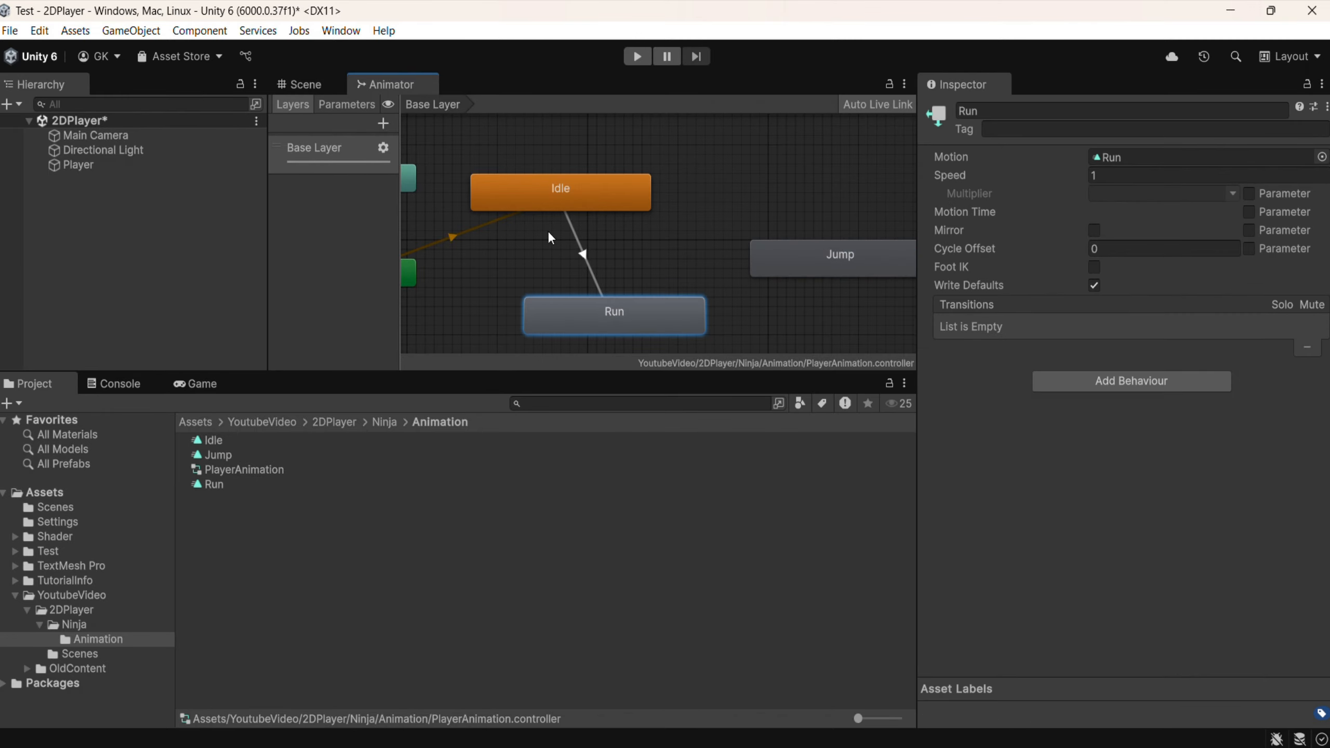
Step: Add a condition to the Idle to Run transition that requires Speed to be Greater than a threshold
left_click(583, 250)
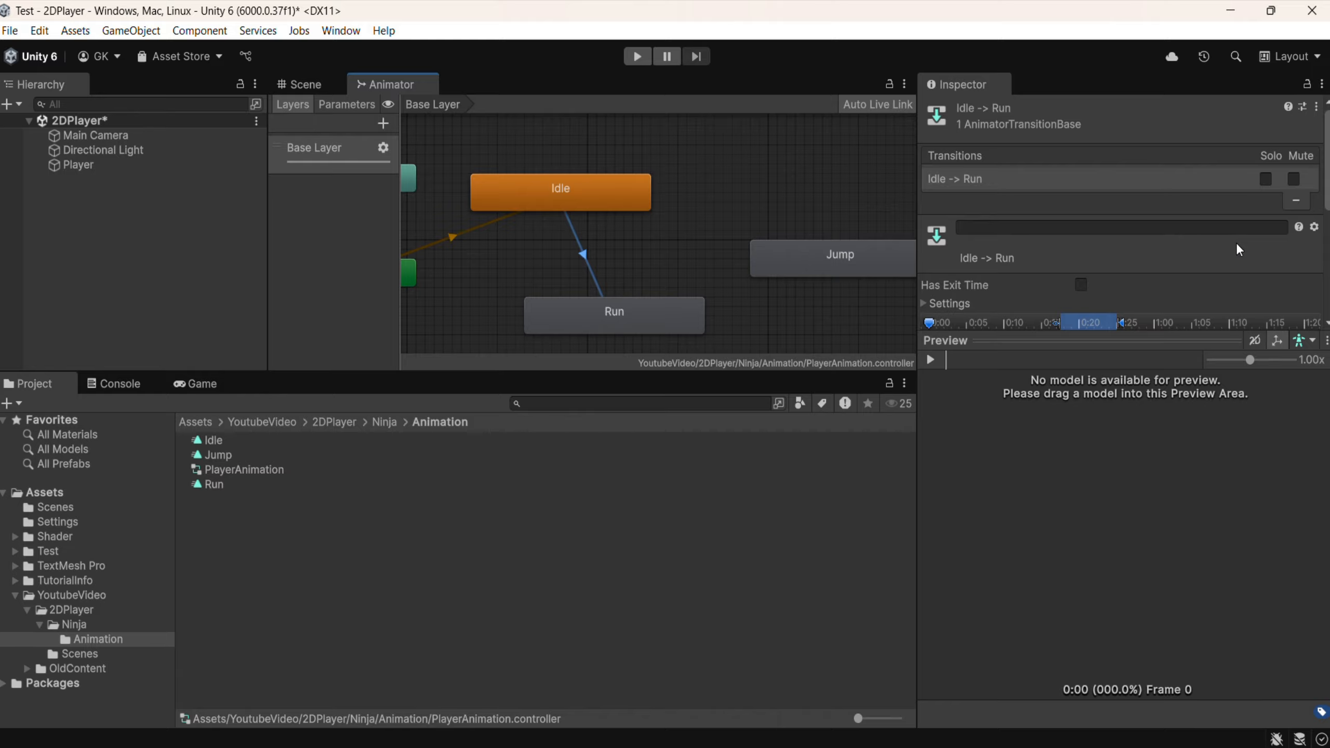
scroll(1243, 262, "down", 4)
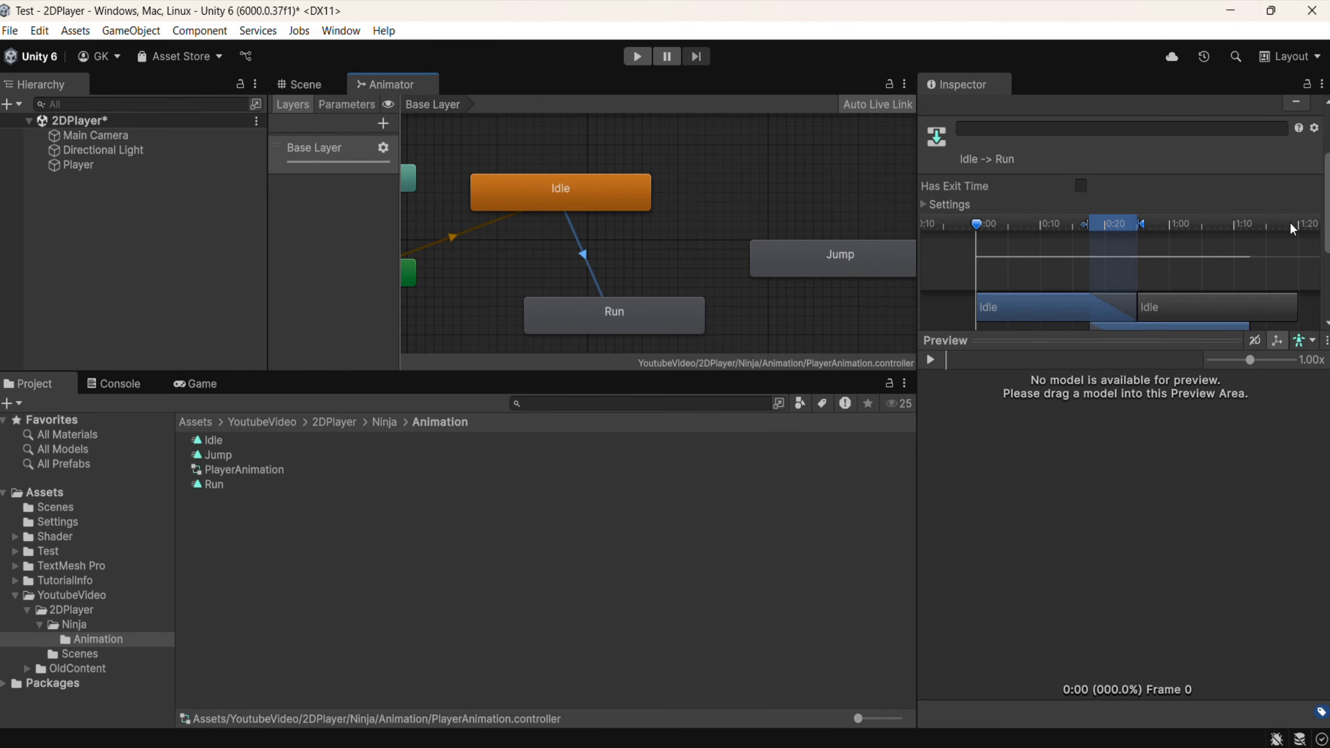
left_click_drag(1327, 201, 1326, 271)
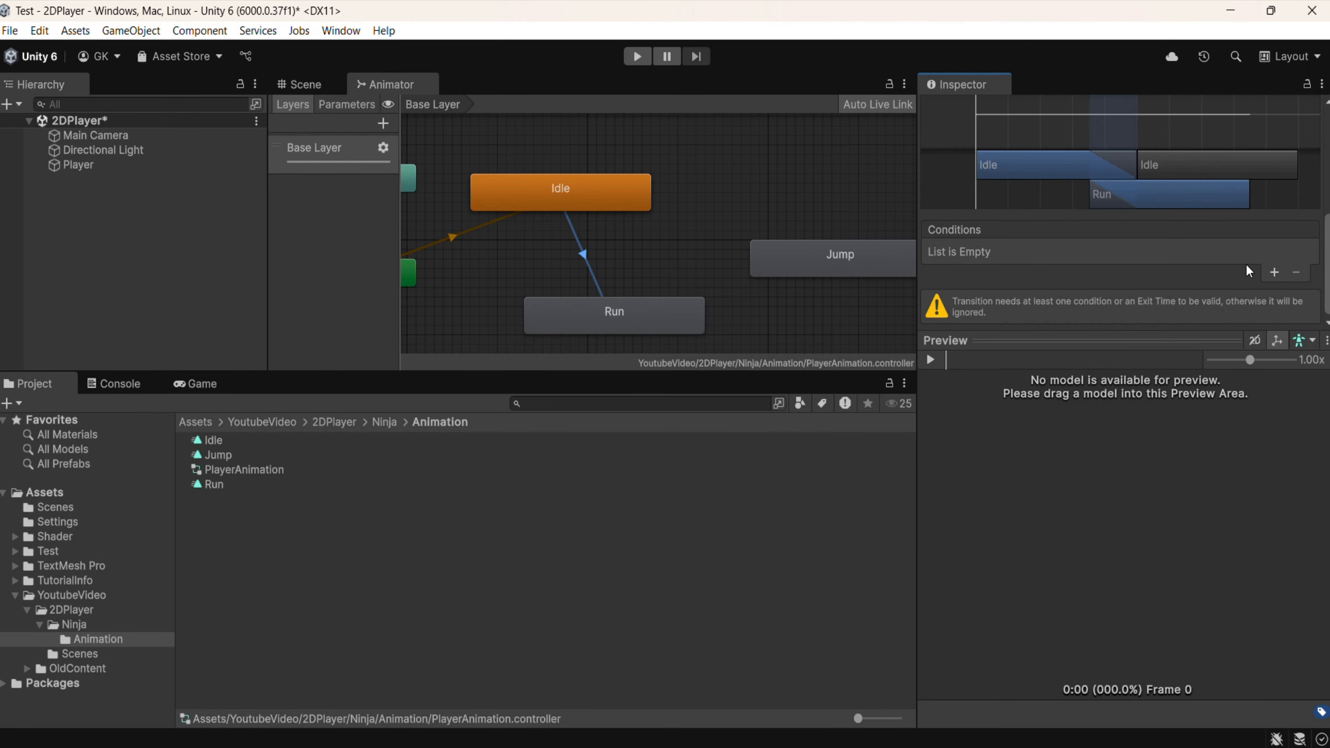
left_click(1274, 272)
left_click(989, 288)
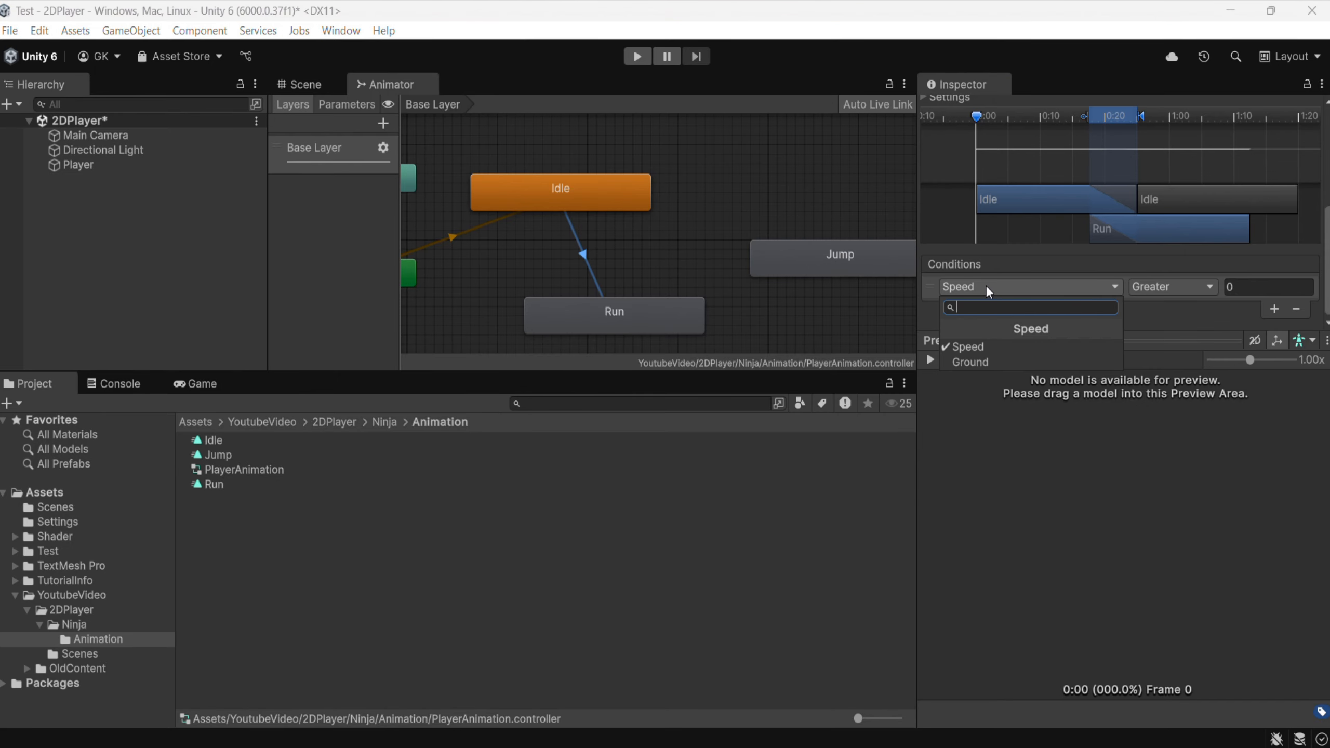
left_click(987, 266)
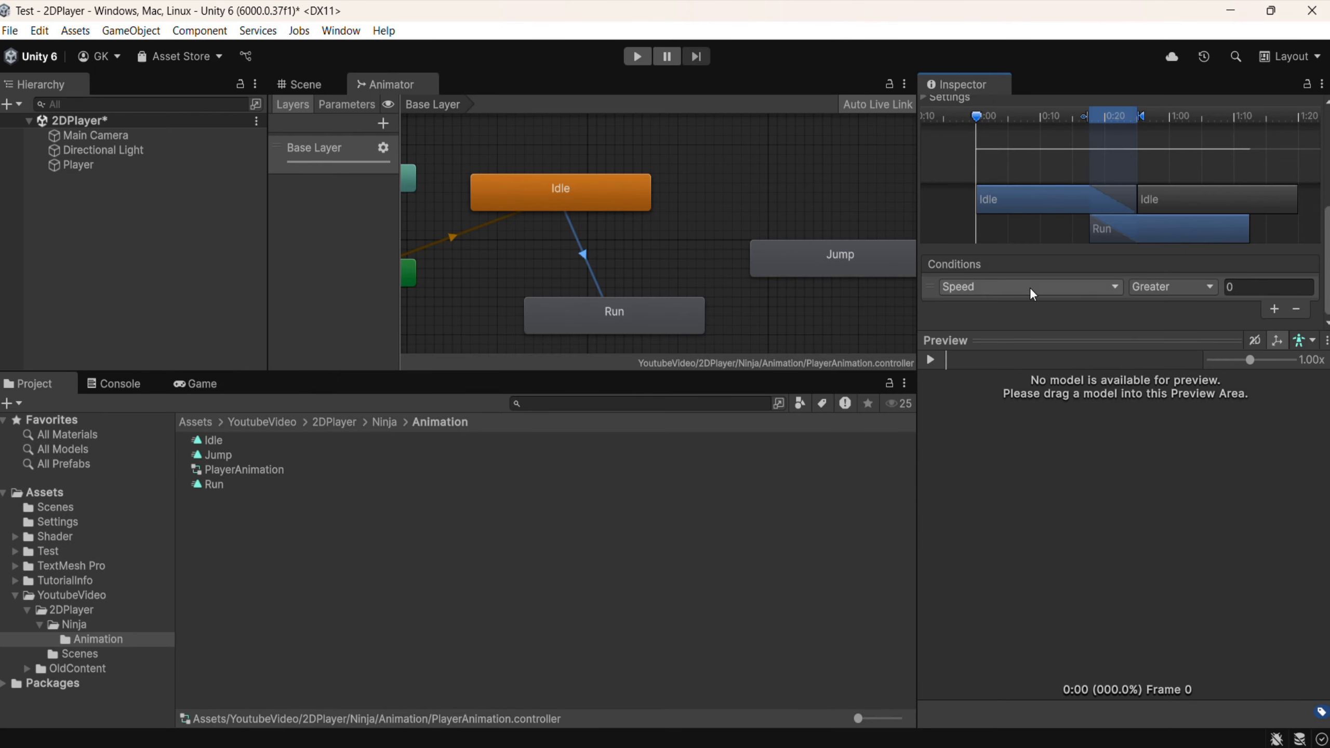
left_click(1251, 288)
Step: Create a transition from Run back to Idle and turn off its Has Exit Time option
right_click(640, 315)
left_click(670, 321)
left_click(611, 202)
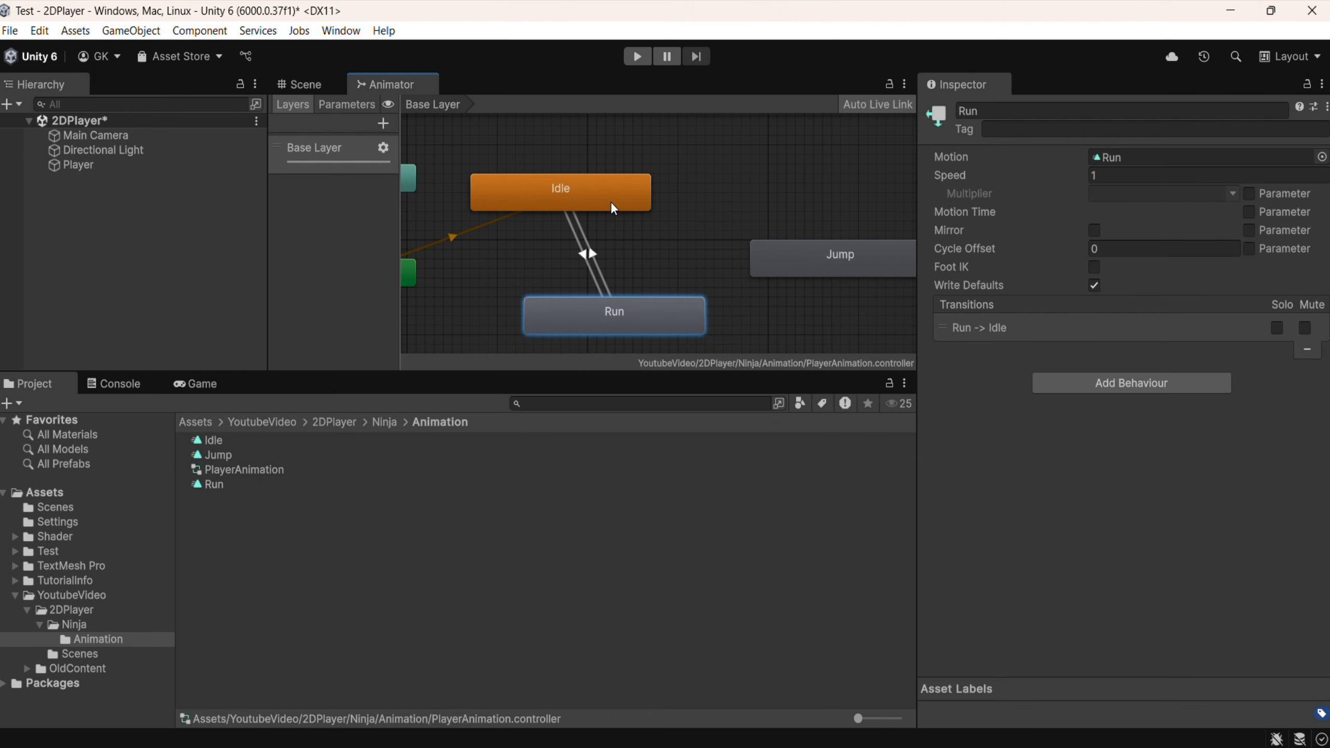
left_click(596, 258)
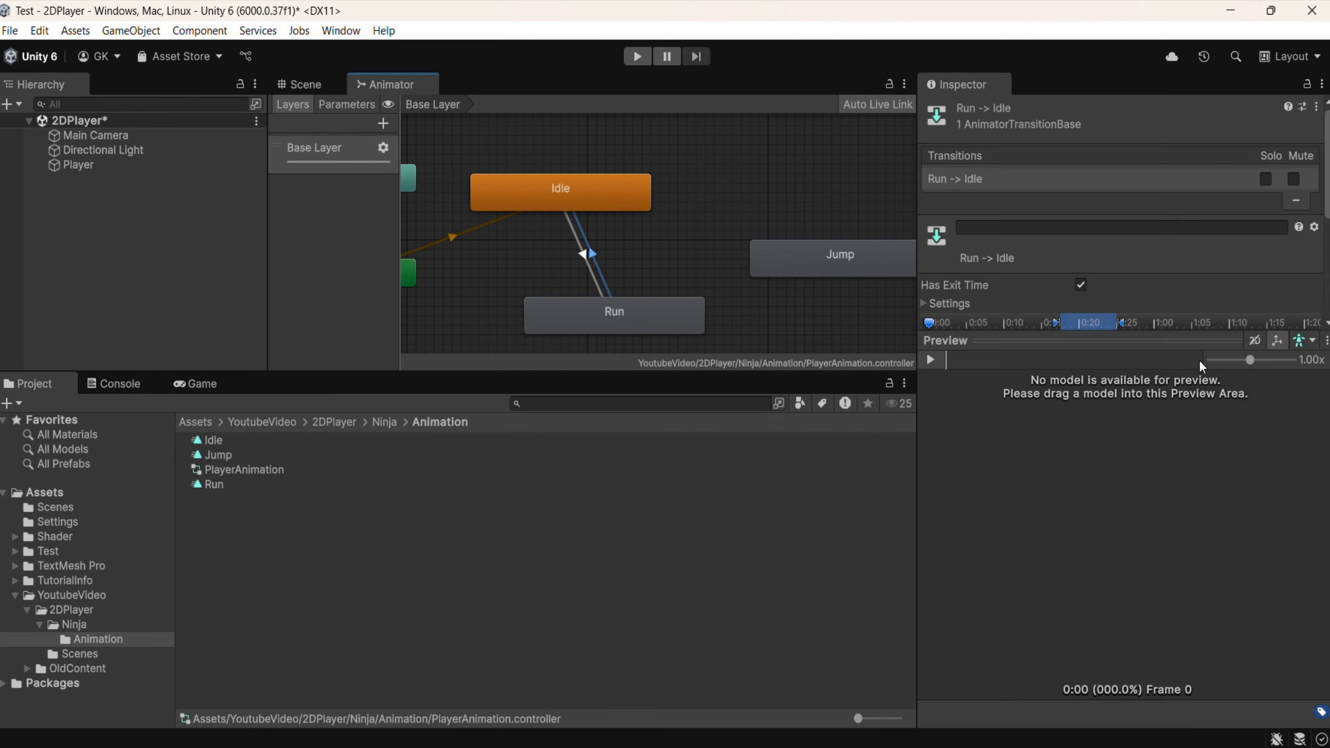
left_click(1080, 284)
Step: Add a condition to the Run to Idle transition requiring Speed to be Less than 0.1
scroll(1080, 288, "down", 5)
left_click(1278, 289)
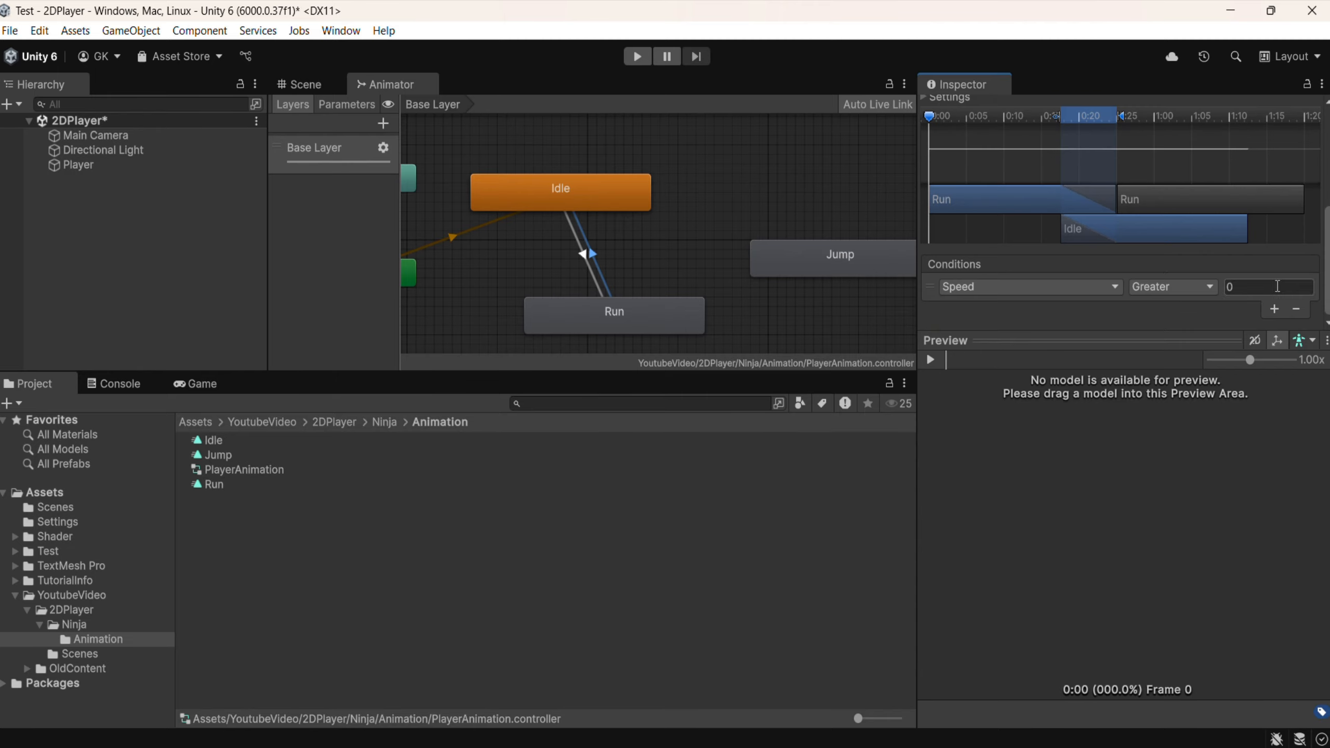
left_click(1172, 287)
left_click(1179, 324)
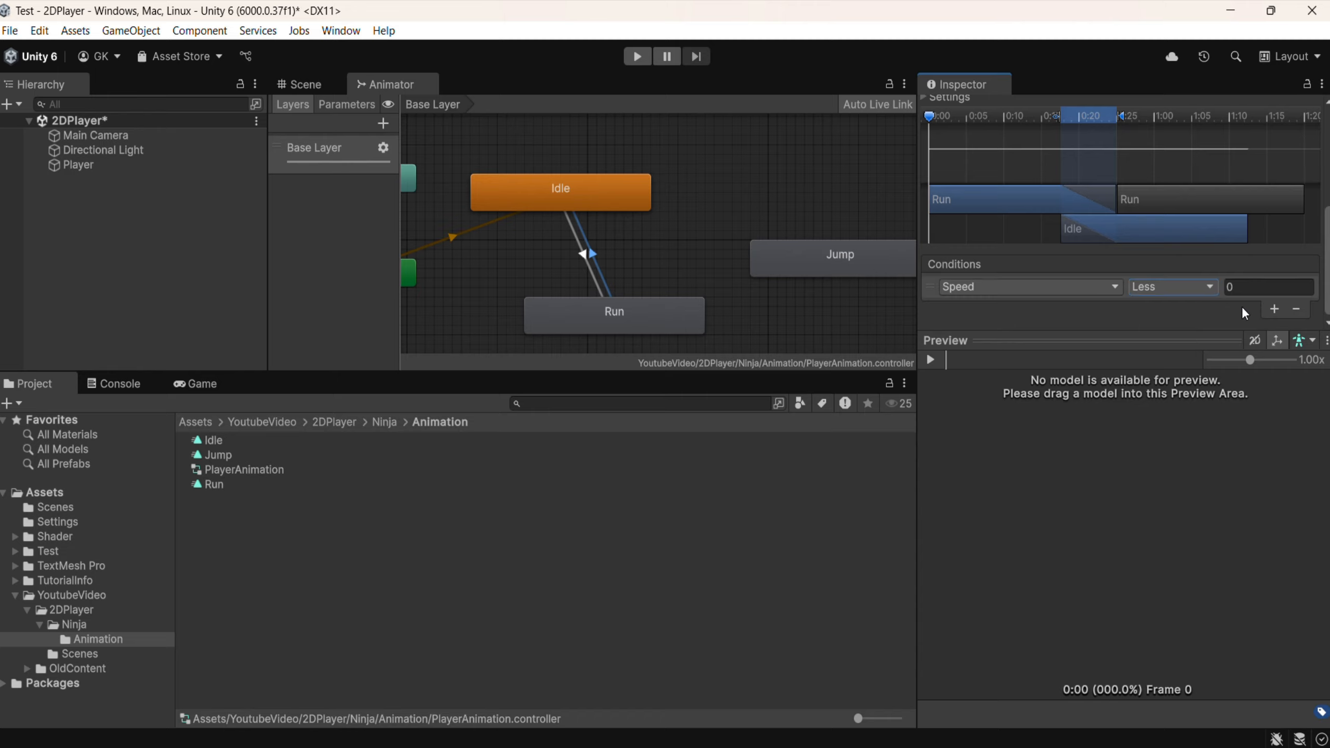
left_click(1252, 288)
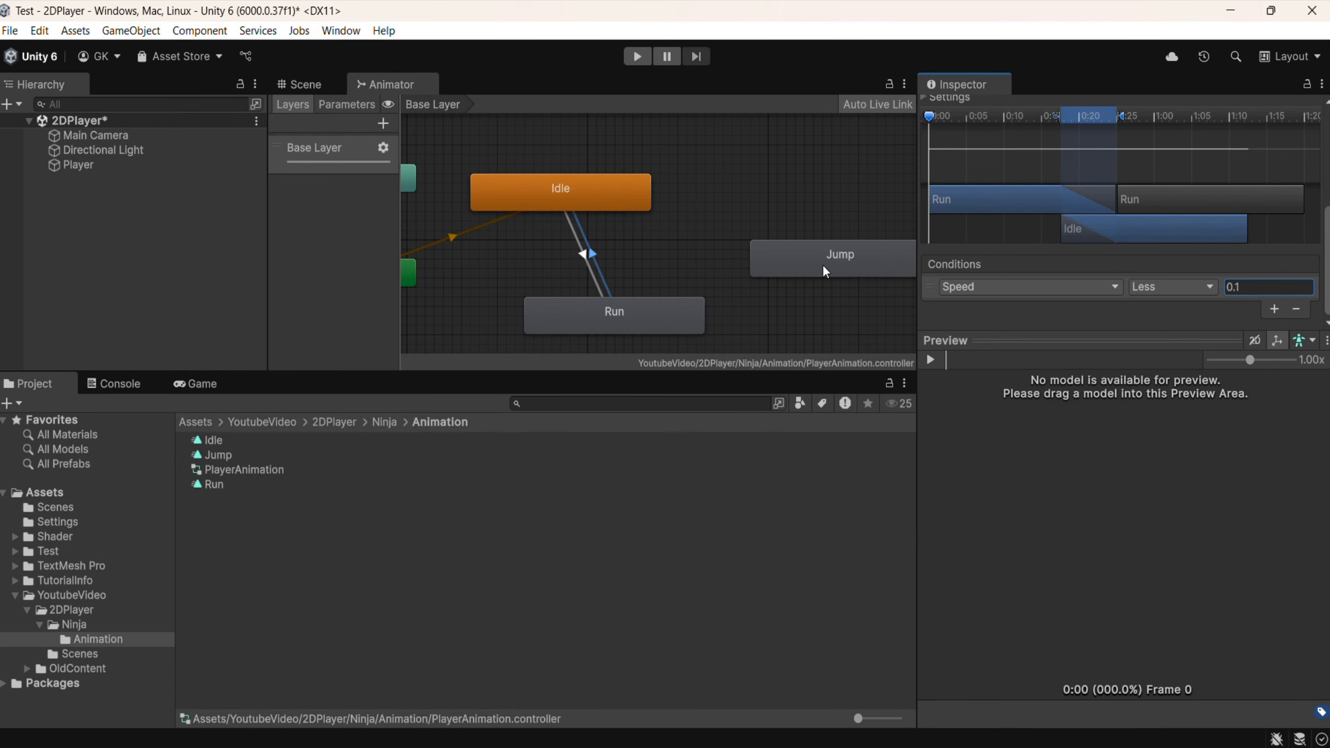
Step: Nudge the Jump state slightly upward and create a transition from Idle to Jump
left_click_drag(838, 268, 829, 251)
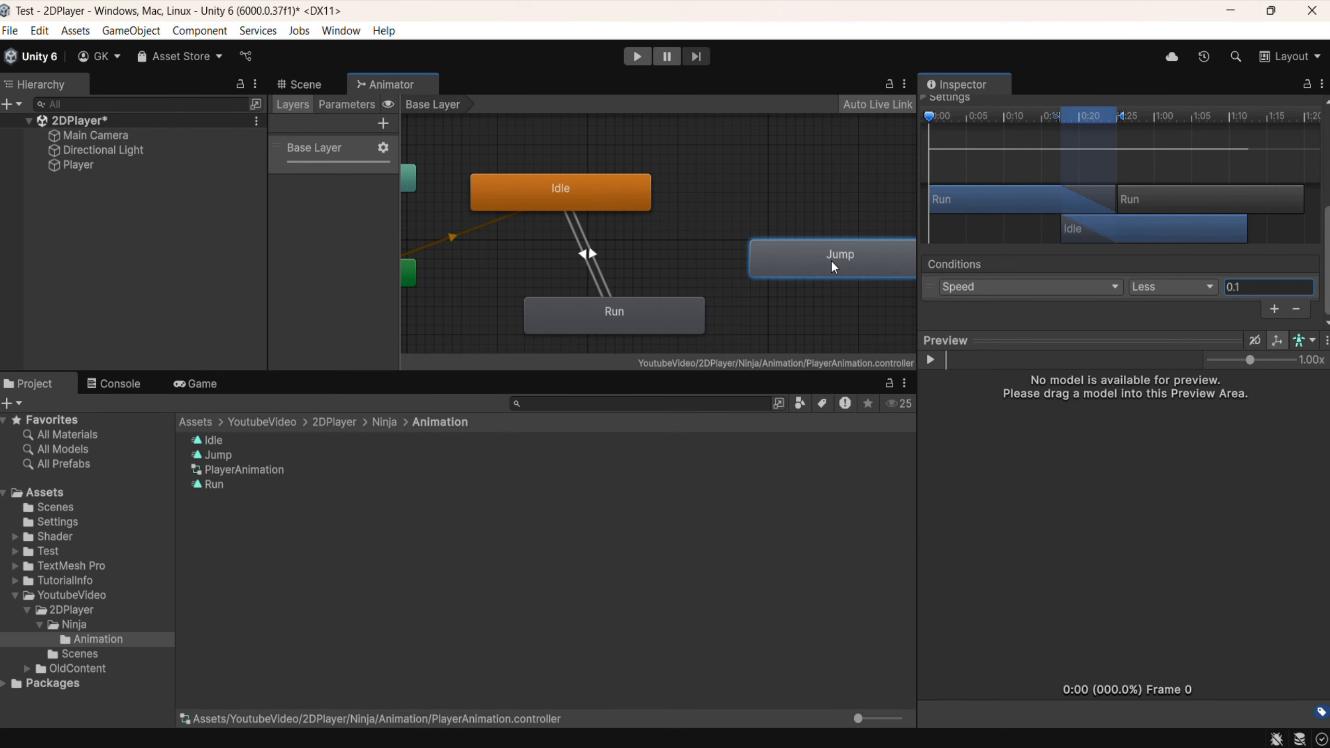
left_click(634, 201)
right_click(621, 202)
left_click(658, 208)
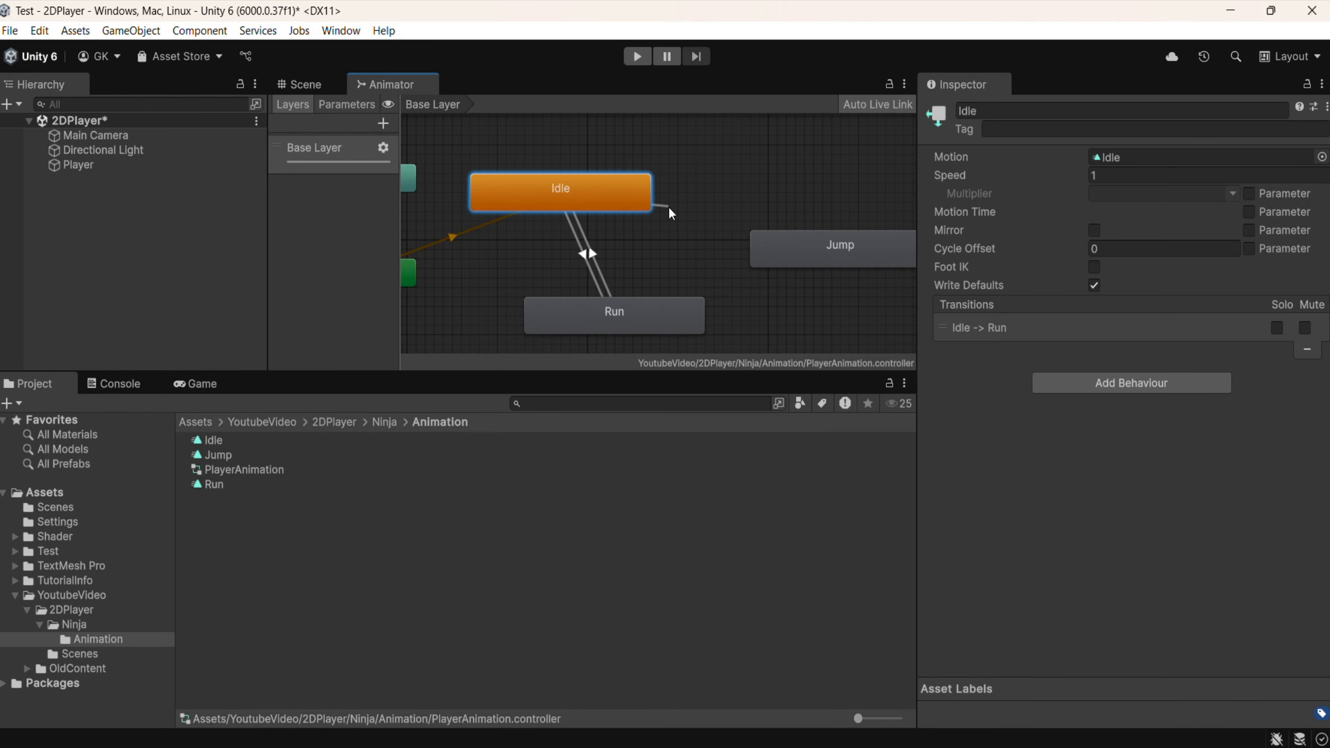
left_click(774, 249)
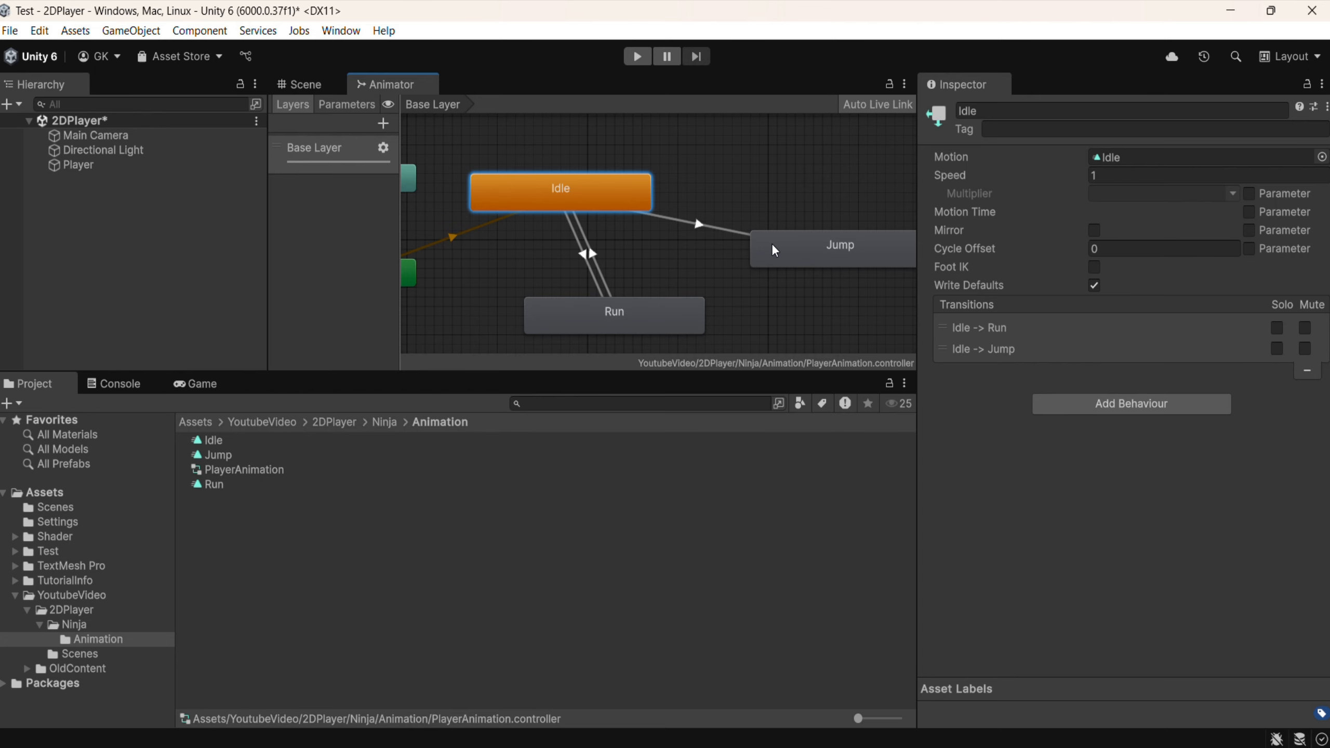
left_click(776, 249)
Step: Turn off Has Exit Time on the Idle to Jump transition and add the condition Ground false
left_click(684, 223)
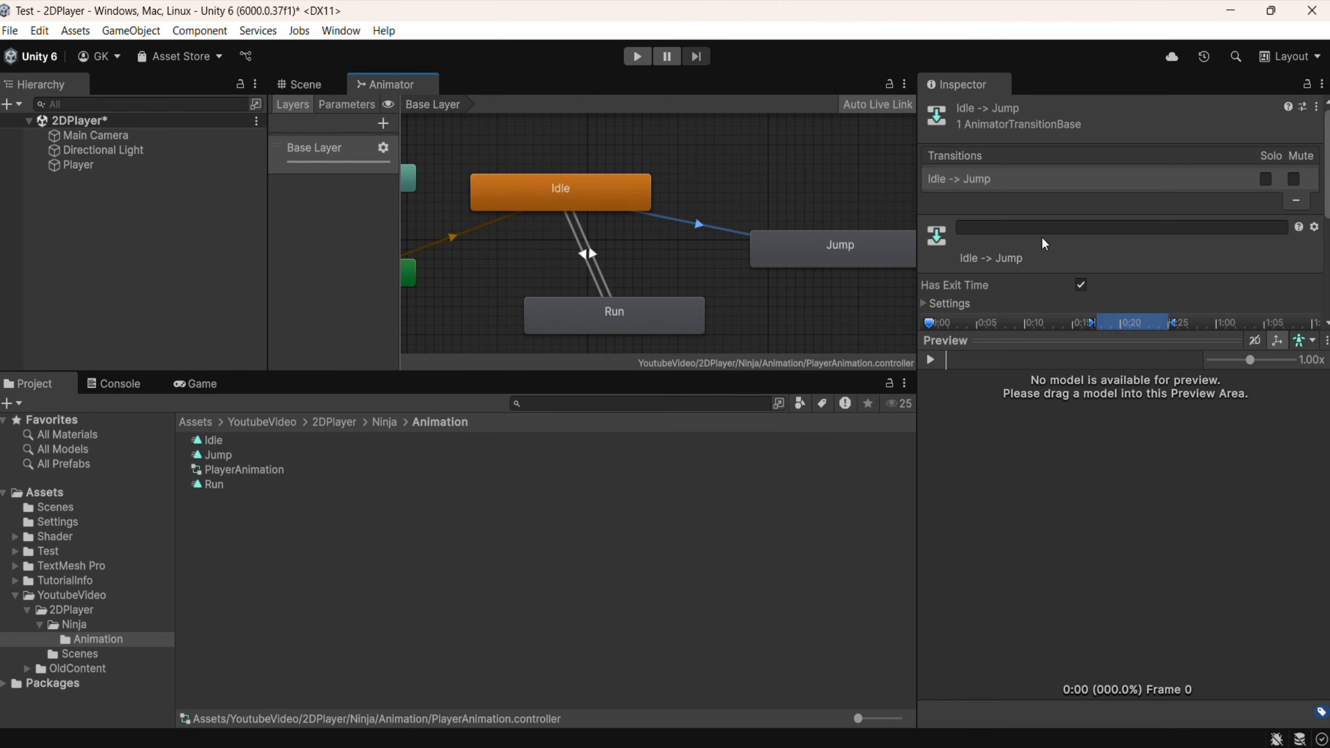
left_click(1082, 286)
left_click_drag(1328, 190, 1321, 290)
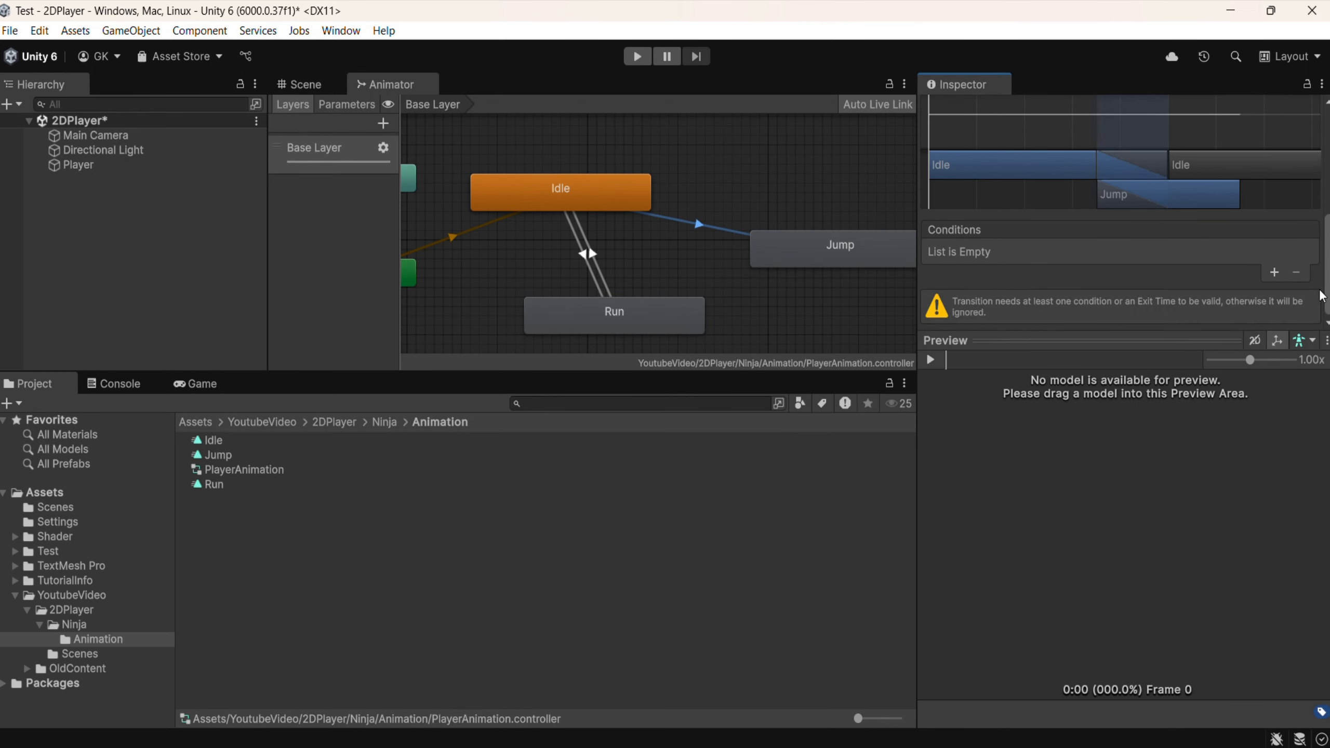
left_click(1275, 276)
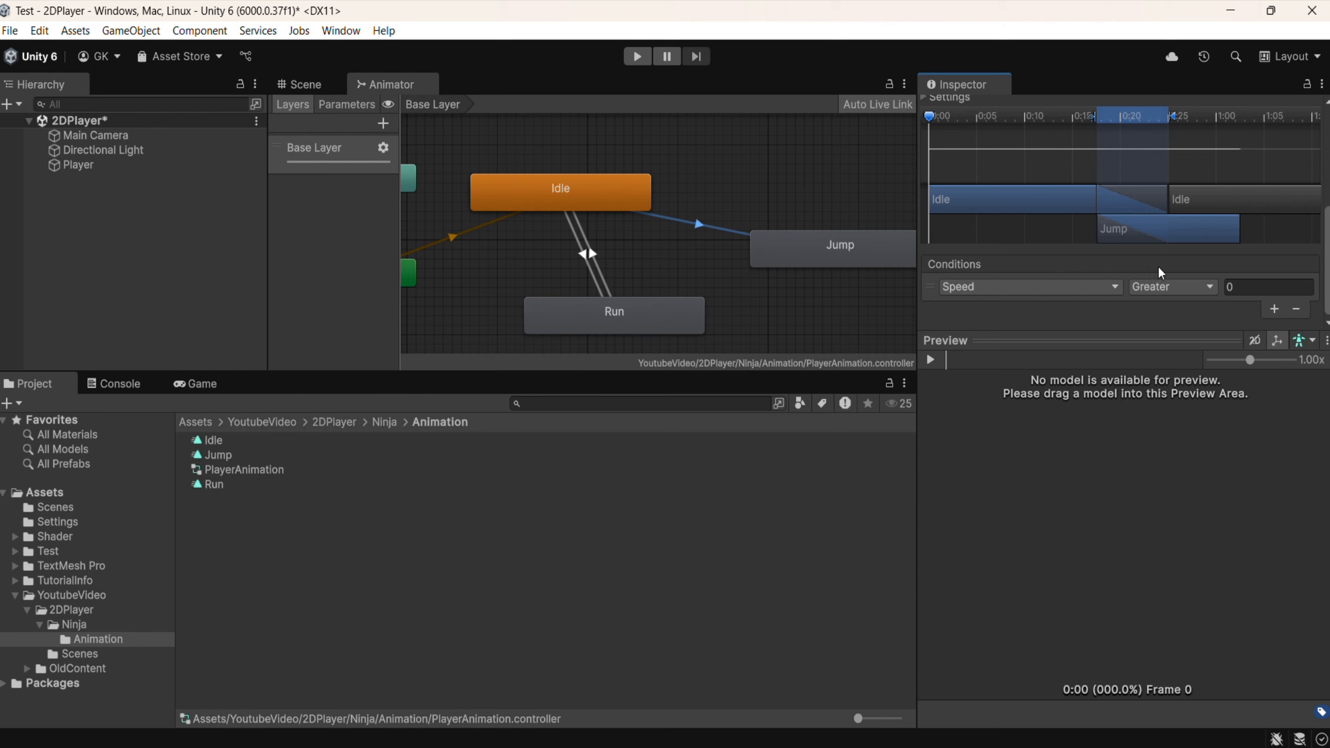
left_click(1010, 291)
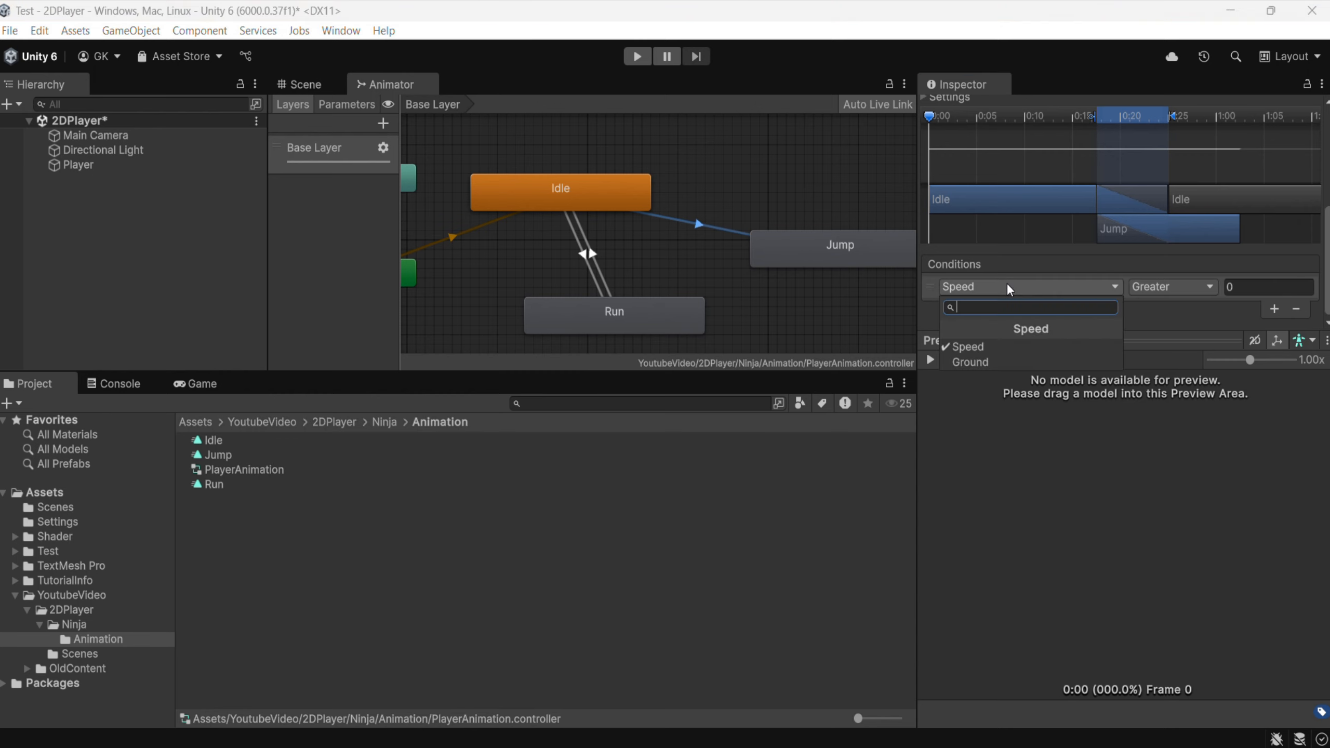
left_click(993, 360)
left_click(1159, 293)
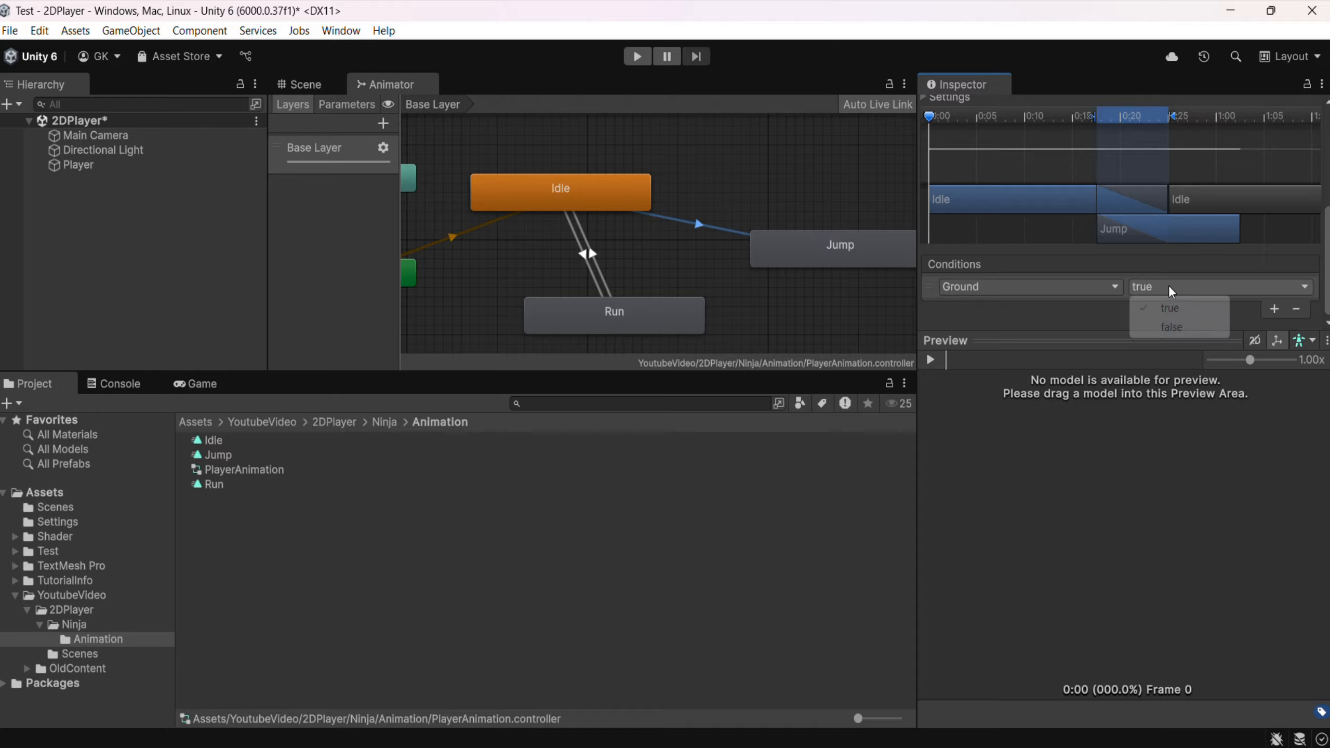
left_click(1175, 329)
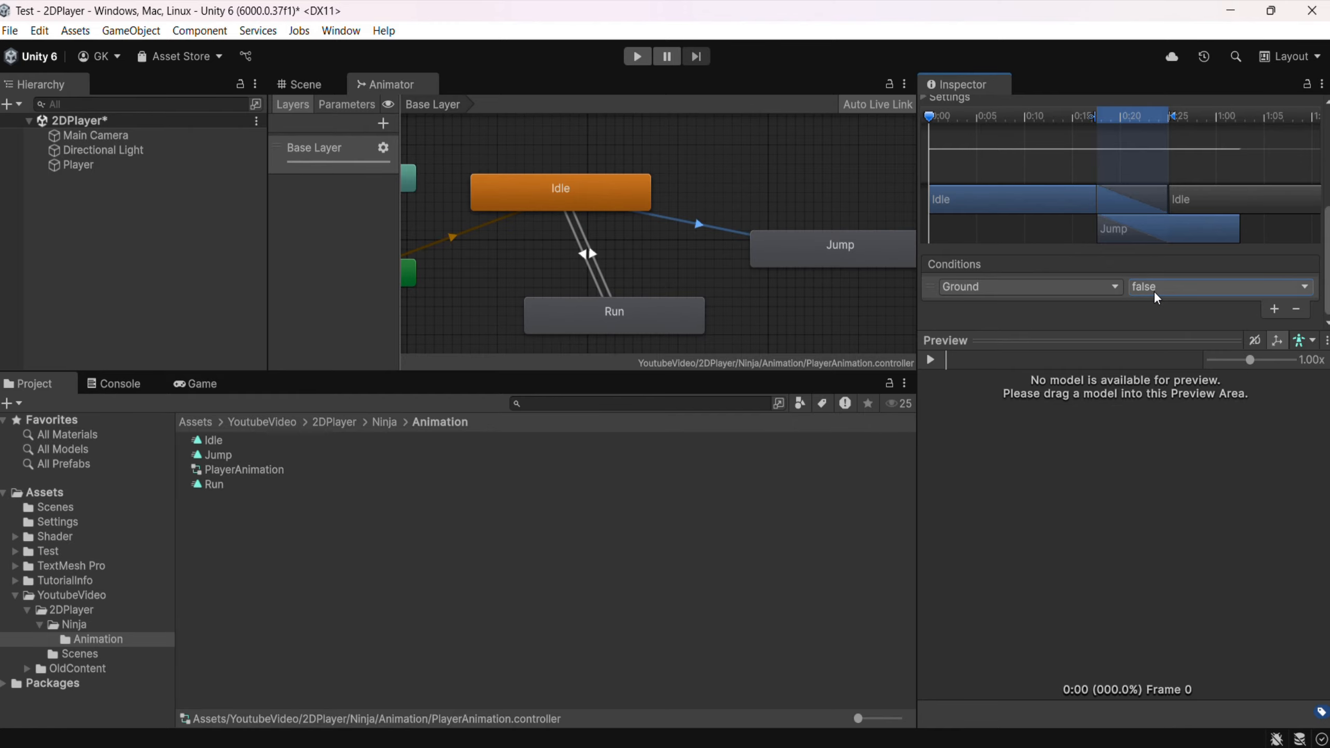
Step: Create a transition from Jump to Run with the condition Speed Greater than 0.1
right_click(767, 251)
left_click(786, 256)
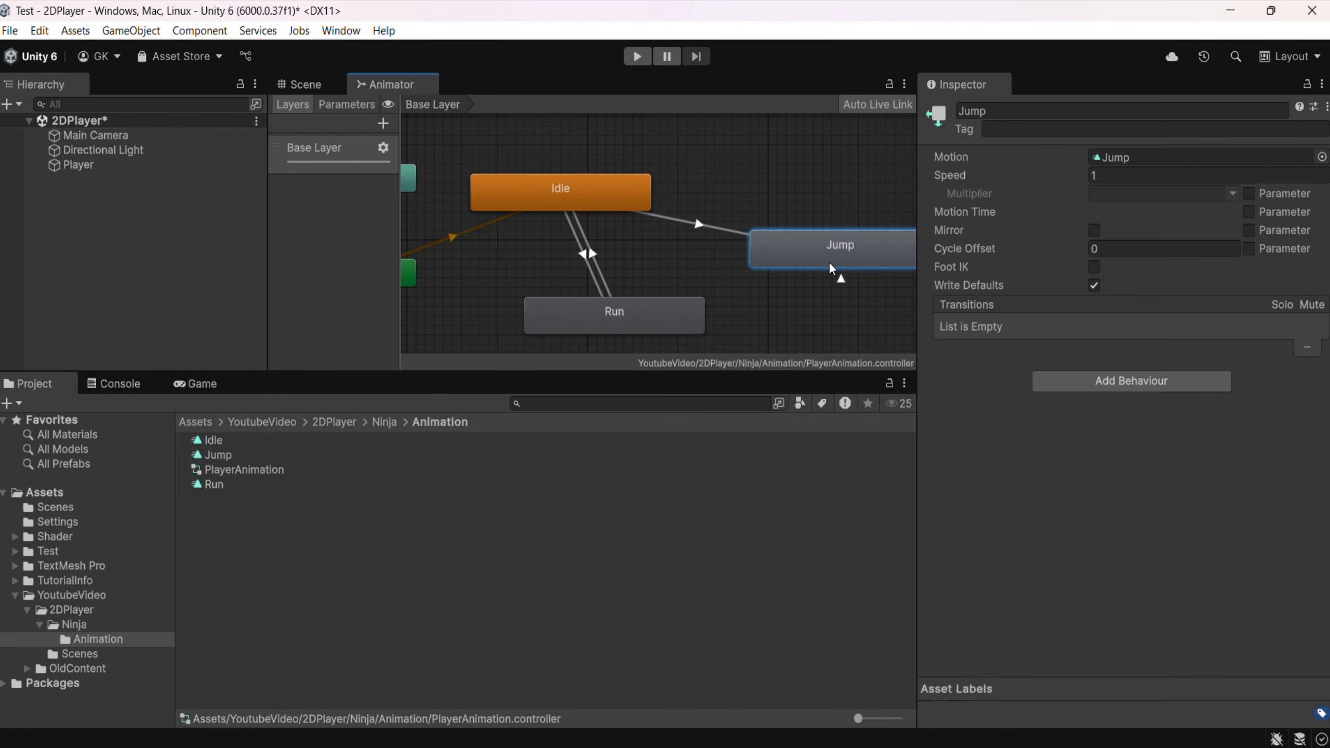
left_click(699, 317)
left_click(729, 283)
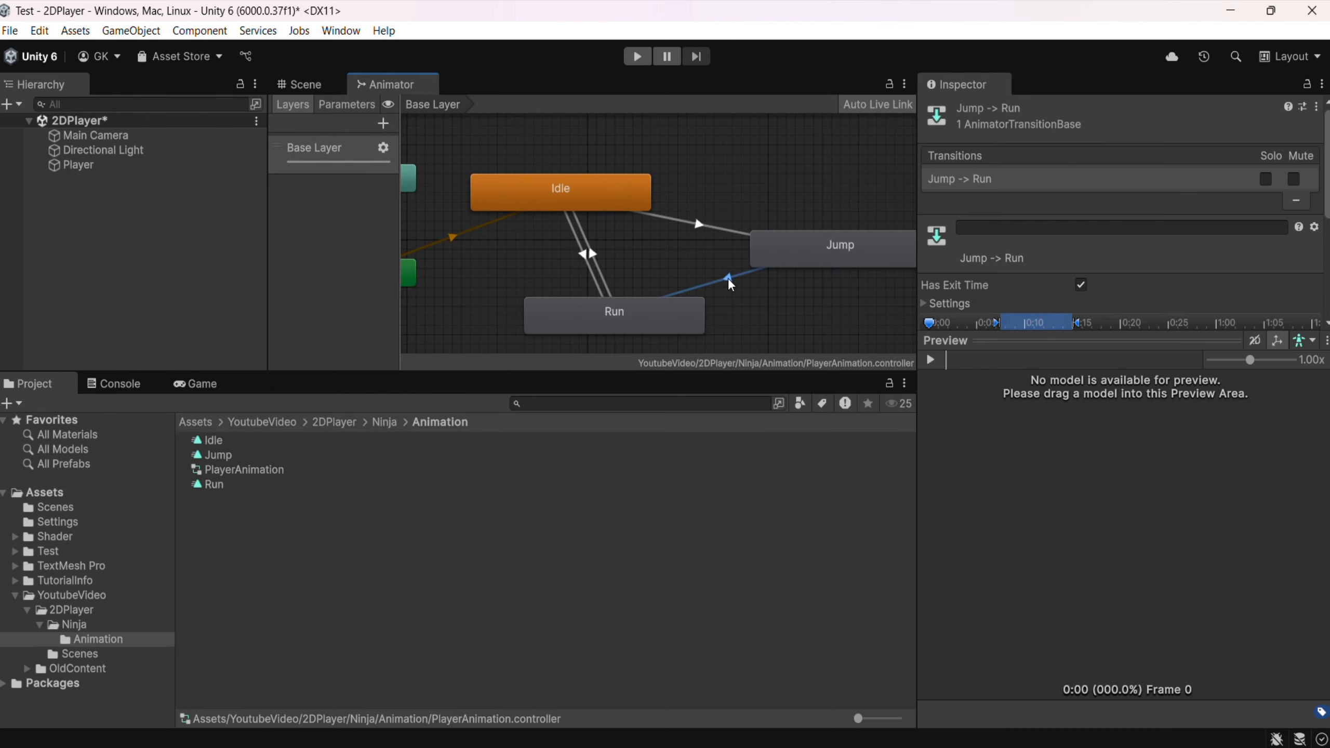
scroll(1131, 268, "down", 3)
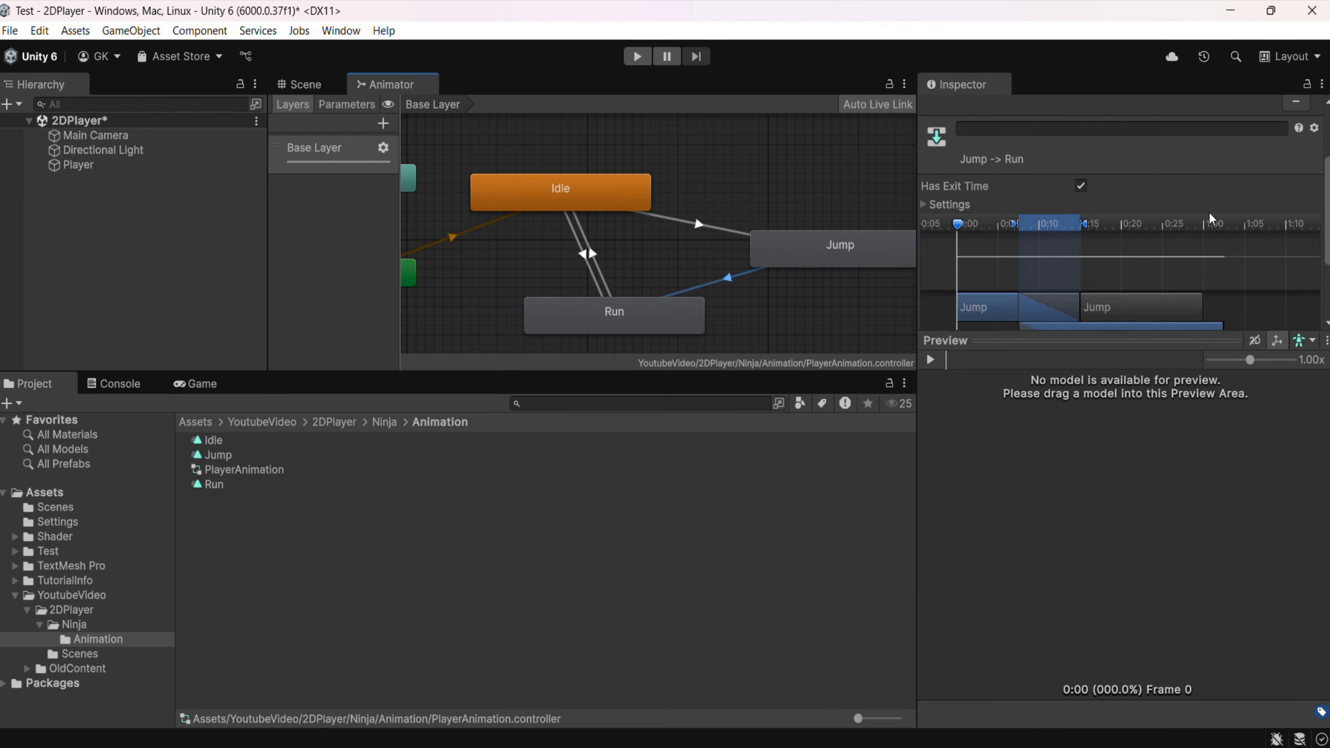
scroll(1212, 219, "down", 3)
left_click(1273, 318)
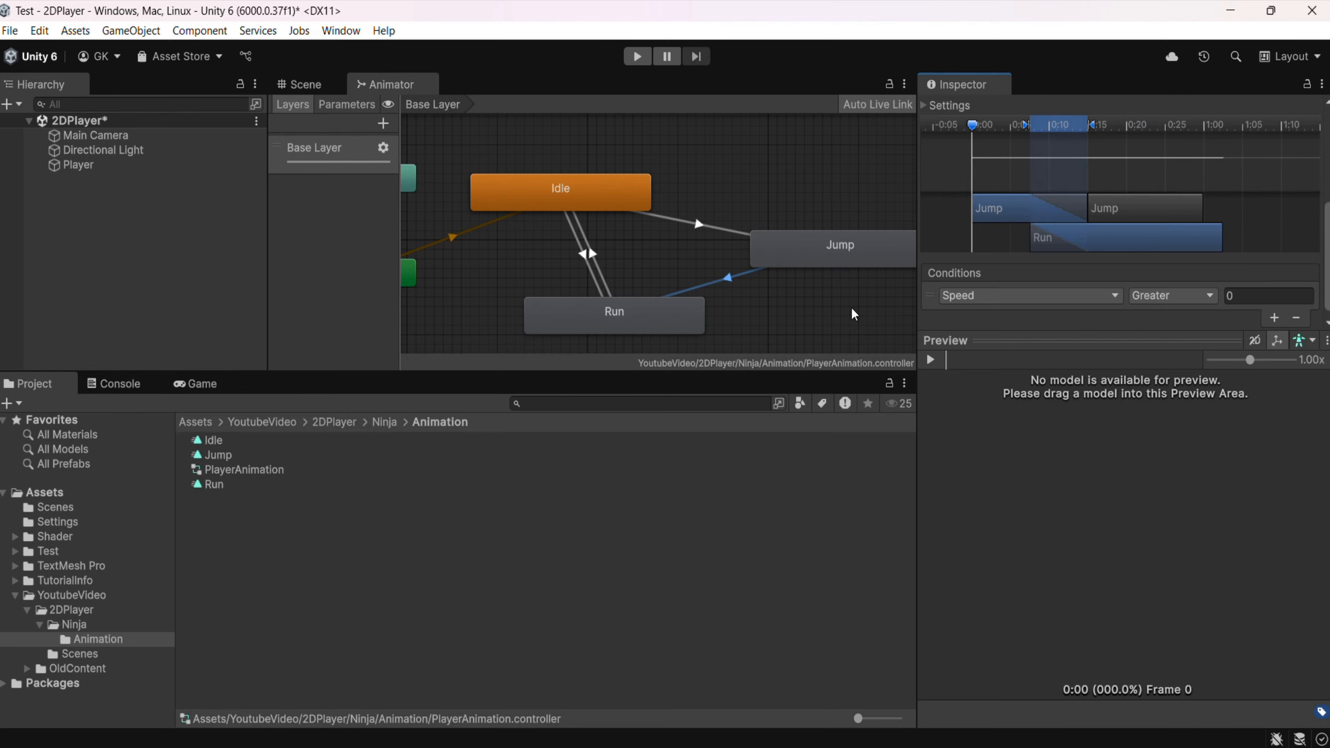
left_click(1022, 296)
left_click(1000, 359)
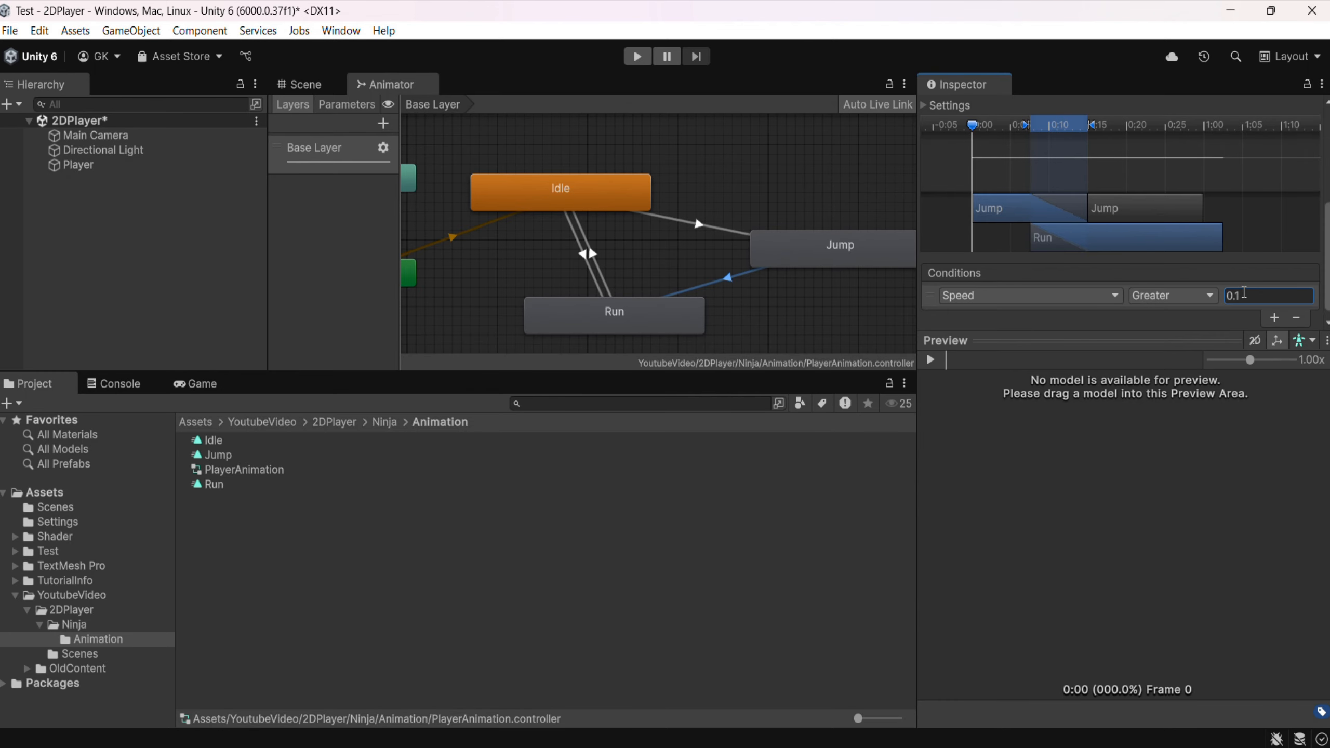
Step: Create a transition from Run to Jump and select it
right_click(699, 322)
left_click(733, 331)
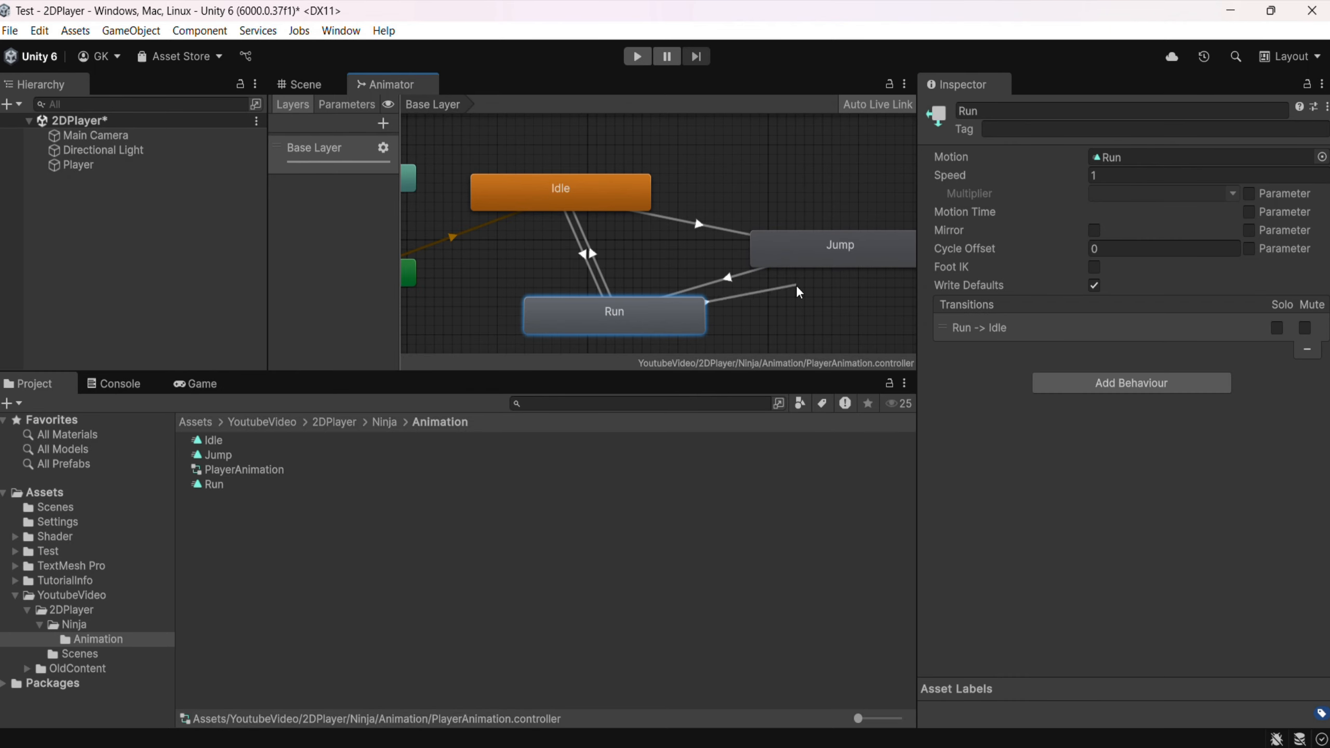
left_click(822, 259)
left_click(760, 276)
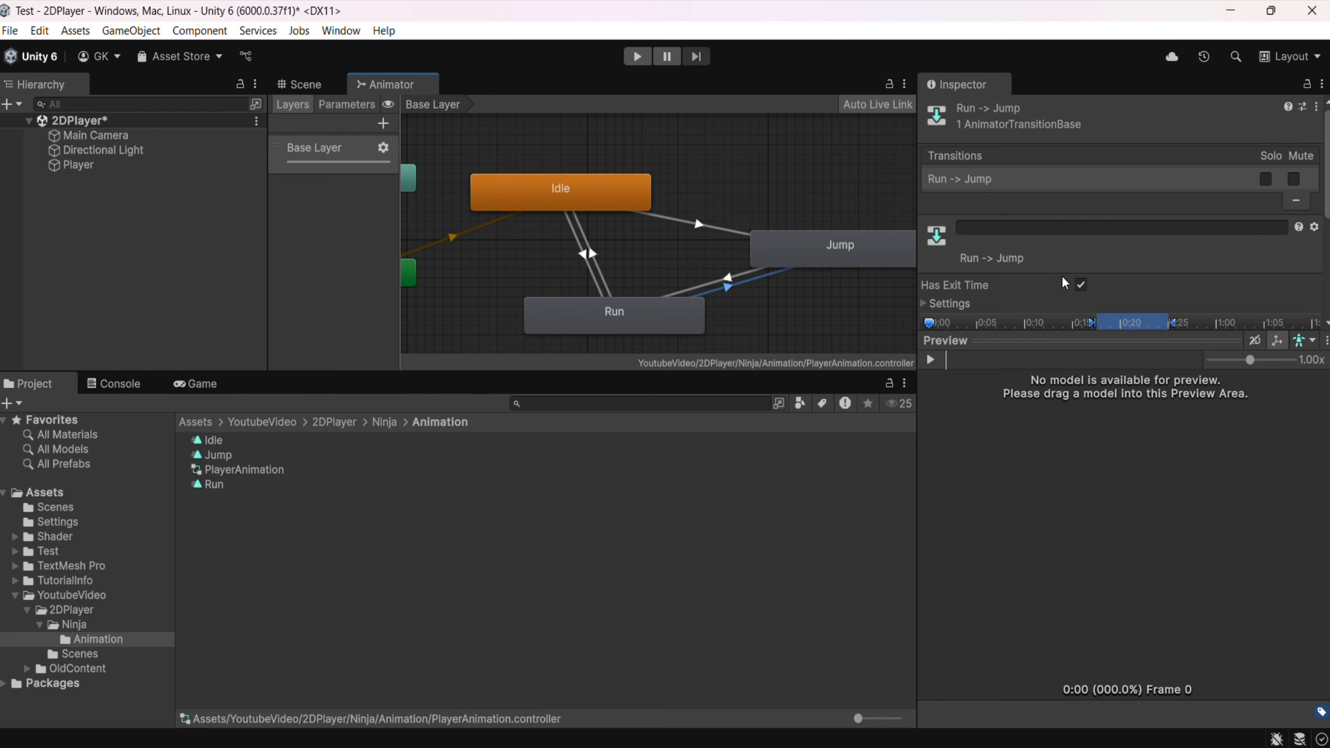
Step: Turn off Has Exit Time on the Jump to Run transition and check its condition
left_click(718, 286)
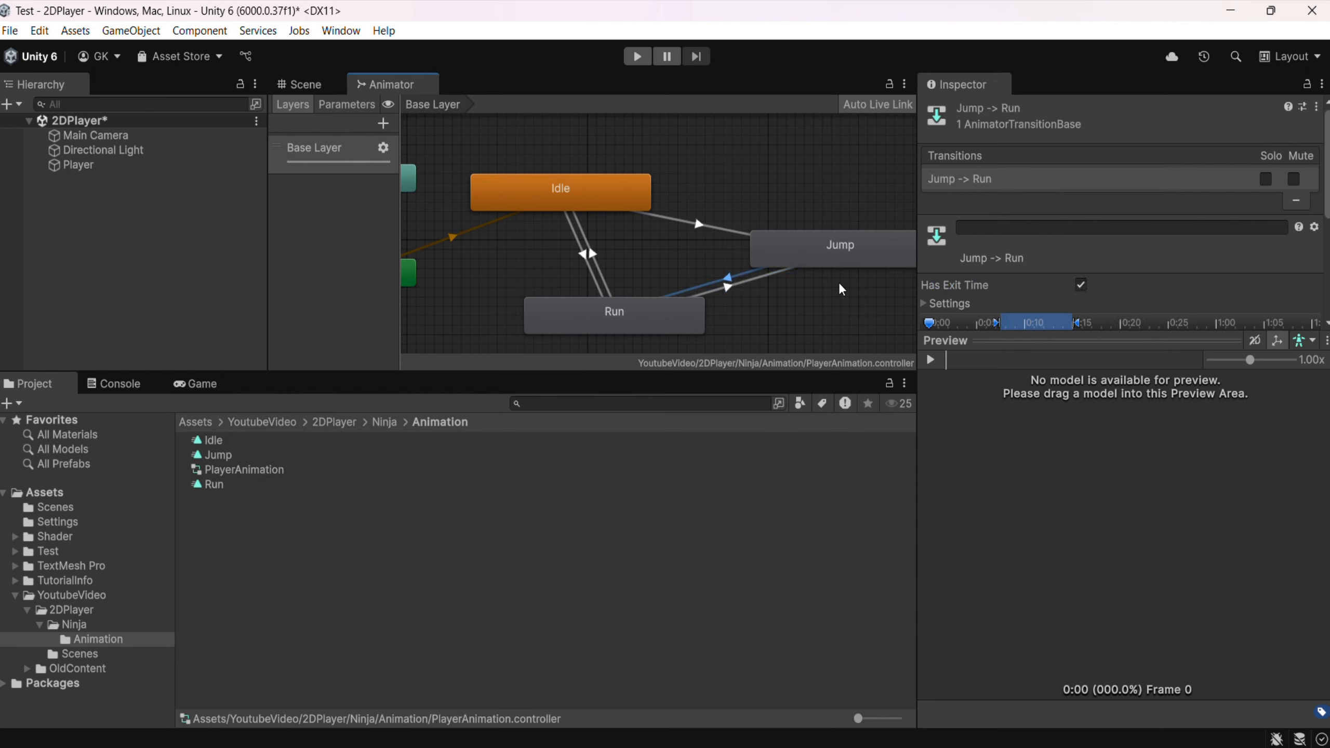
left_click(1081, 286)
left_click_drag(1326, 205, 1327, 307)
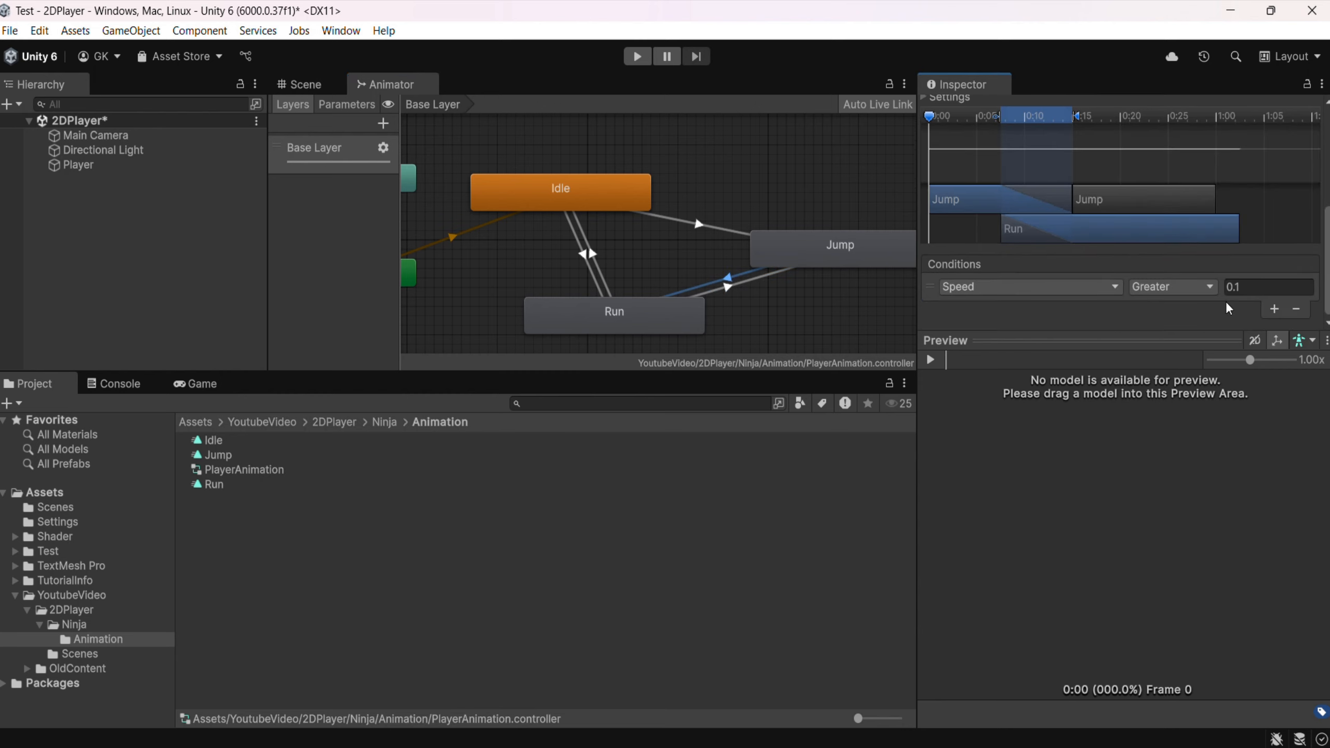
Step: Add the condition Ground false to the Run to Jump transition
left_click(726, 292)
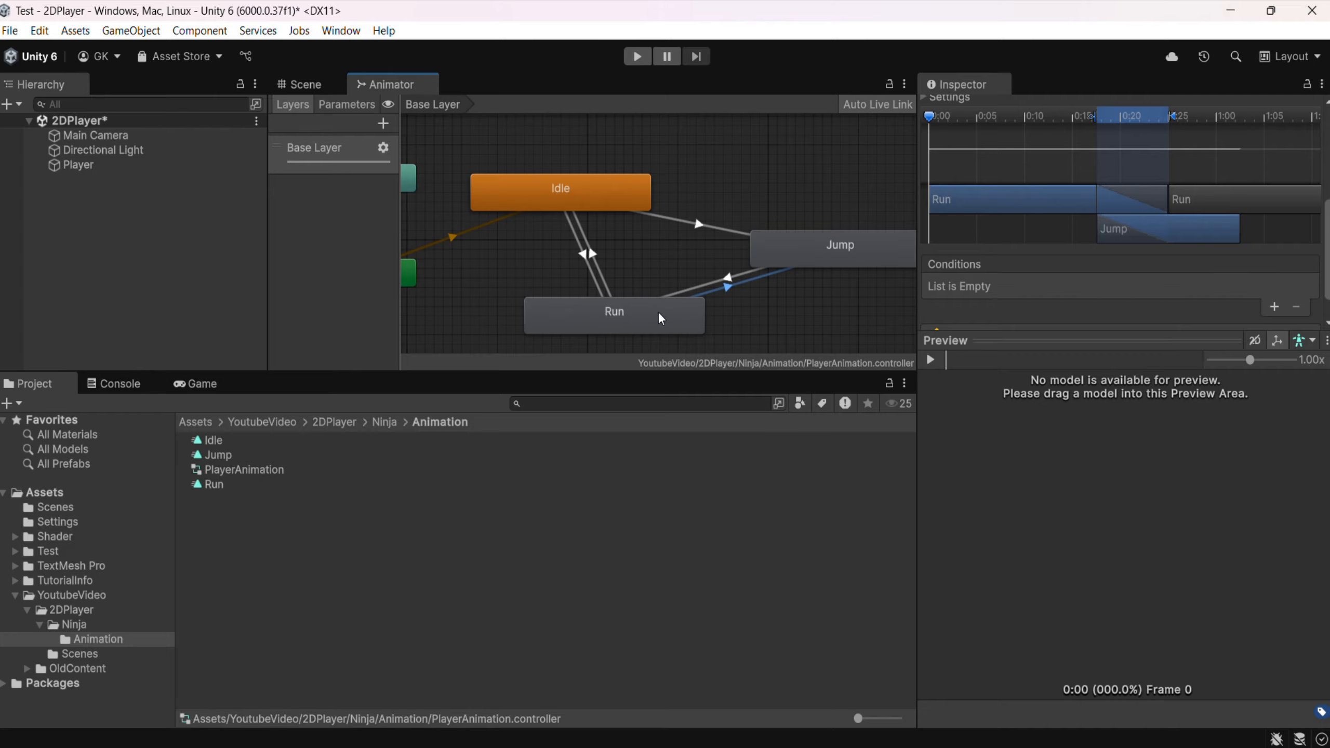
left_click(1274, 307)
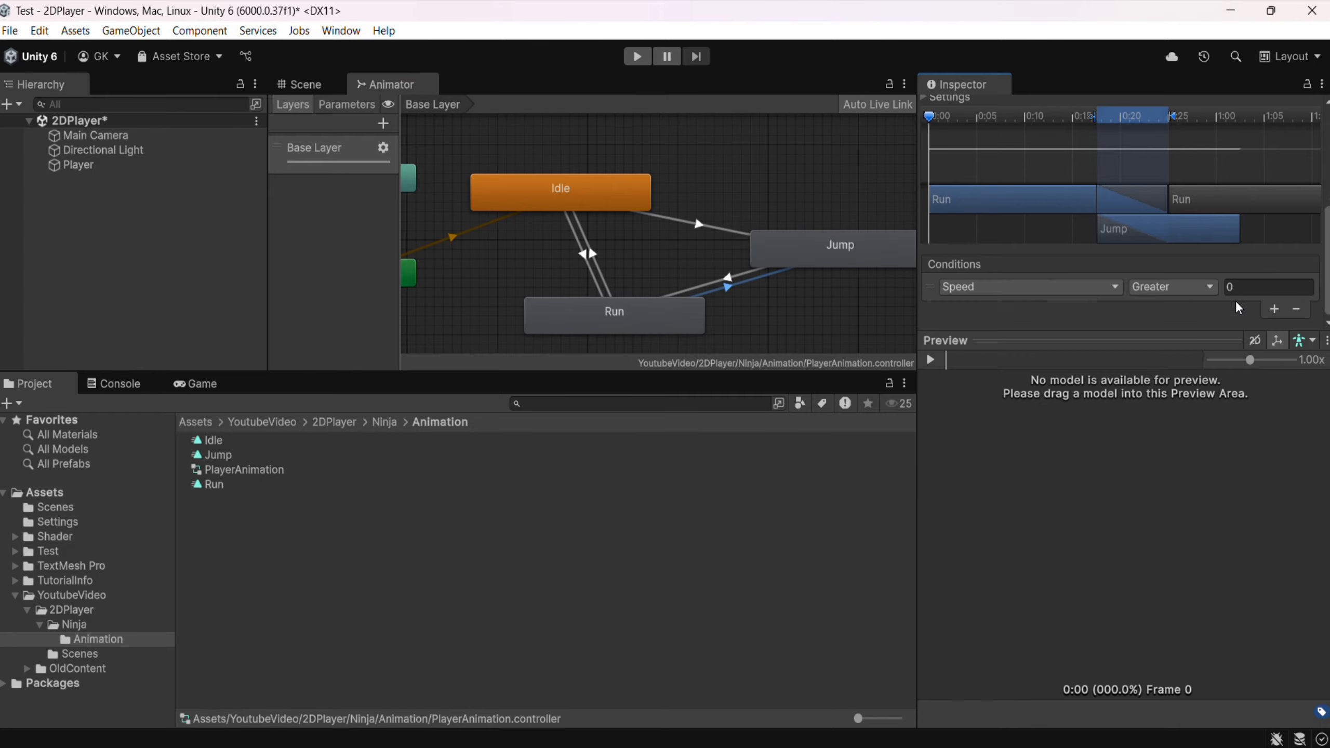
left_click(1031, 294)
left_click(987, 363)
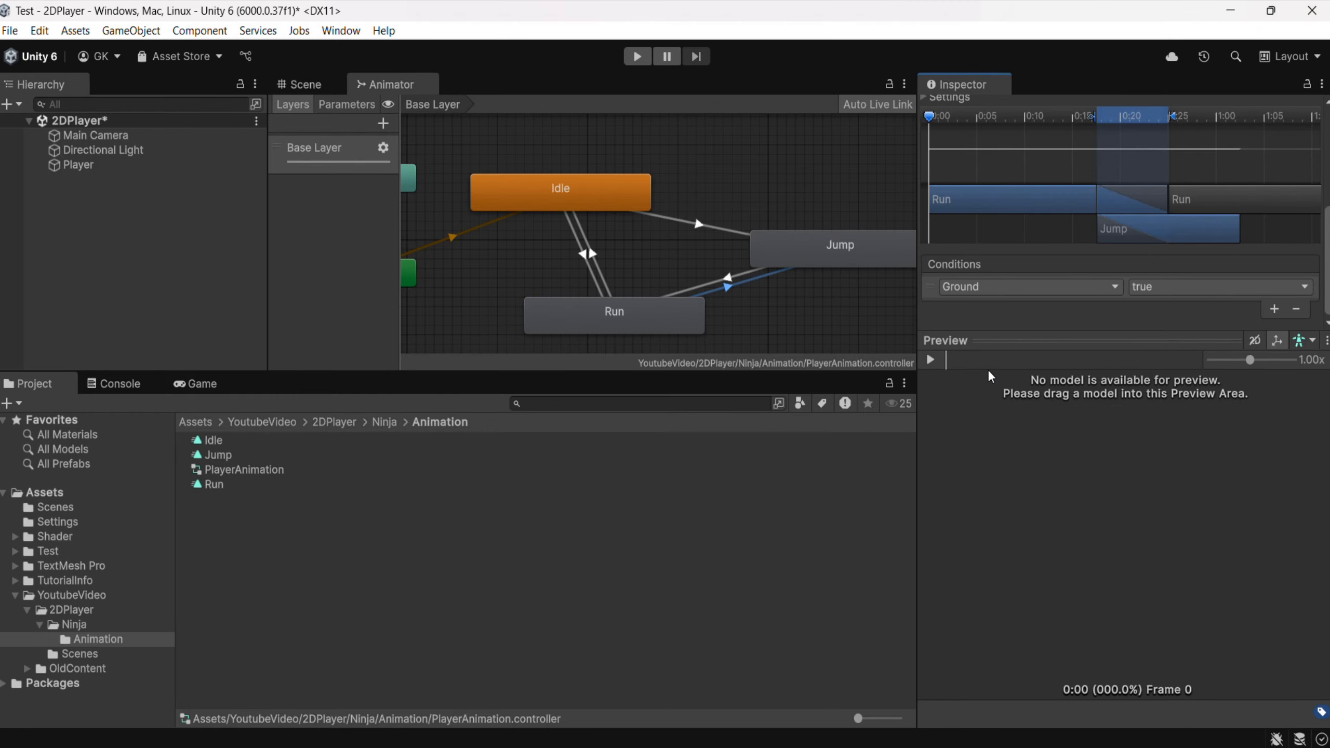
left_click(1168, 293)
left_click(1169, 323)
Step: Create a transition from Jump to Idle and turn off its Has Exit Time
right_click(814, 247)
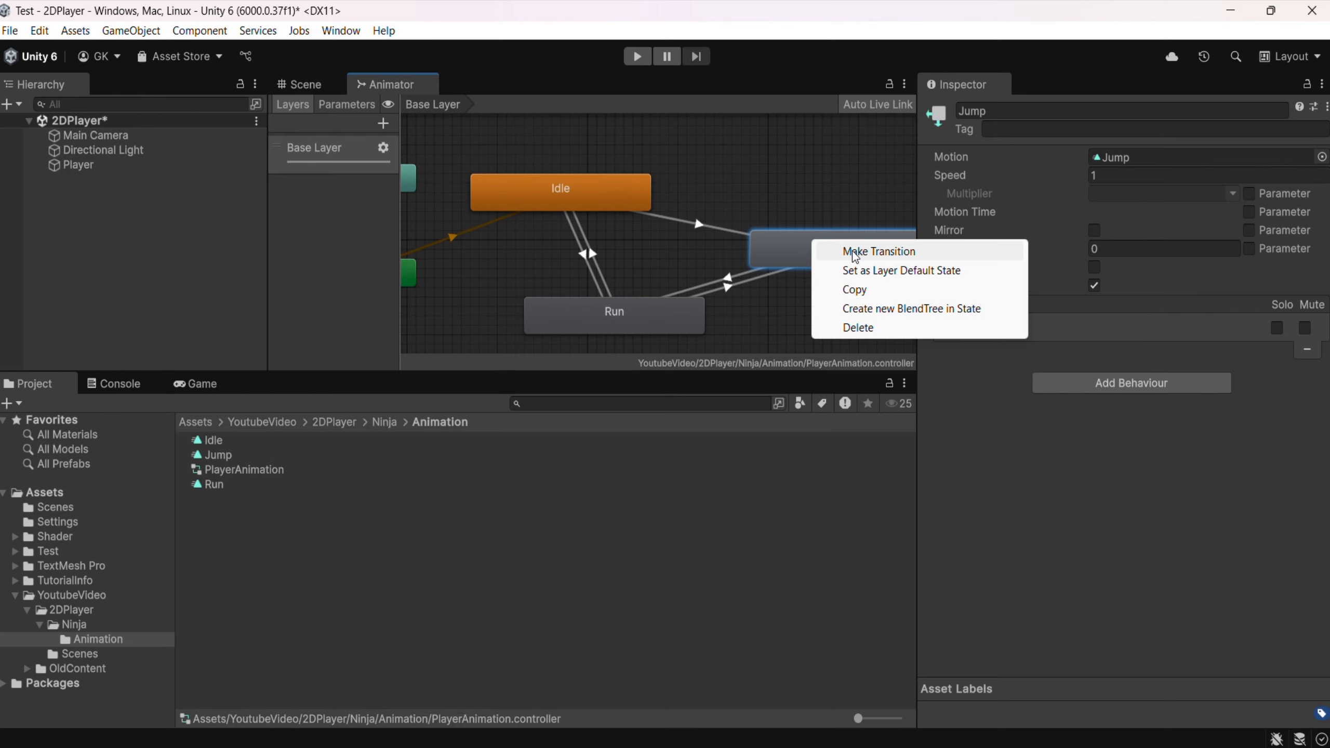
left_click(838, 250)
left_click(638, 203)
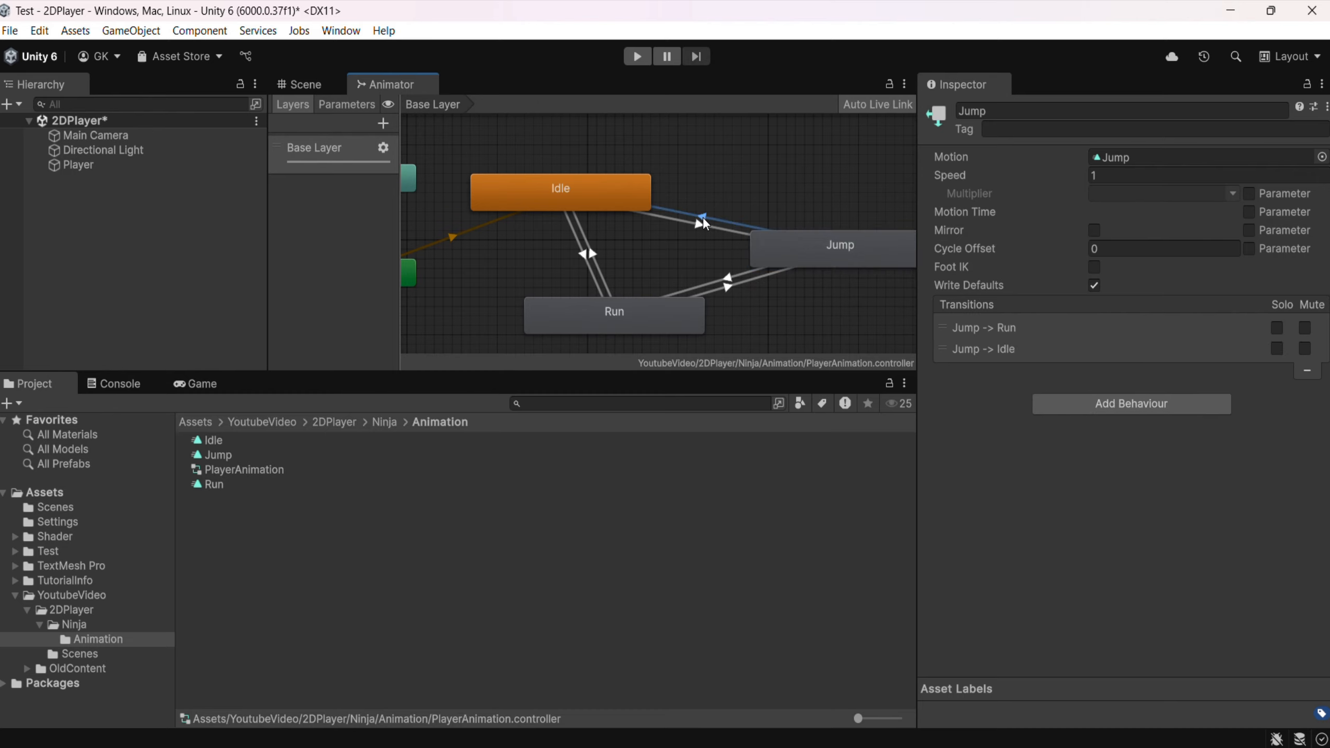
left_click(702, 219)
left_click(1082, 284)
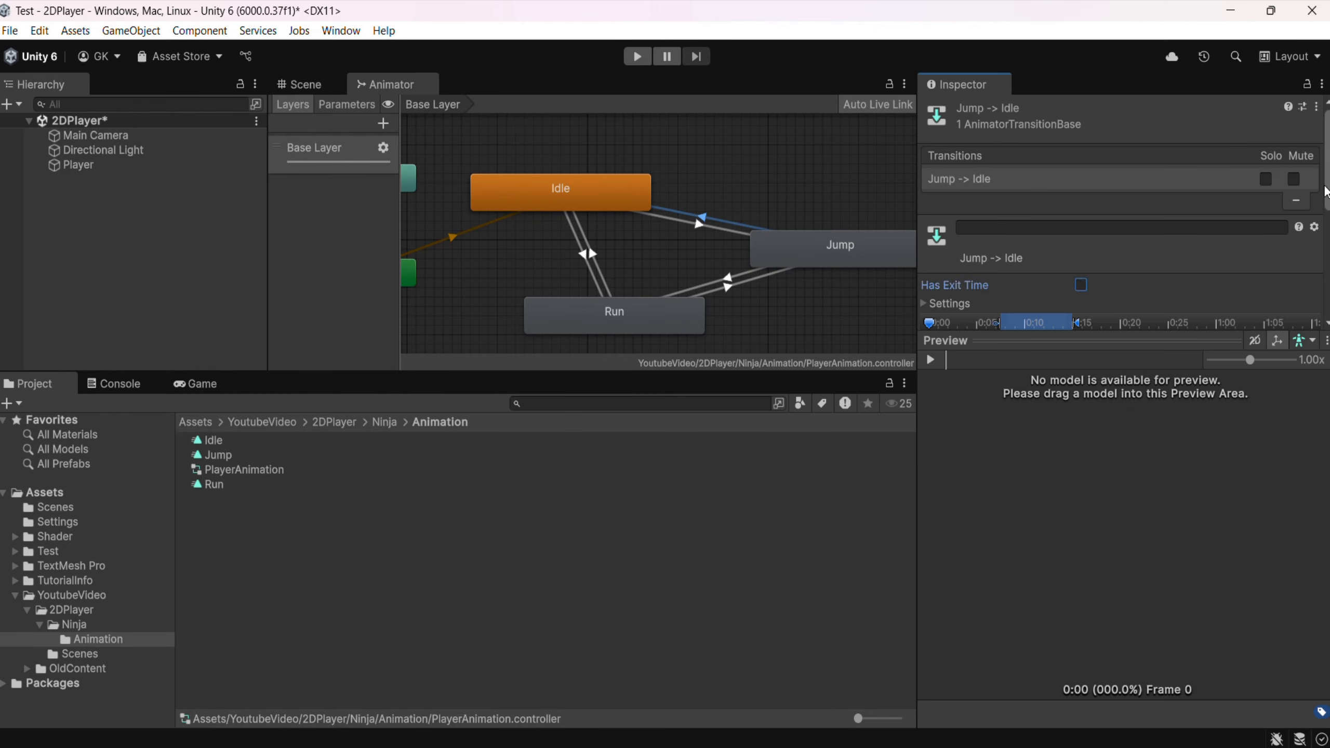
Step: Add the condition Speed Less than 0.1 to the Jump to Idle transition and save the project
scroll(1323, 199, "down", 5)
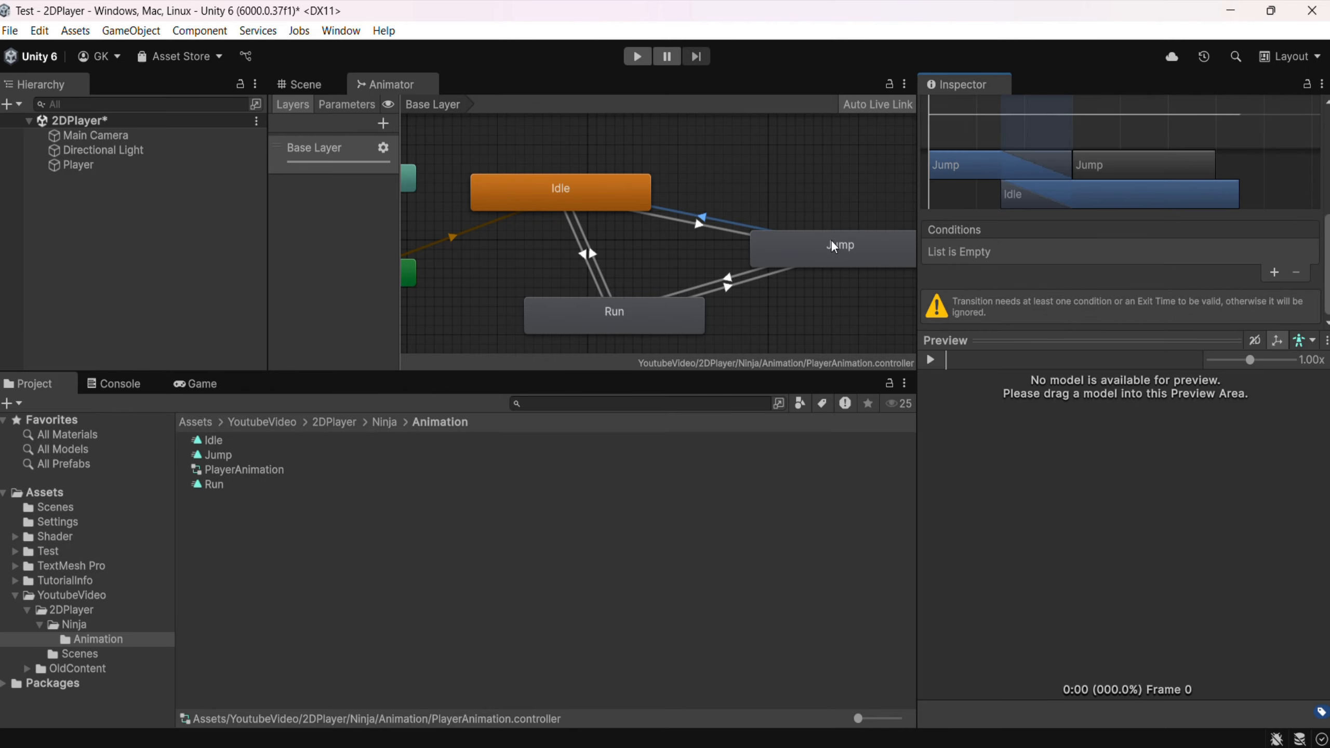
left_click(1274, 272)
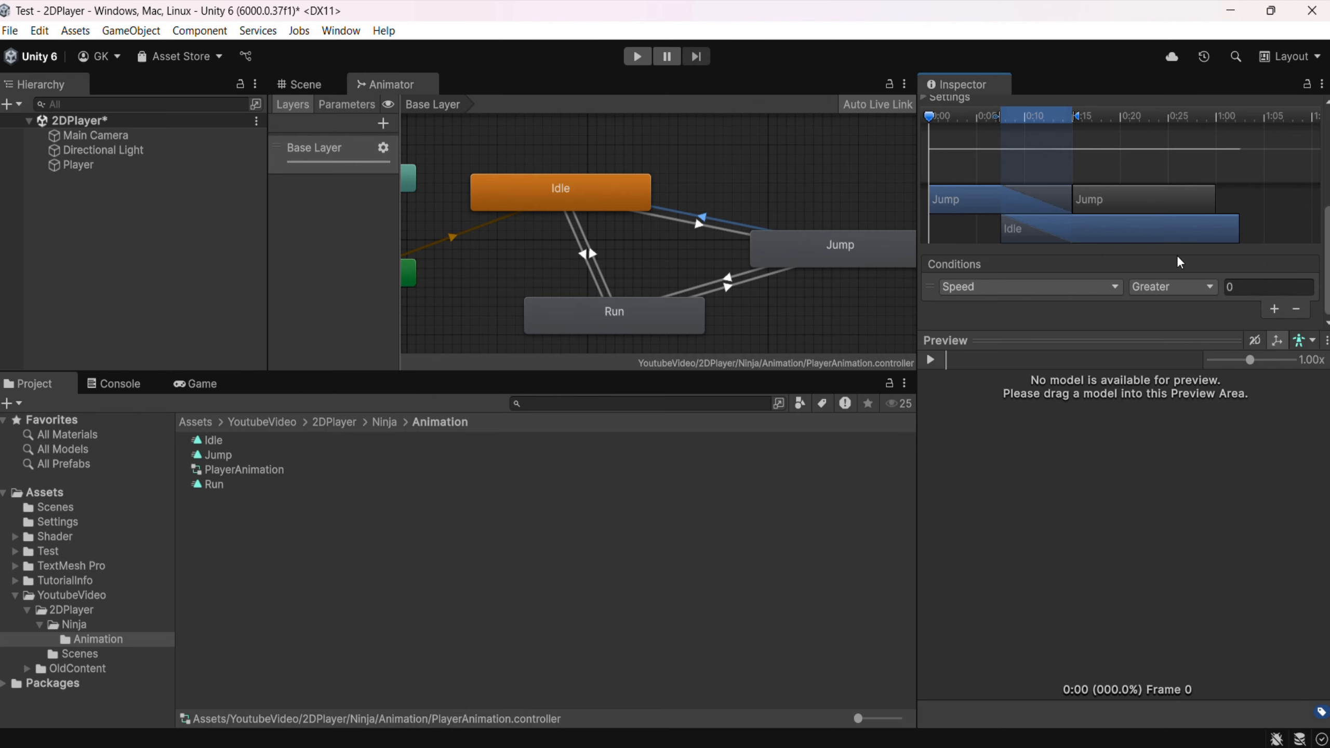
left_click(1173, 287)
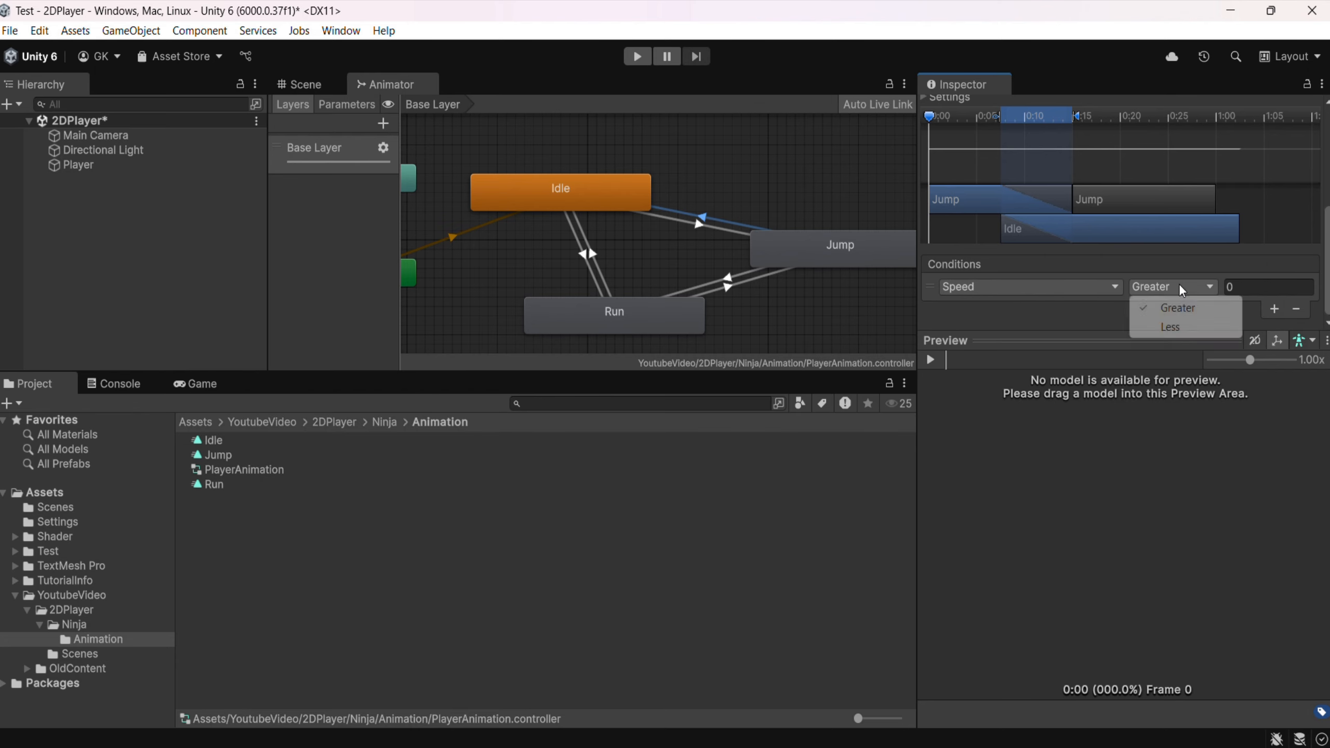
left_click(1184, 329)
left_click(1244, 287)
type("0.1")
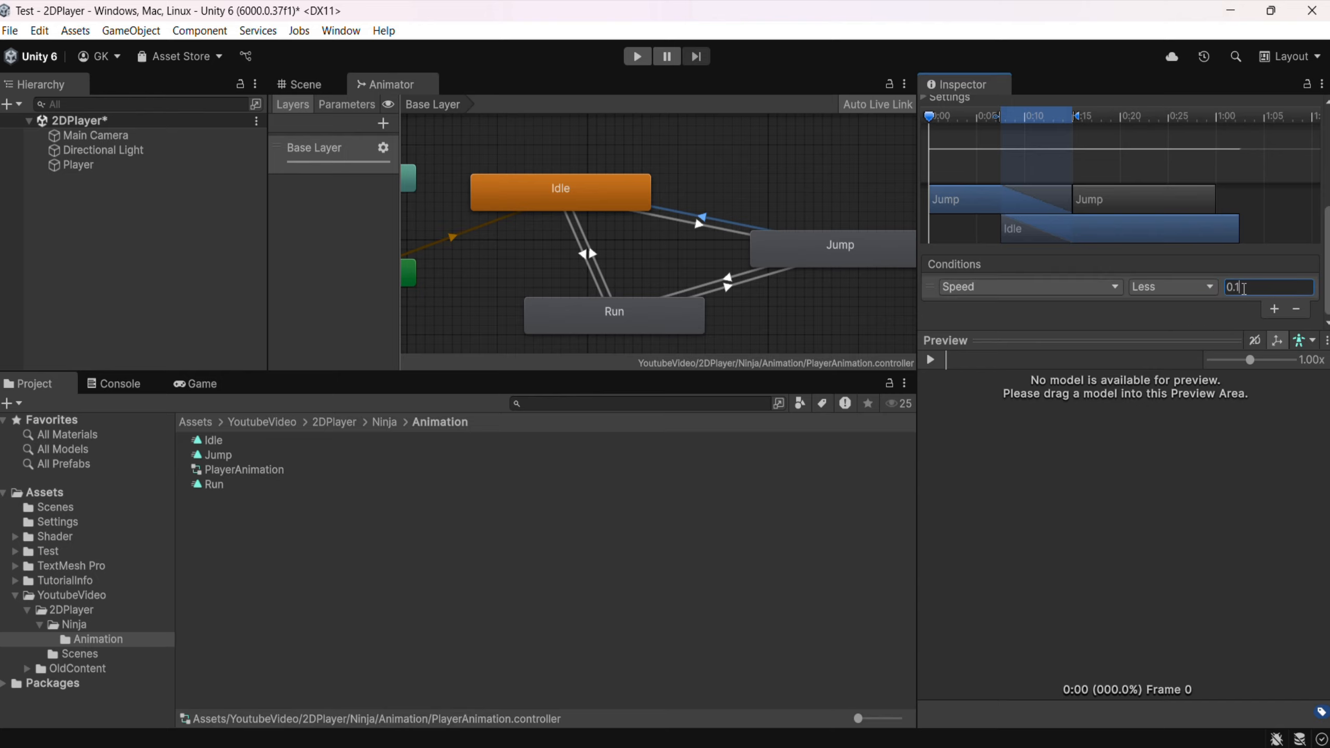
key("ctrl+s")
Step: Create a folder named Scripts inside the 2DPlayer folder and open it
left_click(386, 429)
left_click(326, 422)
right_click(223, 528)
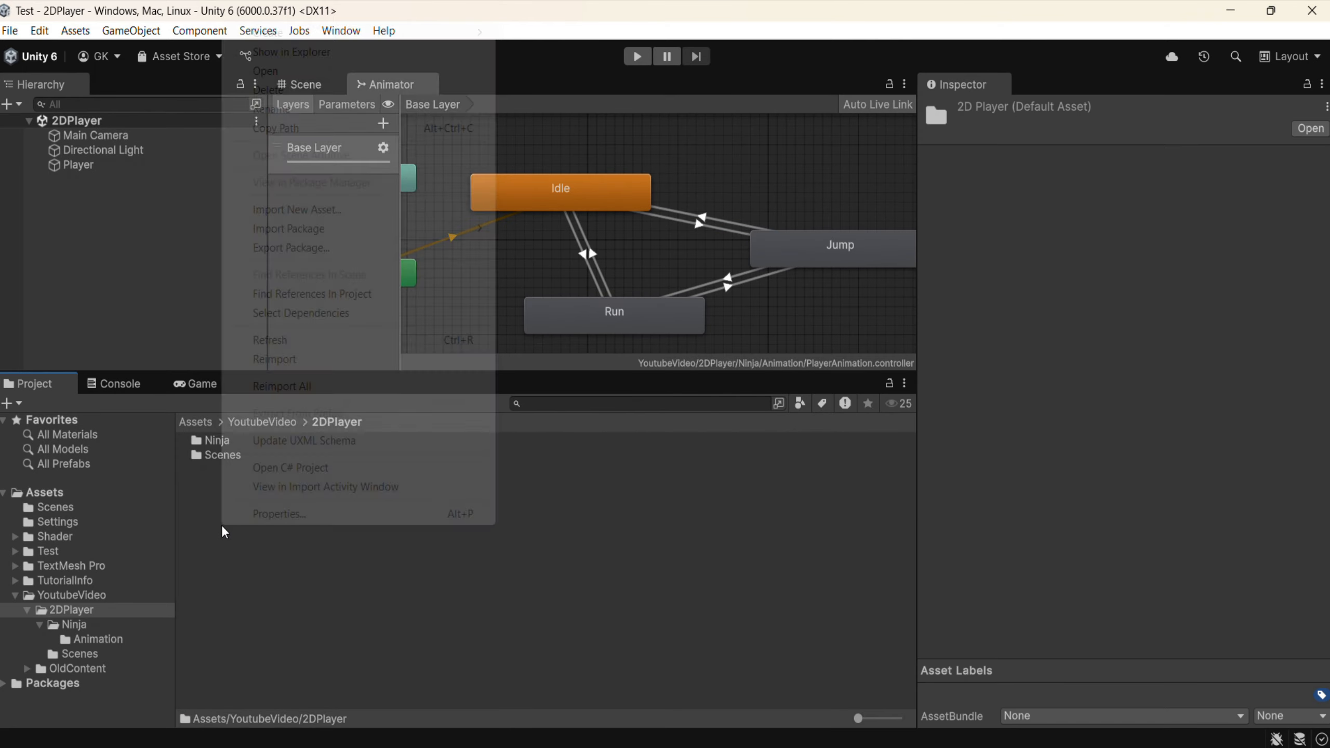
mouse_move(359, 34)
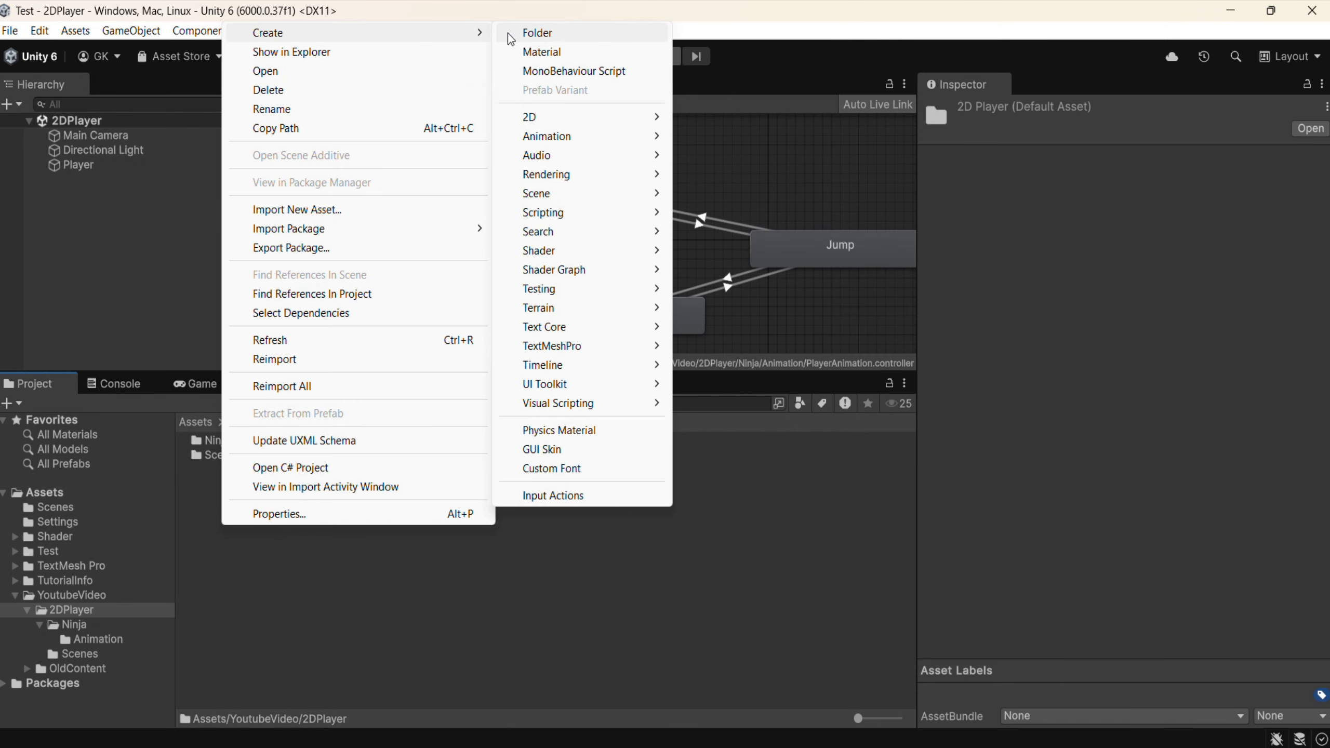
left_click(537, 33)
type("Scripts")
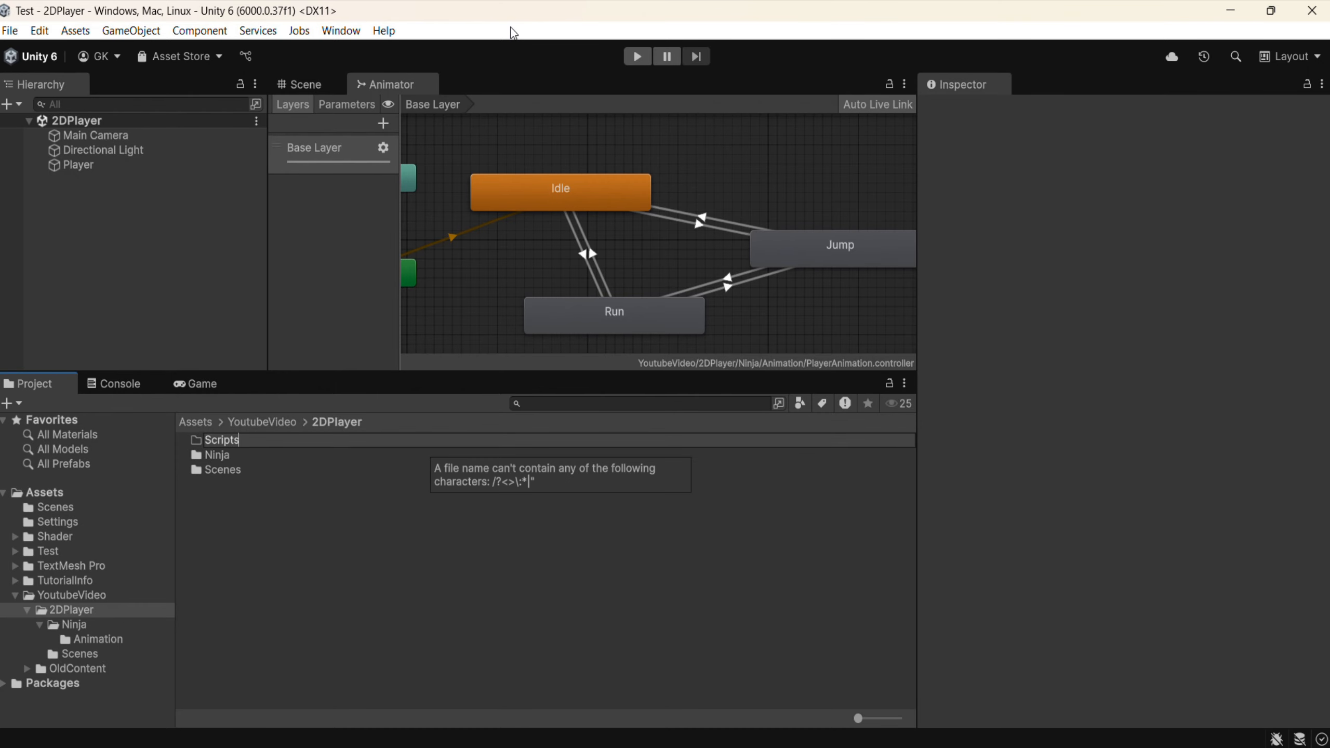
key("Return")
key("Return")
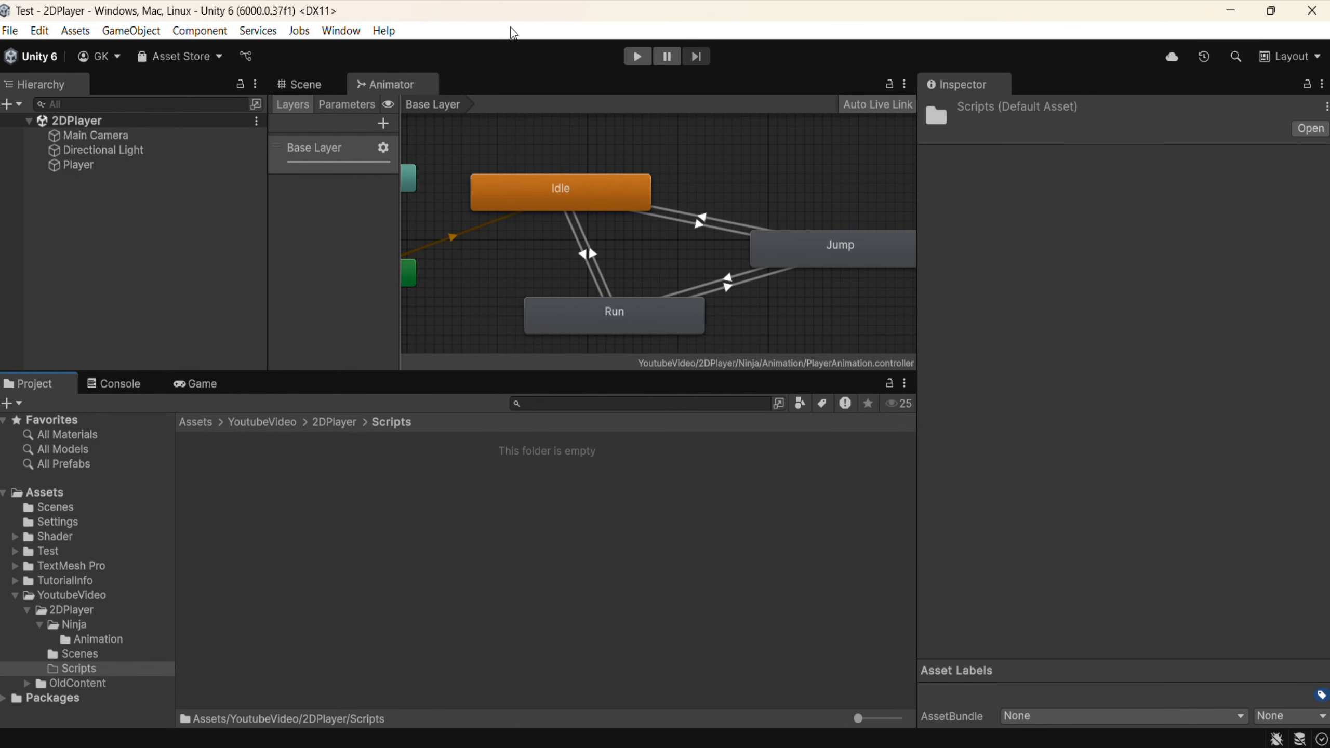
Step: Create a MonoBehaviour script named PlayerMovement2D in the Scripts folder and open it in Visual Studio
right_click(333, 545)
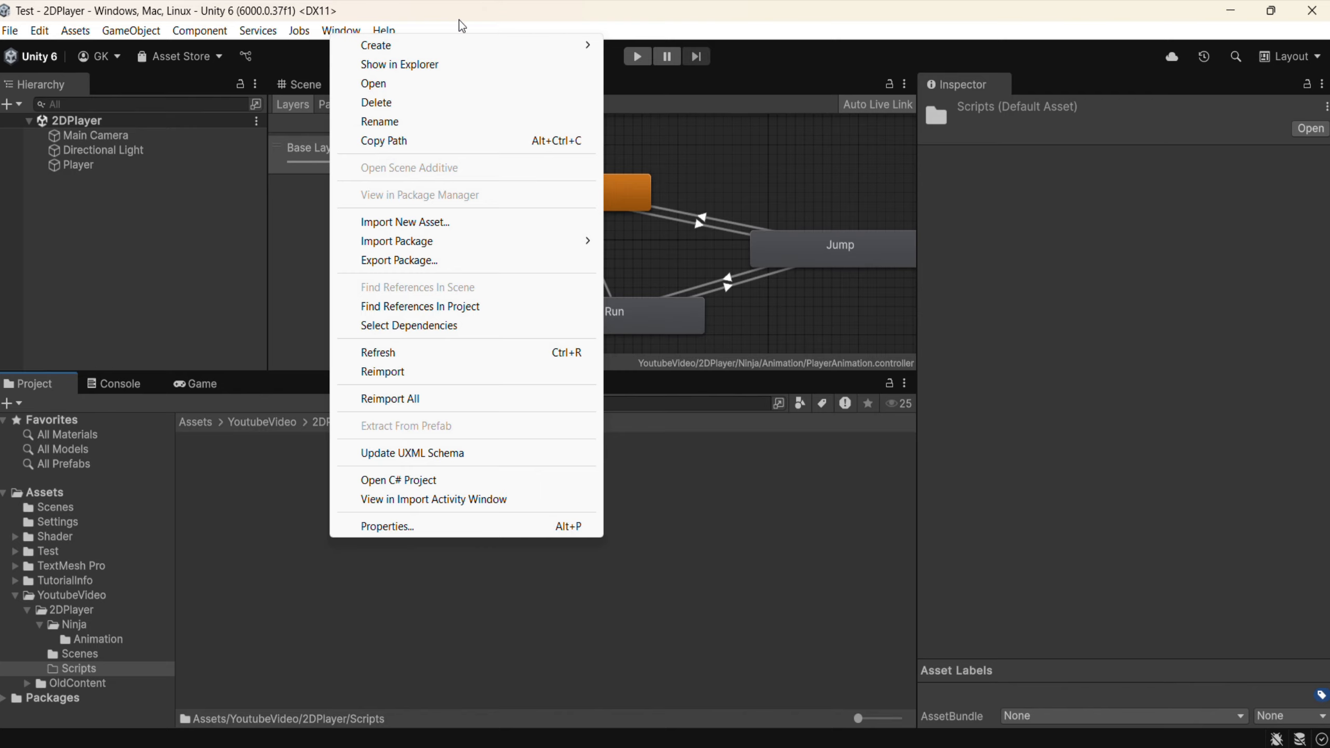
mouse_move(430, 45)
left_click(700, 84)
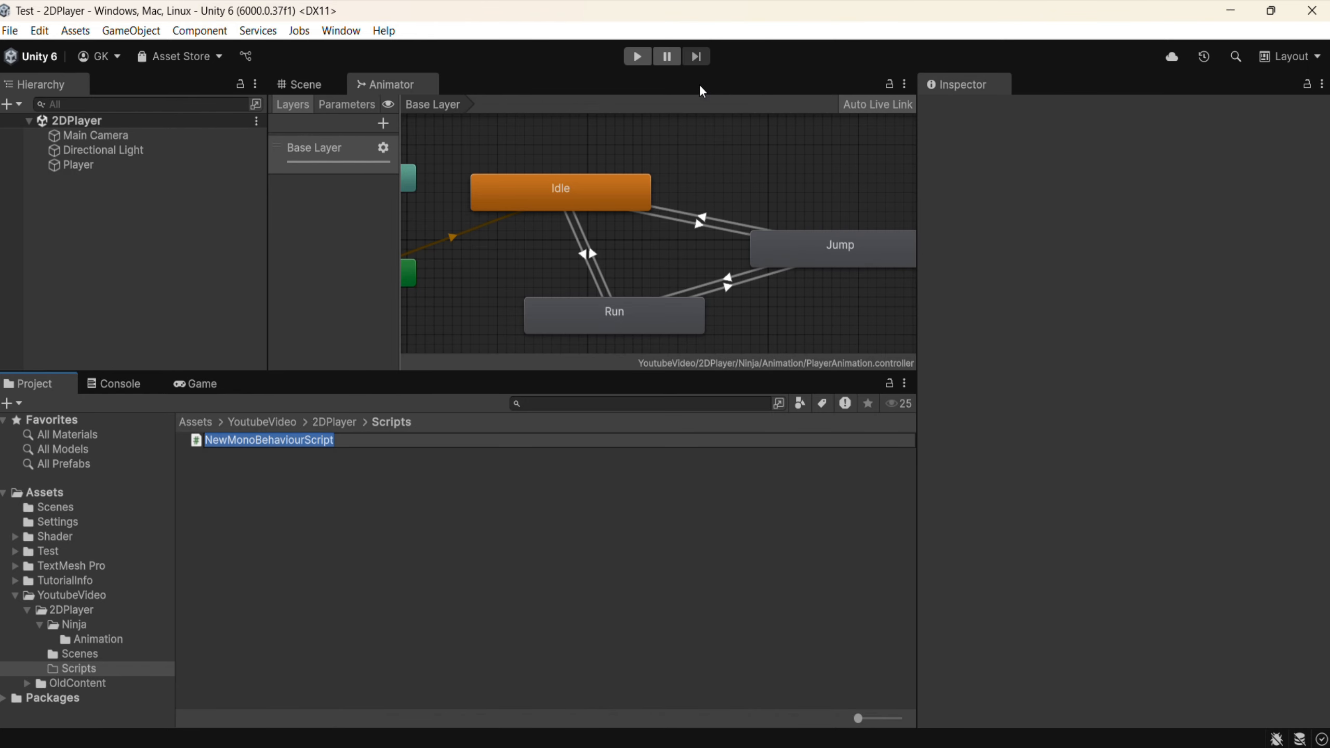
type("Player")
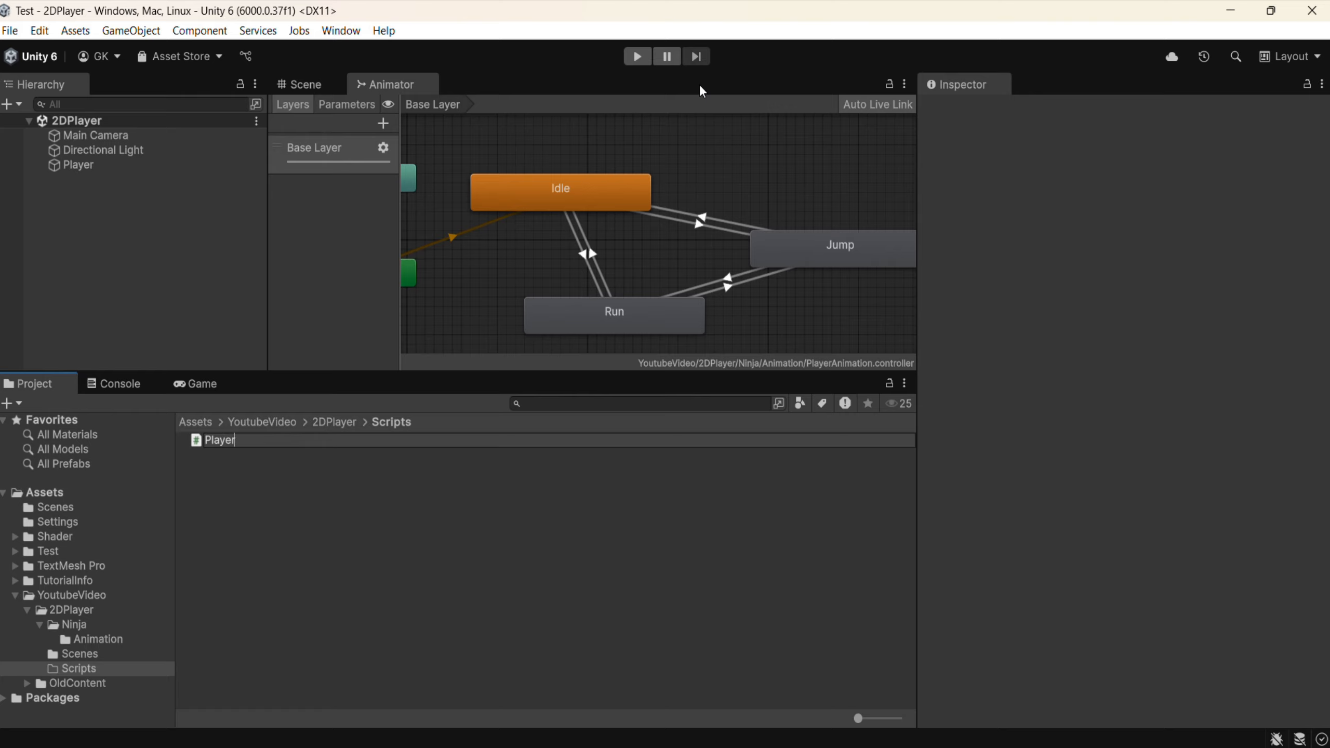
type("oveme")
key("Return")
key("Return")
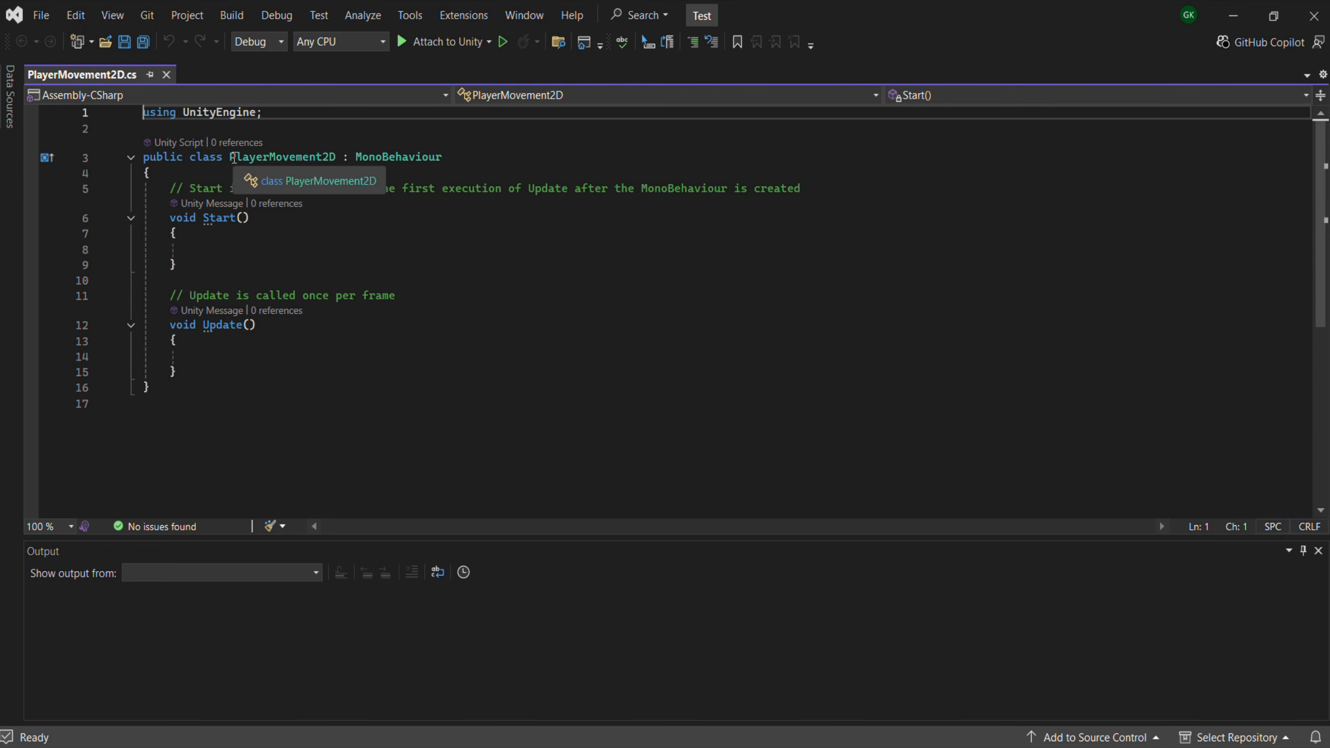
Step: Delete the default Start and Update methods with their comments from the PlayerMovement2D class
key("ctrl+s")
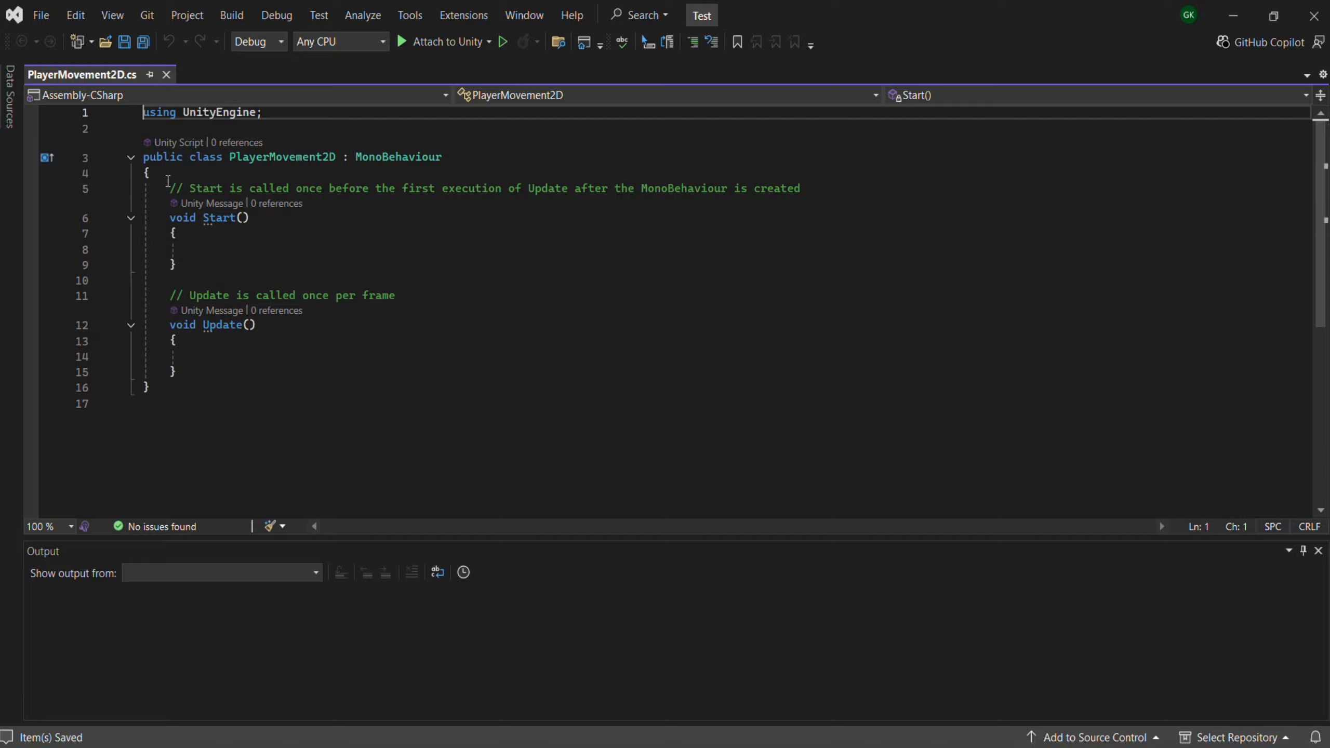
left_click_drag(168, 187, 221, 370)
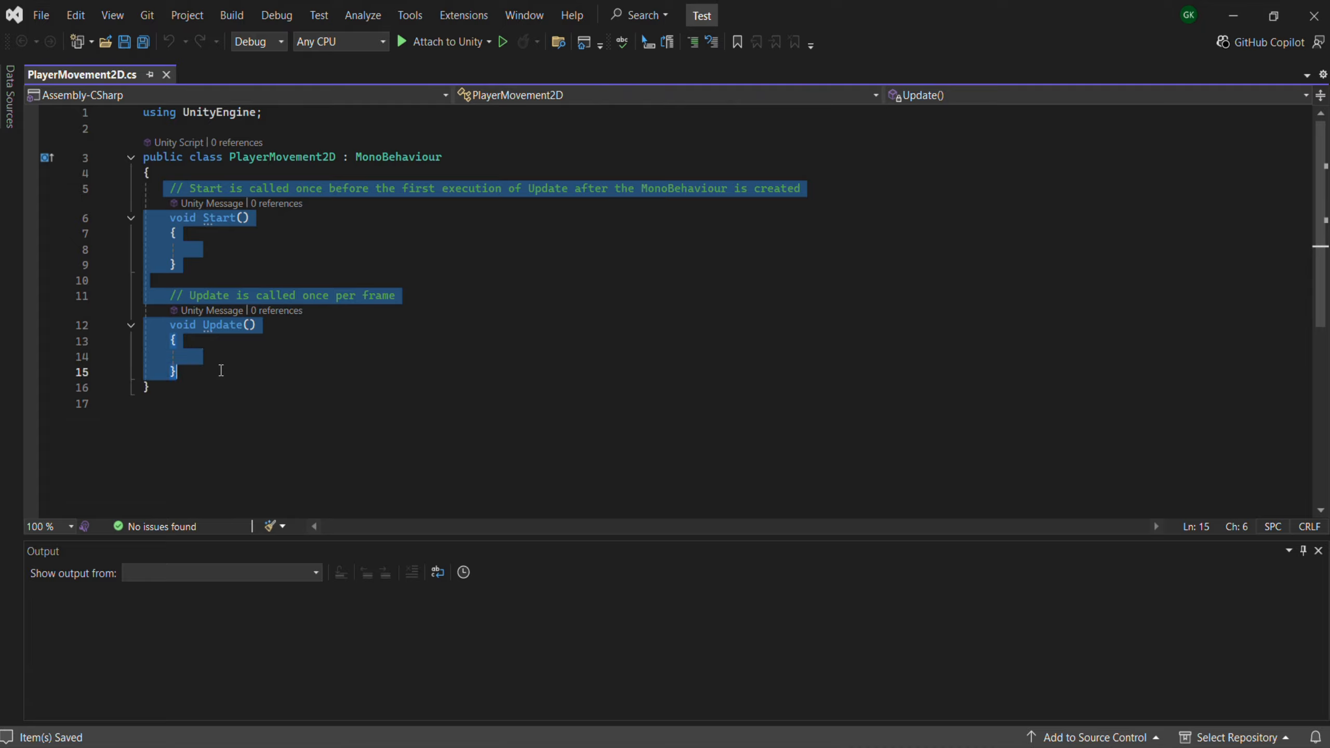
key("Delete")
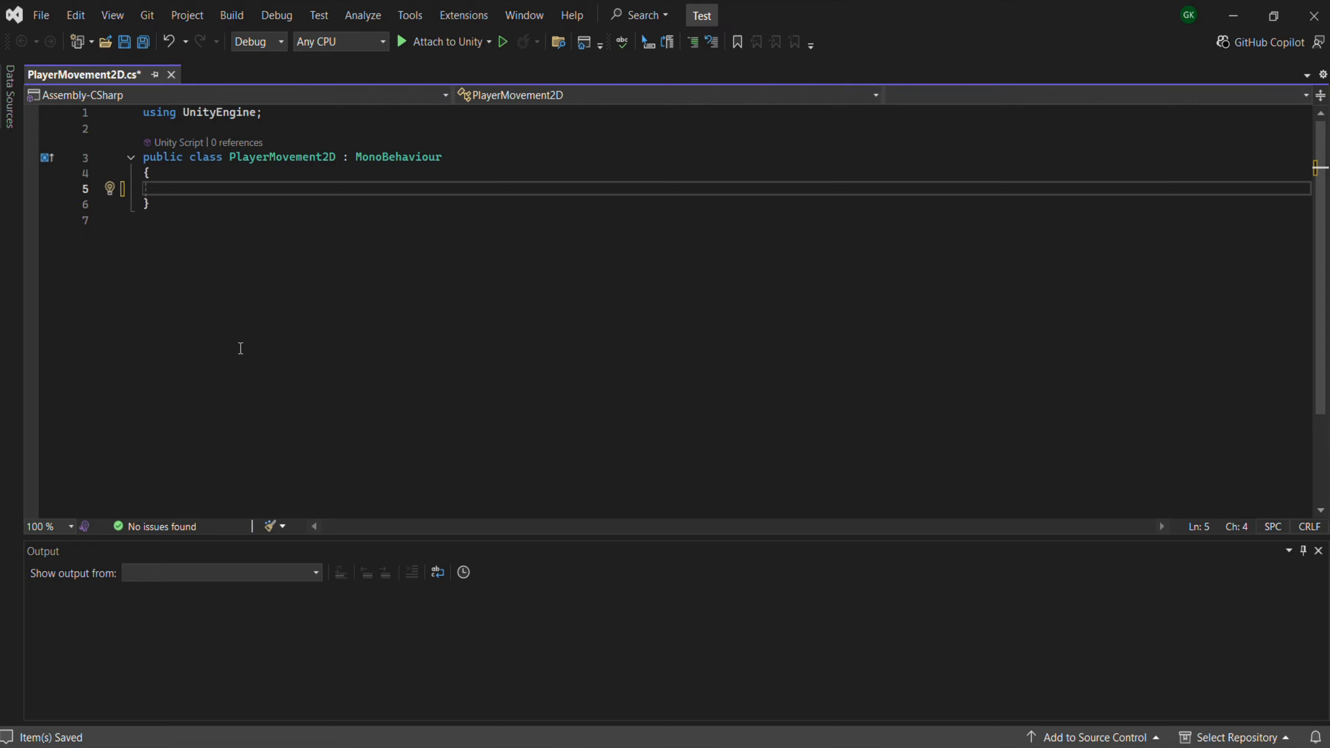
Step: Declare the public float fields movespeed = 5f and jumpforce = 7f in the class
type("public float")
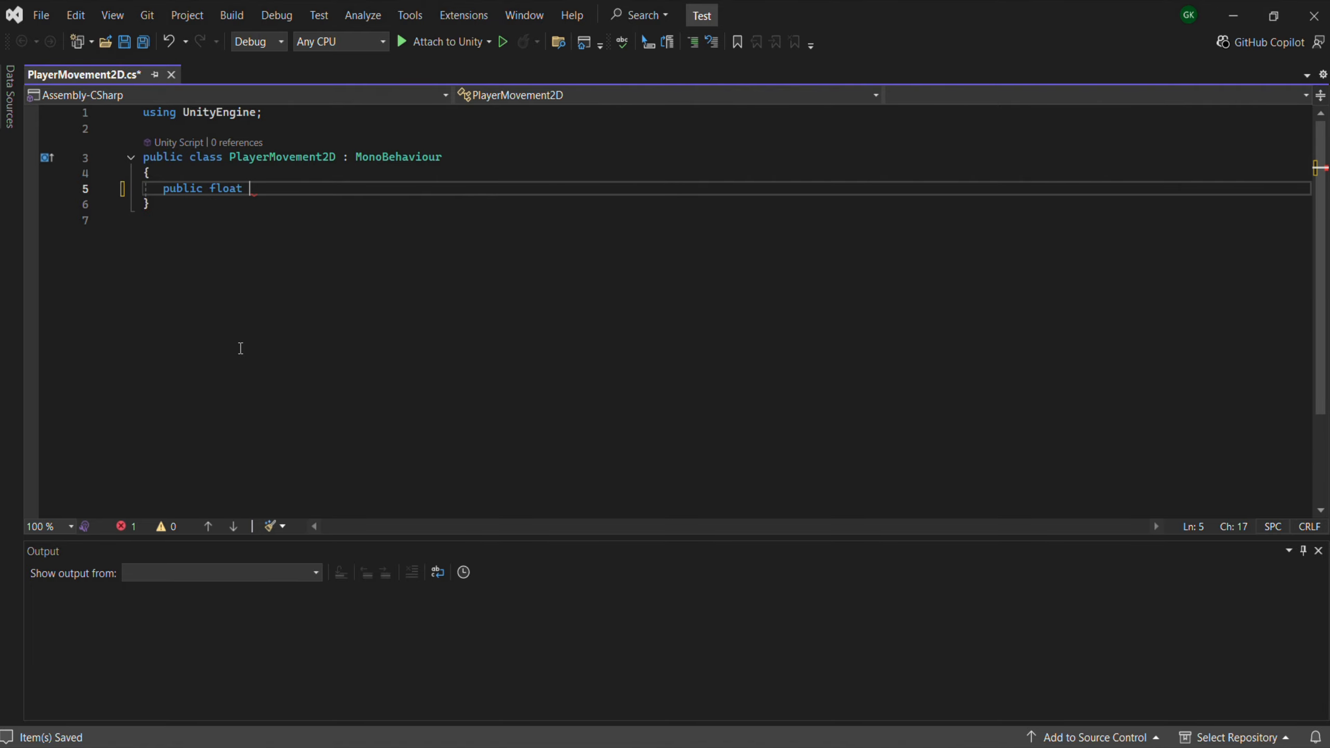
type(" move")
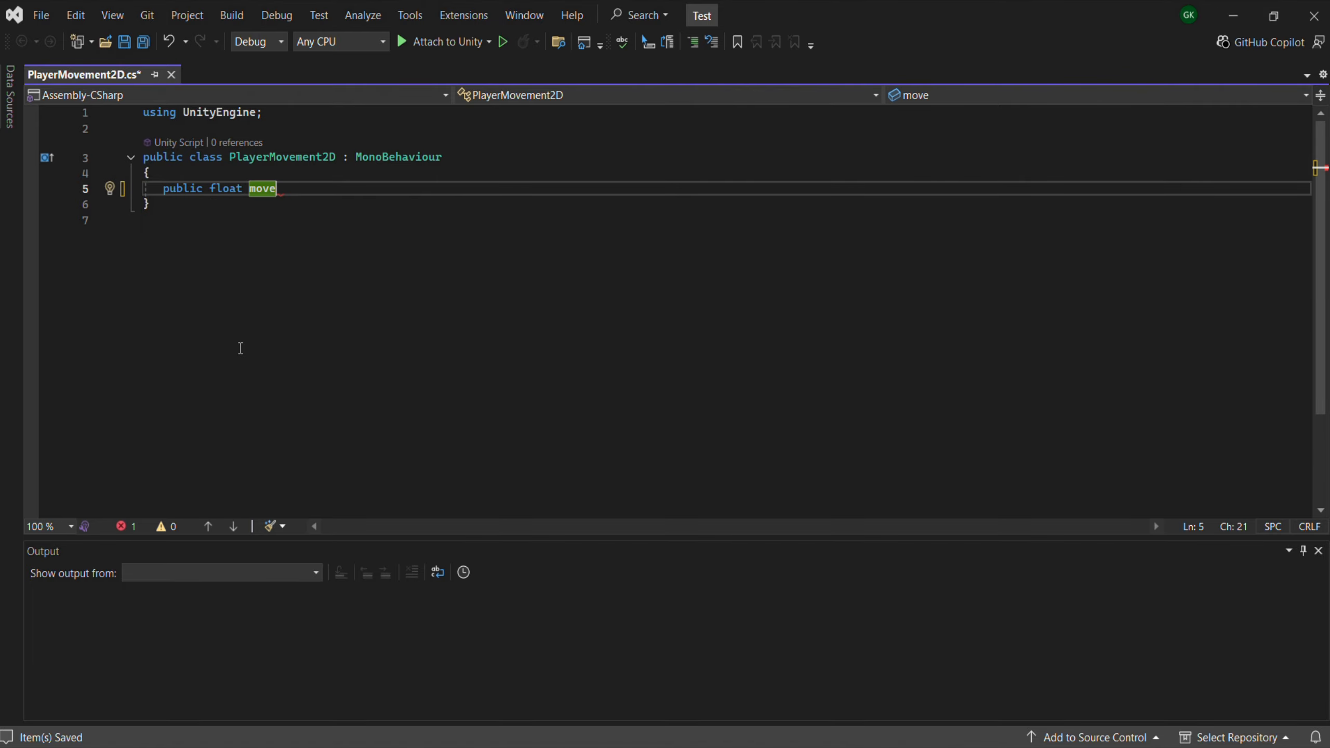
type("speed = 5f;")
key("Return")
type("public float jumpforec")
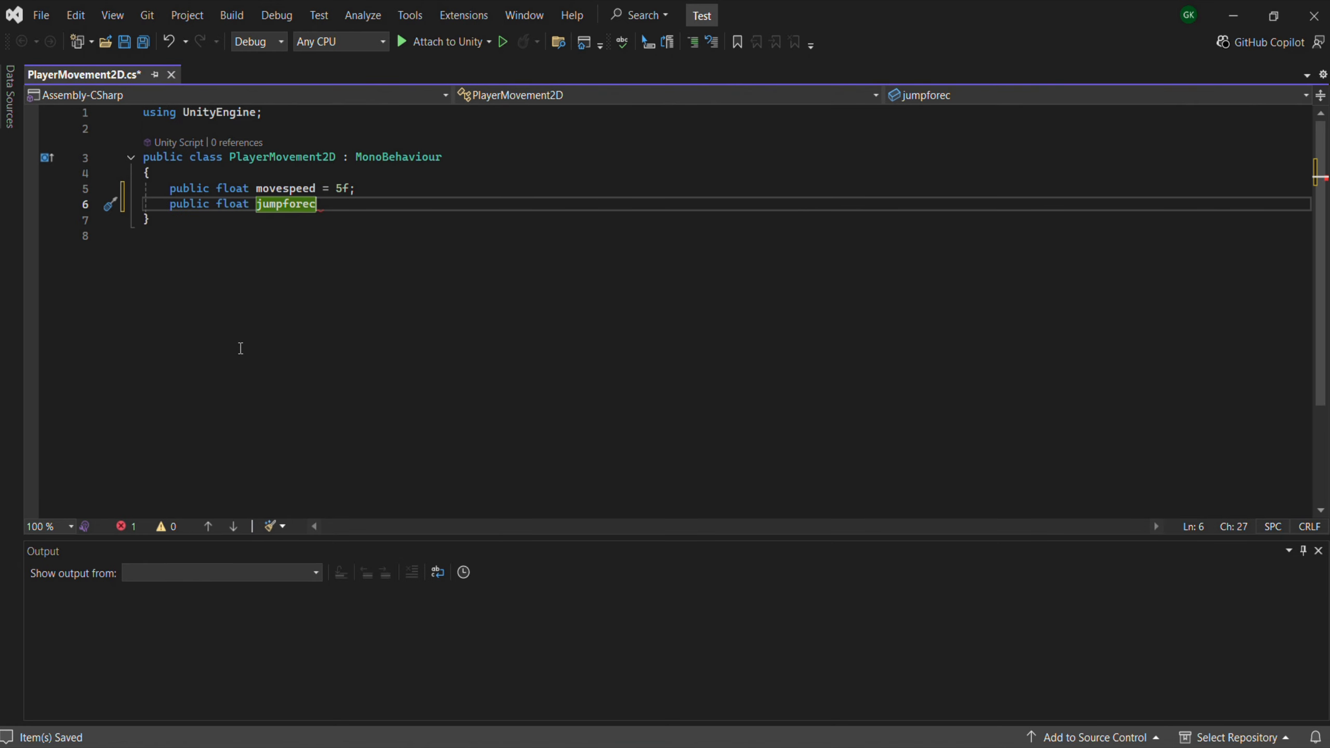
key("BackSpace")
key("BackSpace")
type("ce = 7f;")
Step: Below the float fields, declare the private fields Rigidbody2D rb, Animator anim and bool isGround
key("Return")
key("Return")
type("private Rigidbody2d")
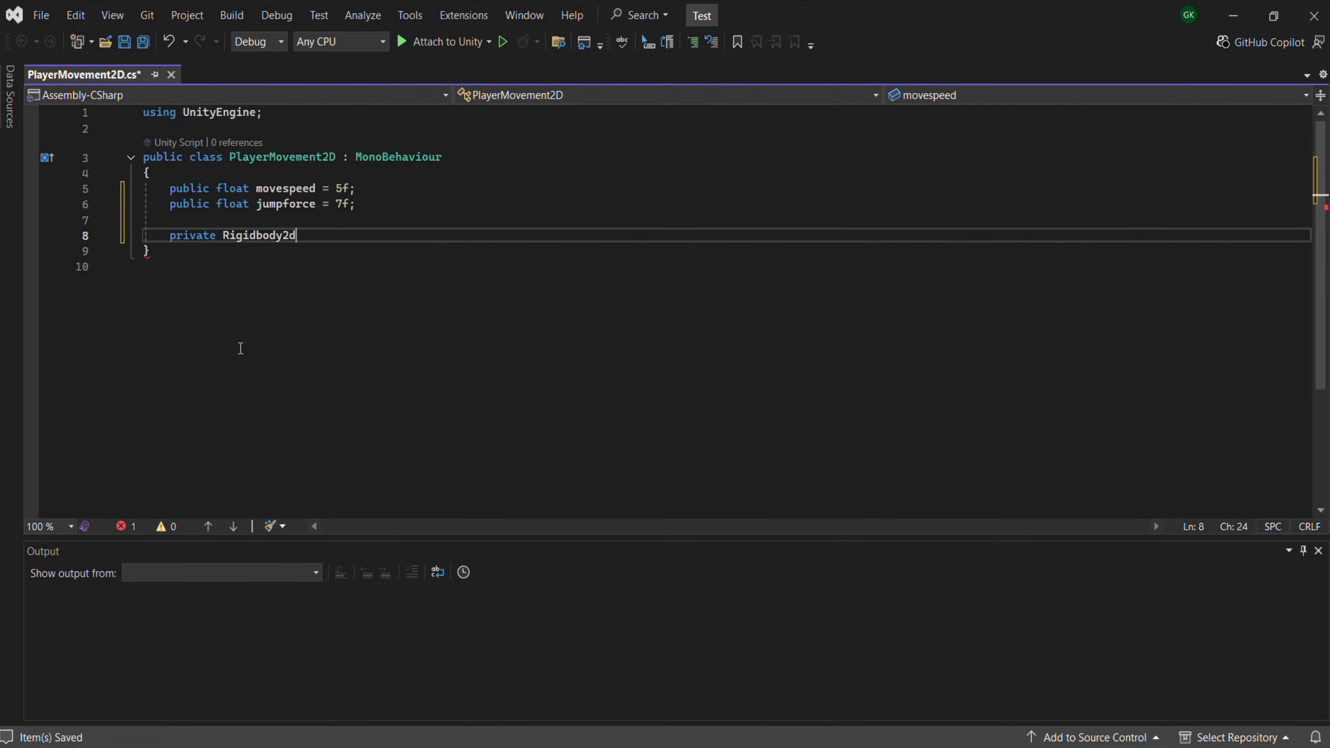
key("Tab")
type("rb;")
key("Return")
type("private Animato")
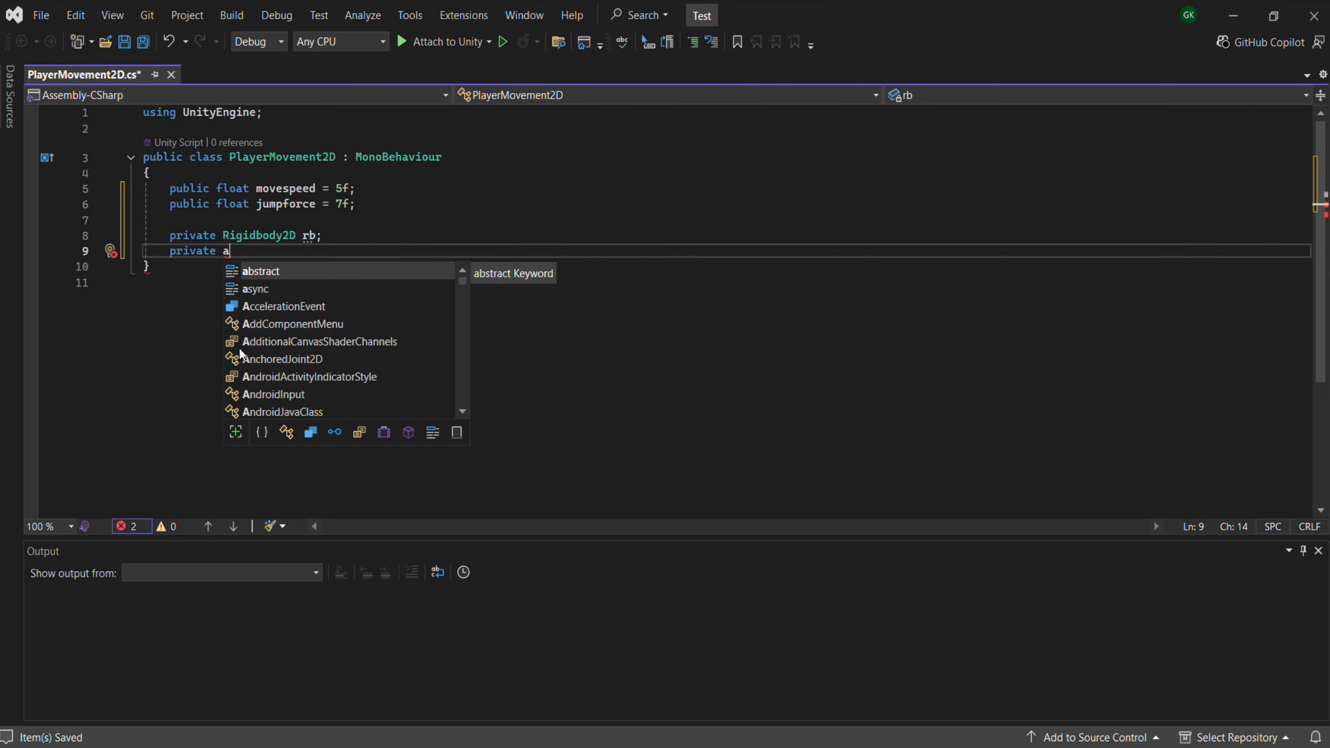
key("Tab")
type("anim;")
key("Return")
type("bool isGround;")
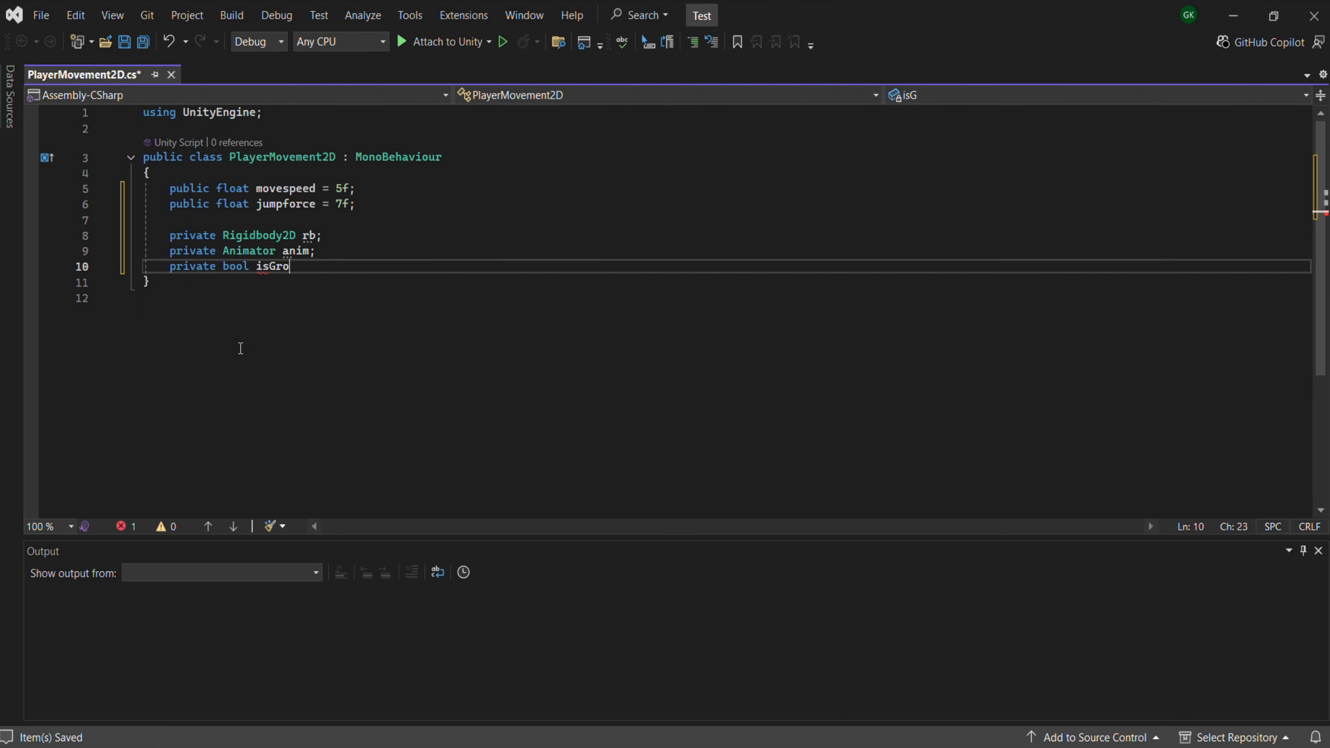
Step: Add a Start method that assigns rb and anim with GetComponent<Rigidbody2D>() and GetComponent<Animator>()
key("Return")
key("Return")
type("start")
key("Tab")
type("rb-")
key("BackSpace")
key("BackSpace")
type("=GetComponent<Rigidbody2D>();")
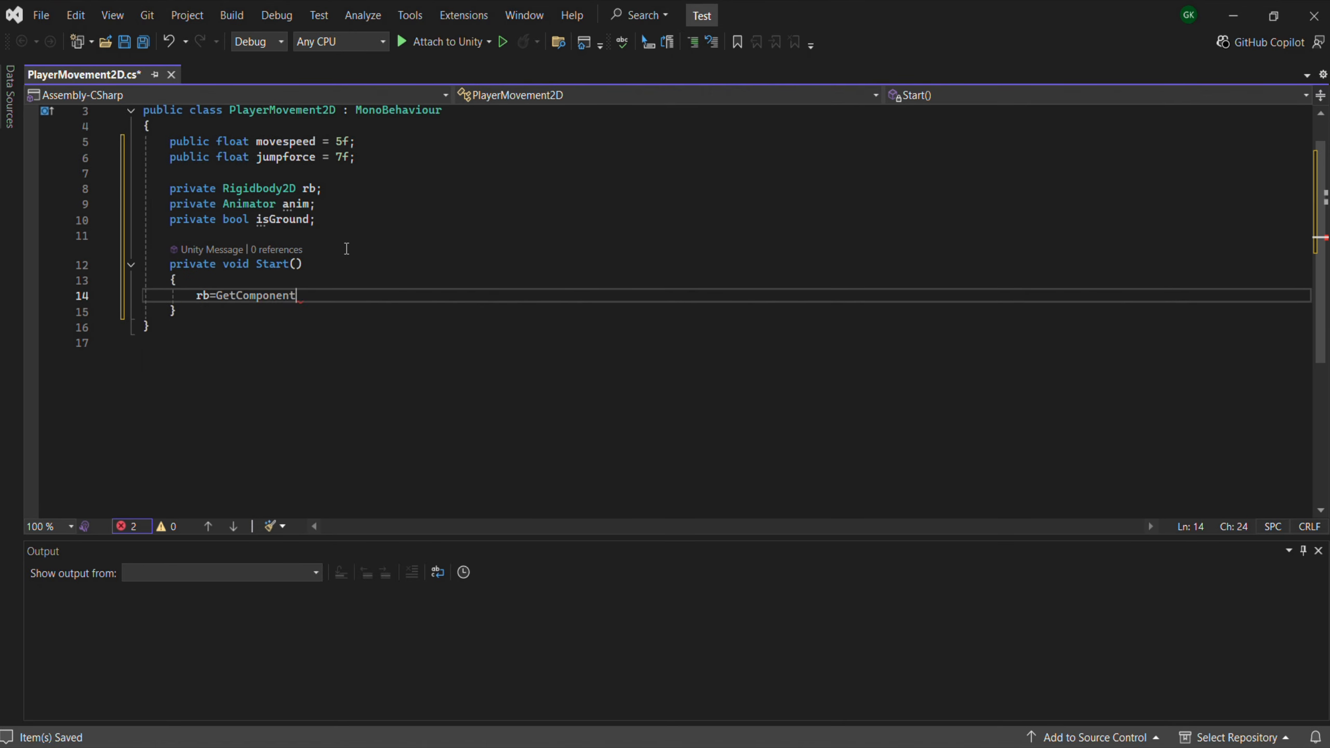
key("Return")
type("anim=GetComponent<Animator>();")
key("Down")
Step: Add an Update method that stores Input.GetAxis("Horizontal") in a float named moveInput
key("Return")
key("Return")
type("update")
key("Tab")
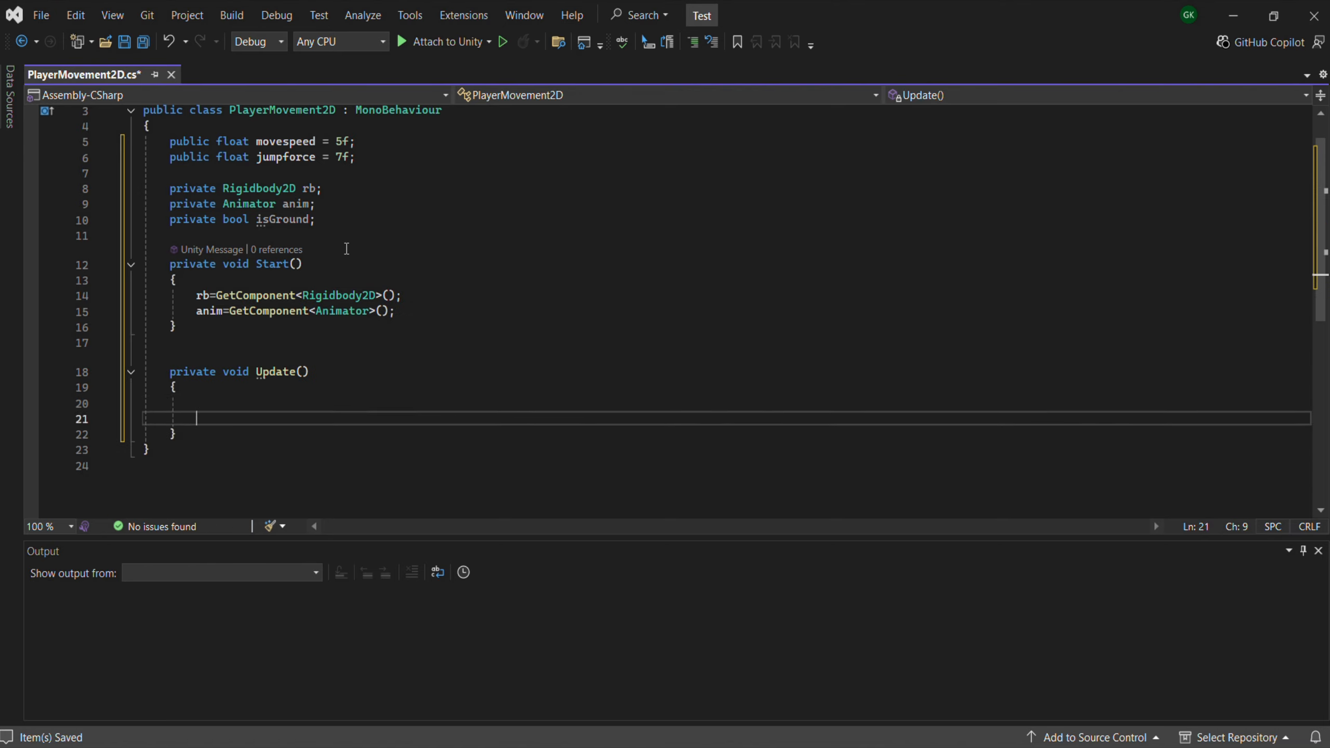
type("float moveInput = input.get")
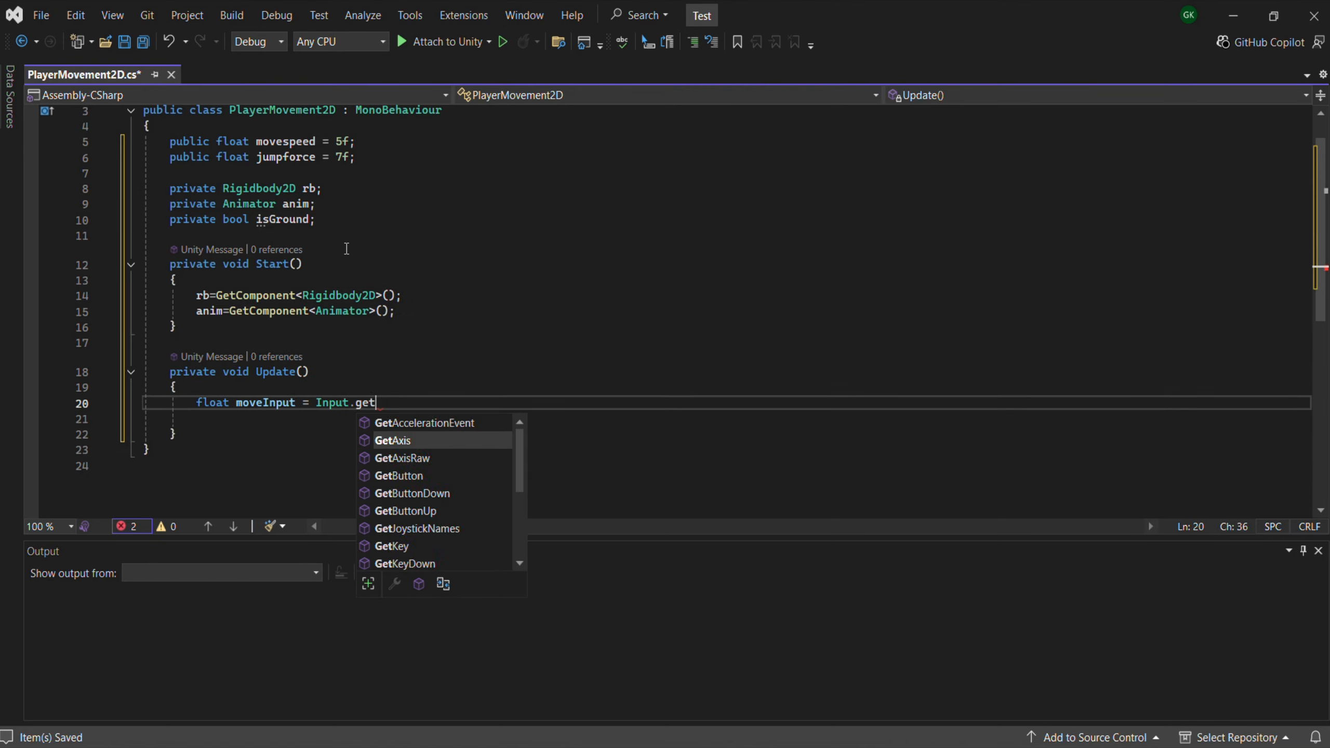
key("Tab")
type("(\"Horizontal\");")
key("Return")
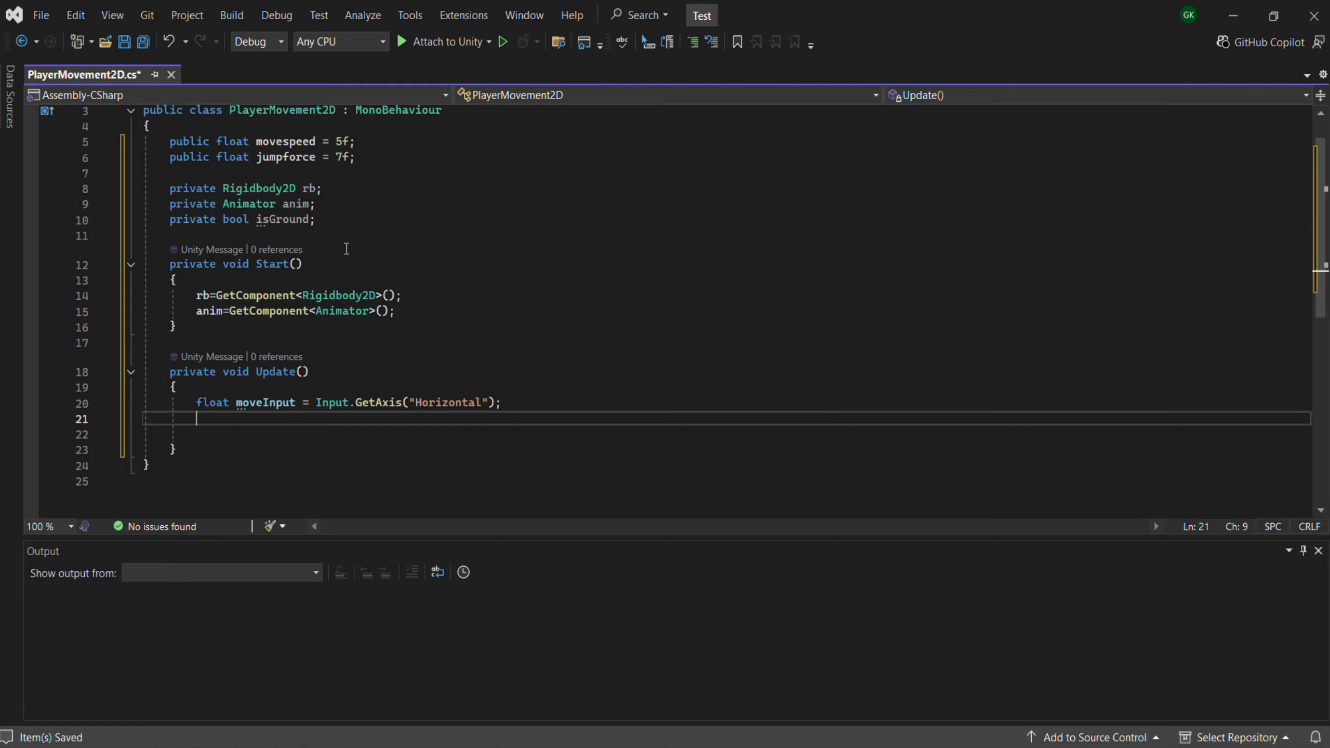
Step: In Update, set rb.linearVelocity to new Vector2(moveInput*movespeed,rb.linearVelocity.y)
type("rb.linearVelocity = new Ve")
key("Tab")
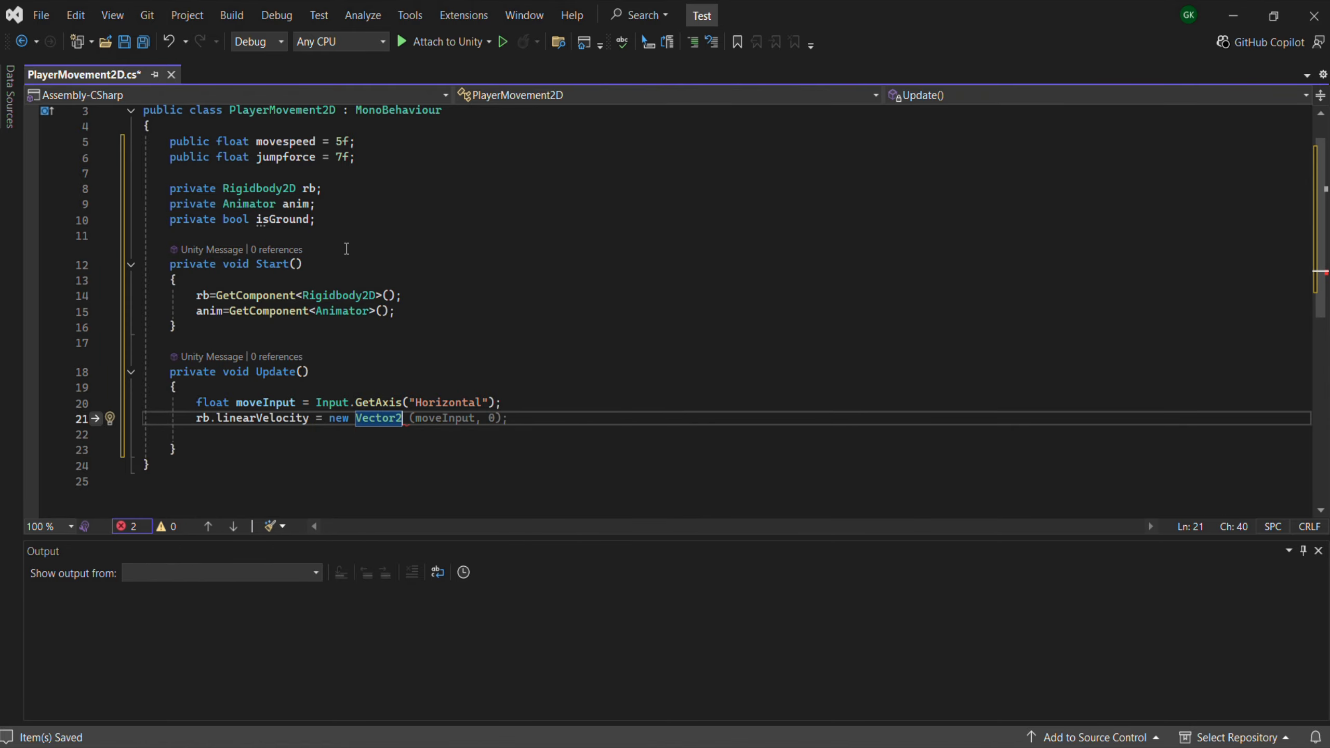
type("(moveInput*movespeed,rb.linearVelocity.y);")
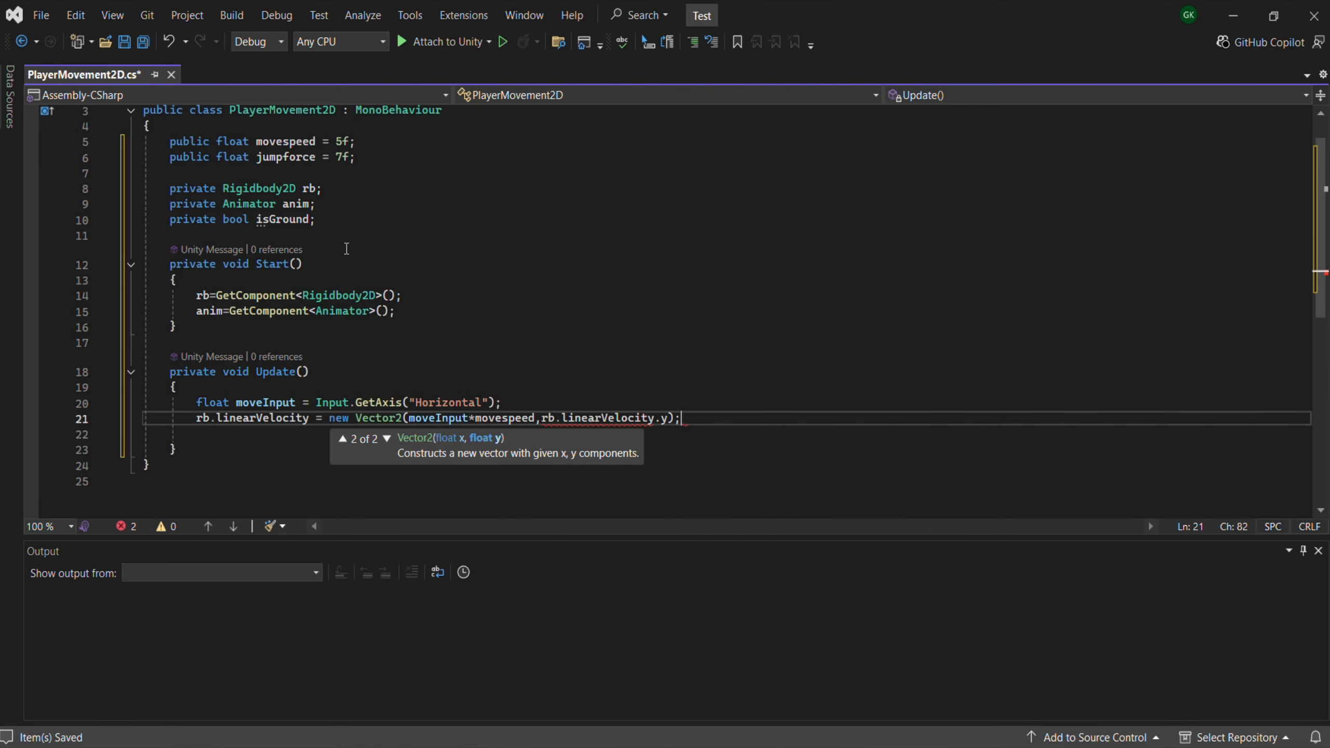
Step: Below the velocity line in Update, add the condition if(Input.GetKeyDown(KeyCode.Space))
key("Return")
key("Return")
type("if(Input.getk")
key("Down")
key("Tab")
type("(KeyCode.Space))")
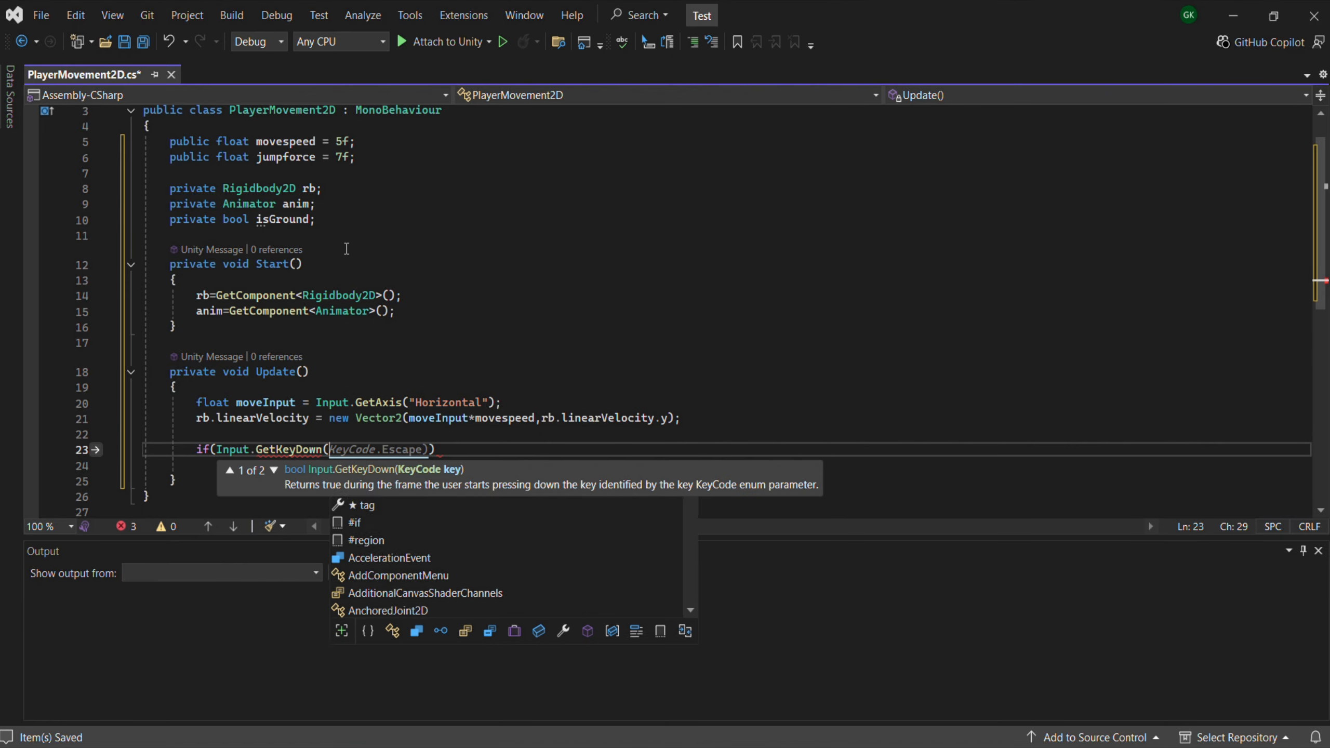
Step: Give the Space key condition a body that sets rb.linearVelocity to new Vector2(rb.linearVelocity.x, jumpforce)
key("Return")
type("{")
key("Return")
key("Tab")
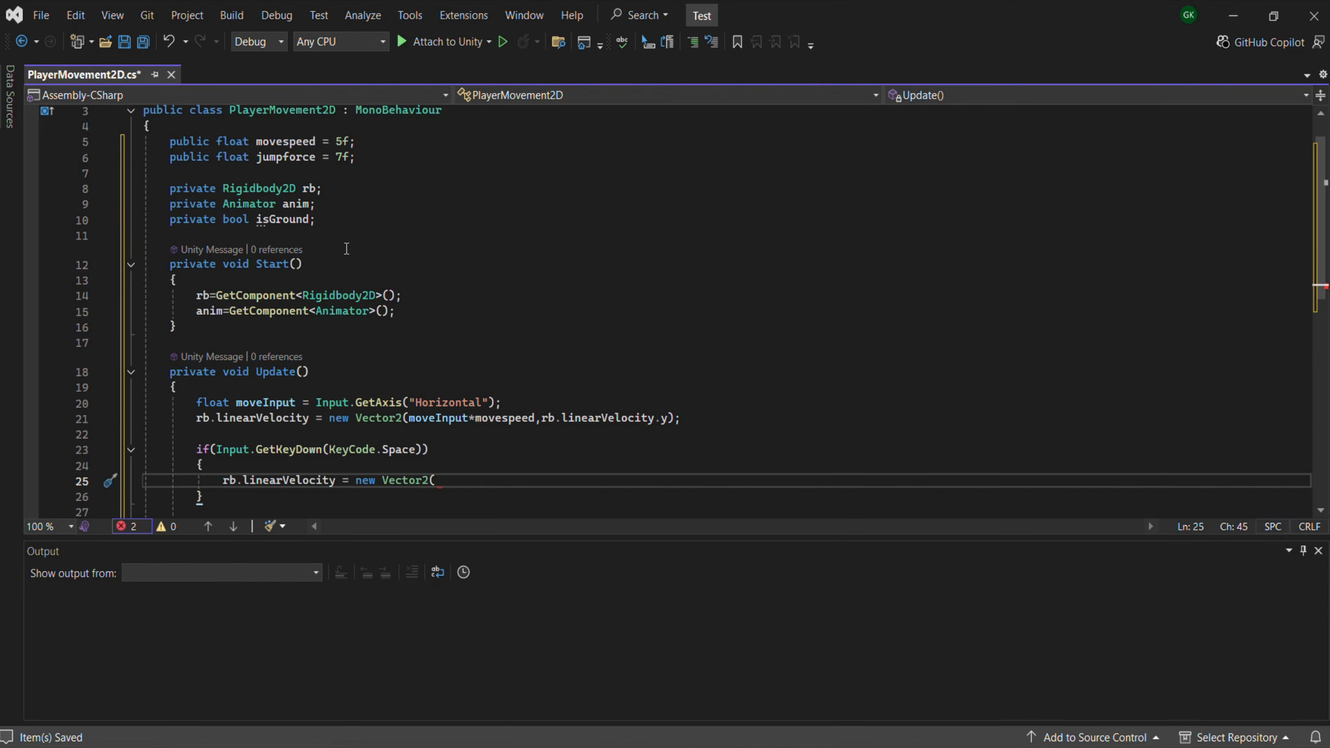
type("rb.linearVelocity.x, jumpforce);")
key("Return")
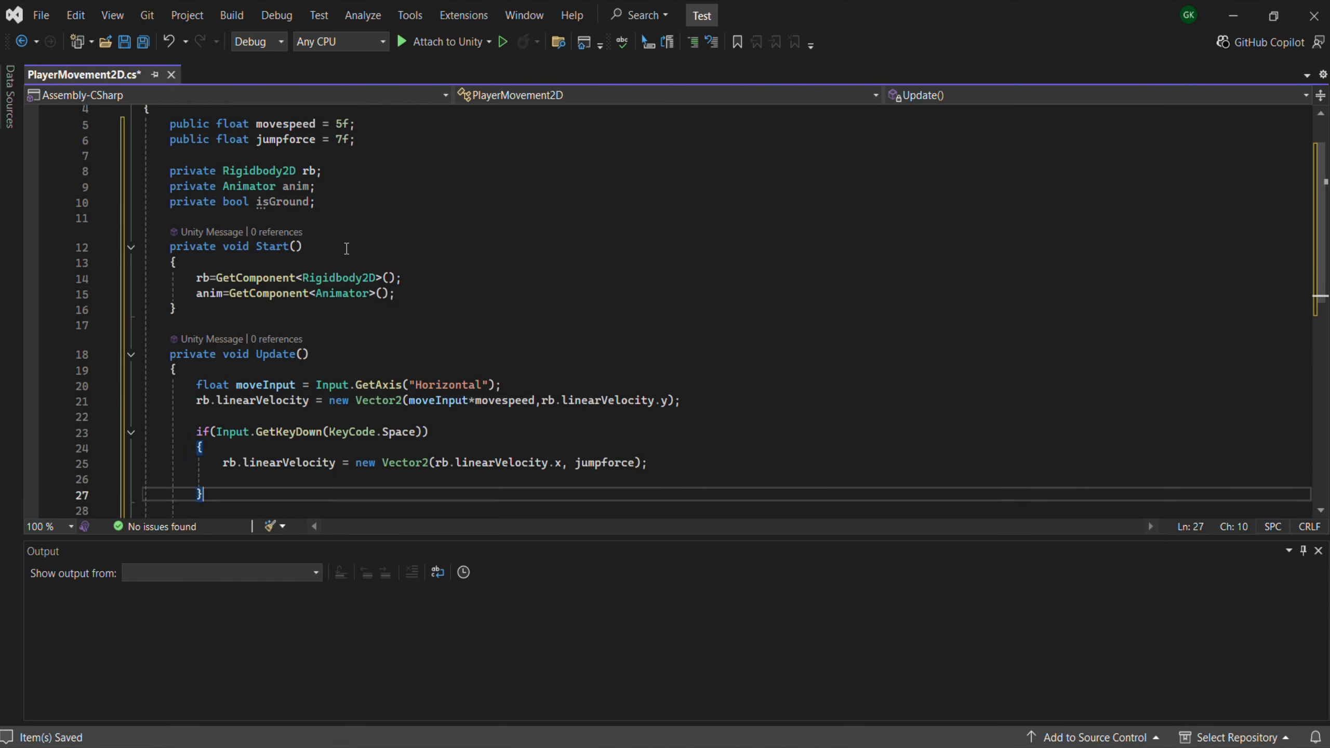
Step: After the jump block, declare float speed = Mathf.Abs(rb.linearVelocity.x);
key("Down")
key("Down")
key("Return")
type("float speed = Mathf.Abs(rb.linearVelocity.x);")
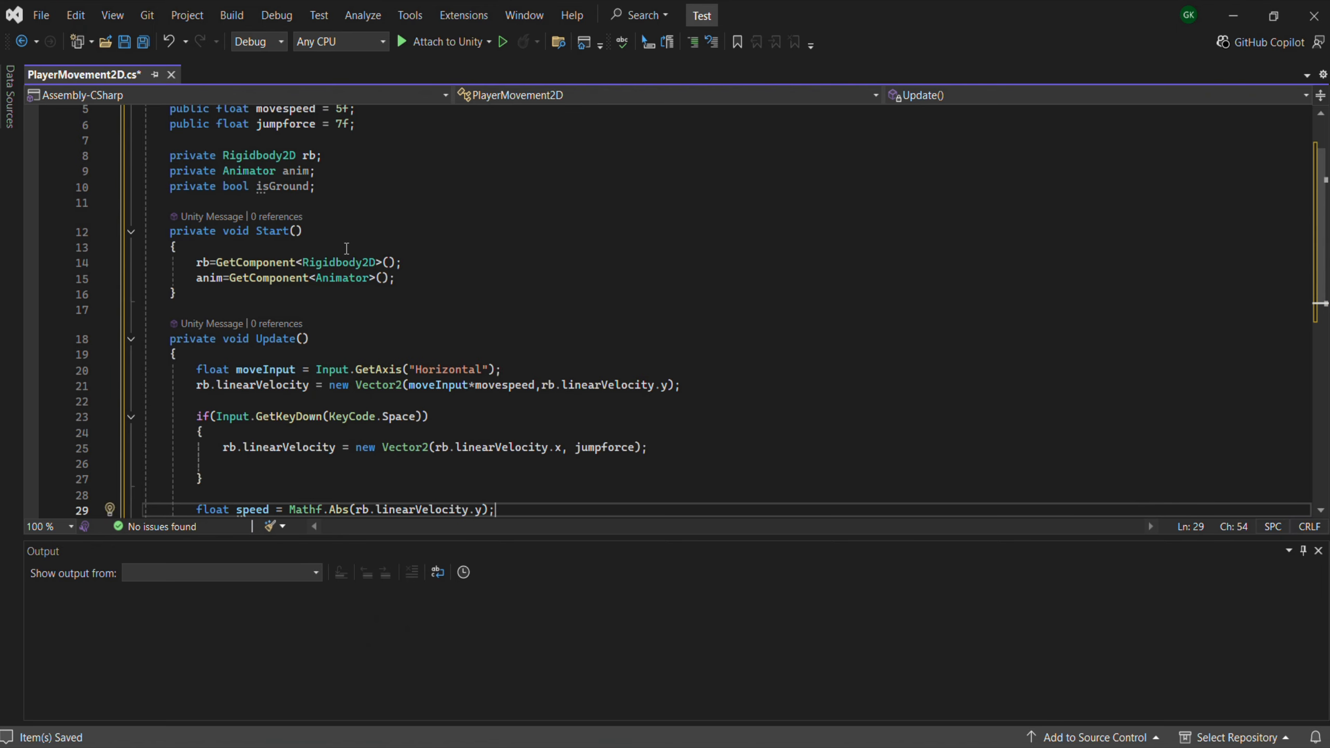
Step: Pass the speed value to the animator with anim.SetFloat("Speed", speed);
key("Return")
type("anim")
key("Escape")
type(".set")
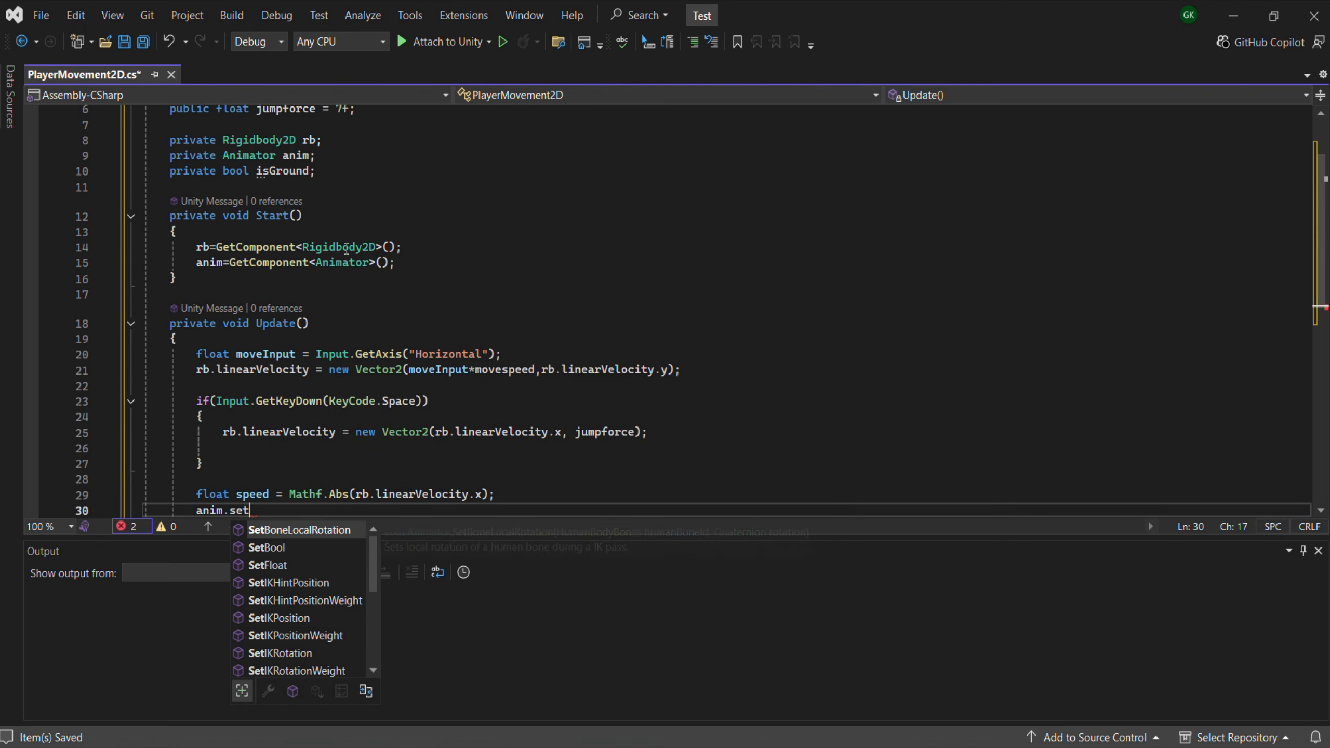
type("f")
key("Tab")
type("(\"s")
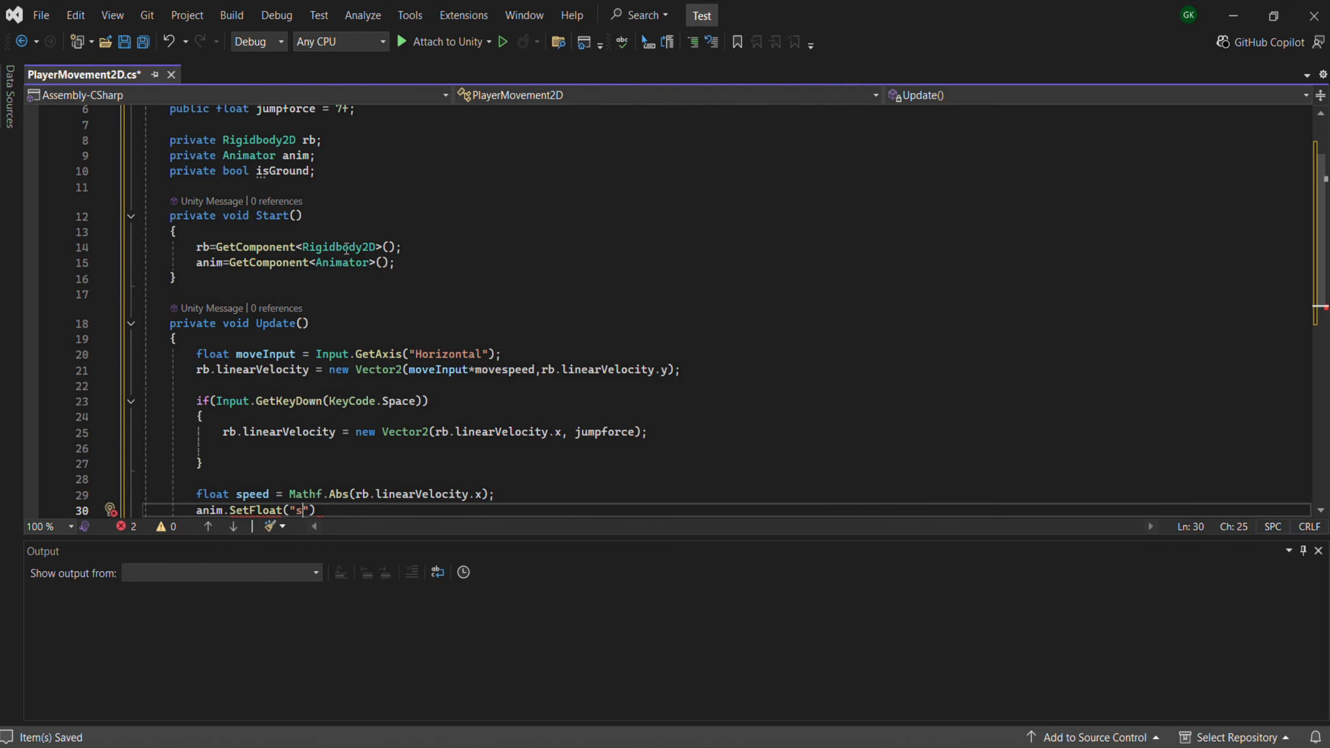
key("BackSpace")
type("Speed\", speed);")
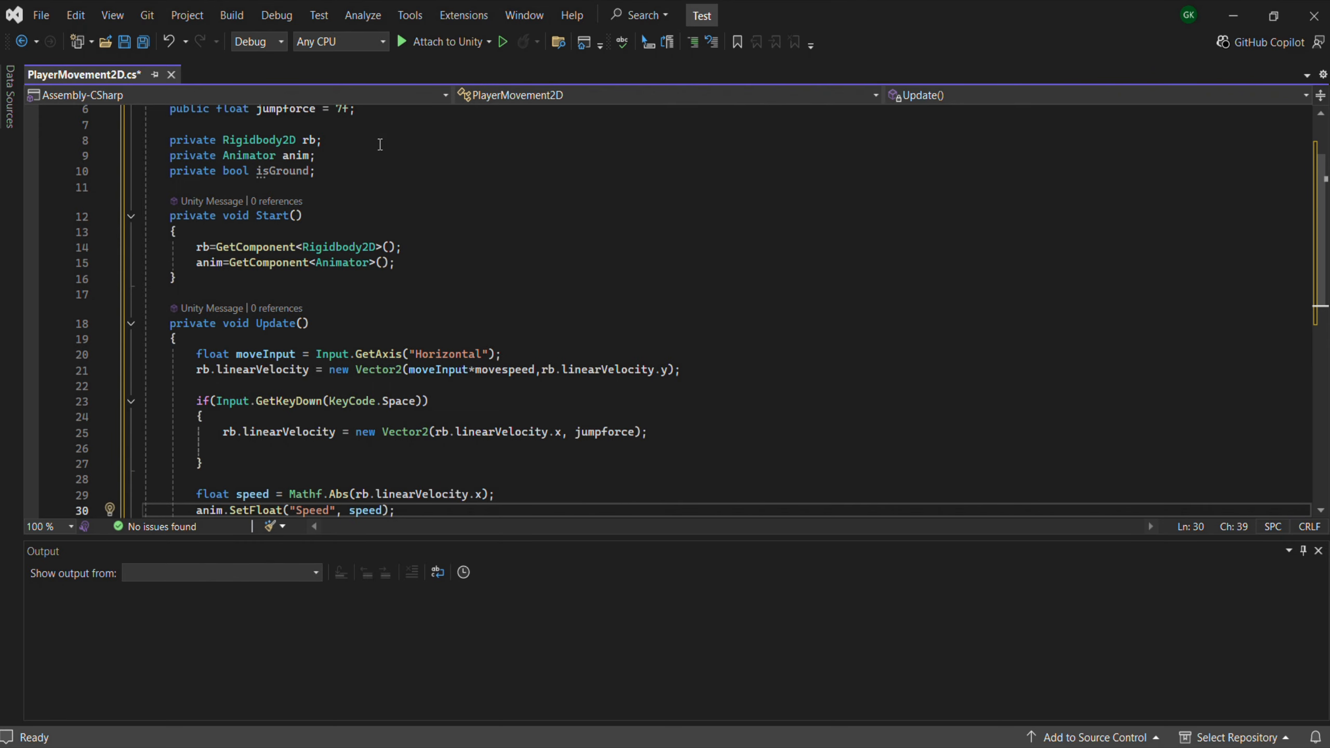
Step: Switch to Unity and check the names of the Animator parameters
scroll(489, 285, "down", 5)
mouse_move(846, 742)
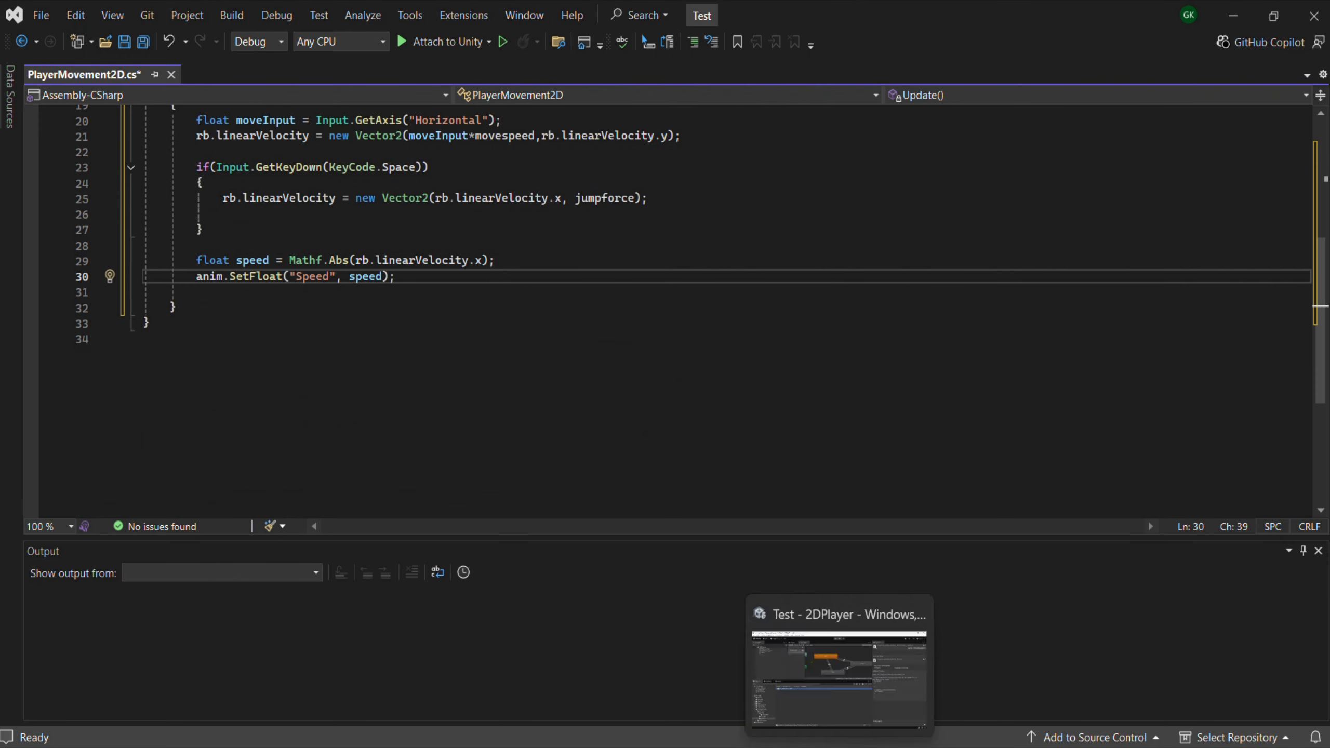
left_click(880, 692)
left_click(343, 108)
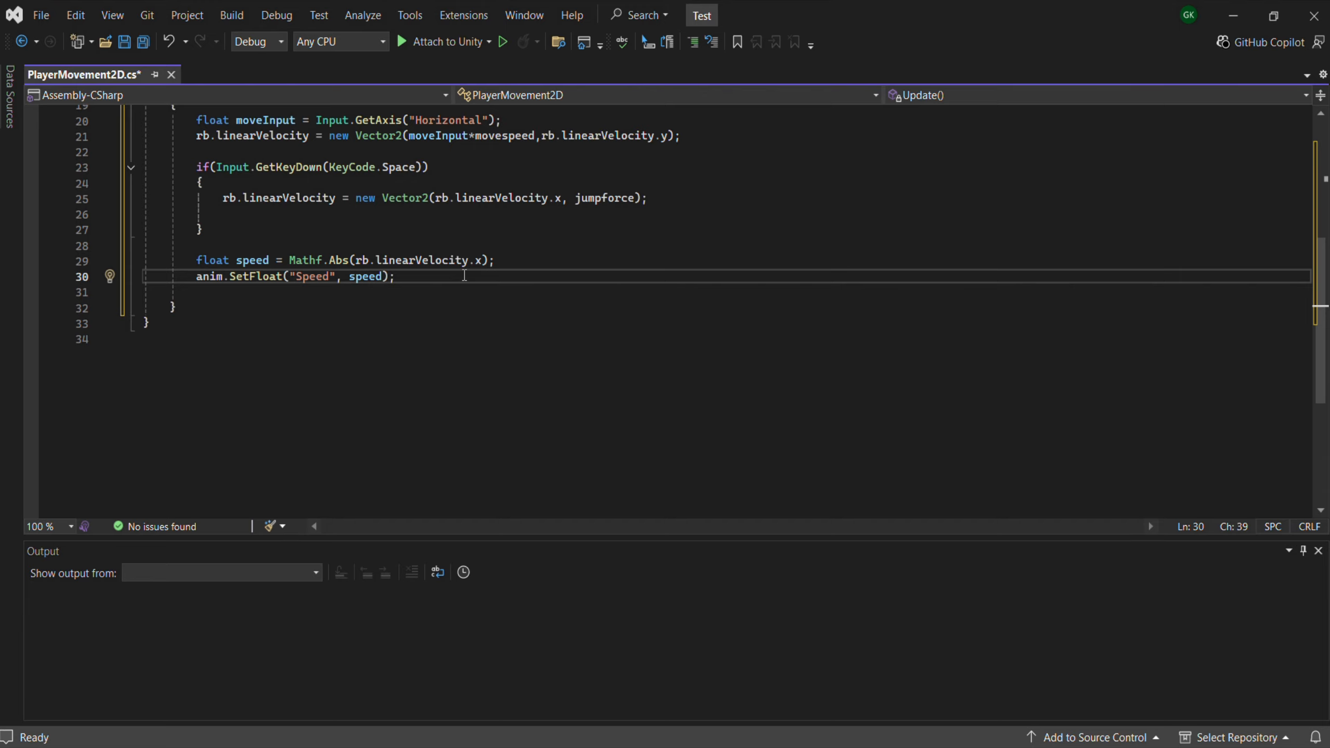
Step: Back in Visual Studio, add anim.SetBool("Ground",isGround); below the SetFloat line
type("a")
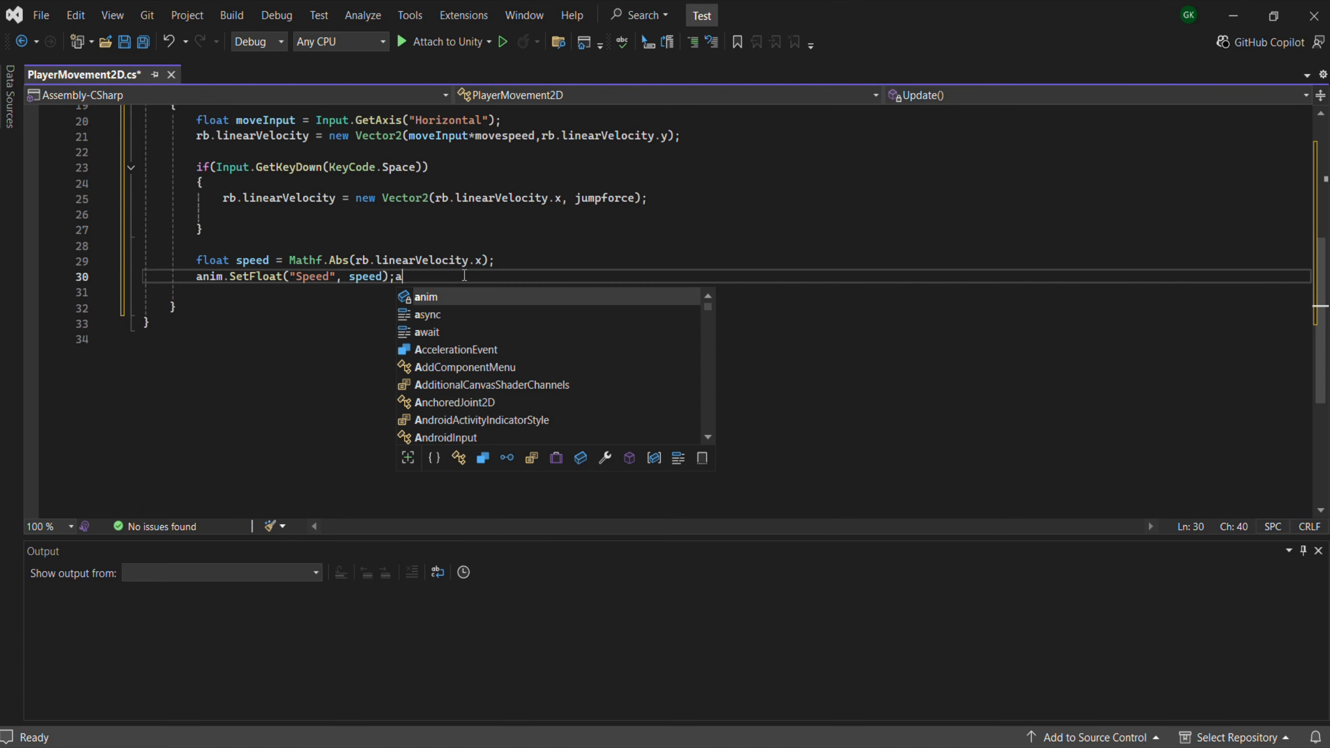
key("BackSpace")
key("Return")
type("an")
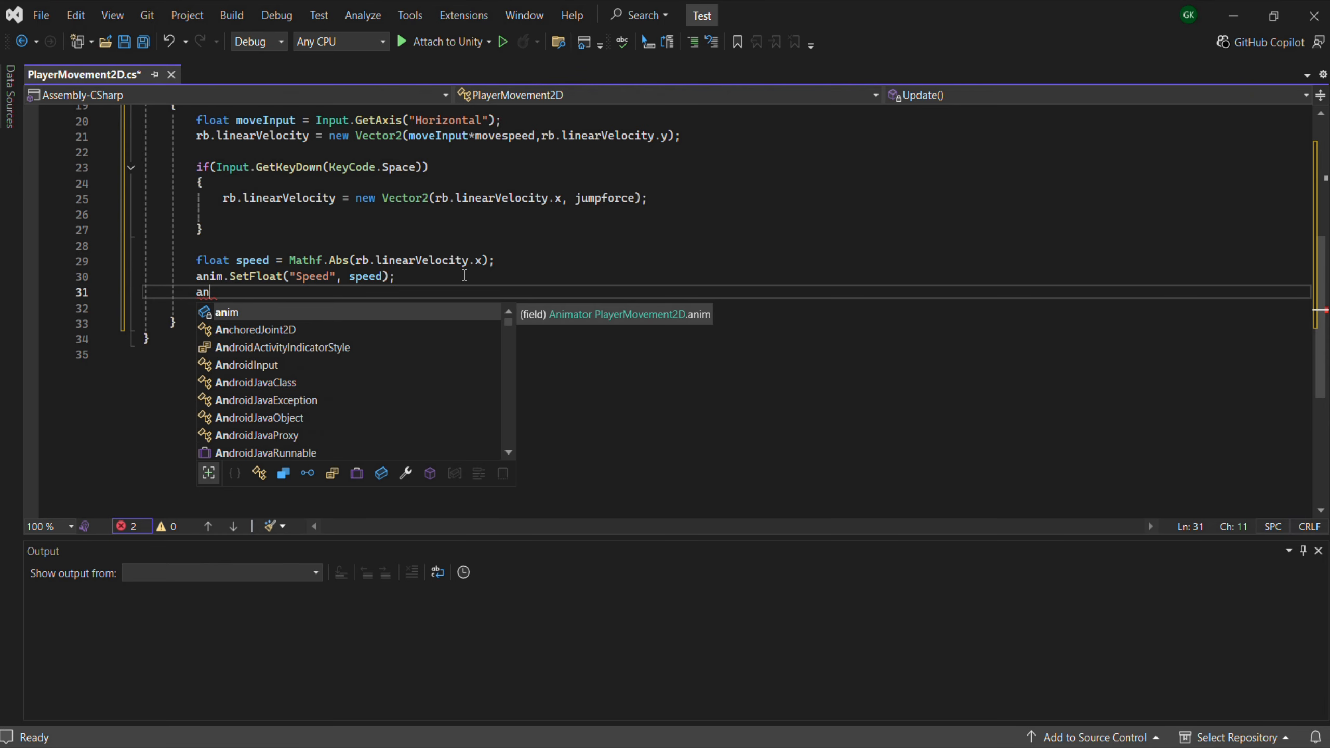
key("Tab")
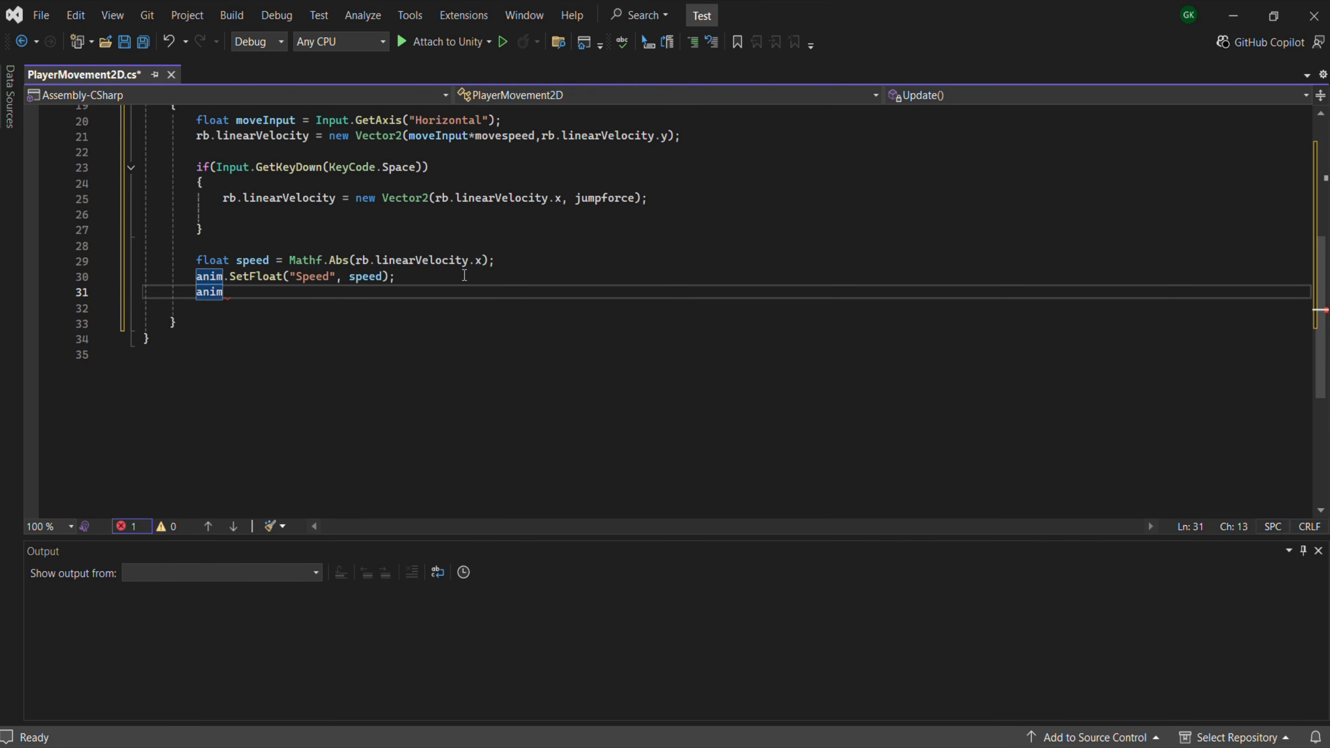
type(".set")
key("Up")
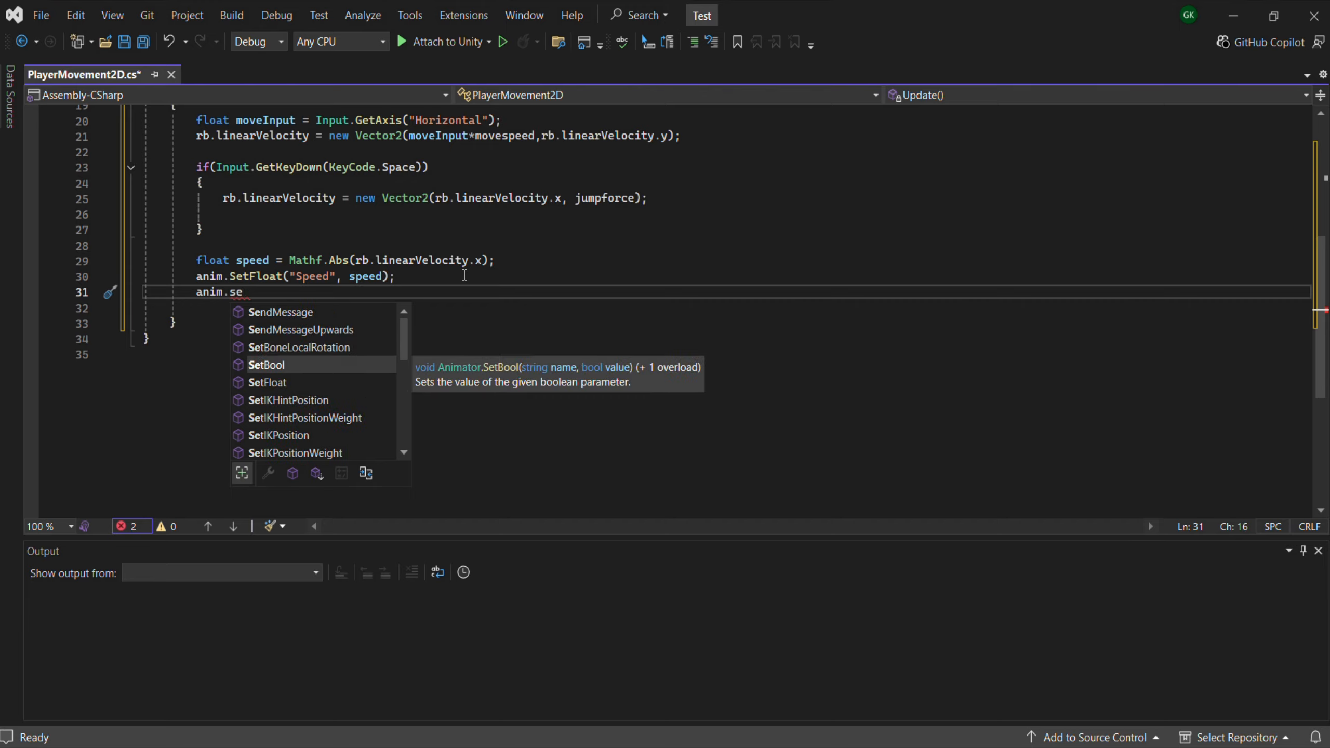
key("Tab")
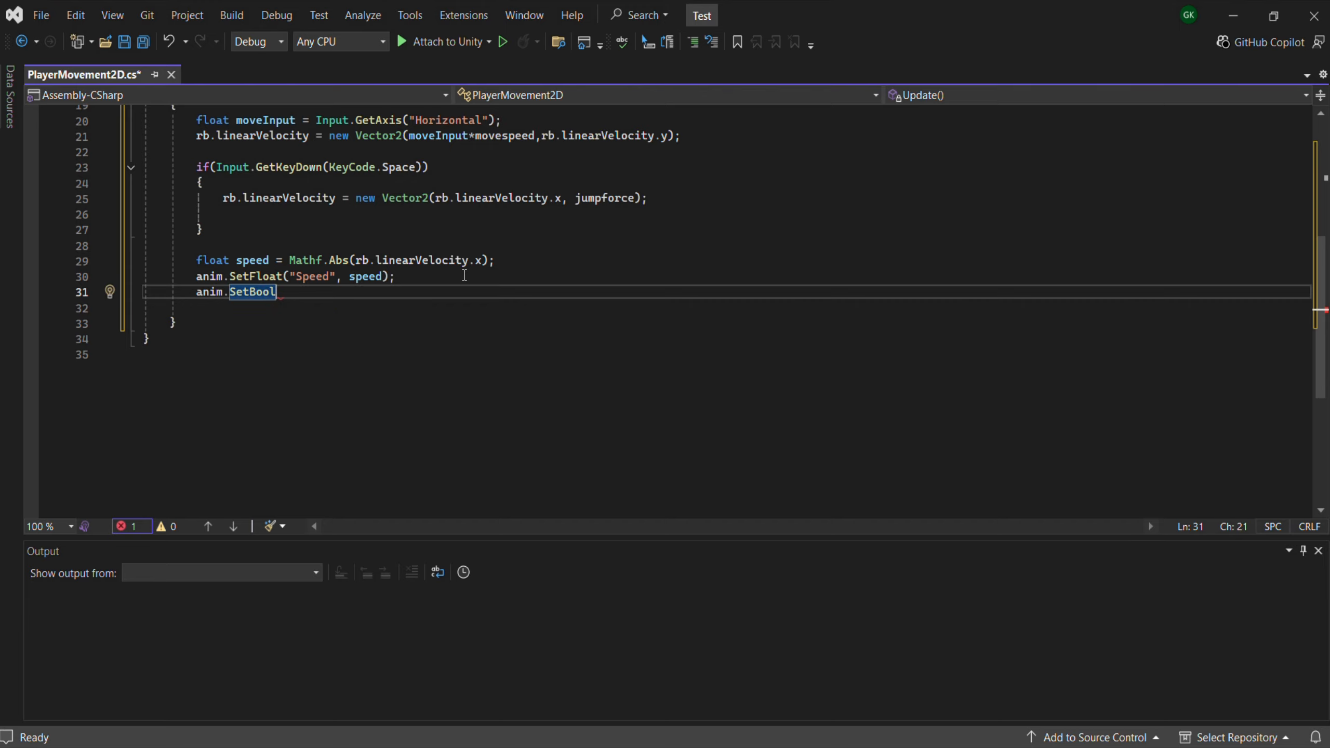
type("(\"Ground\",")
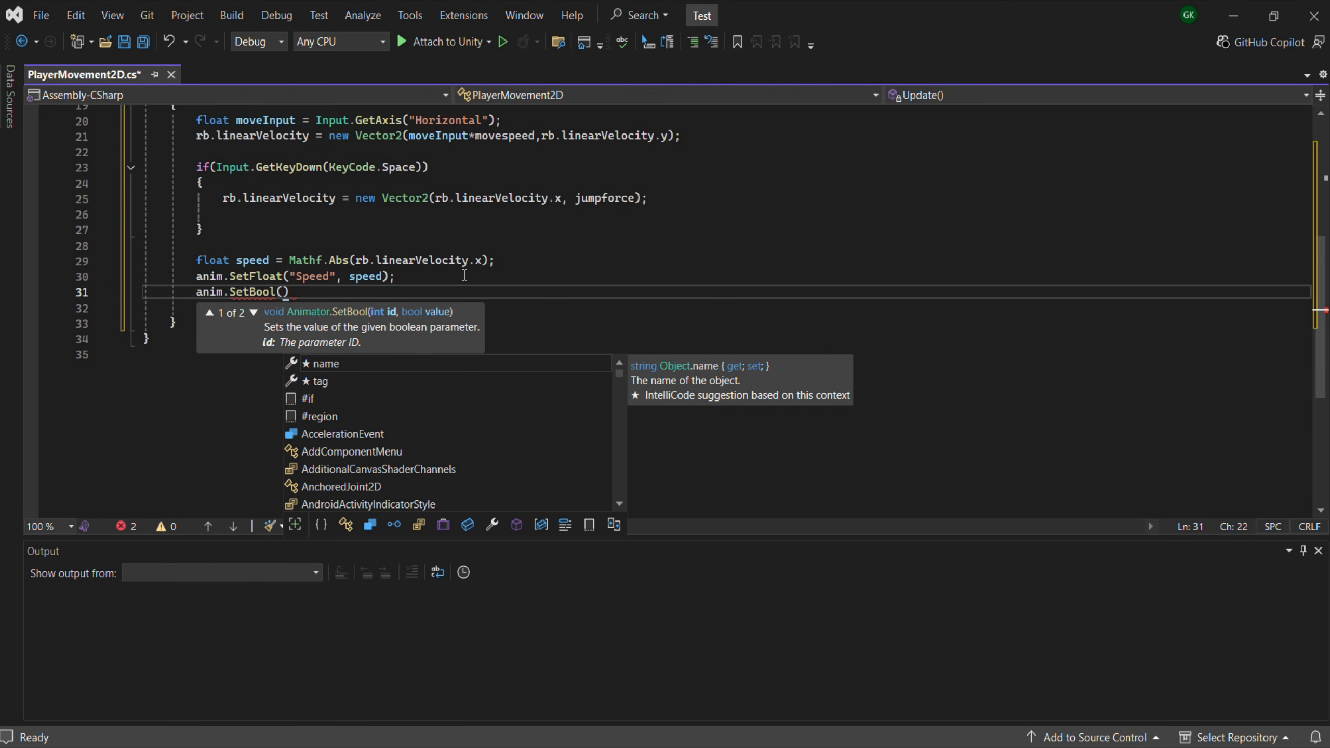
type("isGround);")
Step: Add an if(moveInput !=0) block setting transform.localScale to new Vector3(Mathf.Sign(moveInput), 1, 1), and save the script
key("Return")
type("if(moveInput !=0")
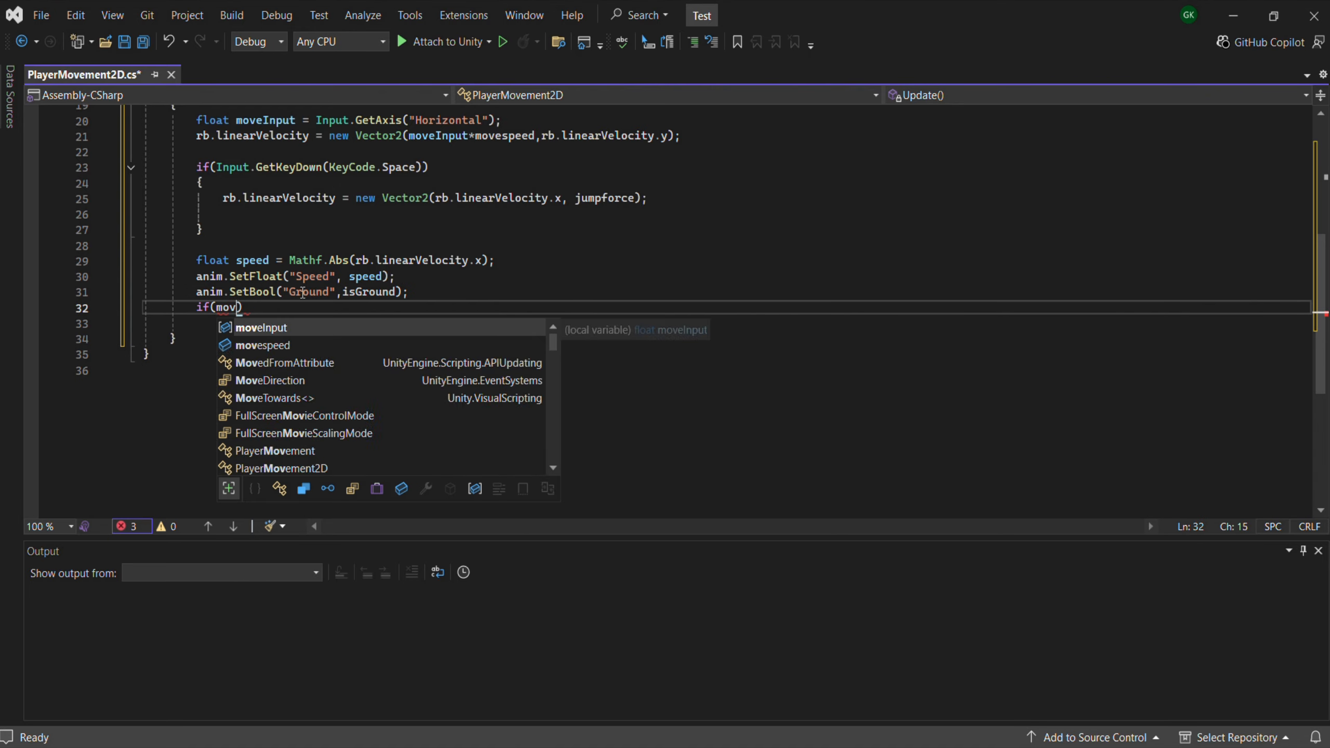
key("Tab")
key("Return")
type("transform.lo")
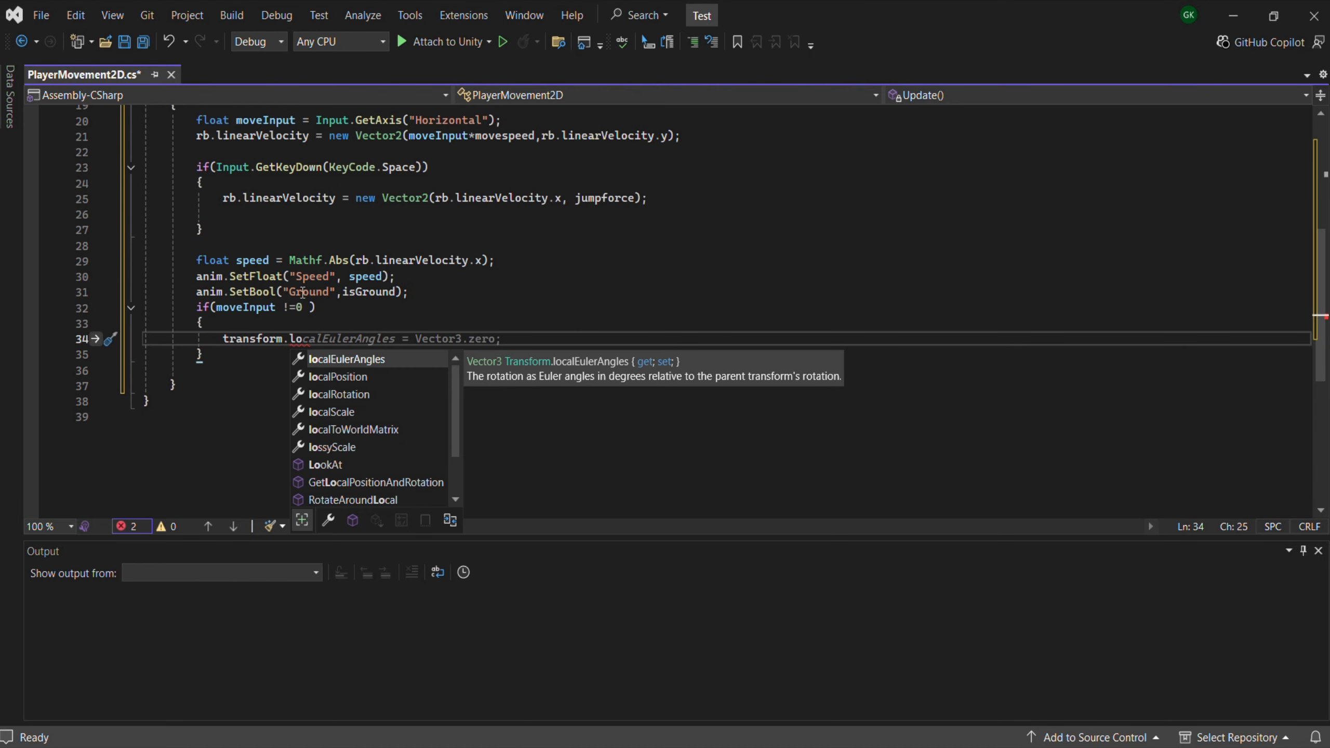
type("calScale= new ve")
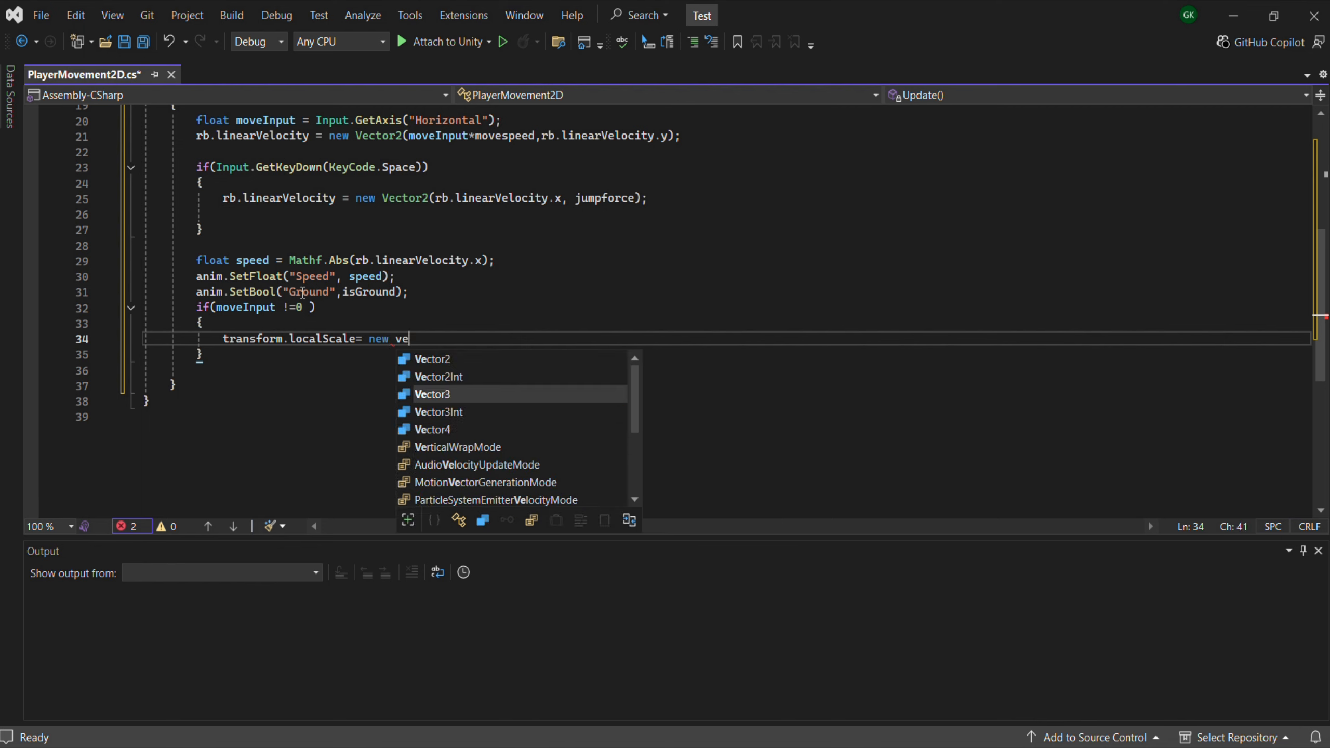
type("ctor3(Mathf.Sign(moveInput,1,1))")
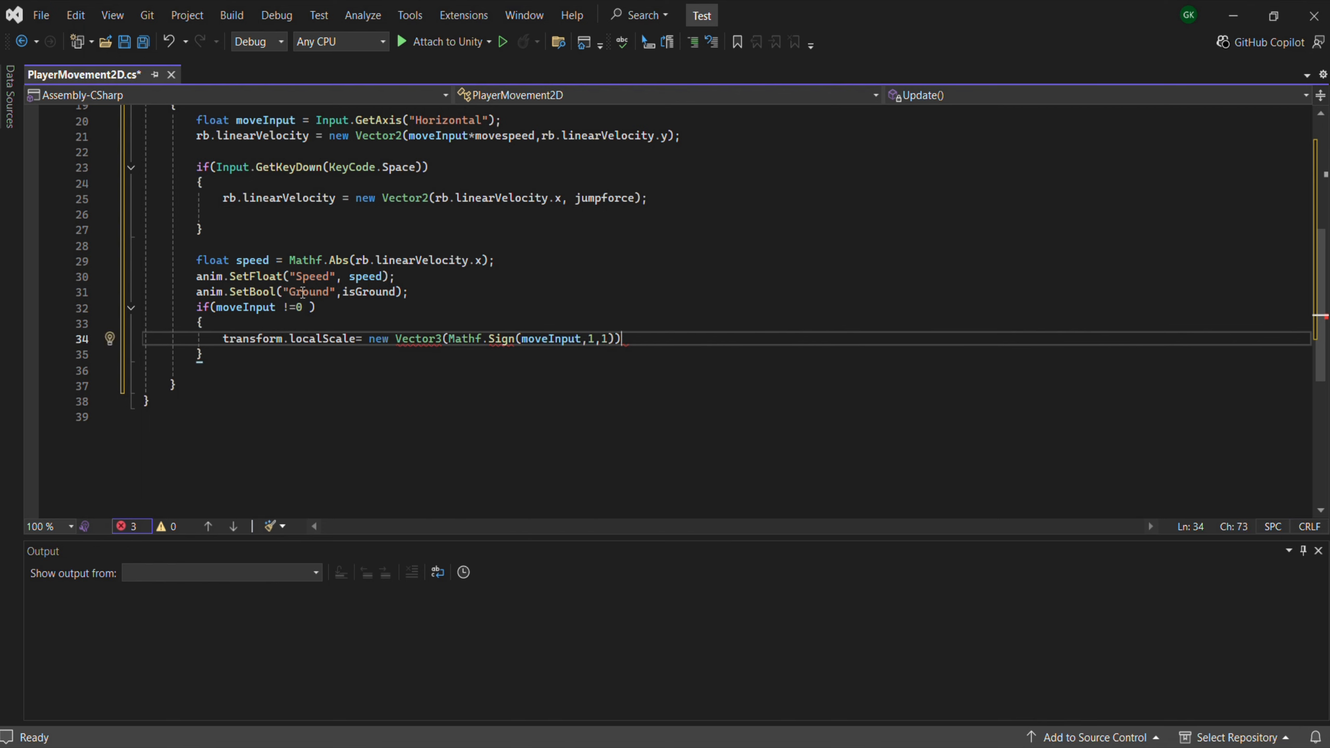
key("ctrl+s")
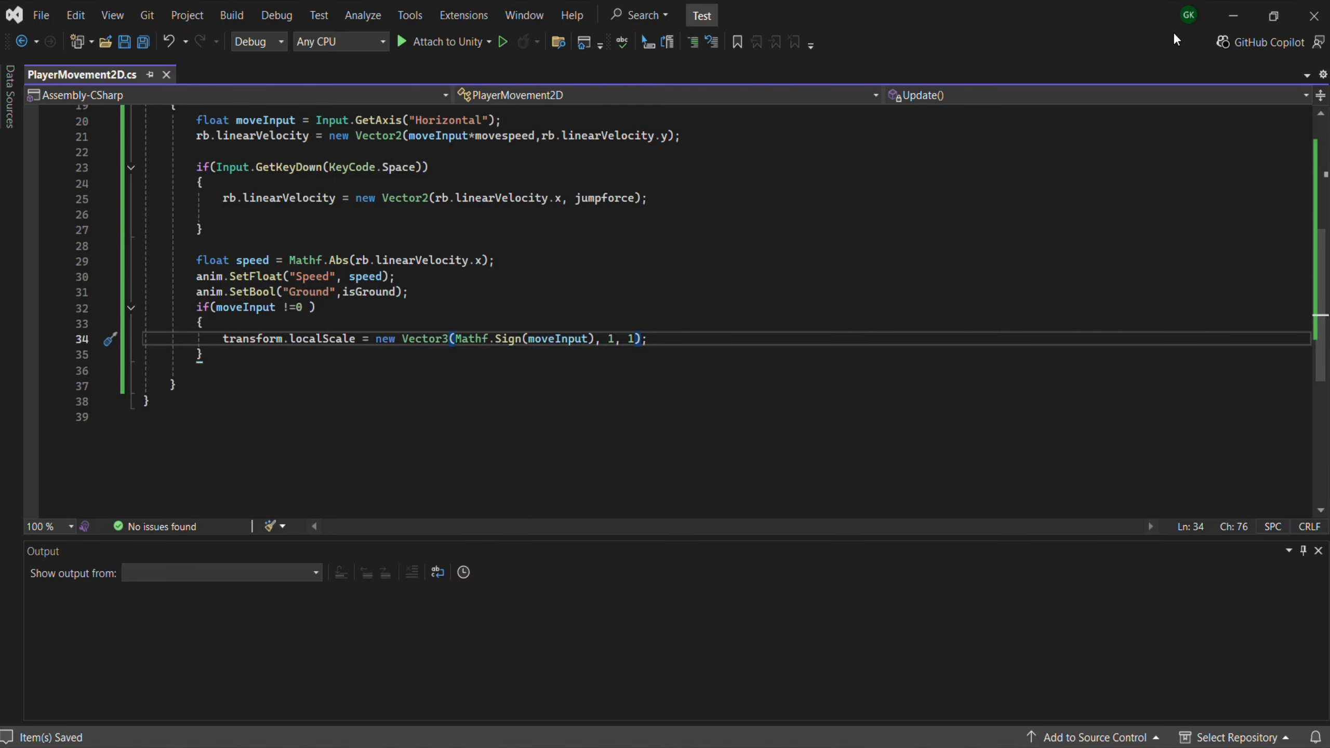
Step: Switch to Unity and move the Player along the X axis to about 1.64 in the scene
left_click(1233, 15)
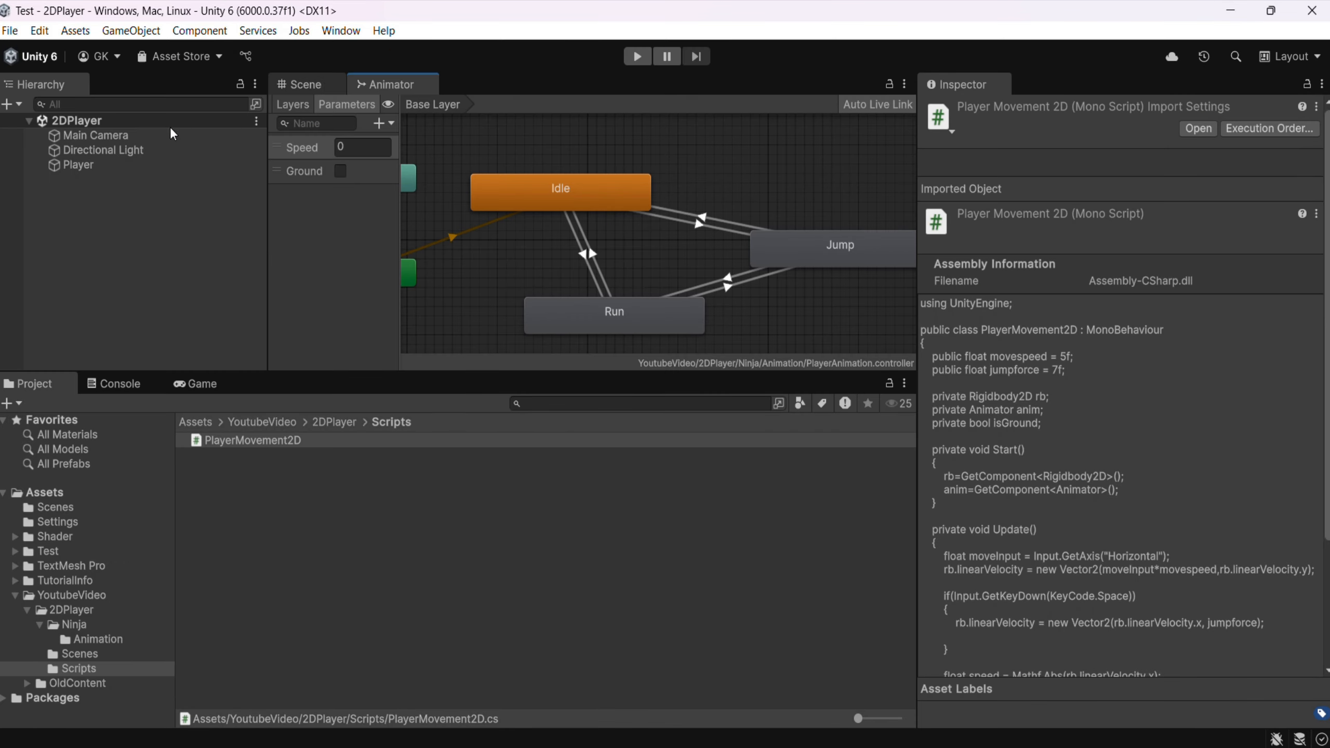
left_click(77, 166)
left_click_drag(661, 244, 735, 246)
Step: Toggle the Player's X scale between -1 and 1 to preview the sprite flipping
left_click(1138, 220)
type("-1")
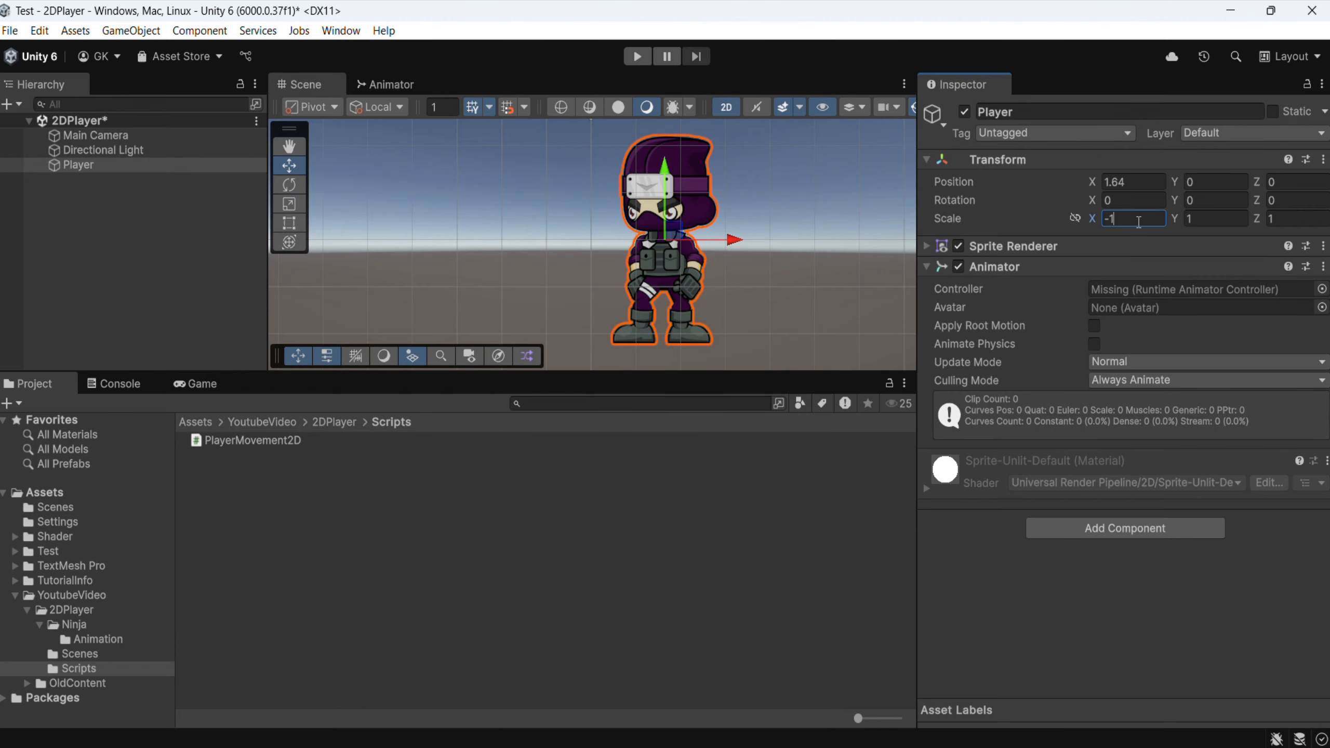
key("BackSpace")
key("BackSpace")
type("1")
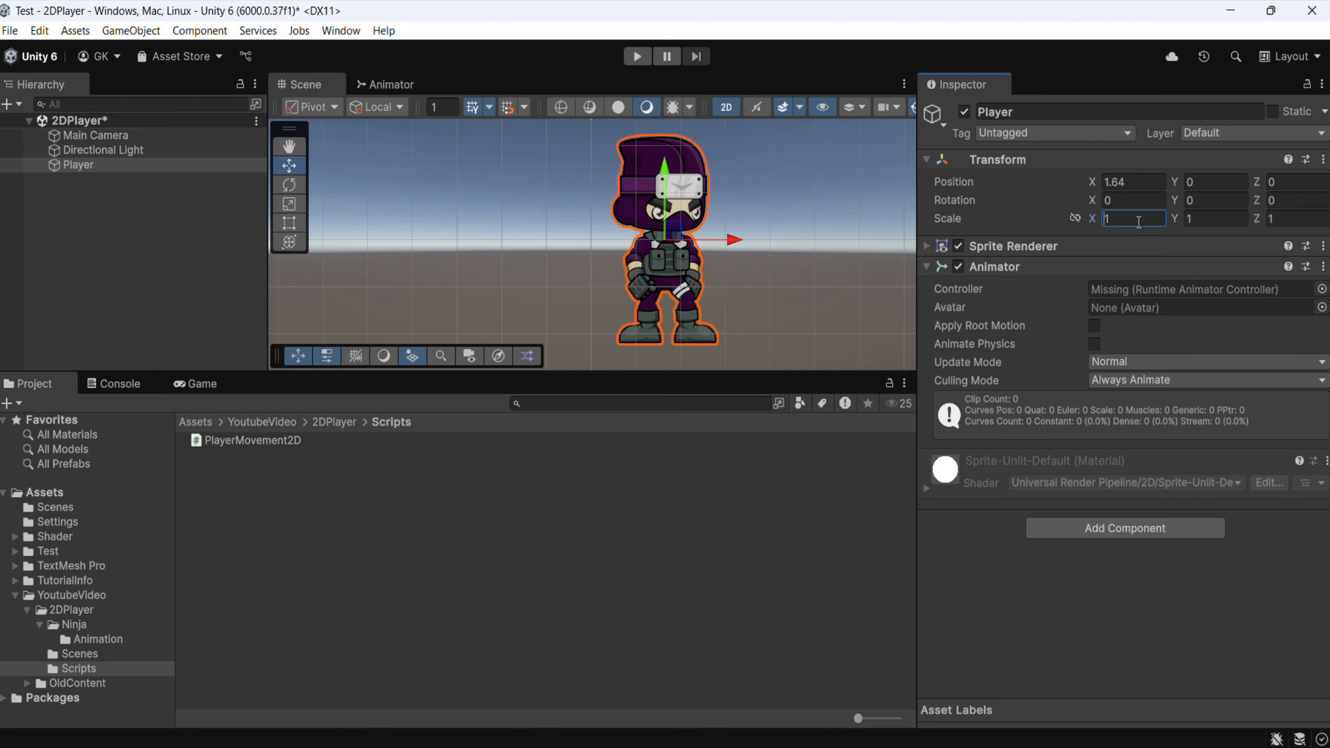
type("-")
key("BackSpace")
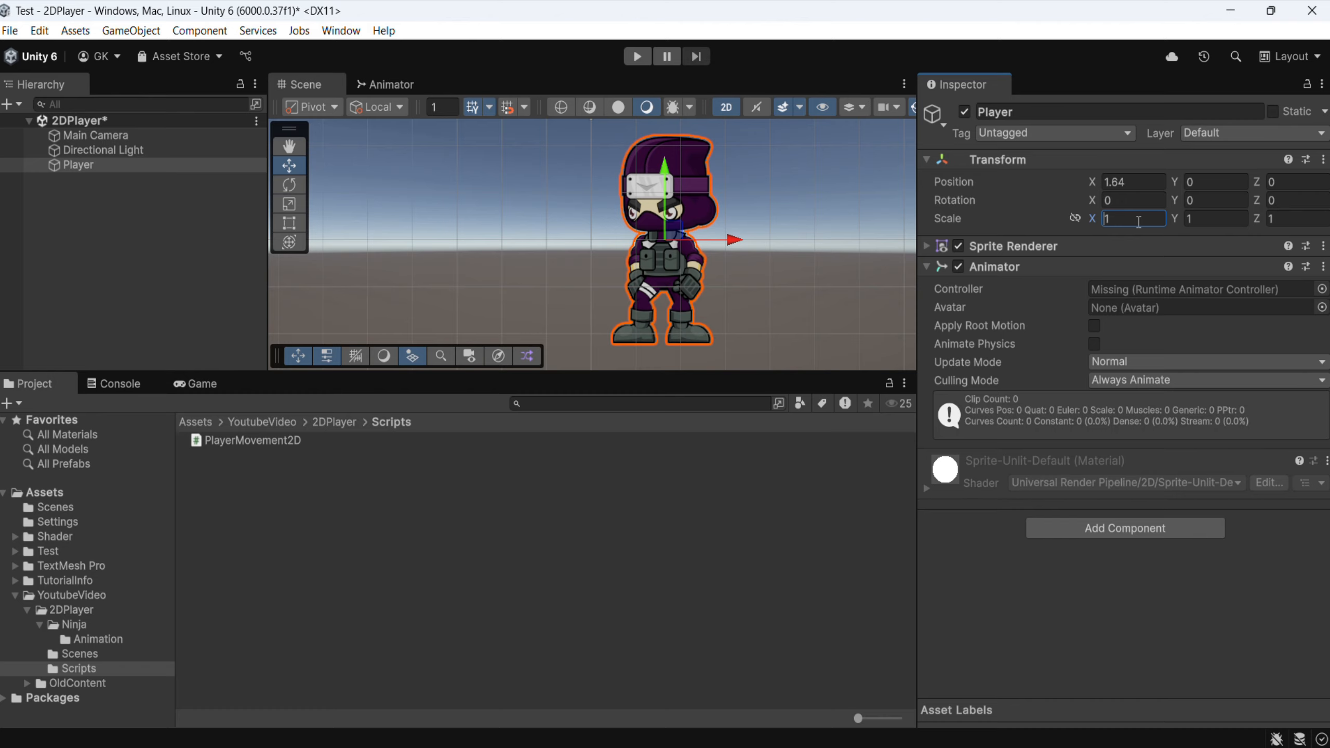
type("-")
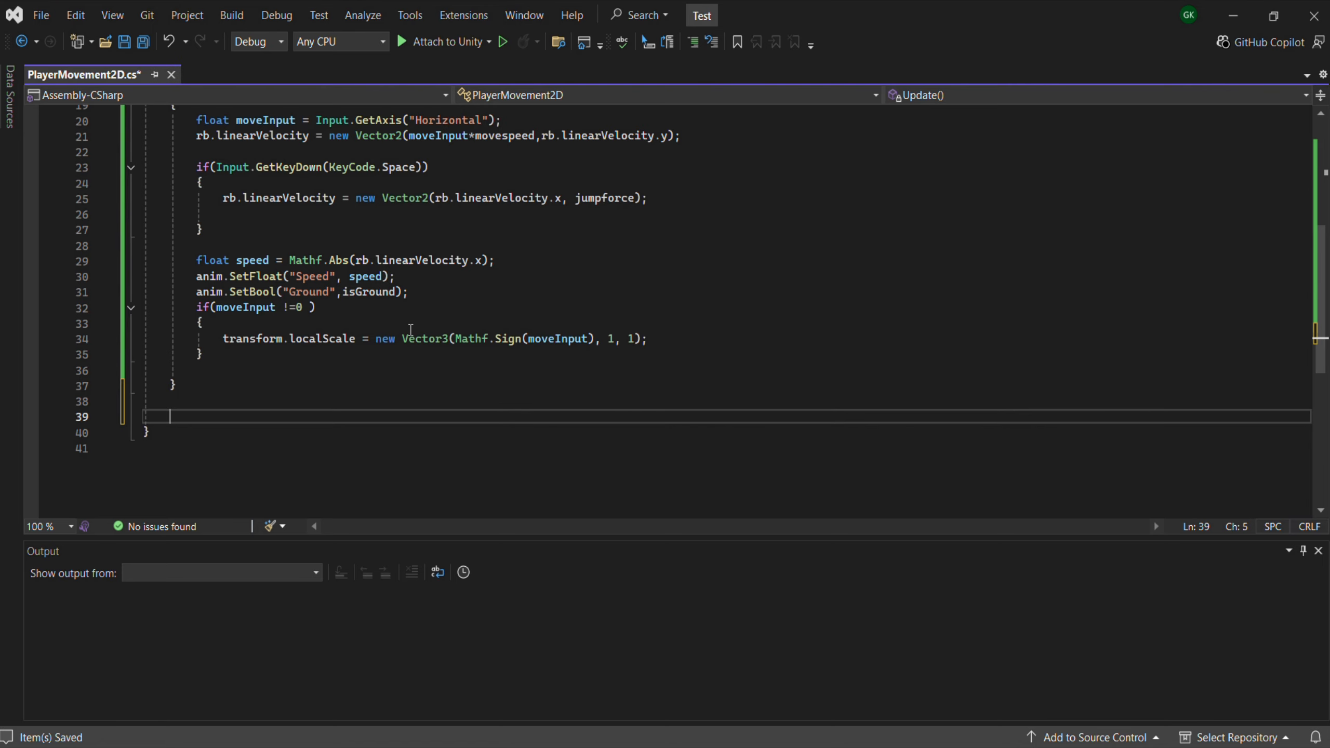
Step: In Visual Studio, add an OnCollisionEnter2D method below Update that sets isGround = true when collision.gameObject.CompareTag("Ground") holds
type("onco")
key("Tab")
type("if(collision.gameObject")
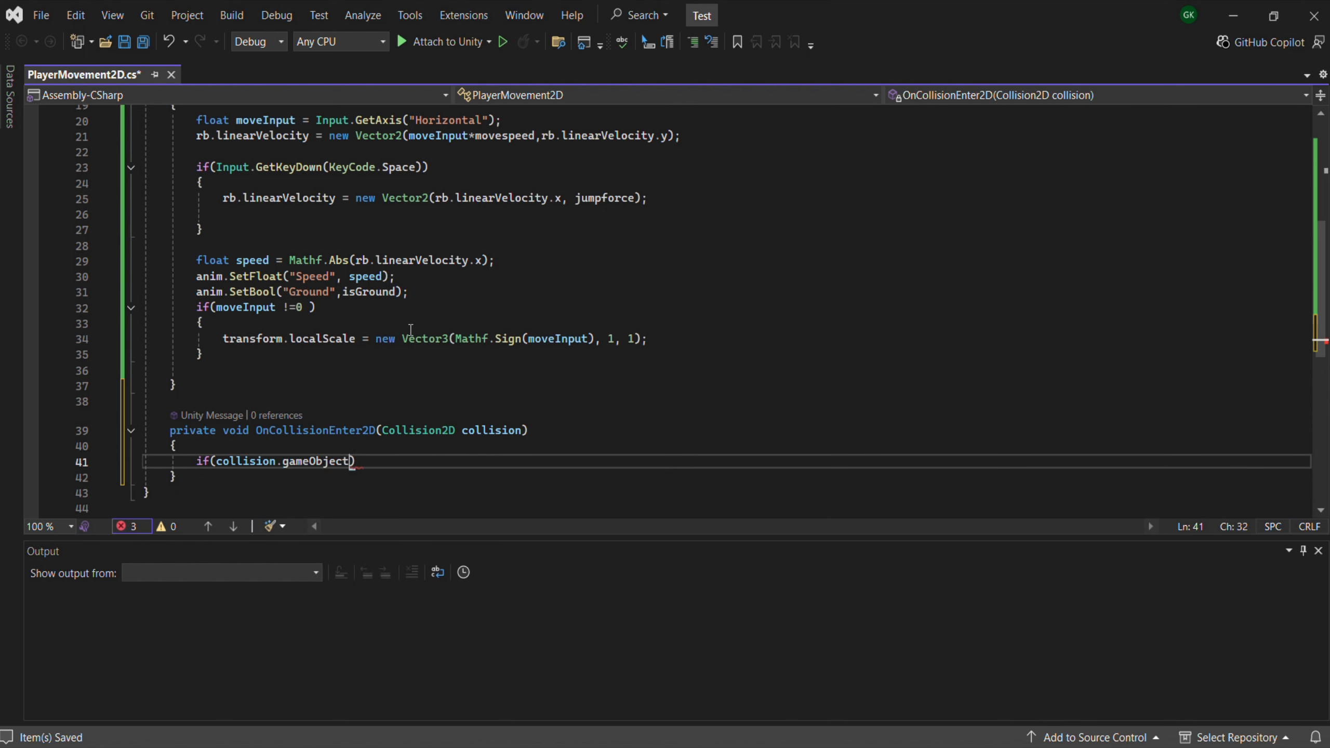
type(".com")
key("Tab")
type("(")
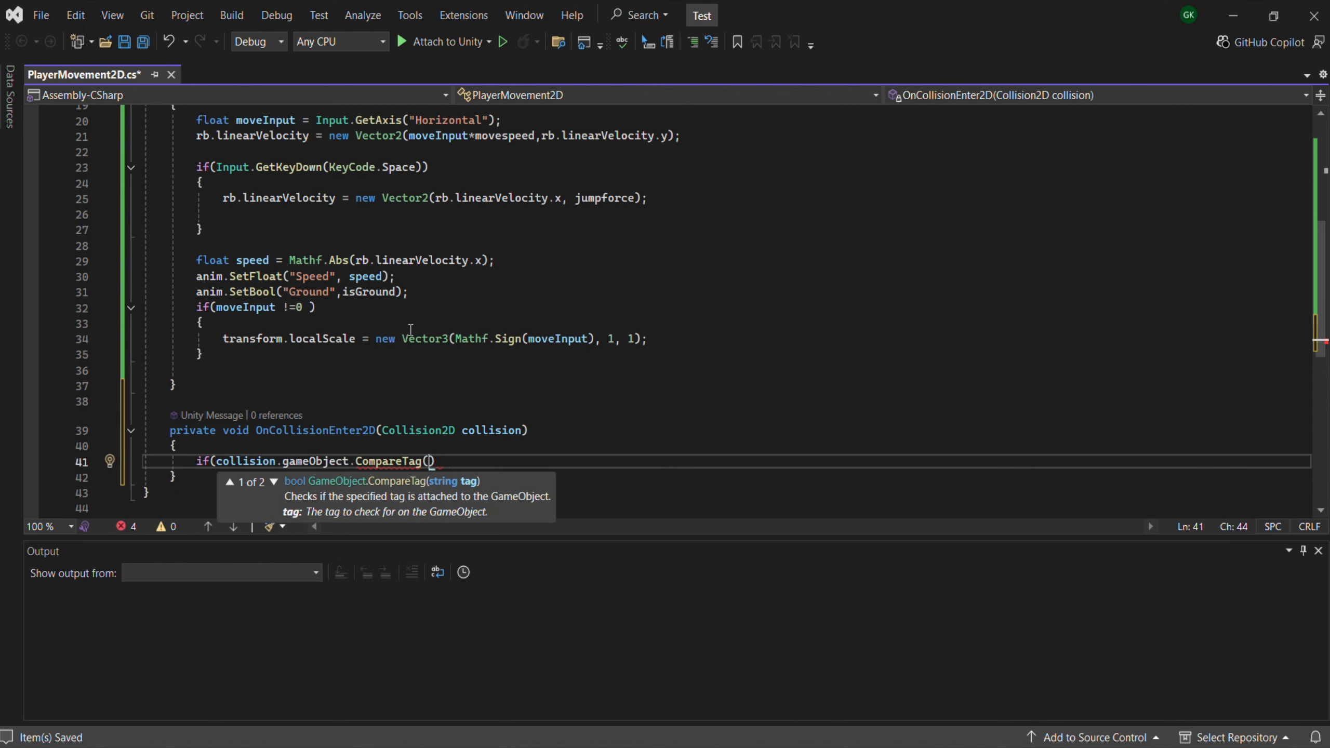
type("\"Ground\")")
key("Return")
type("{")
key("Return")
type("isGround = true;")
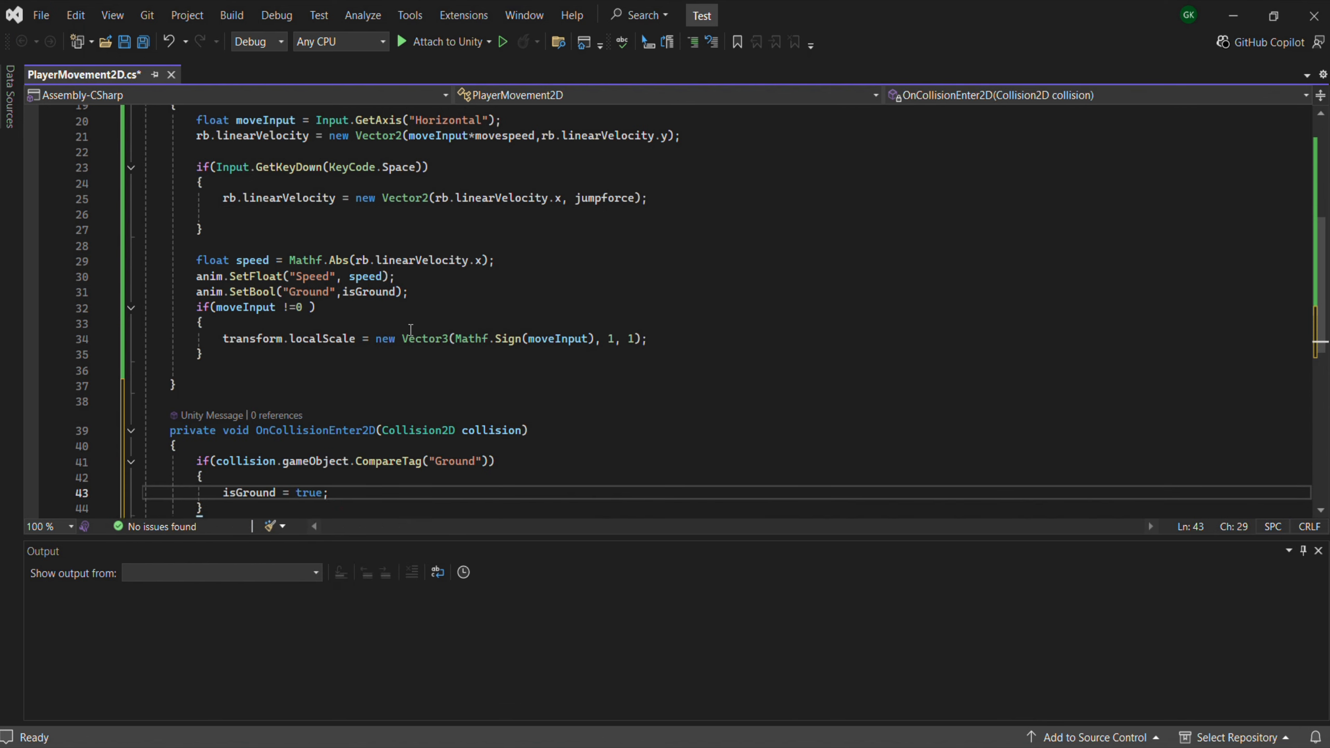
Step: Add an OnCollisionExit2D method directly below OnCollisionEnter2D
key("Down")
key("Down")
key("Return")
type("onc")
key("Down")
key("Down")
key("Down")
key("Tab")
Step: Copy the Ground tag check into OnCollisionExit2D, set isGround to false there, and save the script
scroll(409, 329, "down", 5)
left_click_drag(197, 202, 203, 249)
left_click(202, 326)
type("if (collision.gameObject.CompareTag(\"Ground\"))         {             isGround = true;         }")
type("false")
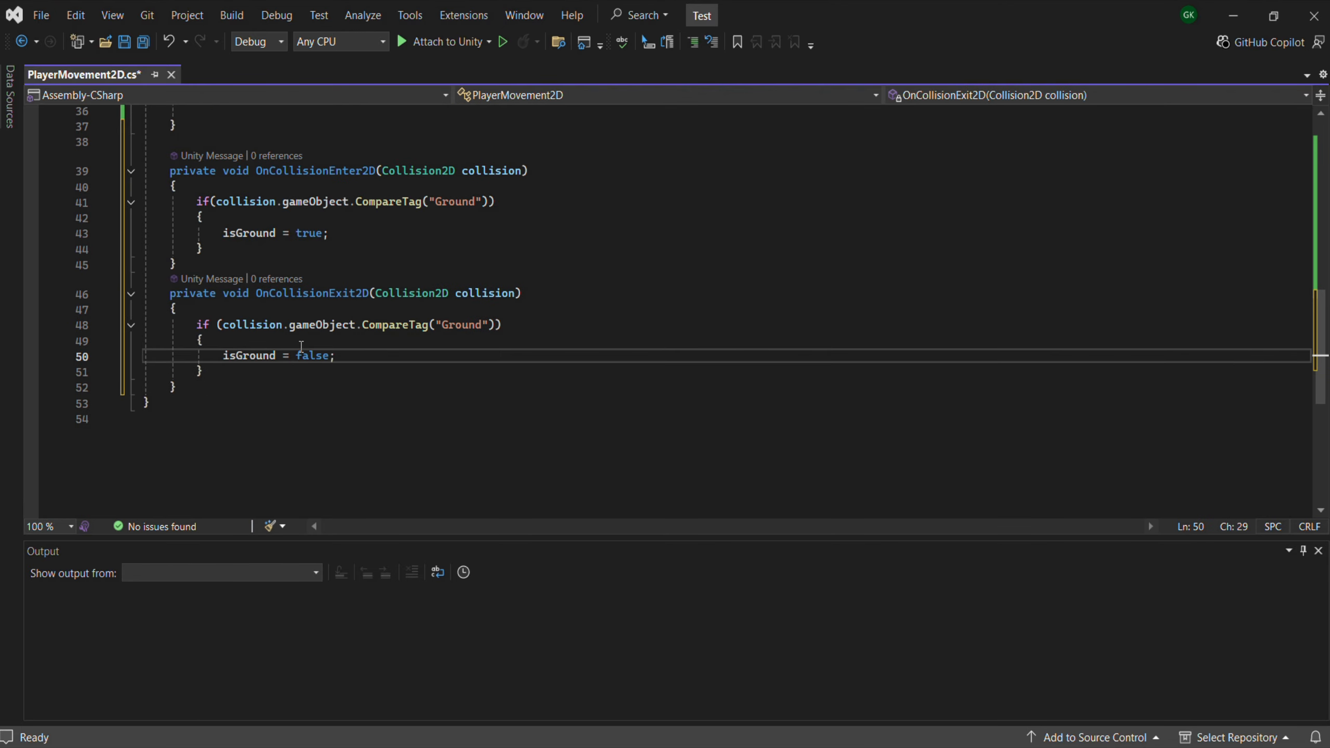
key("ctrl+s")
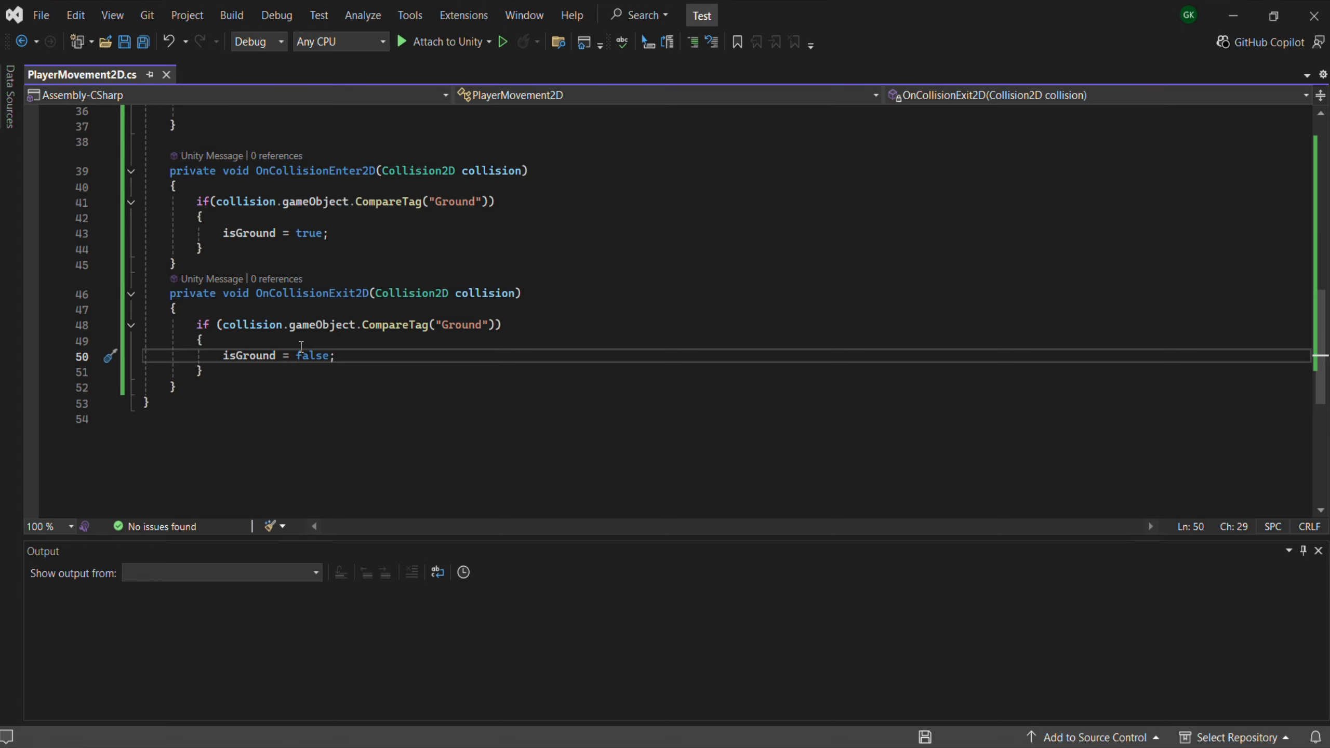
double_click(457, 325)
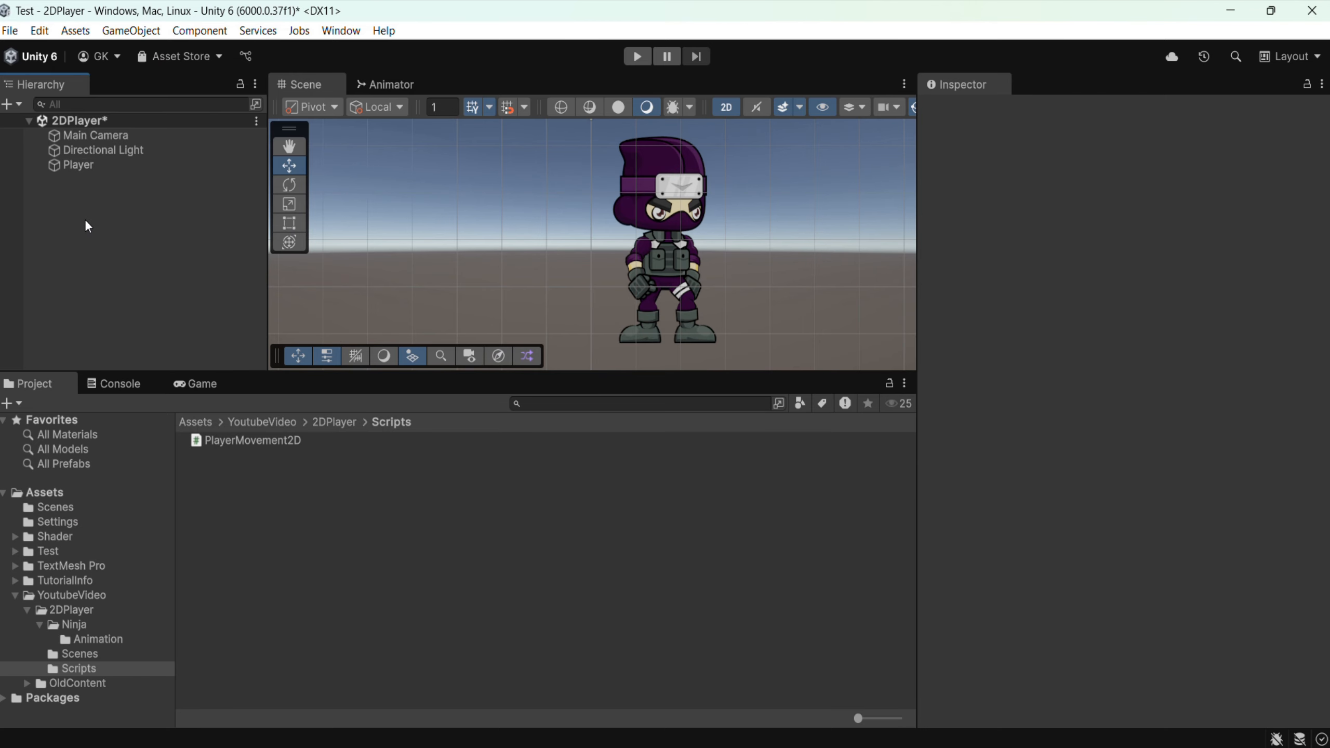
Step: In Unity, save the scene and add a 2D Square sprite to it
key("ctrl+s")
left_click(7, 105)
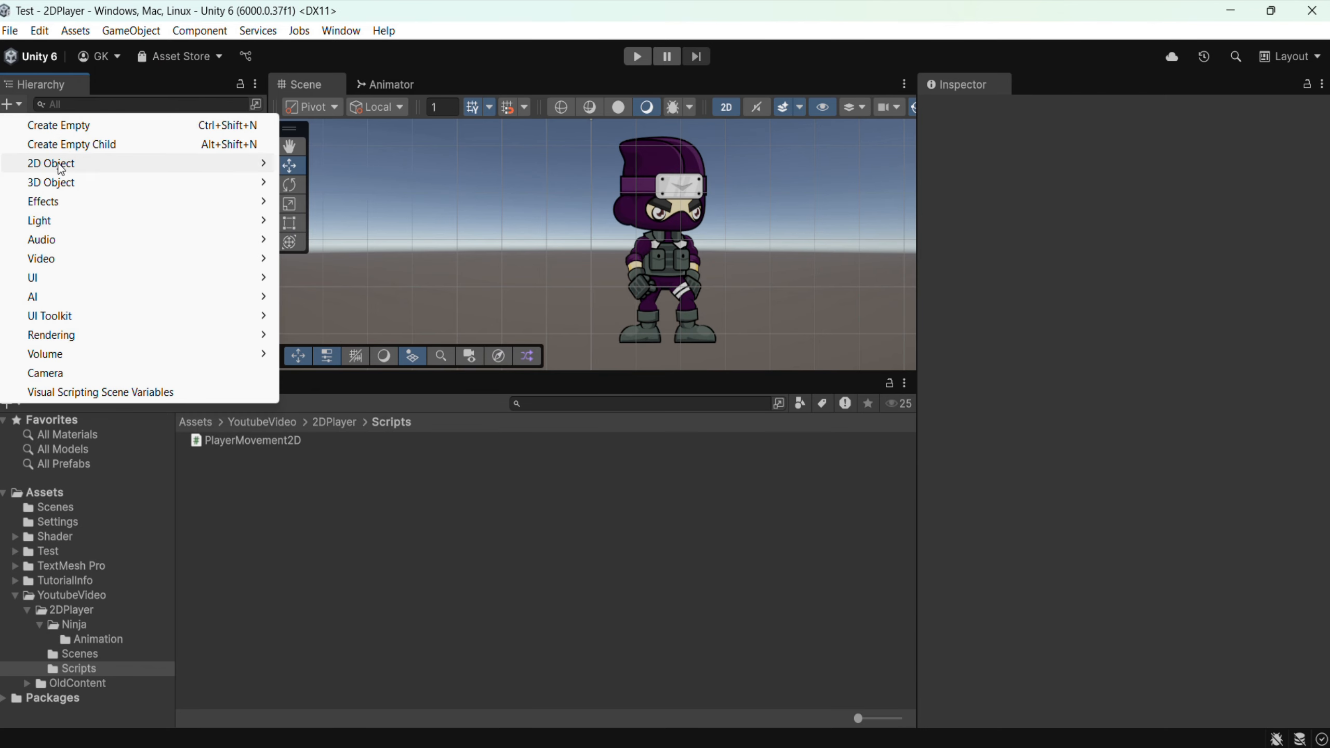
mouse_move(141, 163)
mouse_move(442, 167)
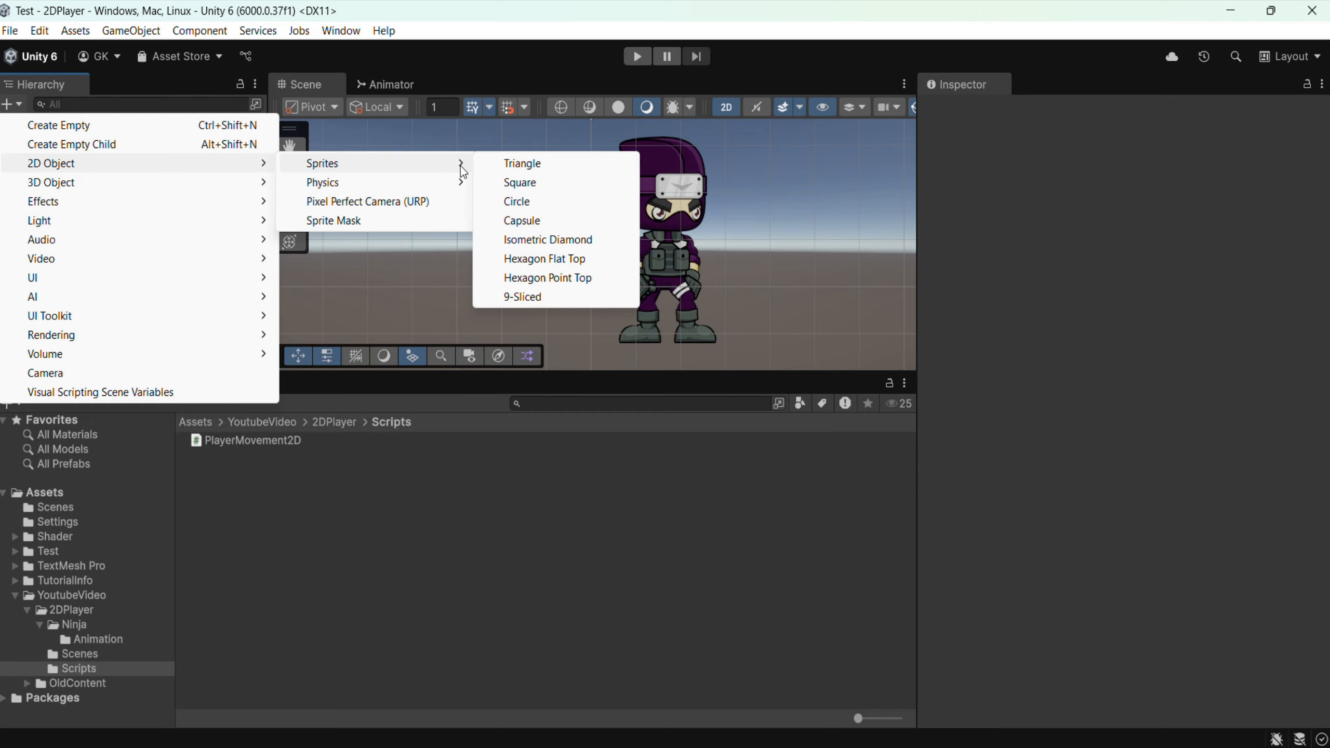
left_click(553, 180)
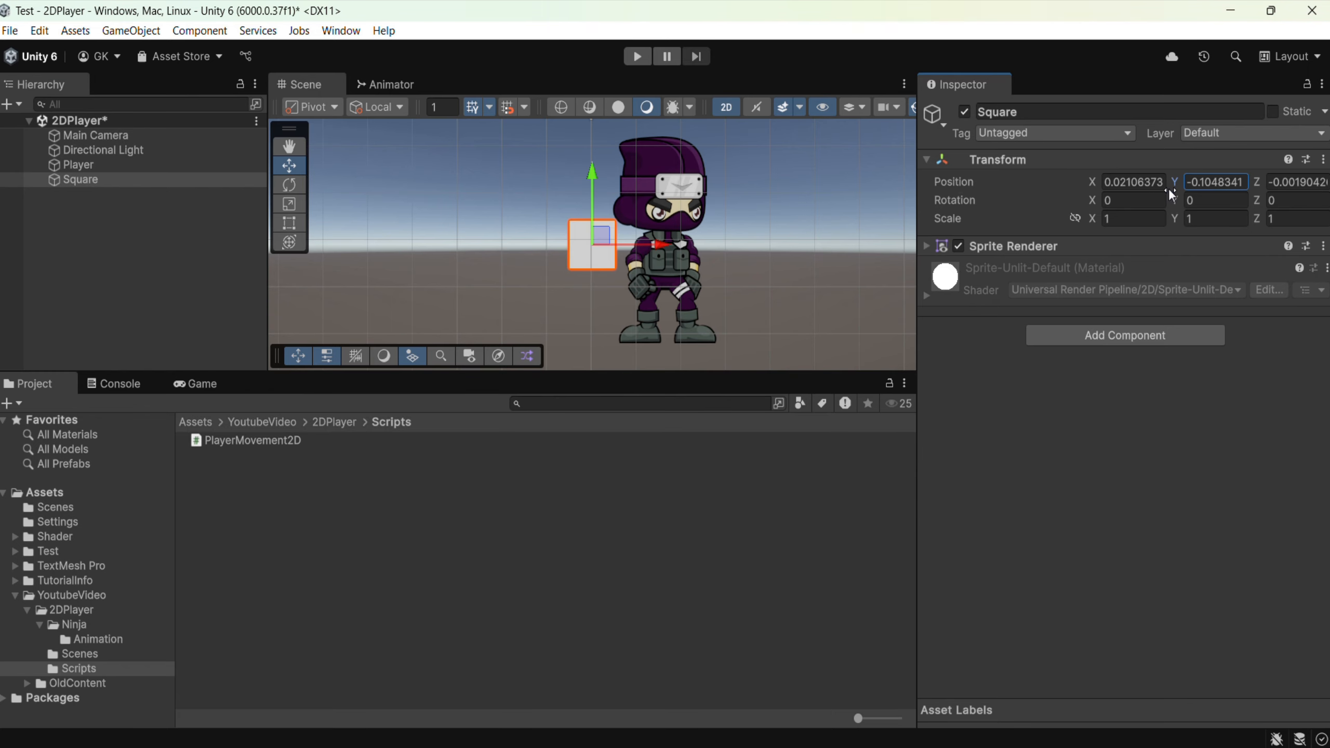
Step: Set the Square's position to 0 on the X, Y and Z axes
left_click(1135, 184)
type("0")
key("Tab")
type("0")
key("Tab")
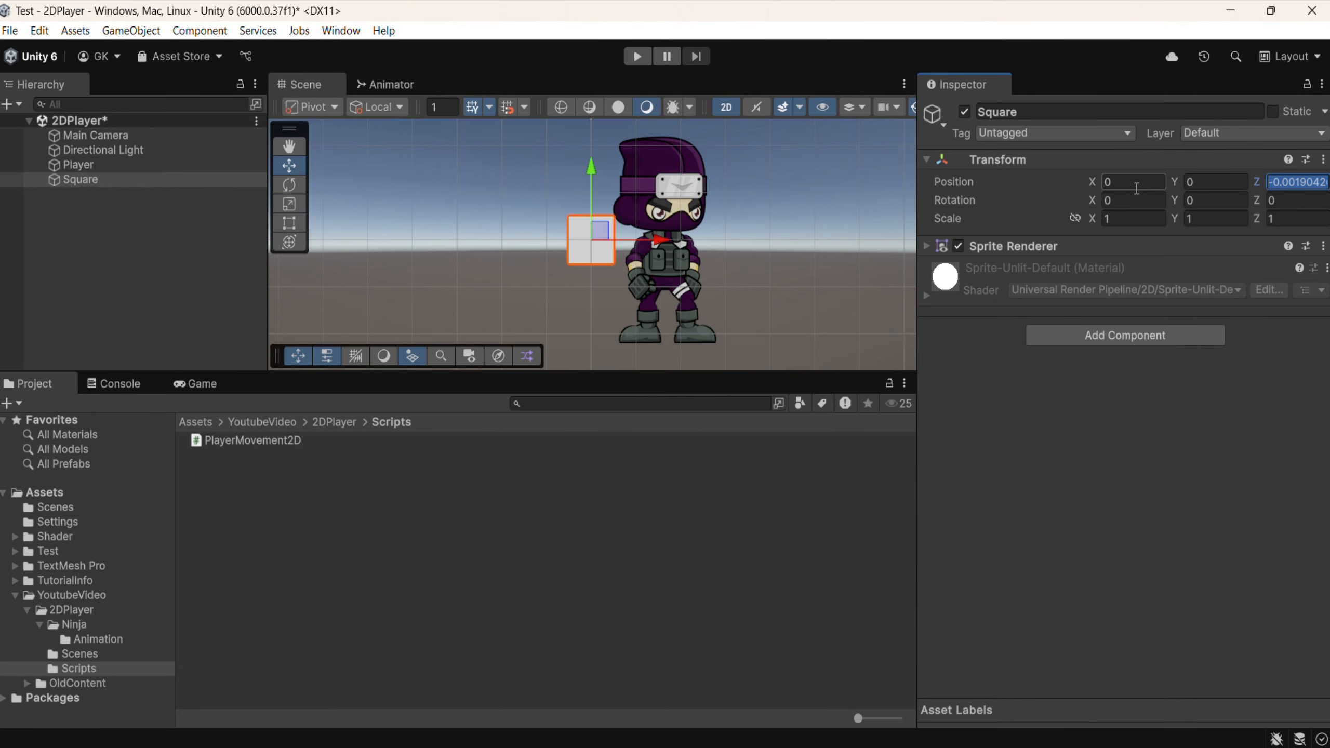
type("00")
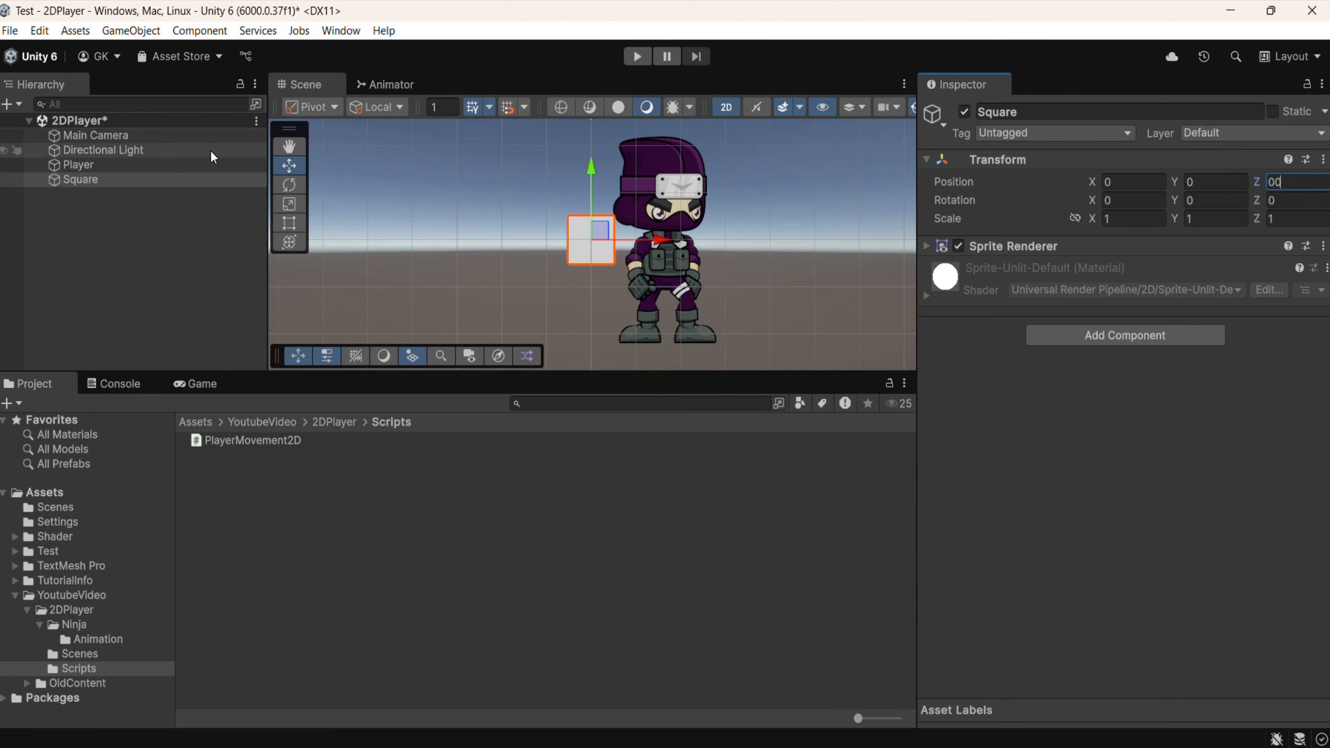
Step: Set the Player's X position to 0
left_click(114, 166)
left_click(1147, 181)
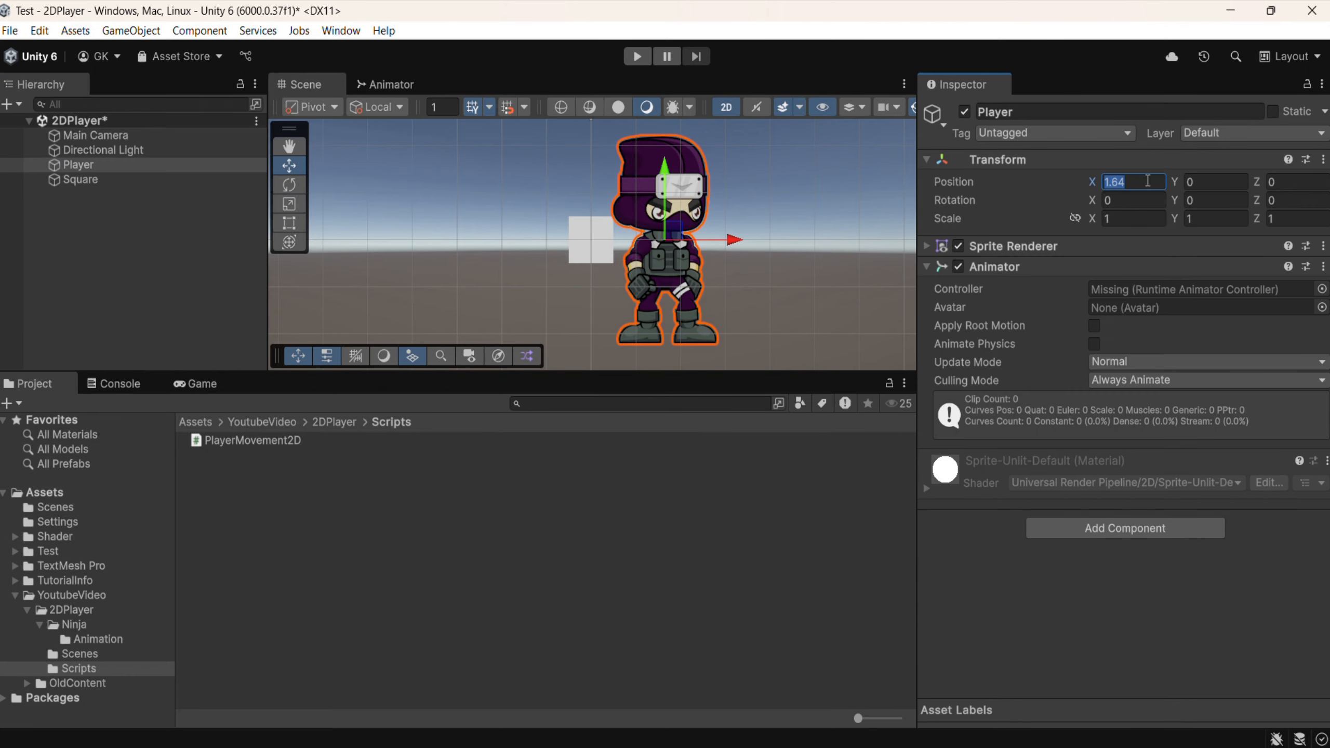
type("0")
Step: Assign the Ground tag to the Square and move it straight down below the ninja's feet, to about Y -2.98
left_click(78, 179)
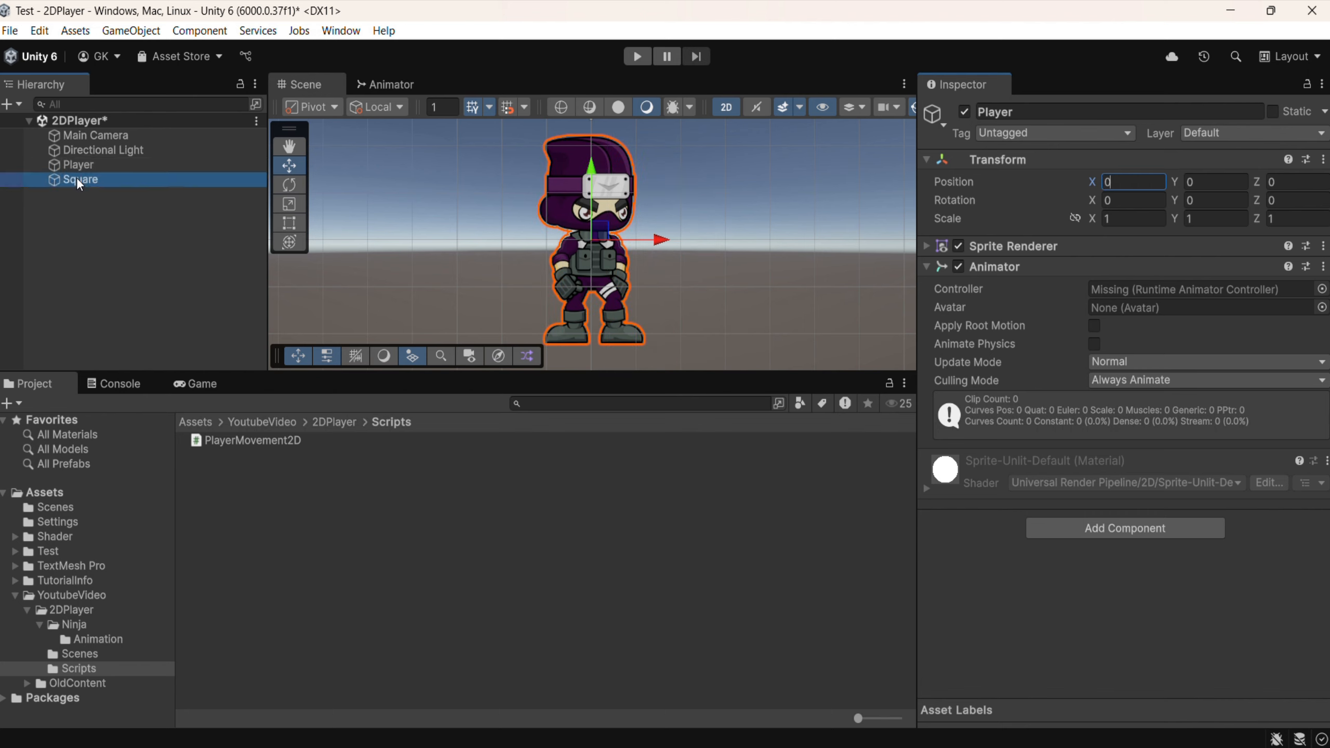
scroll(655, 183, "down", 4)
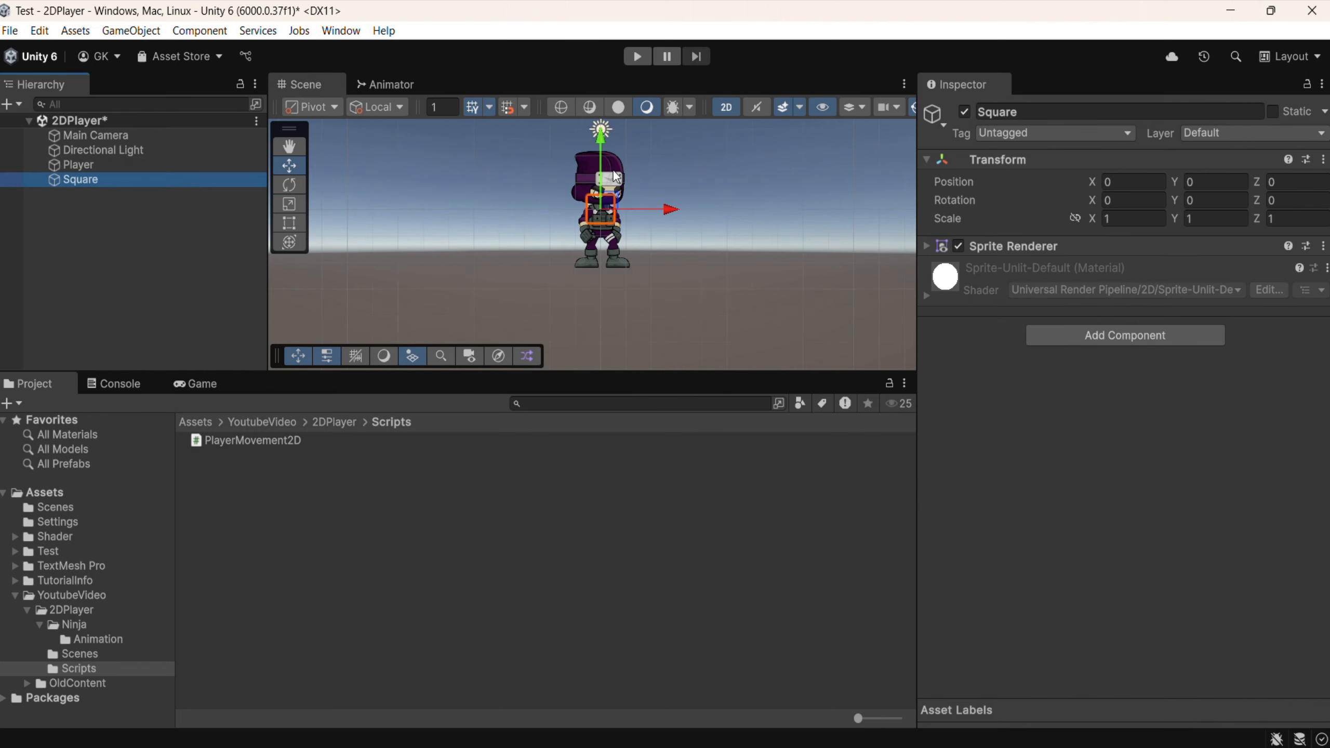
left_click(1052, 134)
left_click(1029, 314)
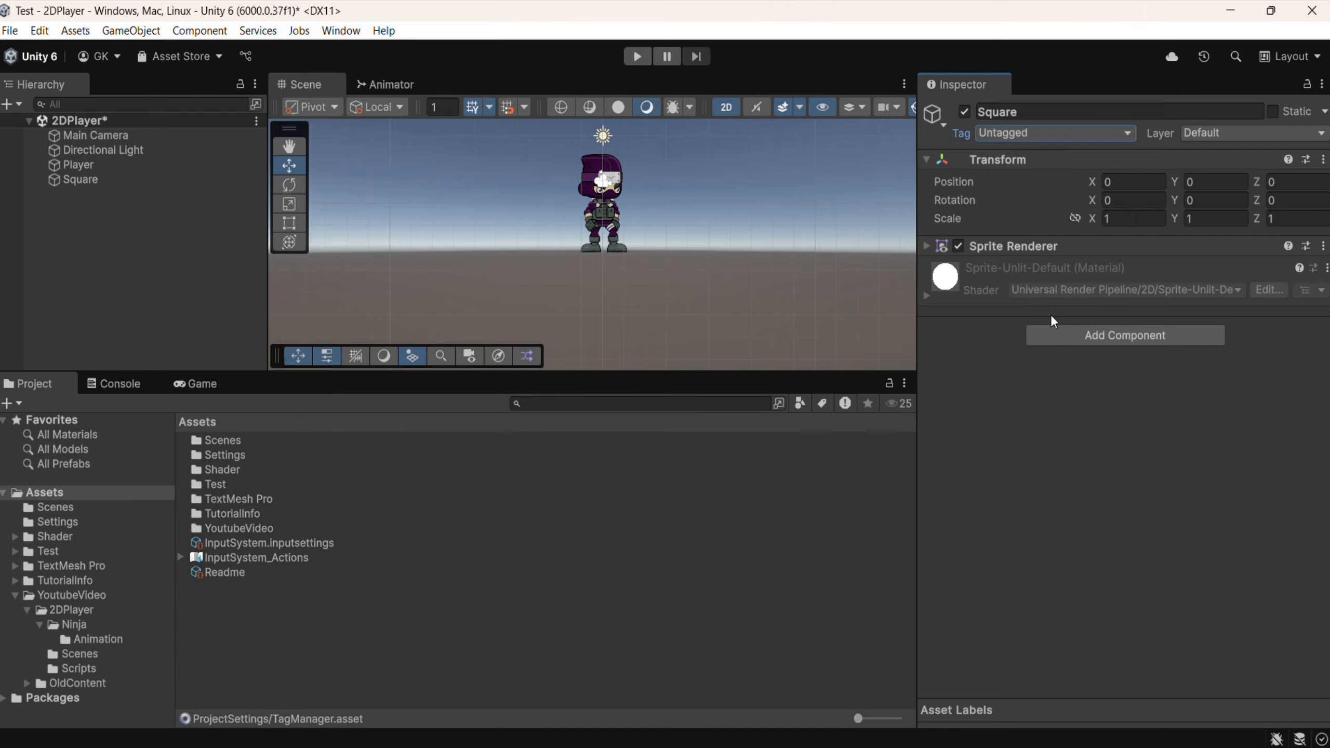
left_click(87, 179)
left_click(1095, 132)
left_click(1040, 312)
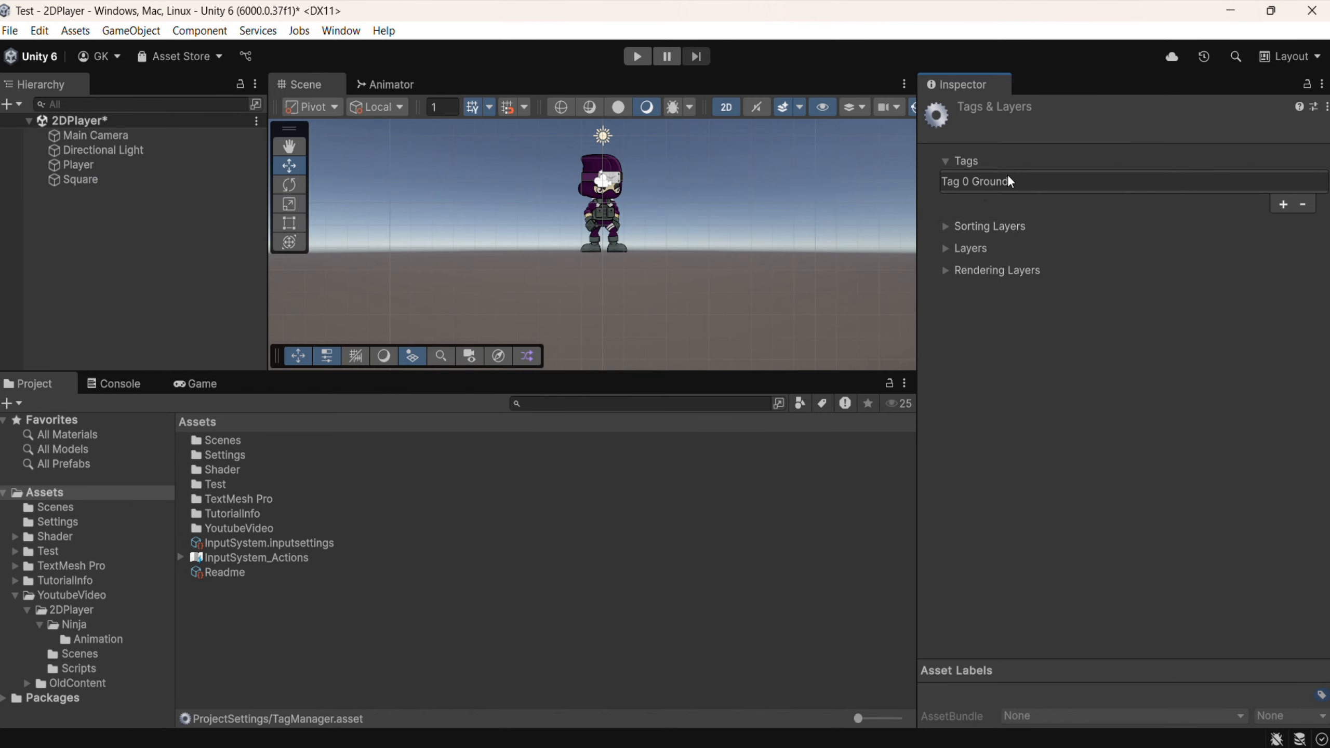
left_click(78, 178)
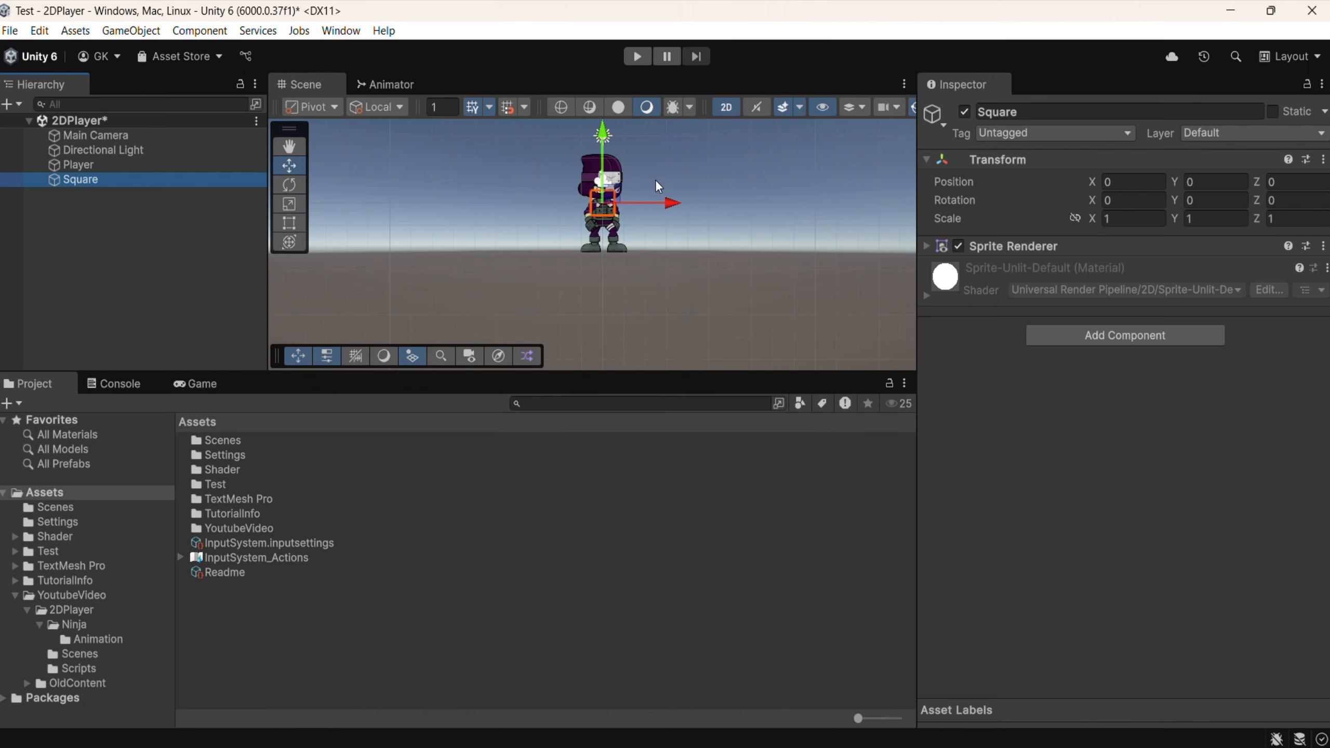
left_click(1047, 137)
left_click(1055, 288)
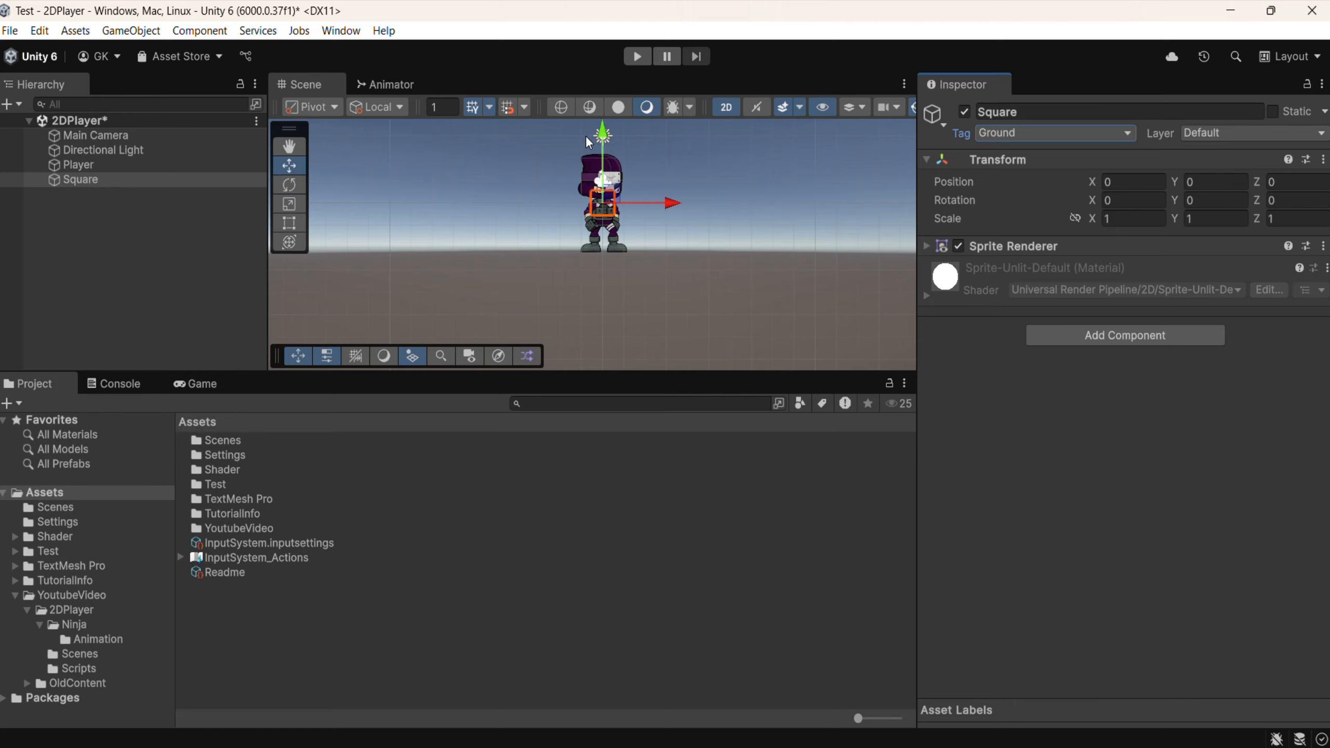
left_click_drag(610, 137, 619, 203)
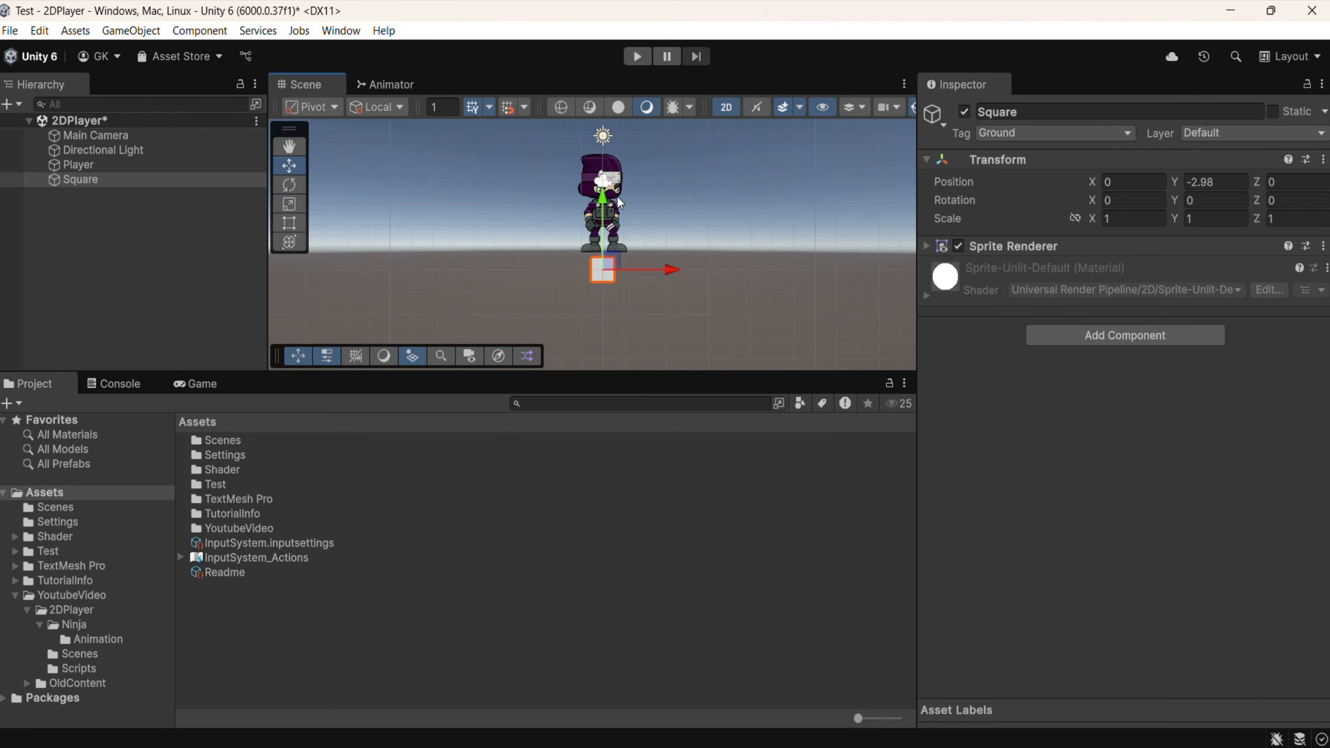
left_click(1170, 343)
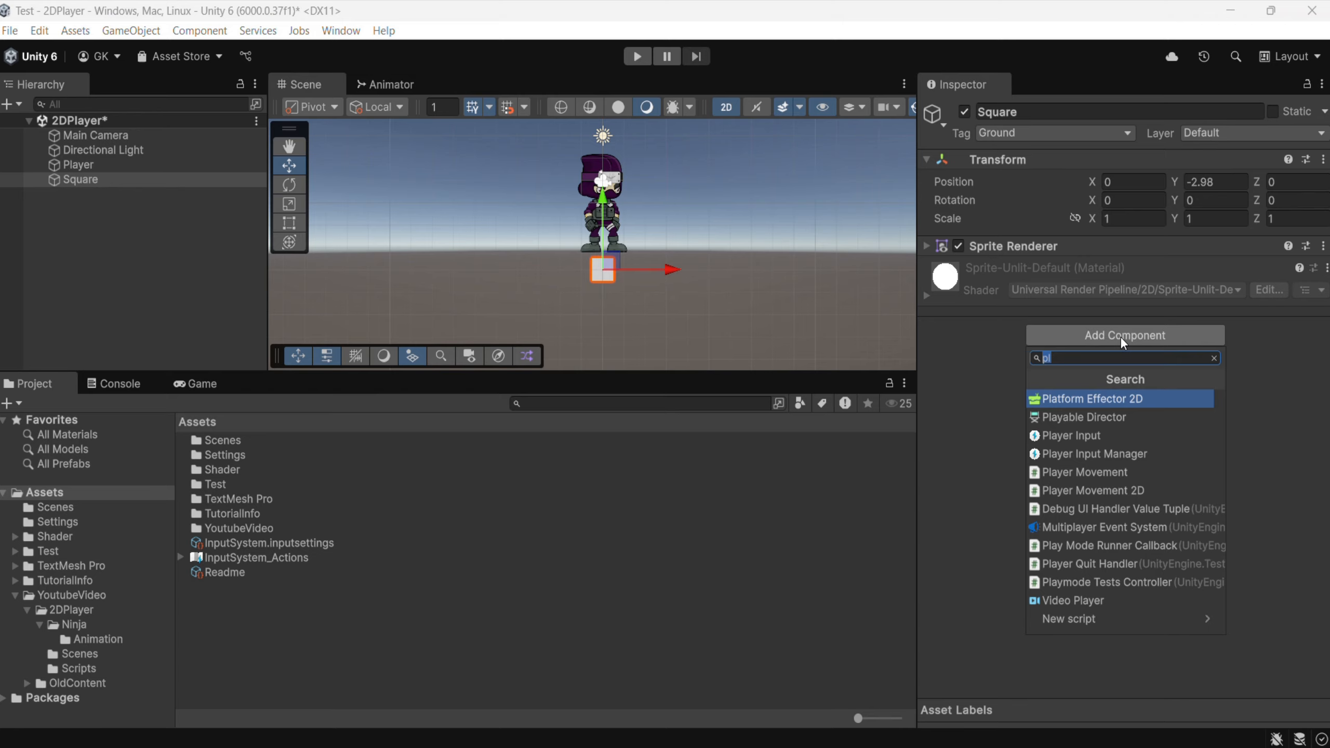
type("col")
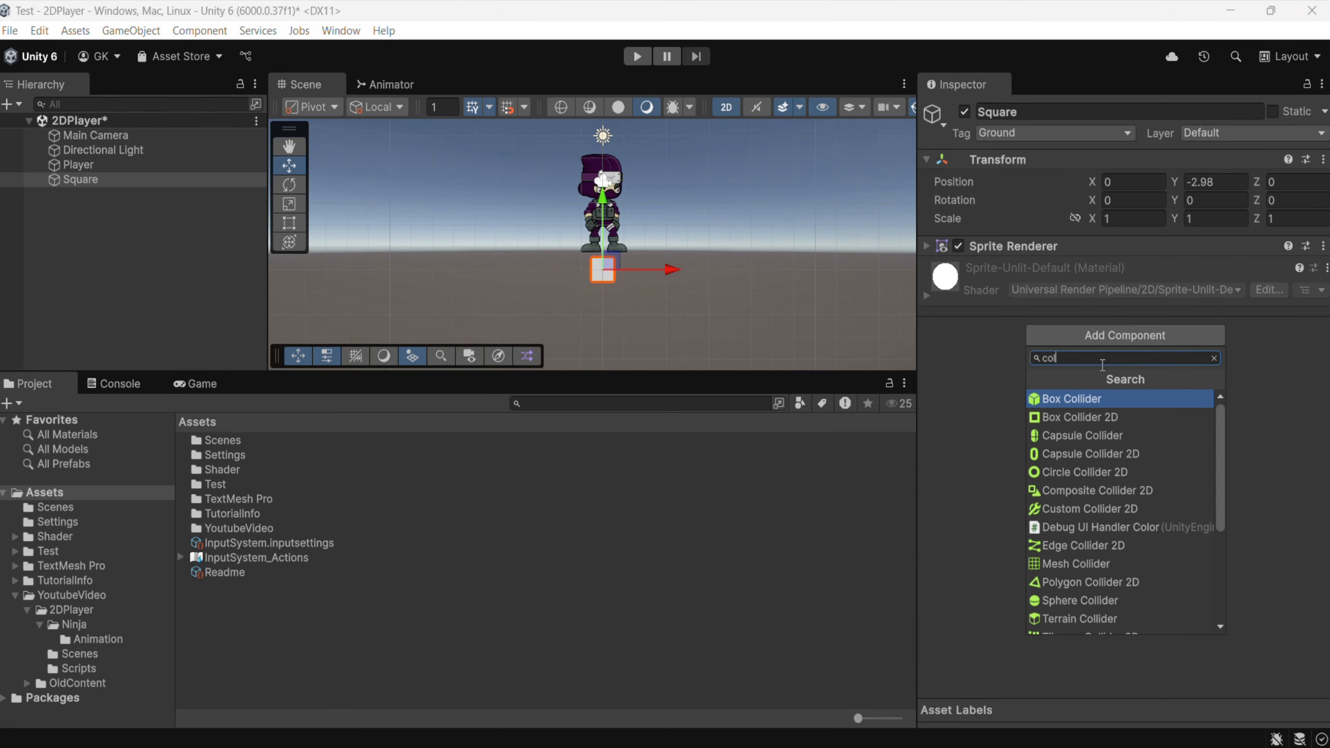
left_click(1079, 398)
right_click(1048, 270)
left_click(1093, 310)
Step: Add a Box Collider 2D component to the Square and expand its settings
left_click(1091, 337)
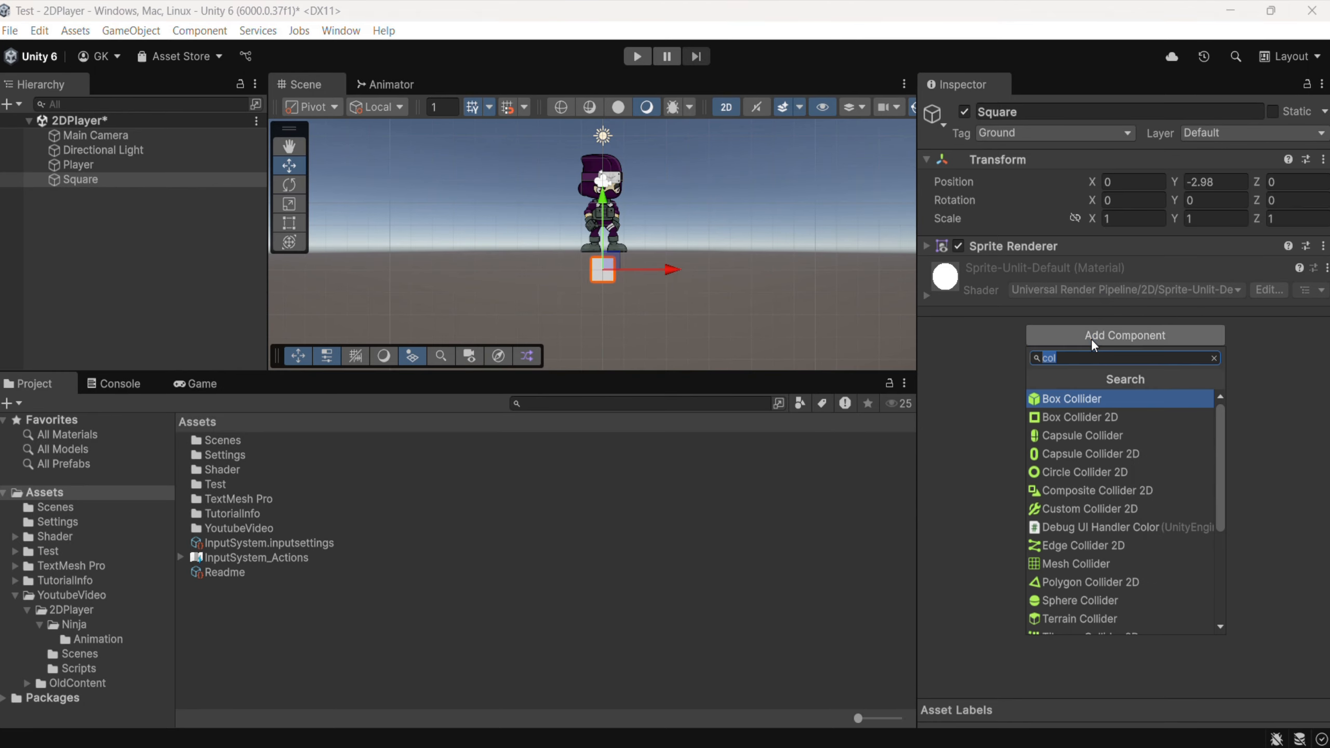
left_click(1109, 412)
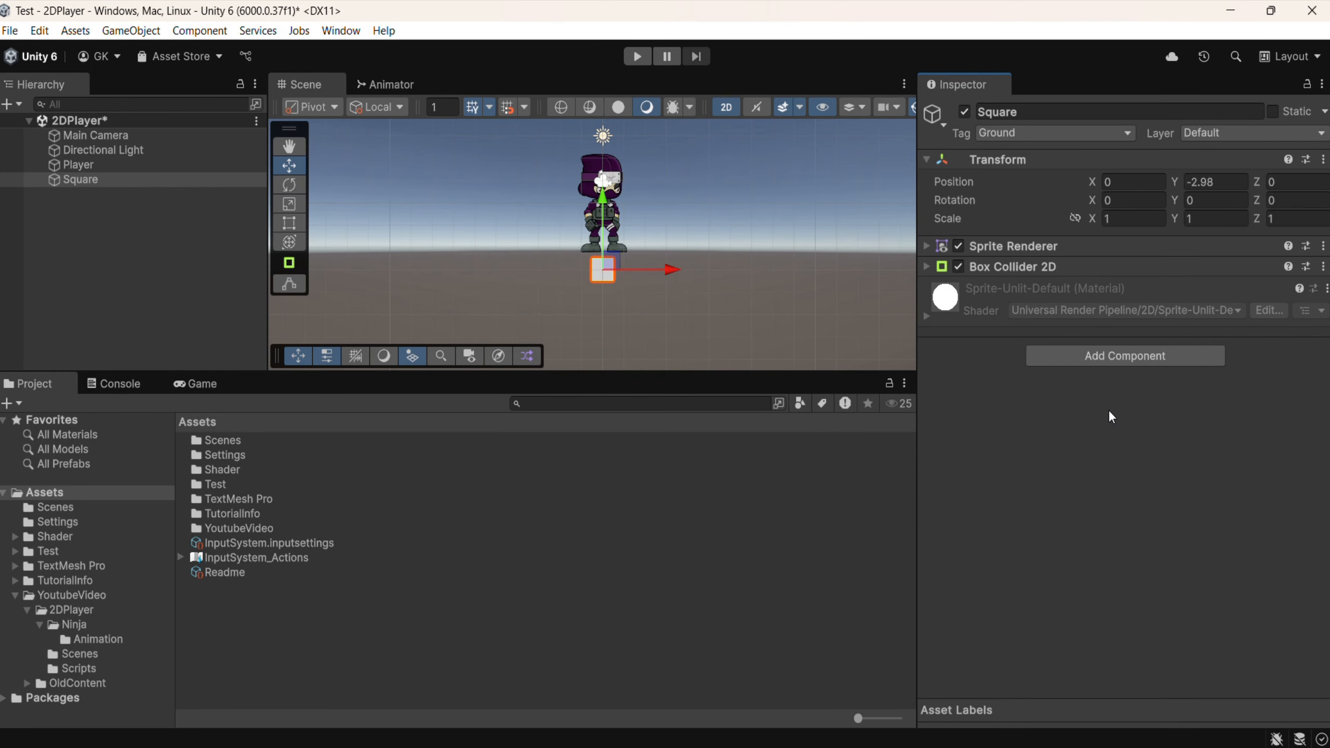
left_click(926, 266)
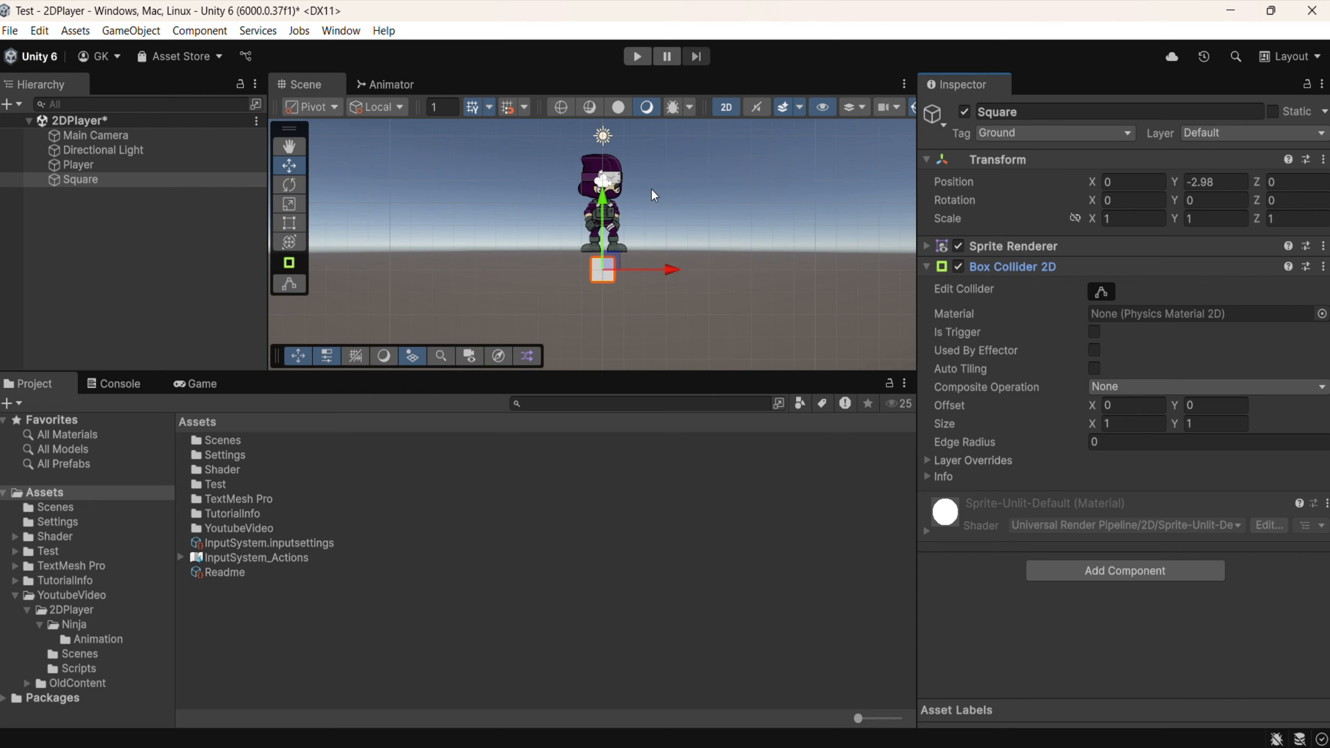
Step: Stretch the Square into a wide platform with an X scale of about 22.96 and check its collider outline in edit mode
left_click(1096, 217)
type("0.68")
left_click_drag(1083, 228, 403, 294)
left_click(1106, 294)
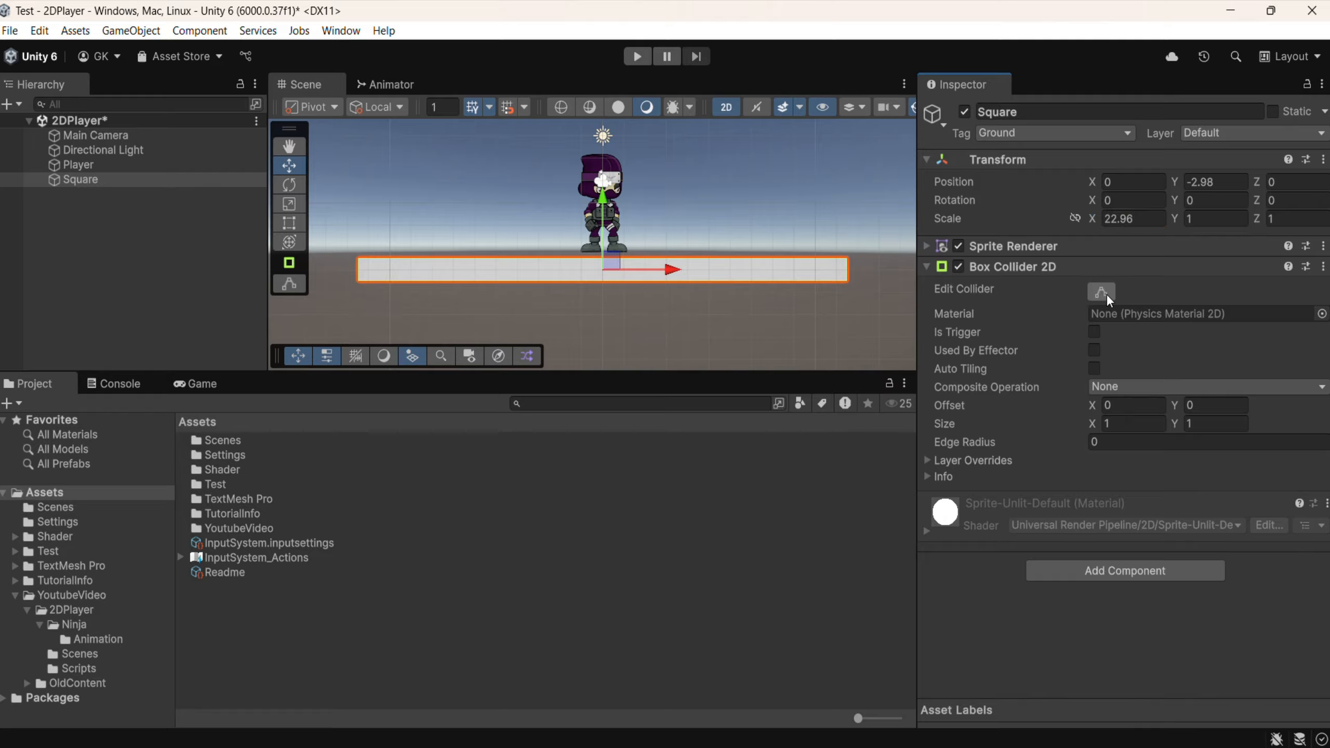
scroll(347, 283, "up", 4)
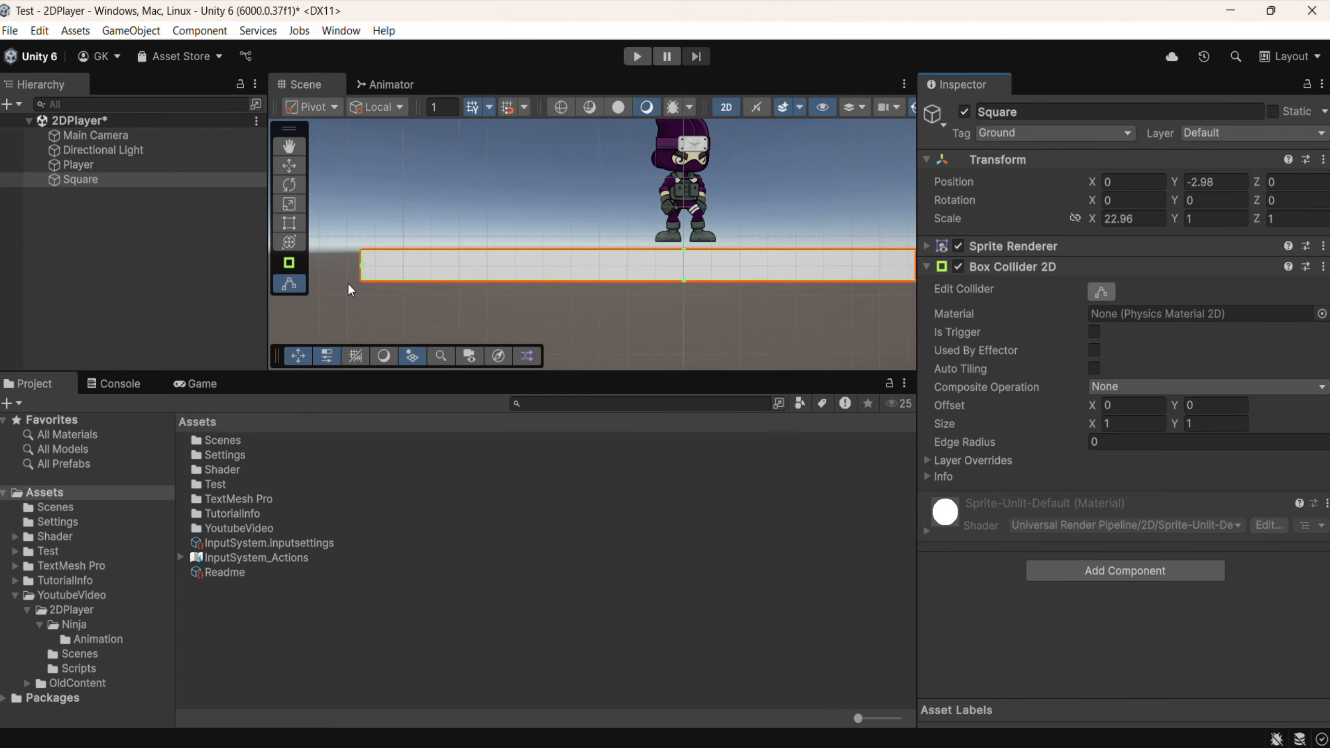
scroll(347, 283, "down", 2)
scroll(347, 283, "down", 3)
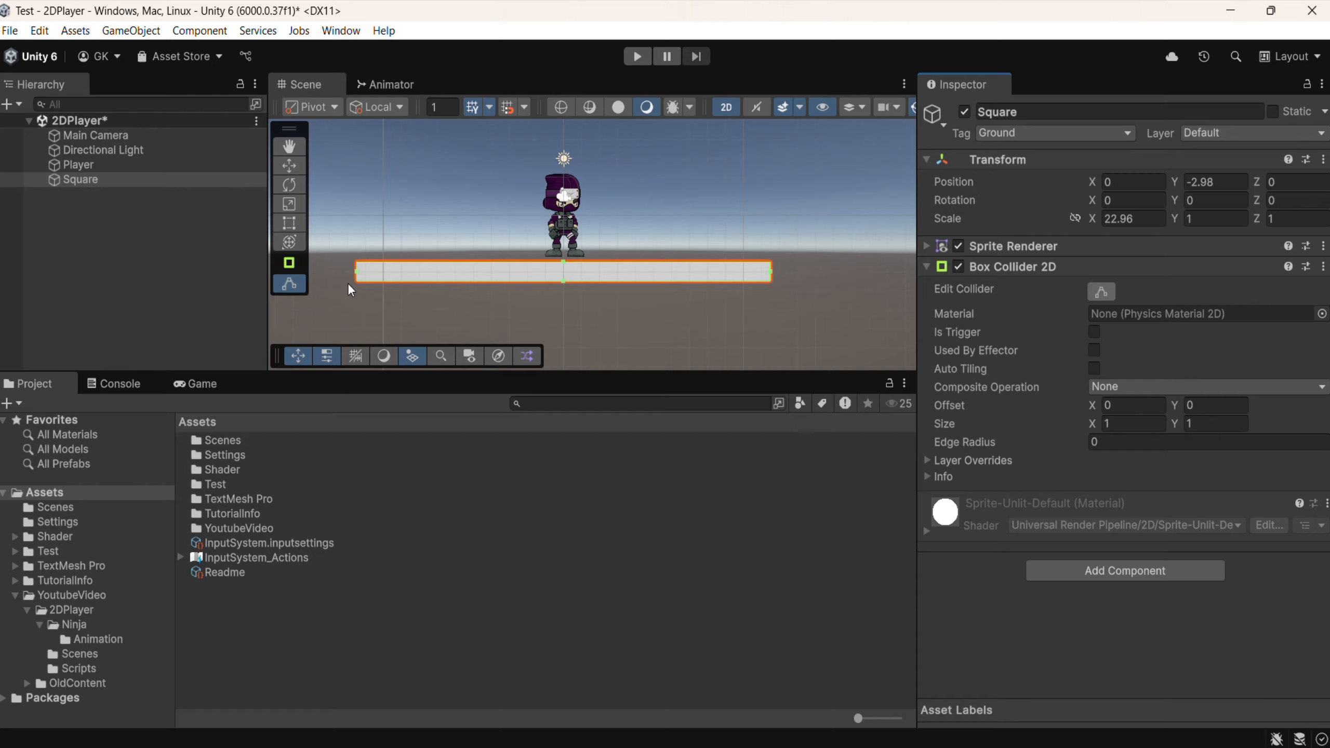
Step: Add a Box Collider 2D component to the Player
left_click(88, 166)
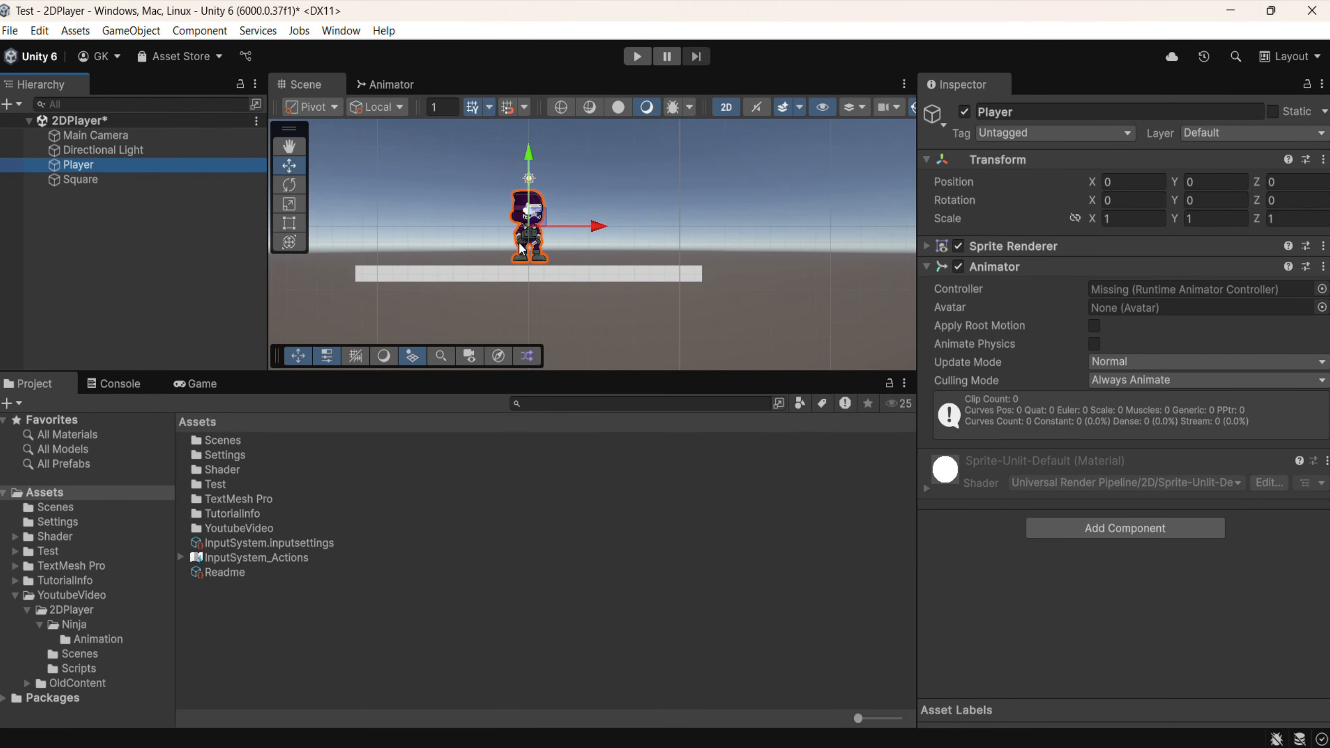
left_click(1073, 528)
type("col")
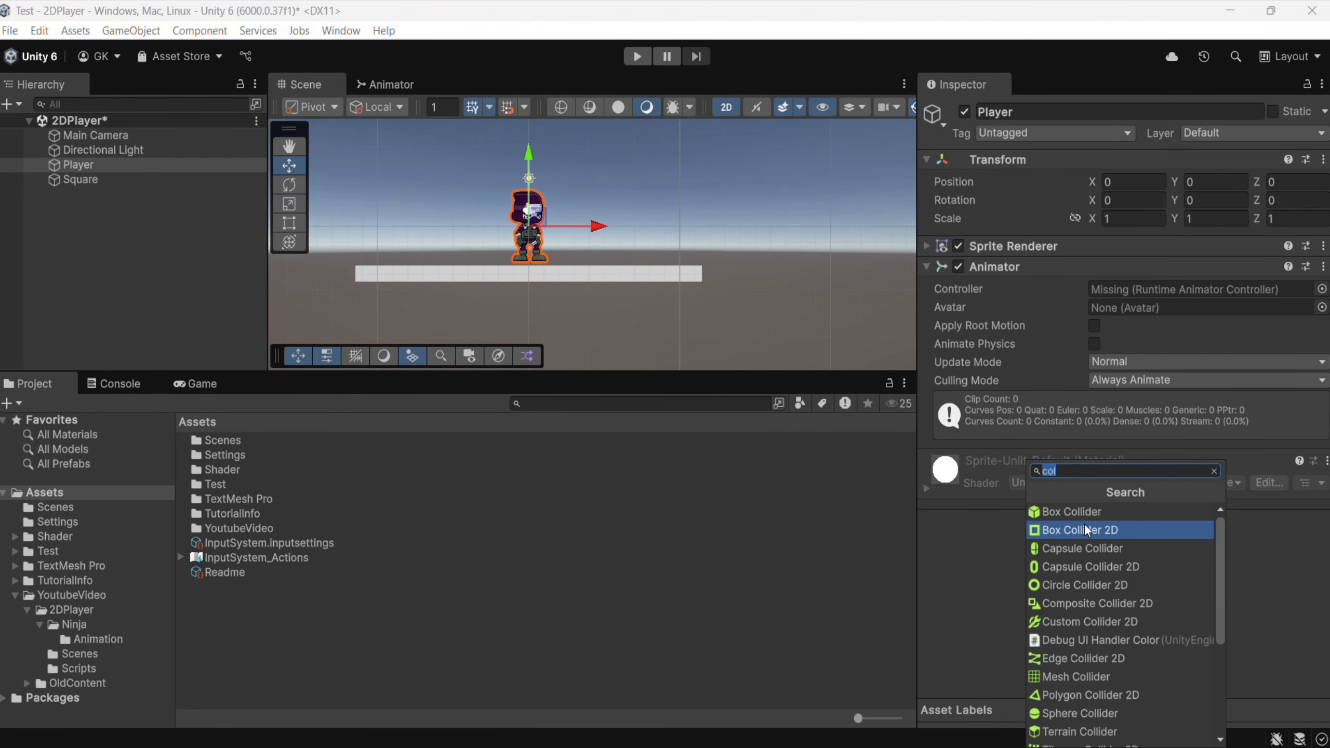
left_click(1115, 527)
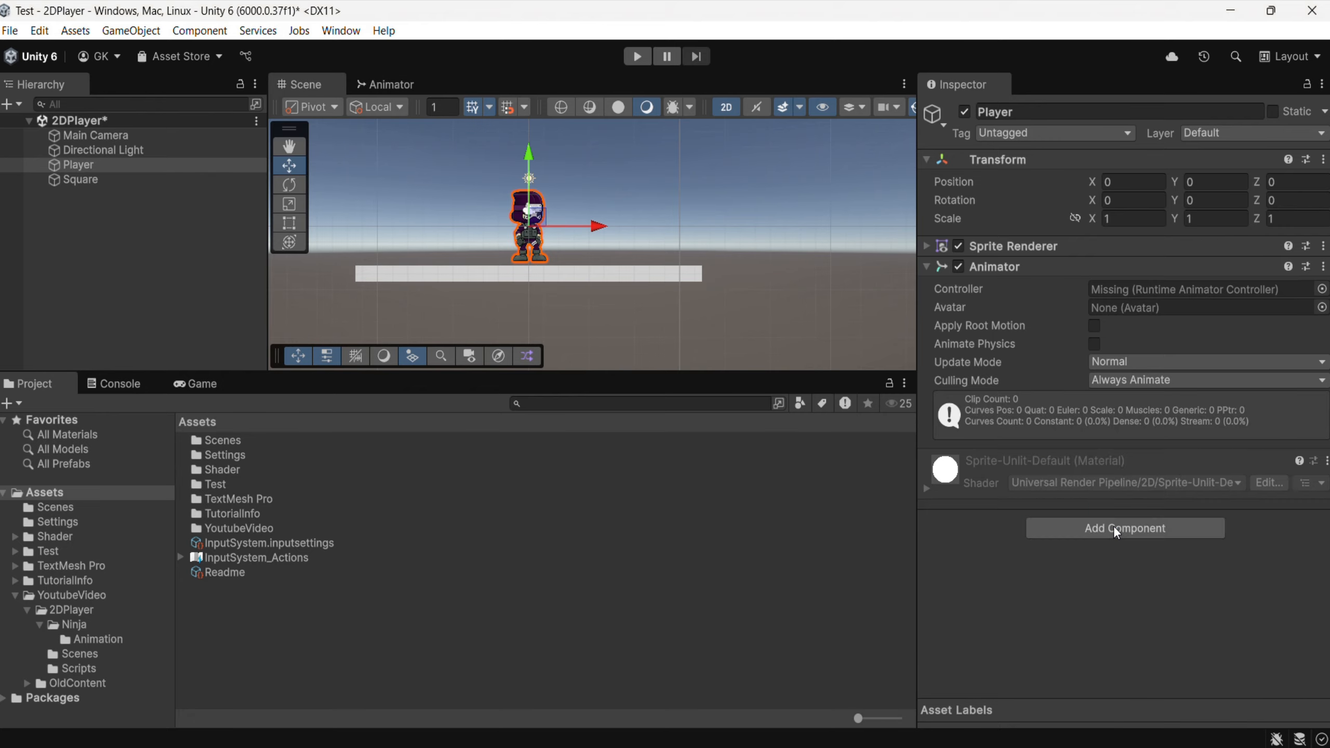
left_click(927, 458)
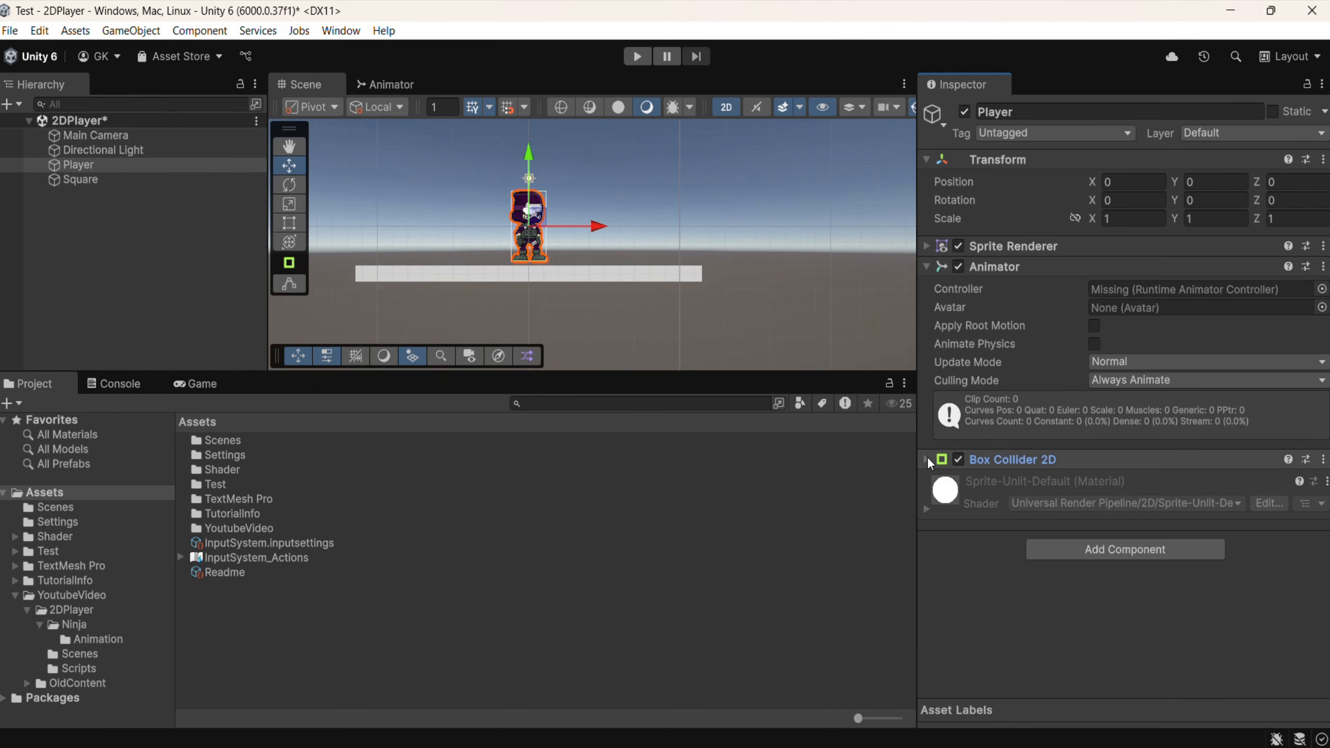
Step: Add a Rigidbody 2D component to the Player
left_click(1128, 550)
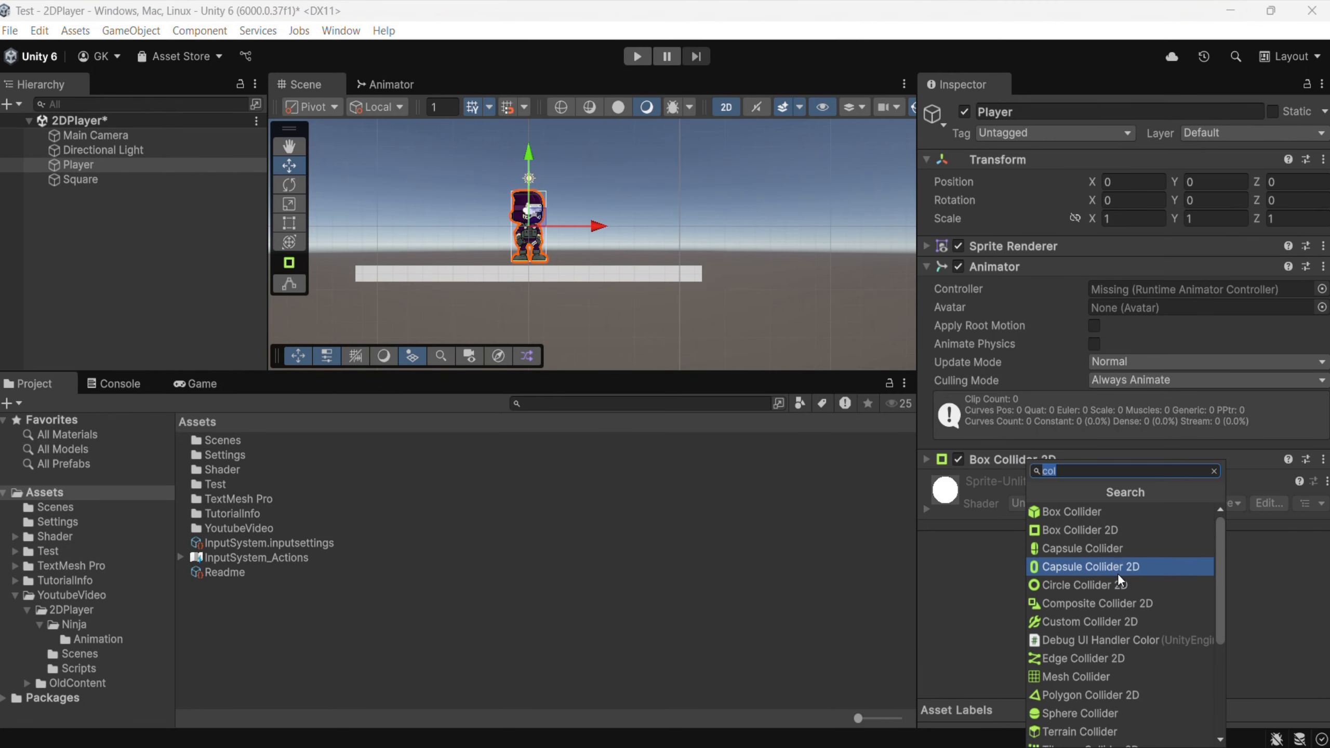
type("ri")
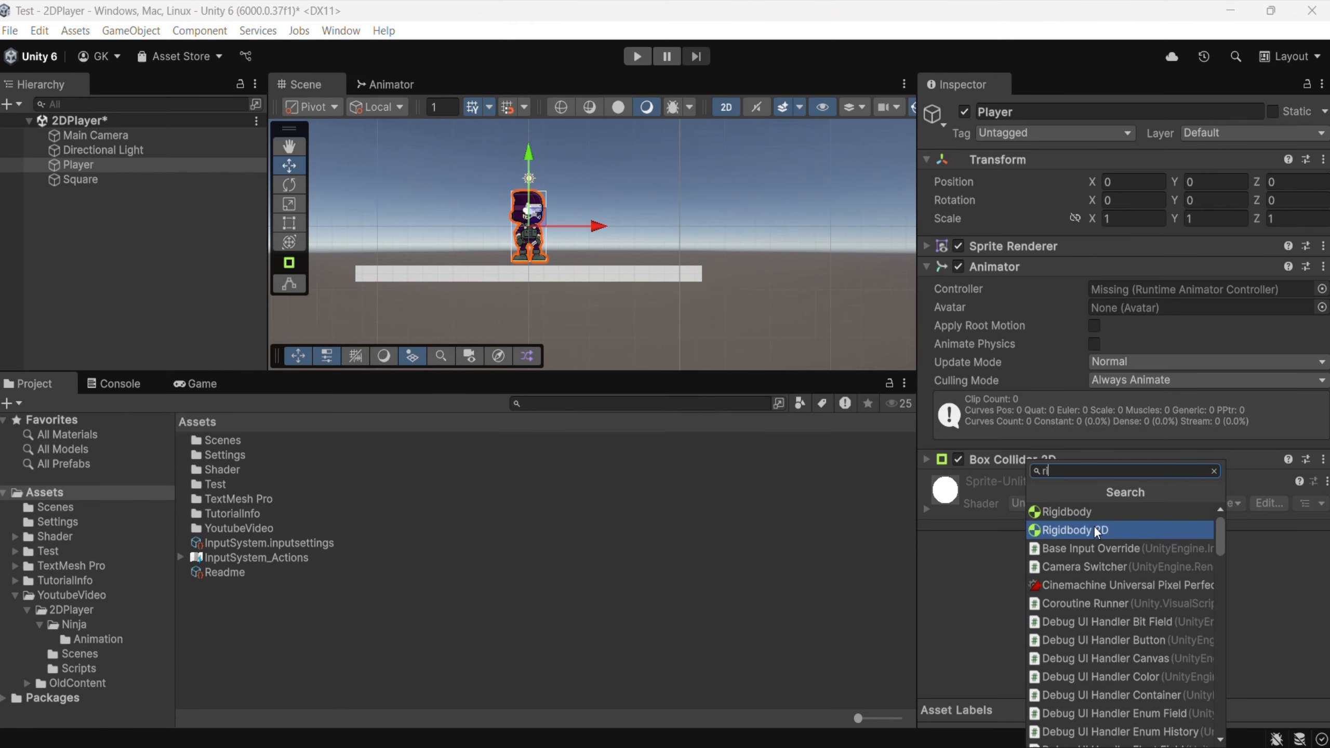
left_click(1083, 529)
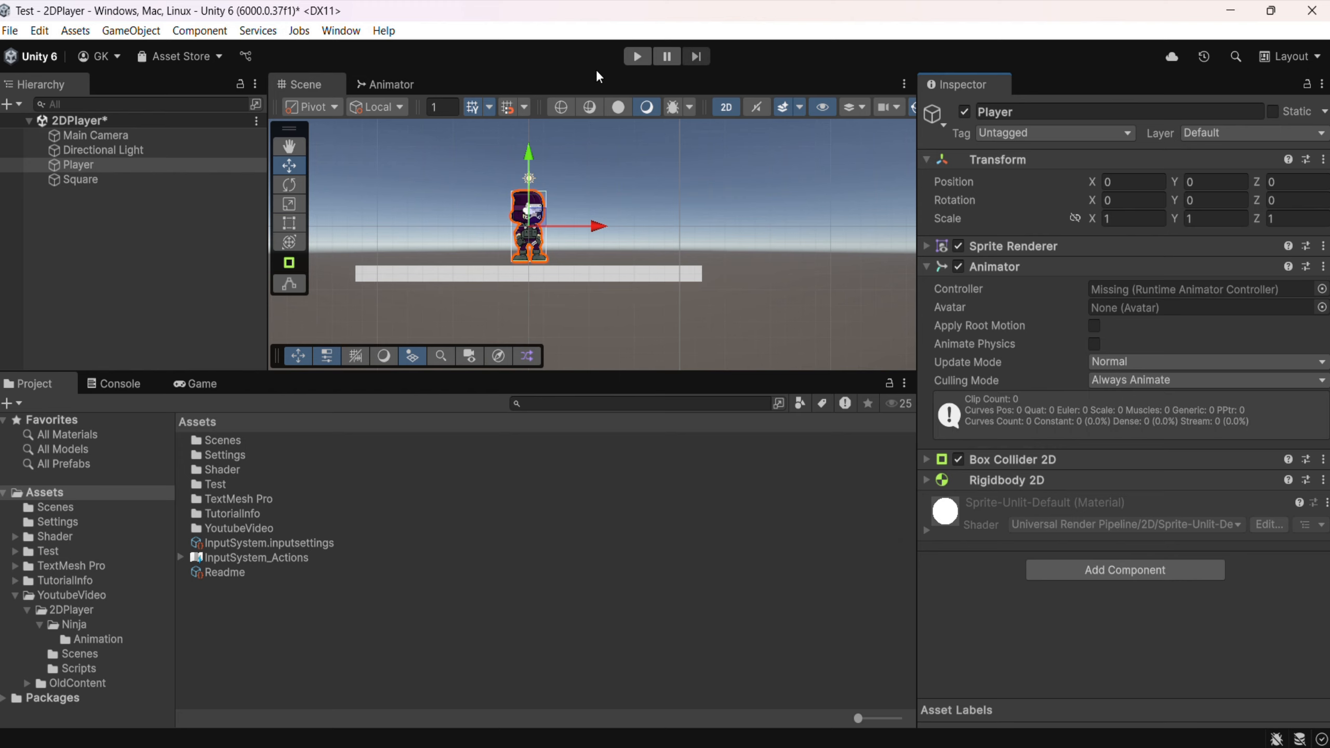
Step: Attach the Player Movement 2D script to the Player and save the scene
left_click(1126, 566)
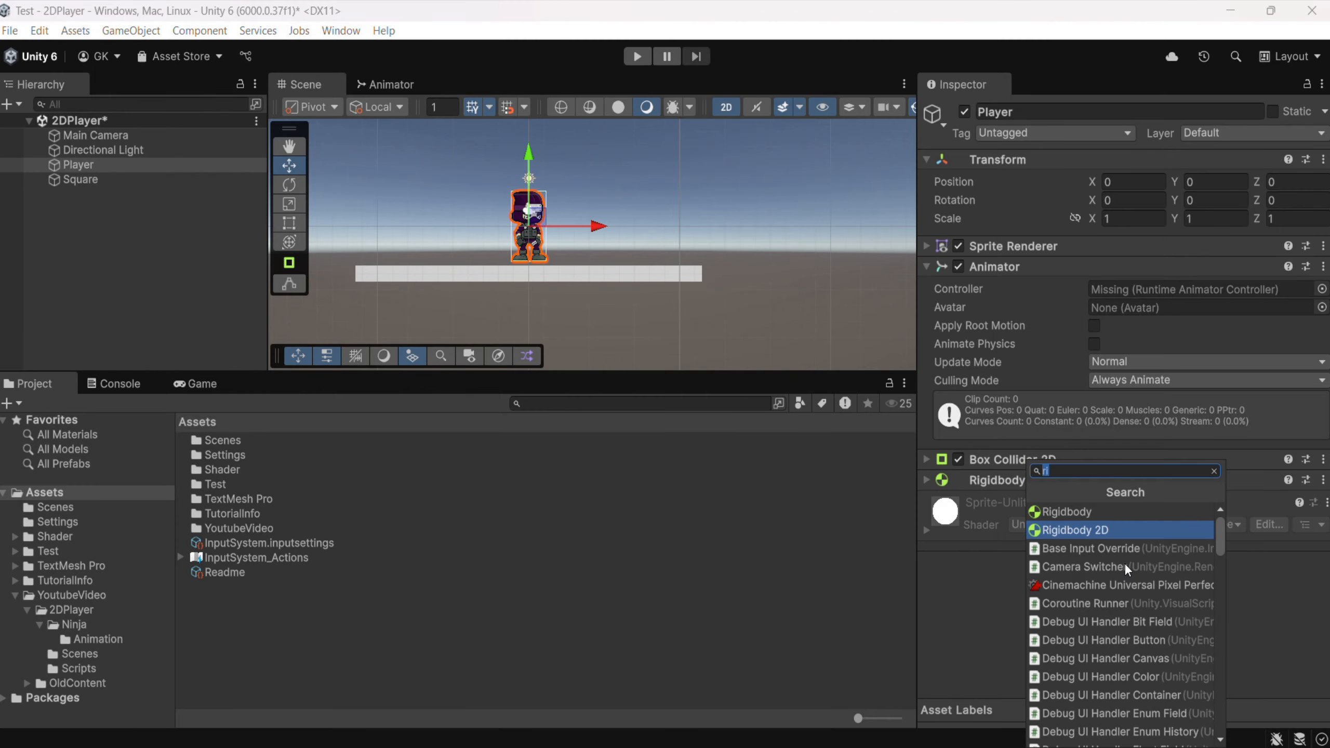
type("play")
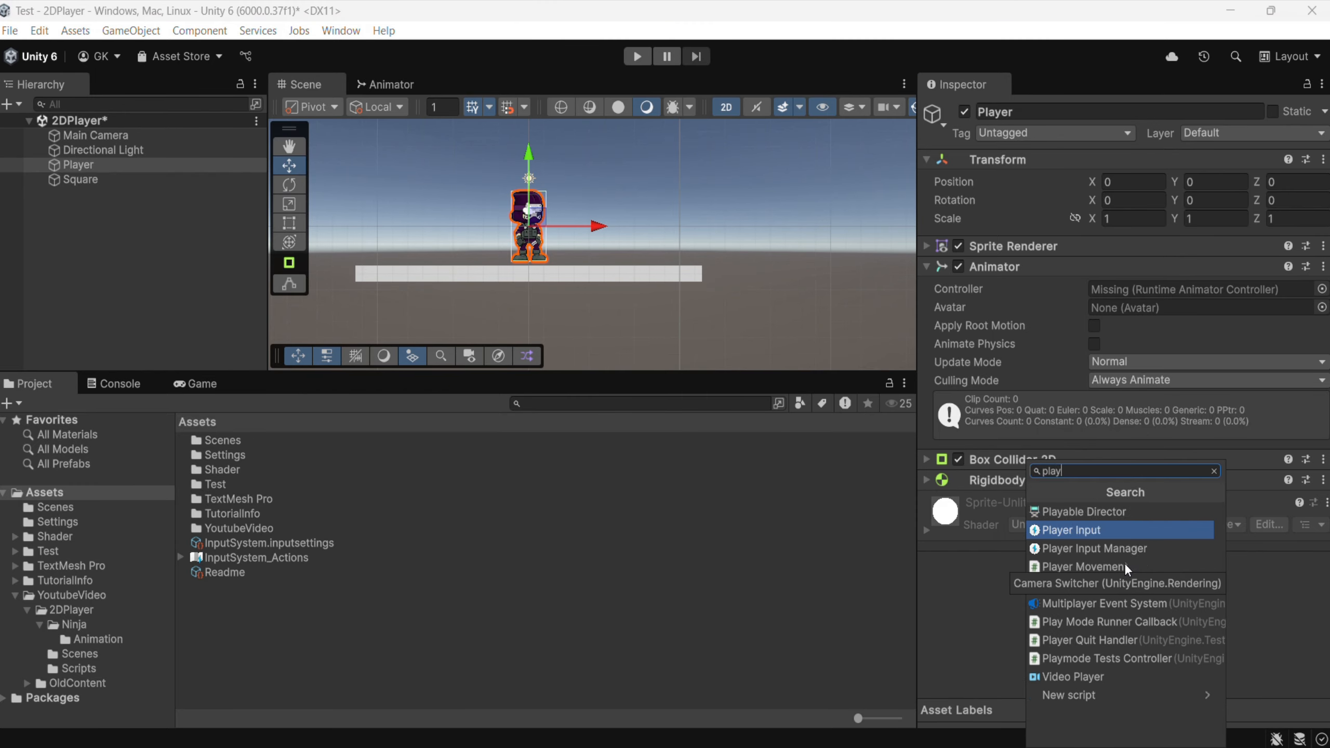
key("Down")
key("Down")
key("Down")
key("Down")
key("Down")
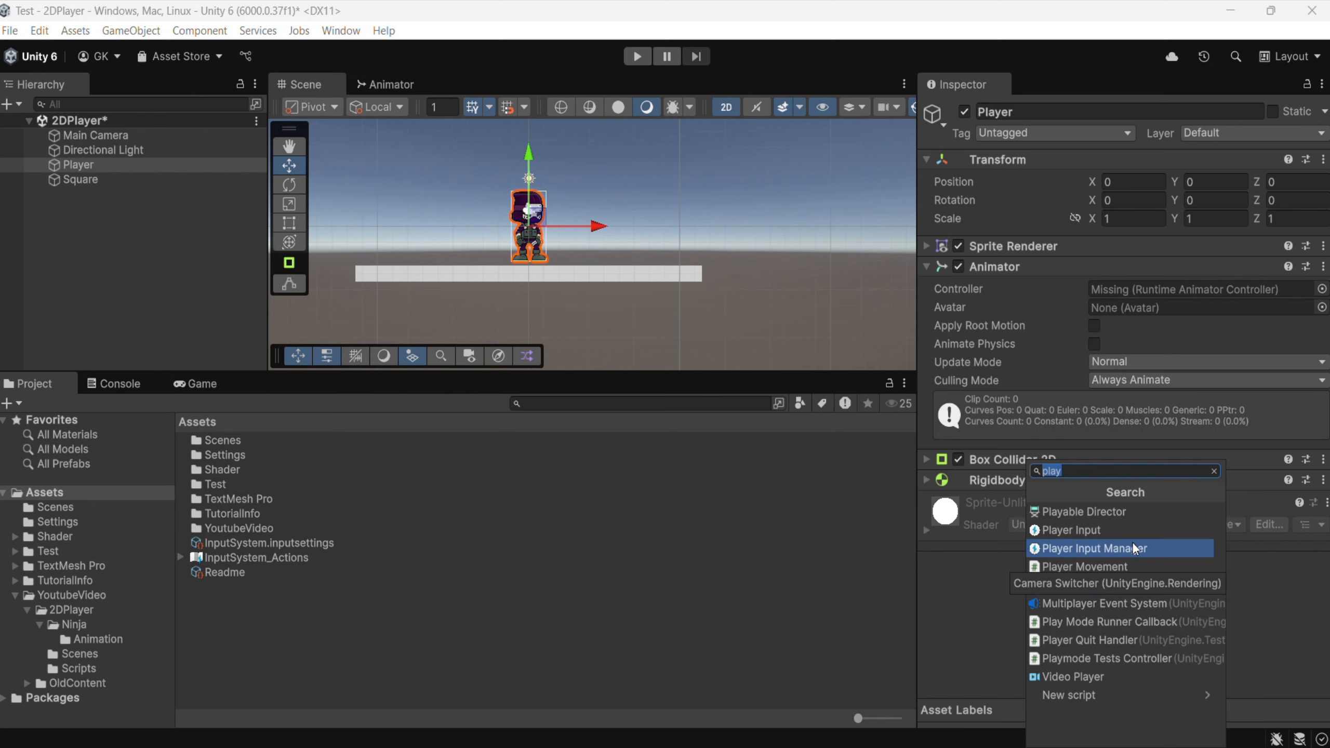
left_click(1107, 584)
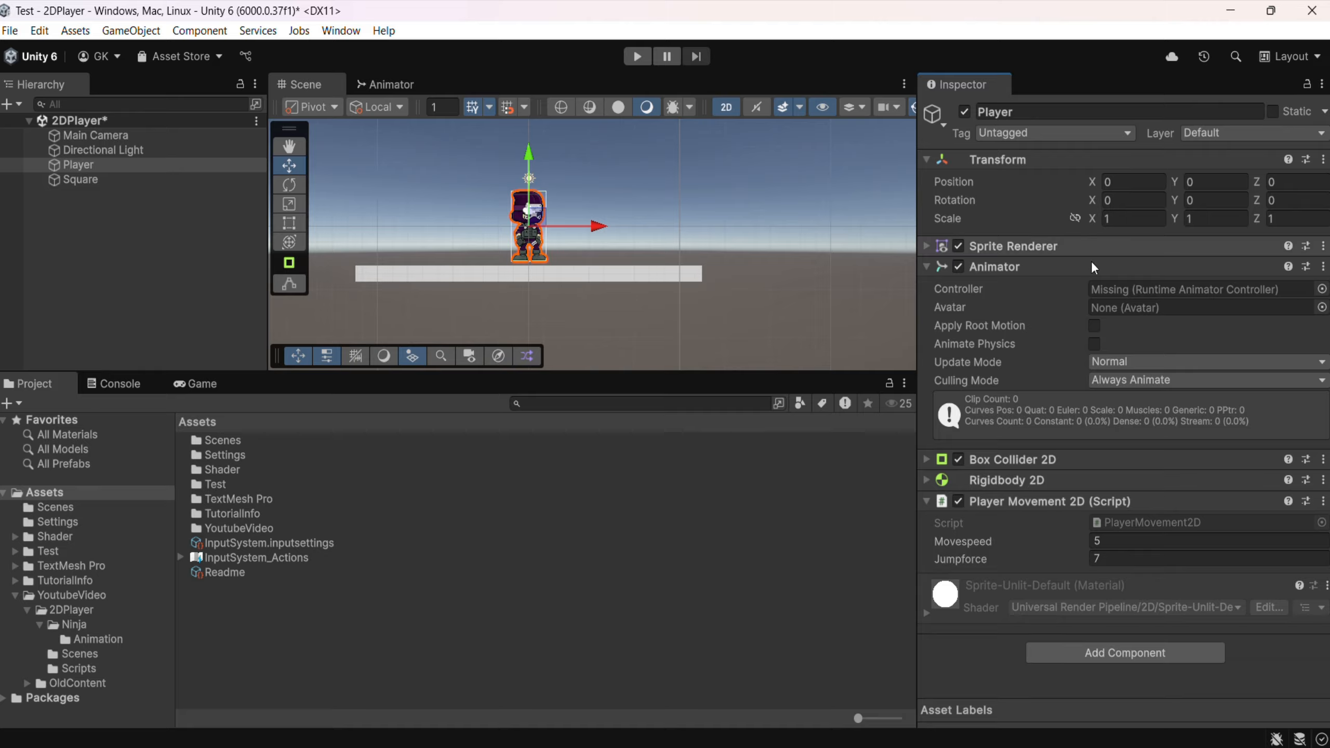
key("ctrl+s")
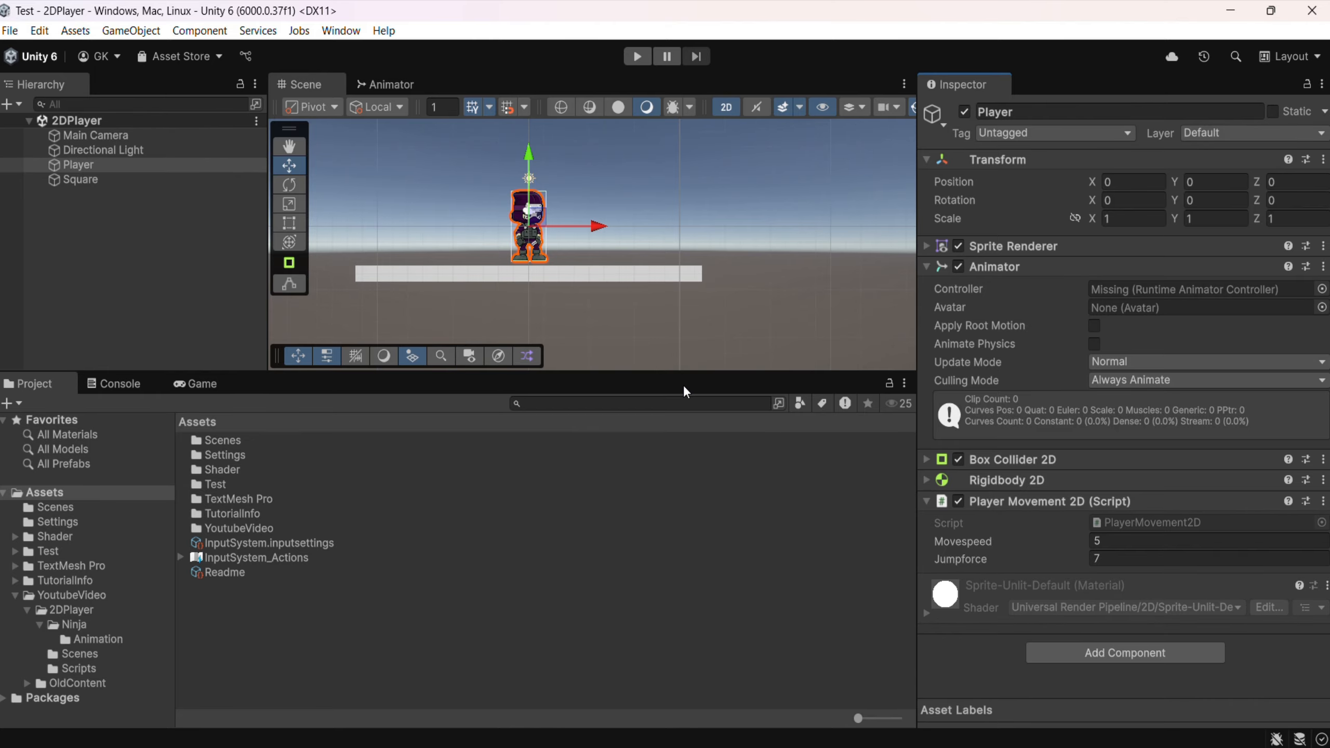
Step: Run the scene and assign the PlayerAnimation controller to the Player's Animator during play
key("ctrl+p")
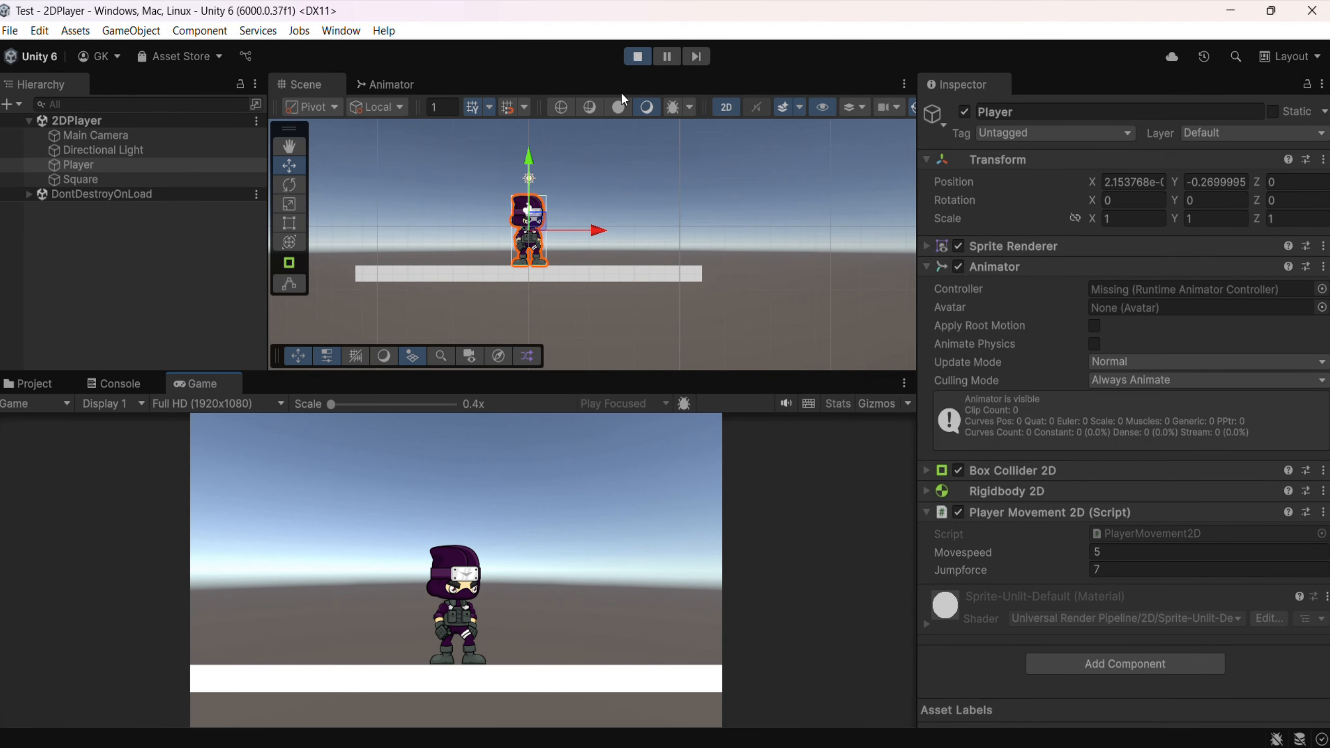
left_click(1322, 290)
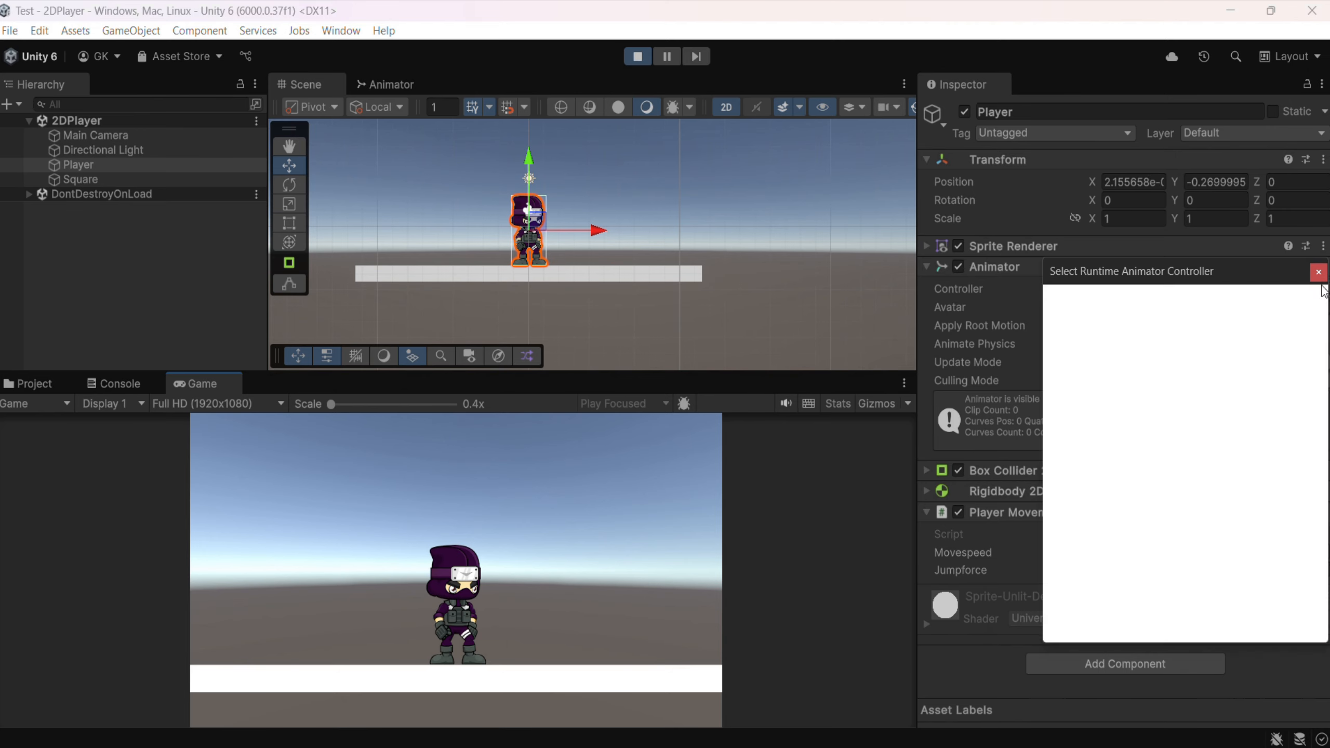
double_click(1120, 373)
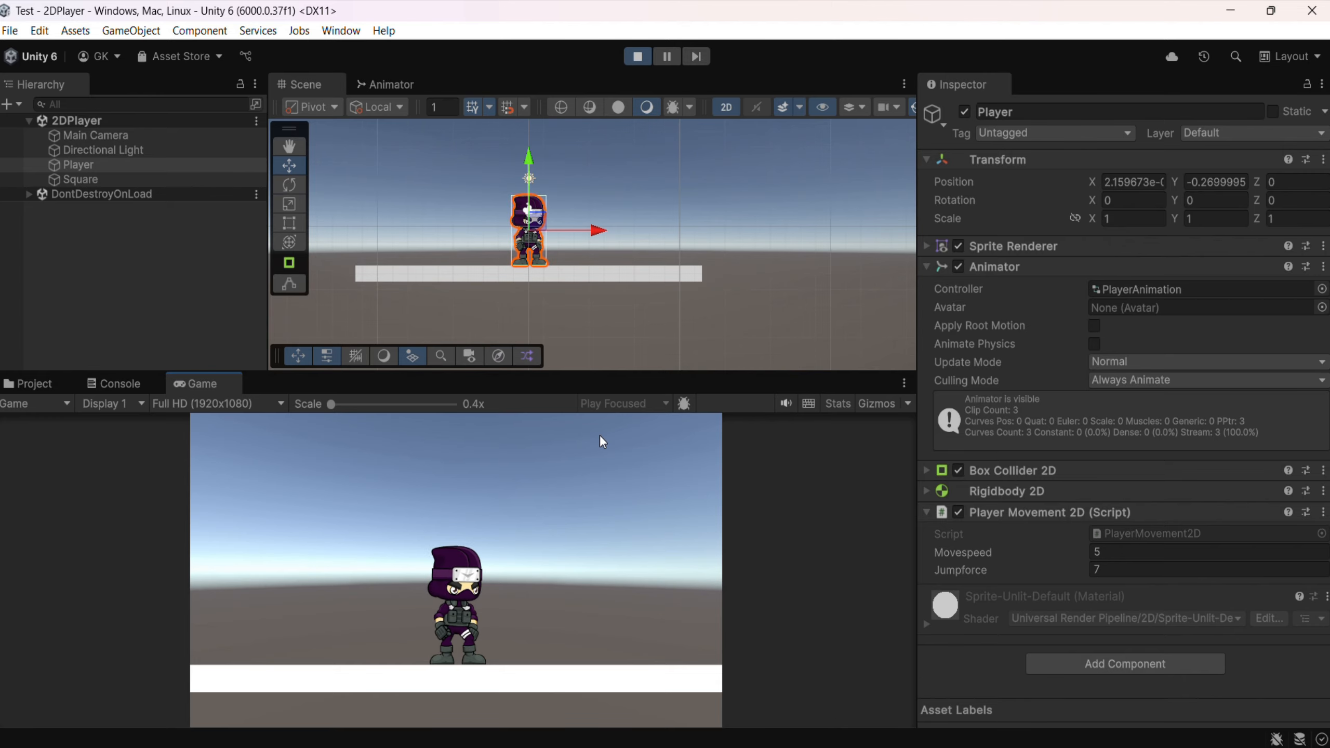
Step: Test the ninja's movement in the running game by moving it right and back left
key("d")
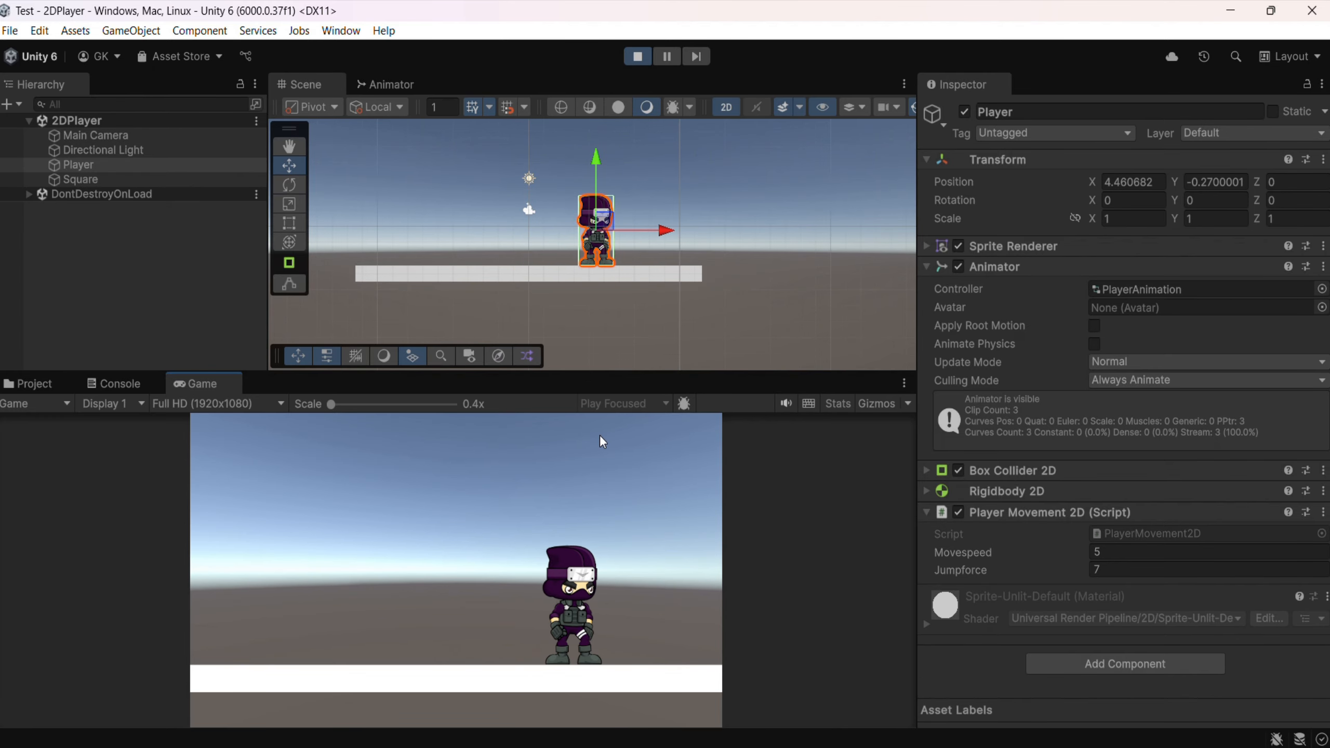
key("a")
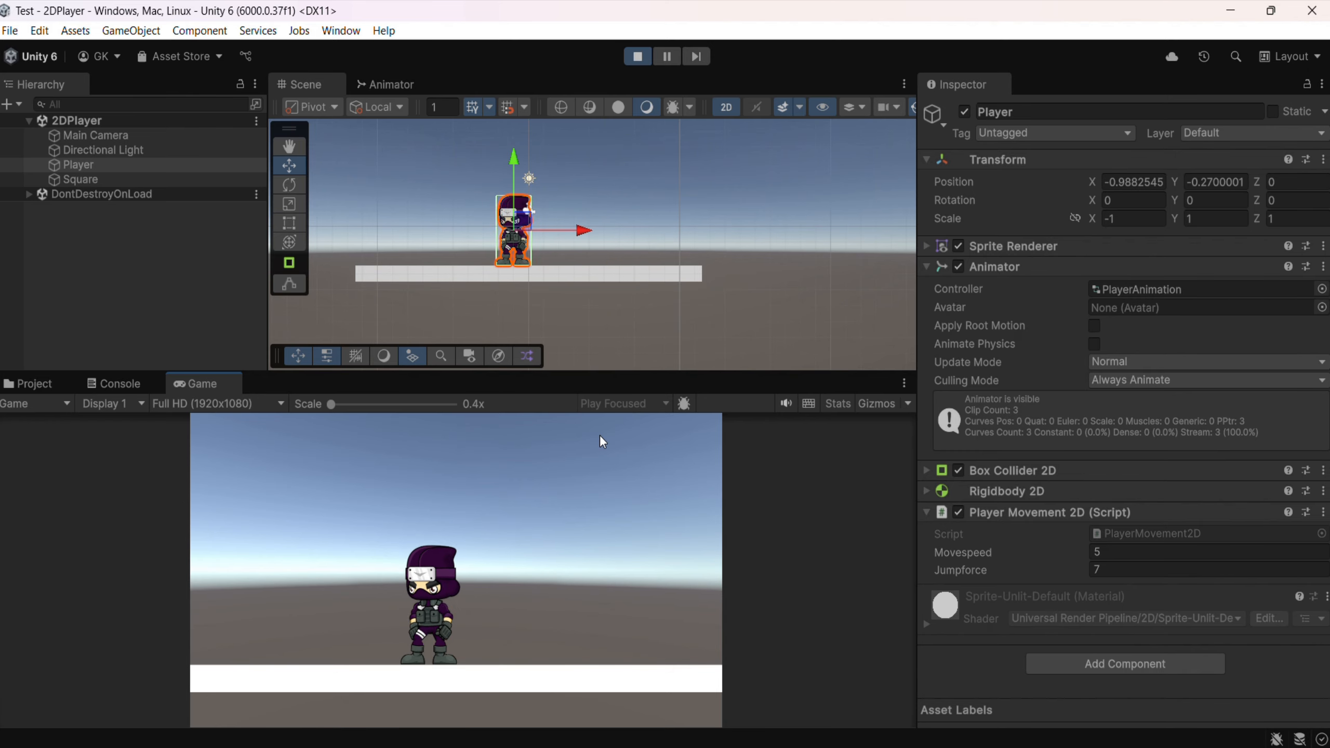
Step: Test the ninja's jump in the running game and move it right along the platform
key("space")
key("space")
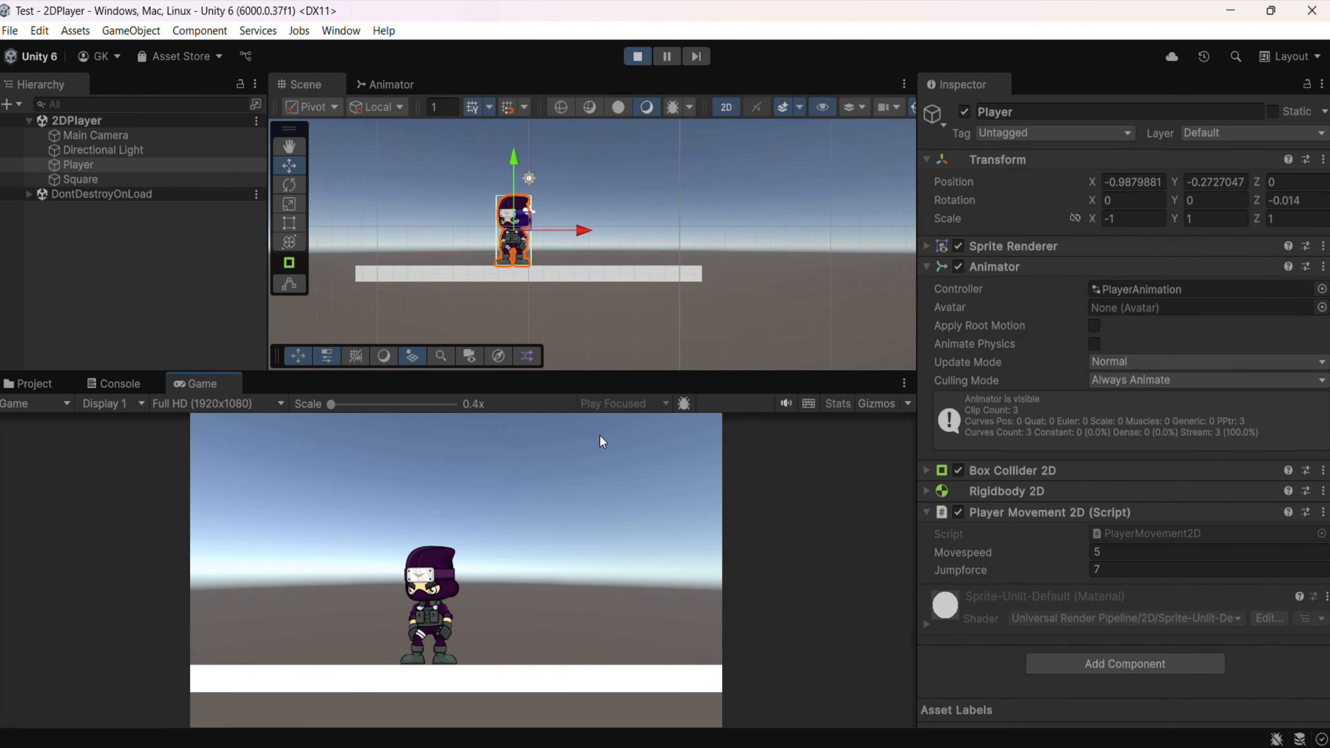
key("Right")
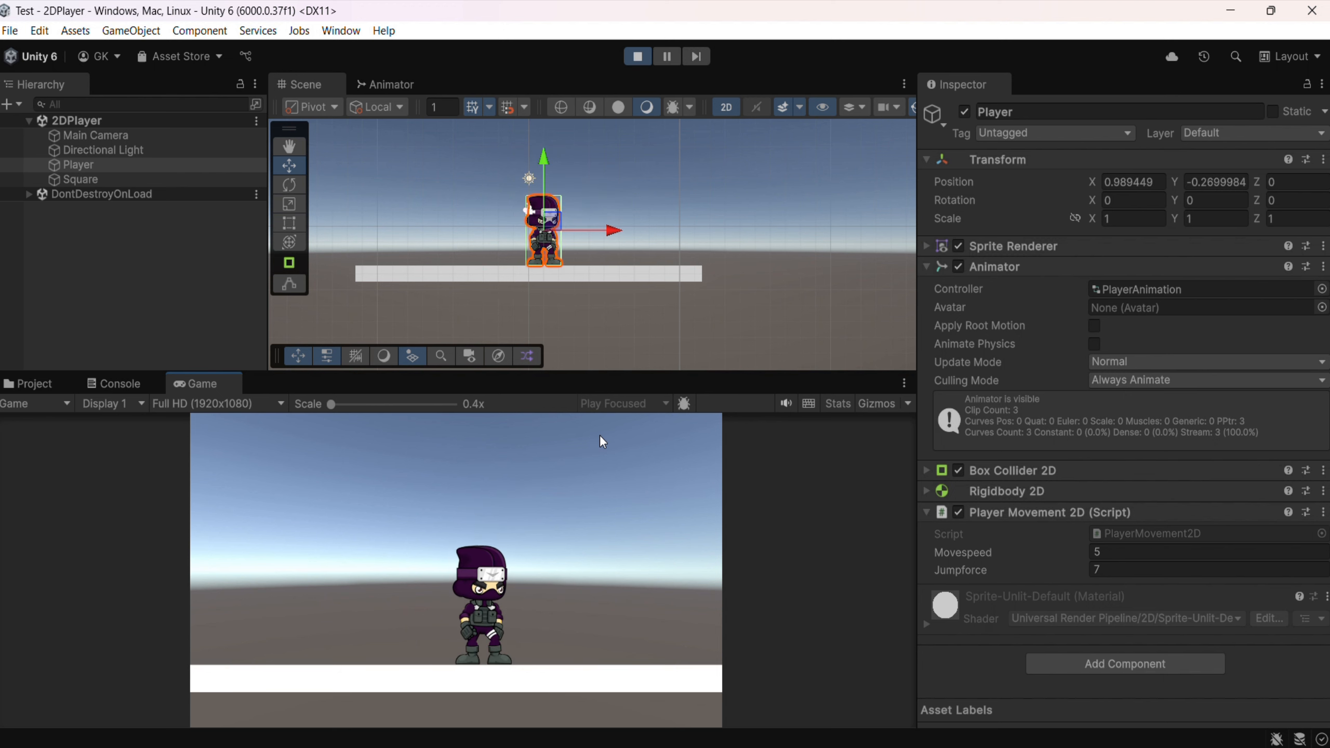
Step: Stop the game and assign the PlayerAnimation controller to the Player's Animator in edit mode
key("ctrl+p")
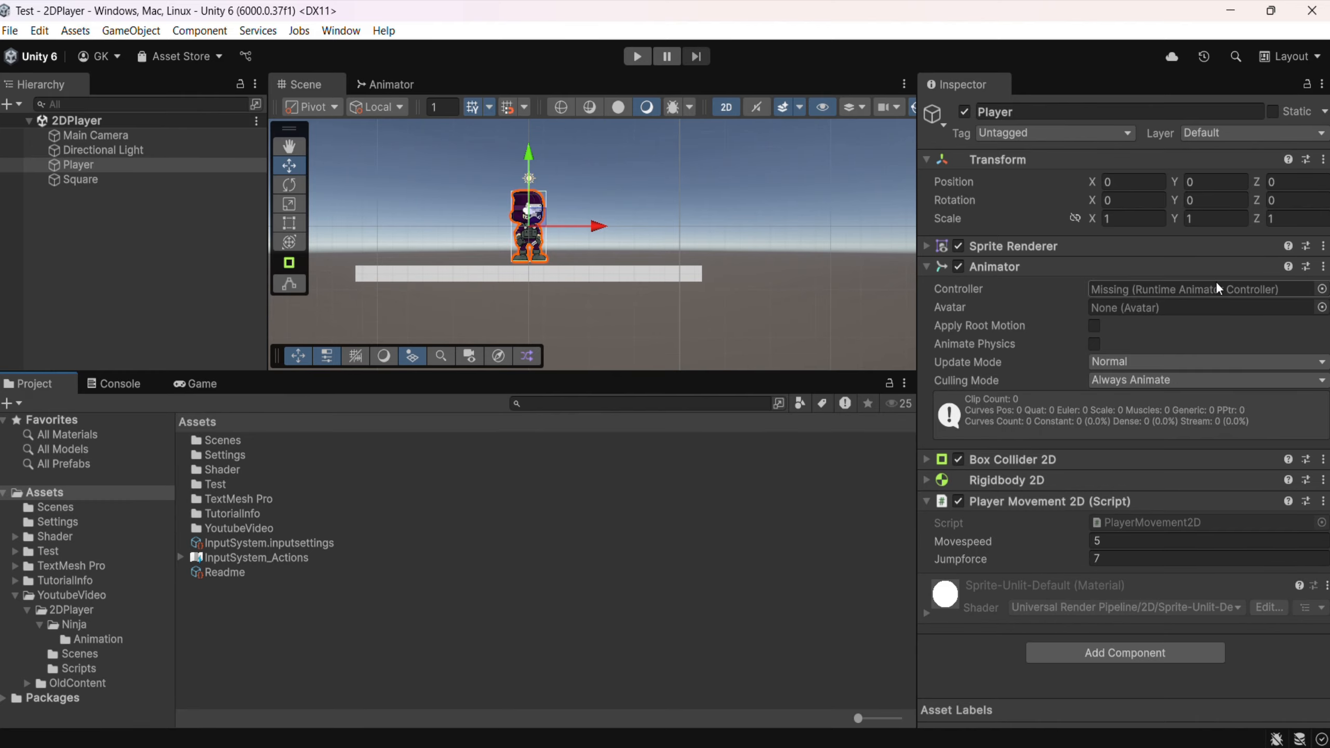
left_click(1322, 289)
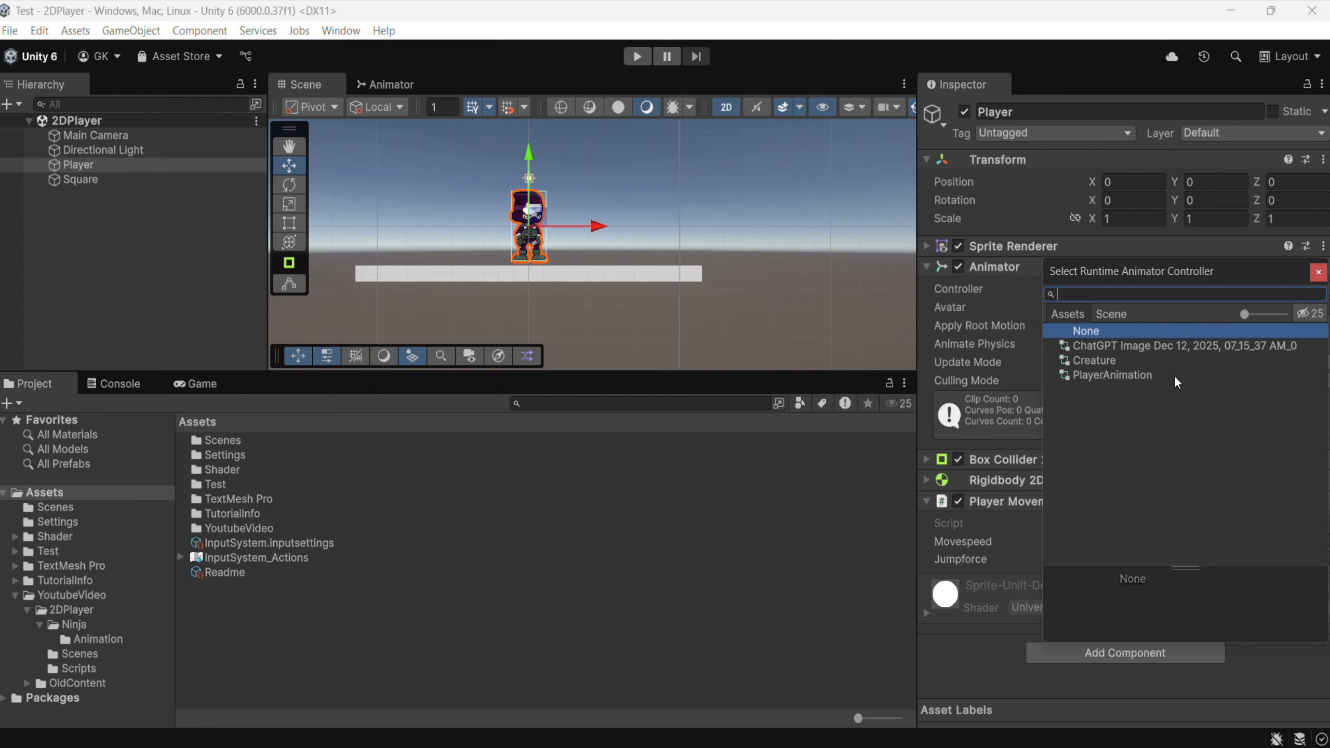
double_click(1133, 369)
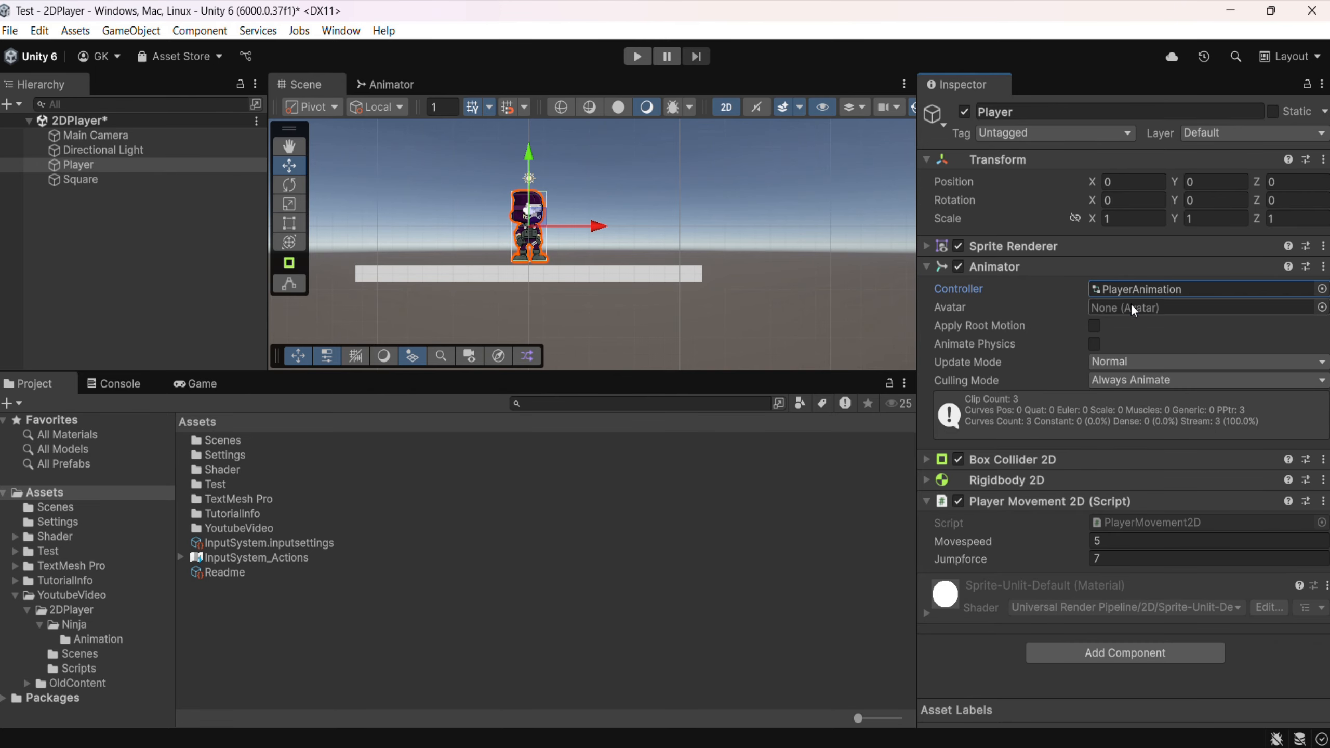
Step: Disable Loop Time on the Jump animation clip used by the PlayerAnimation controller and save the scene
double_click(1141, 289)
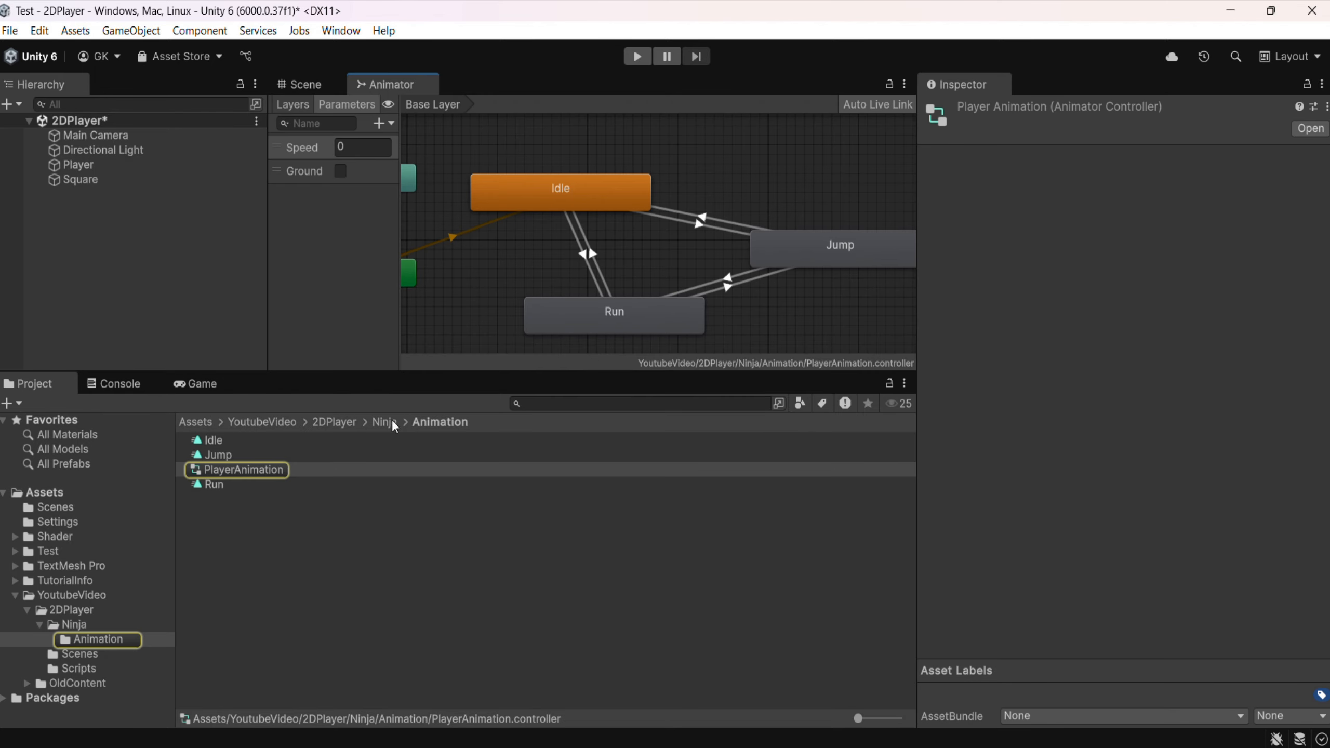
double_click(838, 254)
left_click(839, 255)
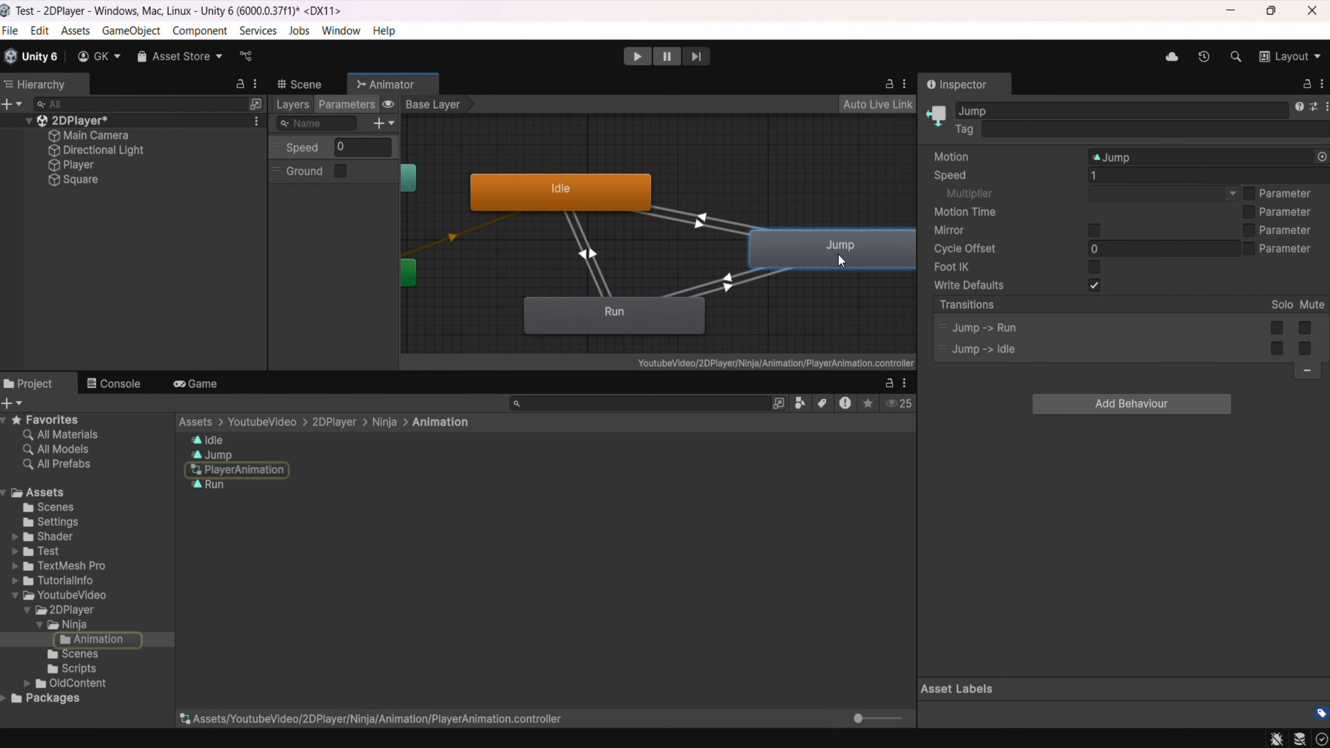
double_click(839, 260)
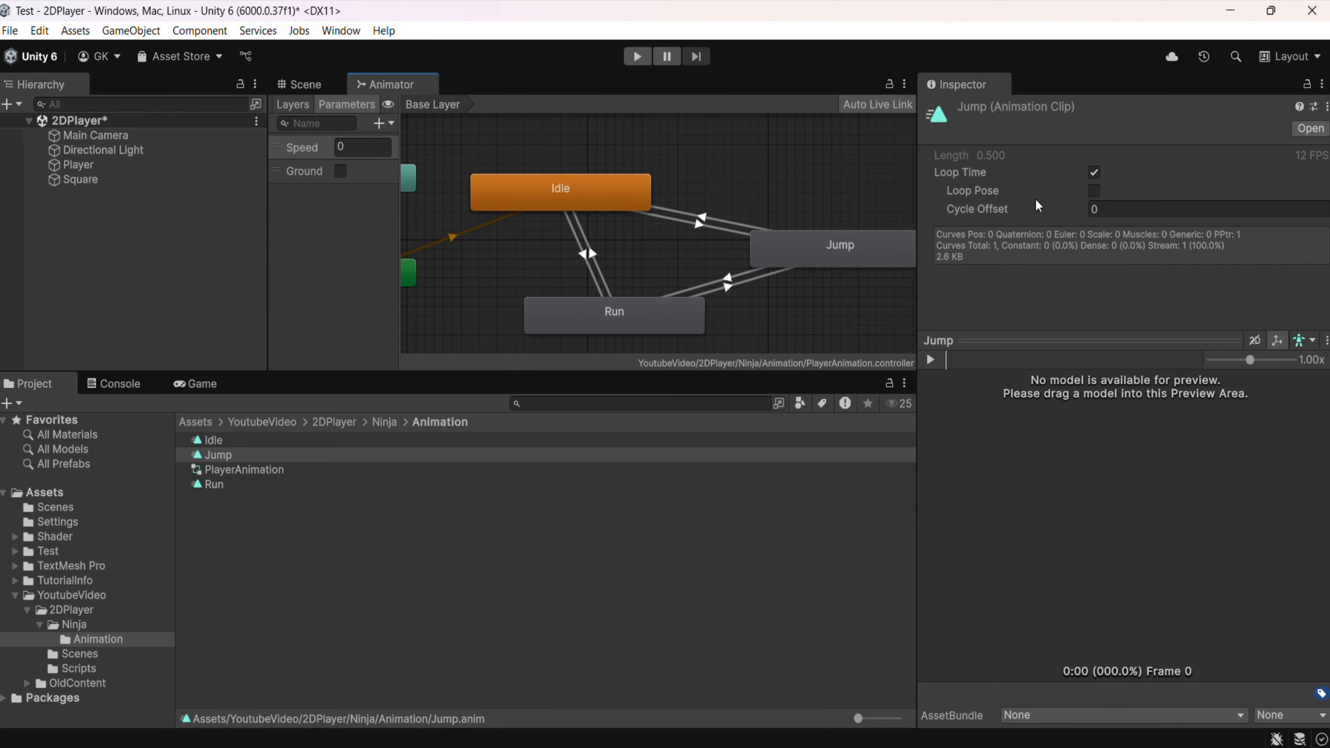
left_click(1093, 174)
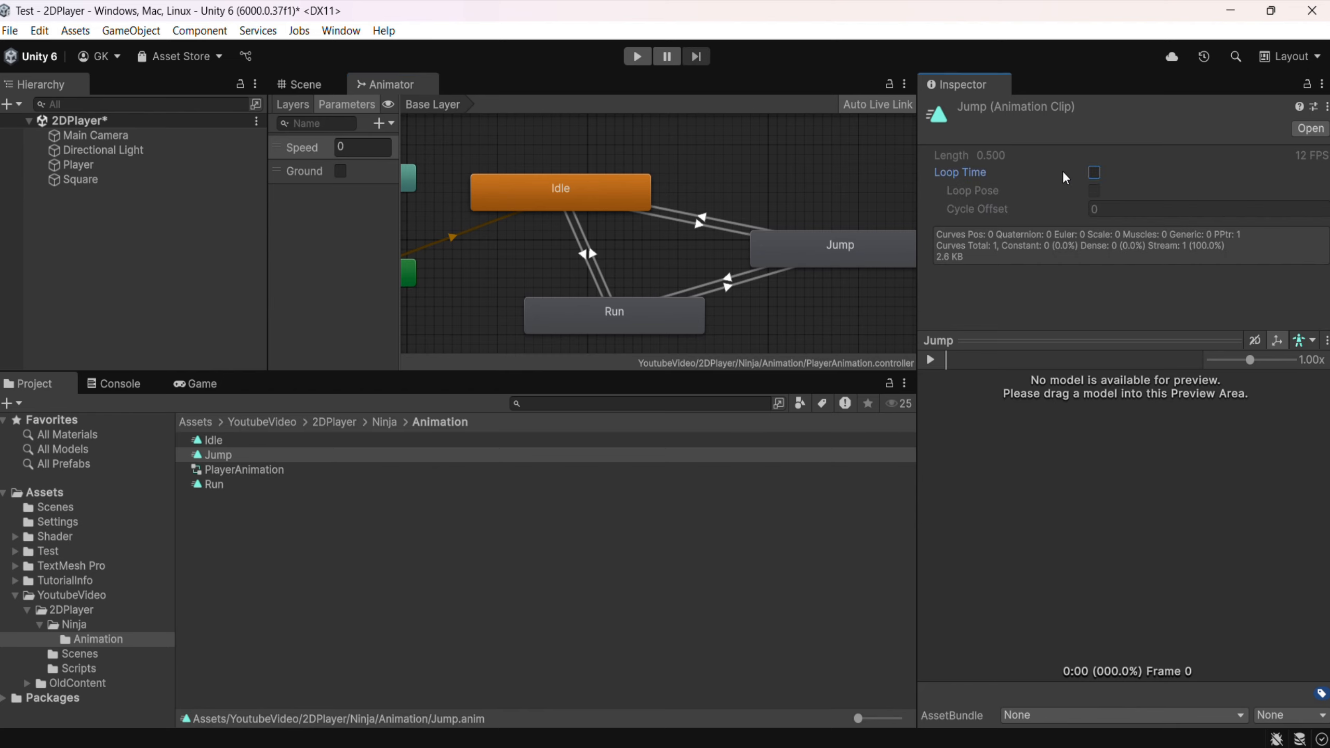
key("ctrl+s")
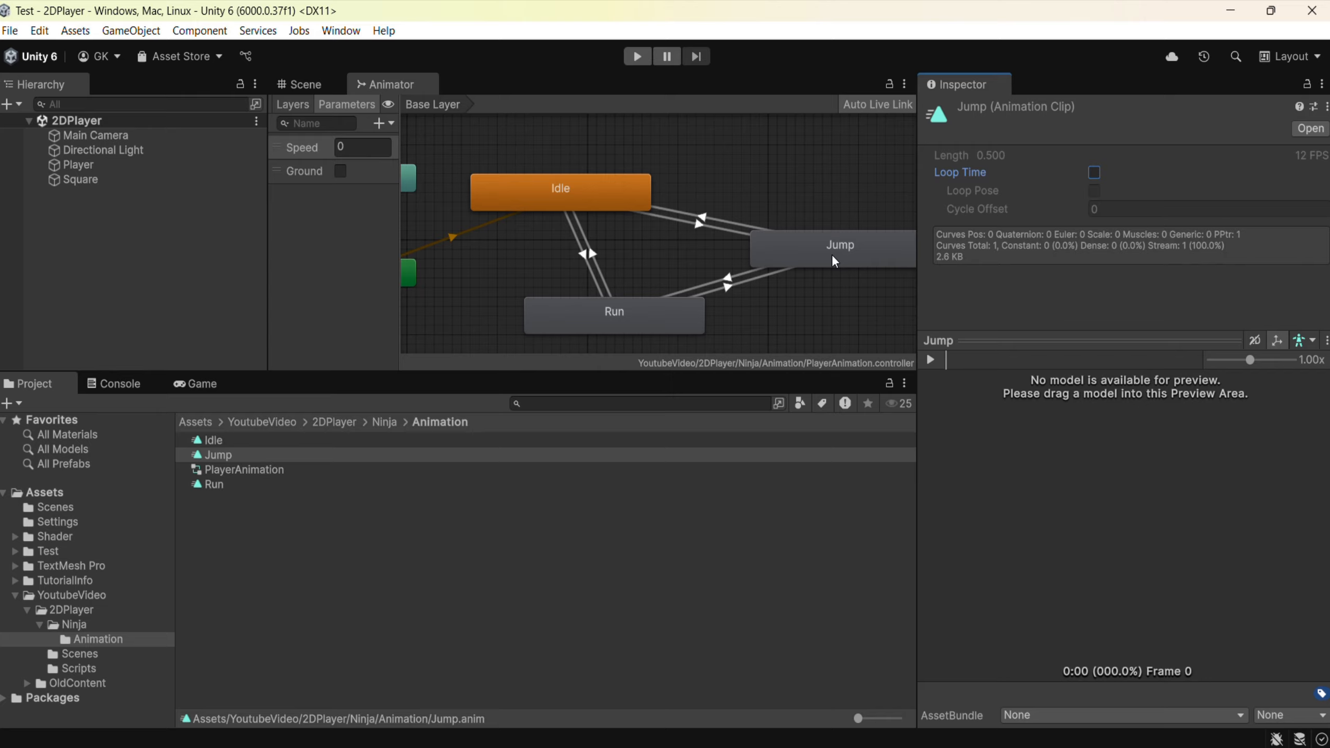
Step: Run the scene and test the ninja's left and right movement and its jump
left_click(302, 84)
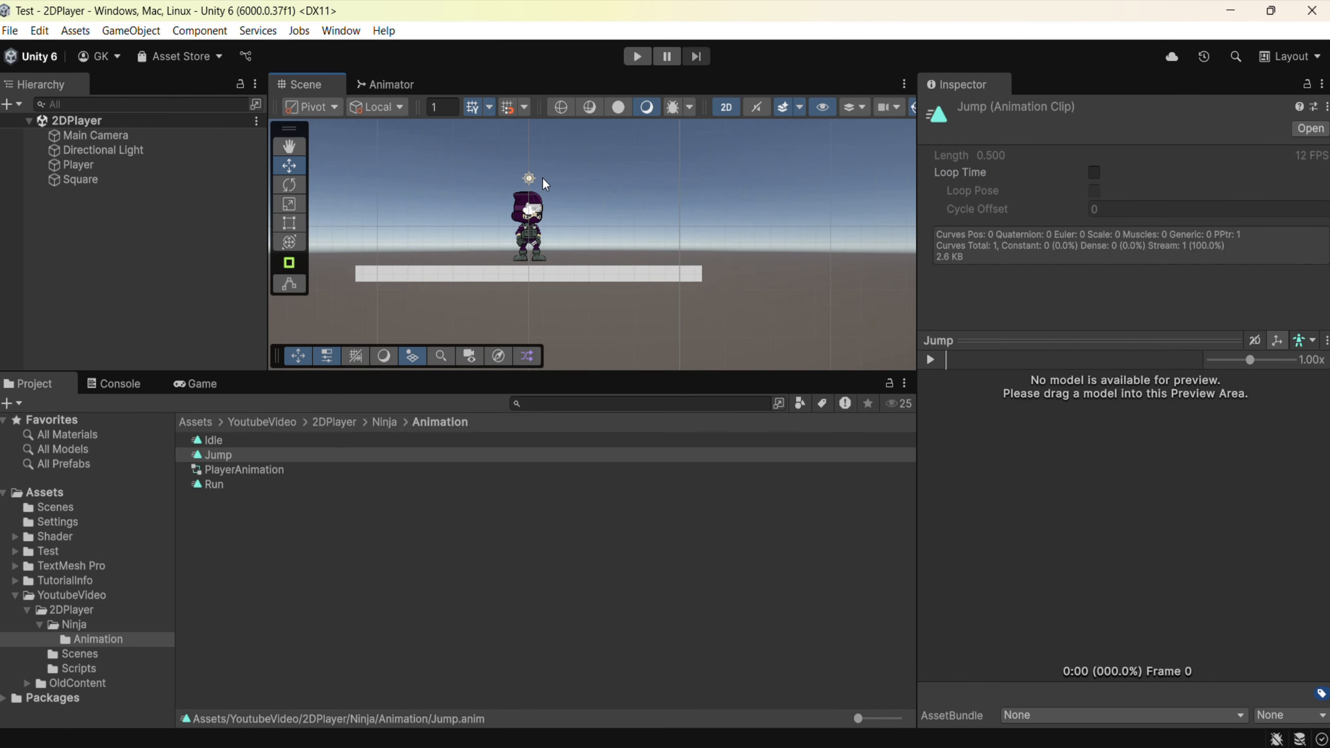
key("ctrl+p")
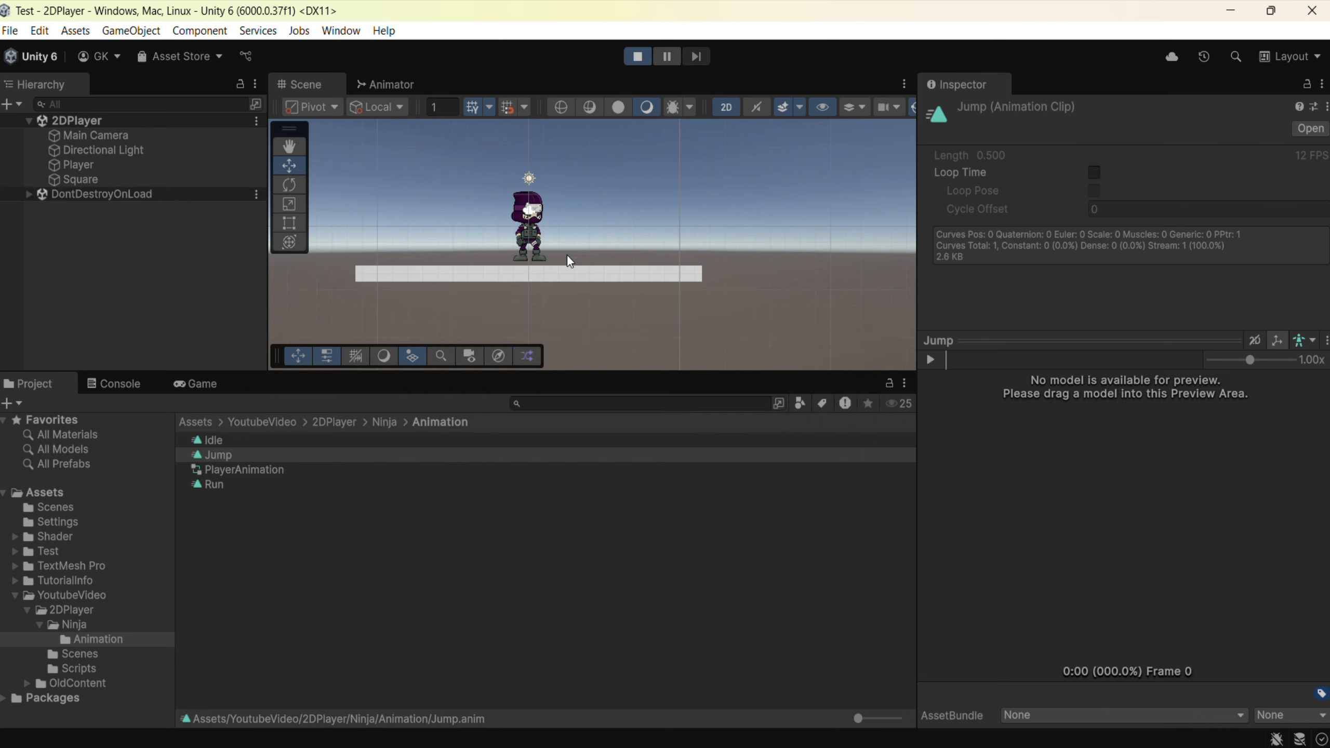
key("Right")
key("Left")
key("Right")
key("space")
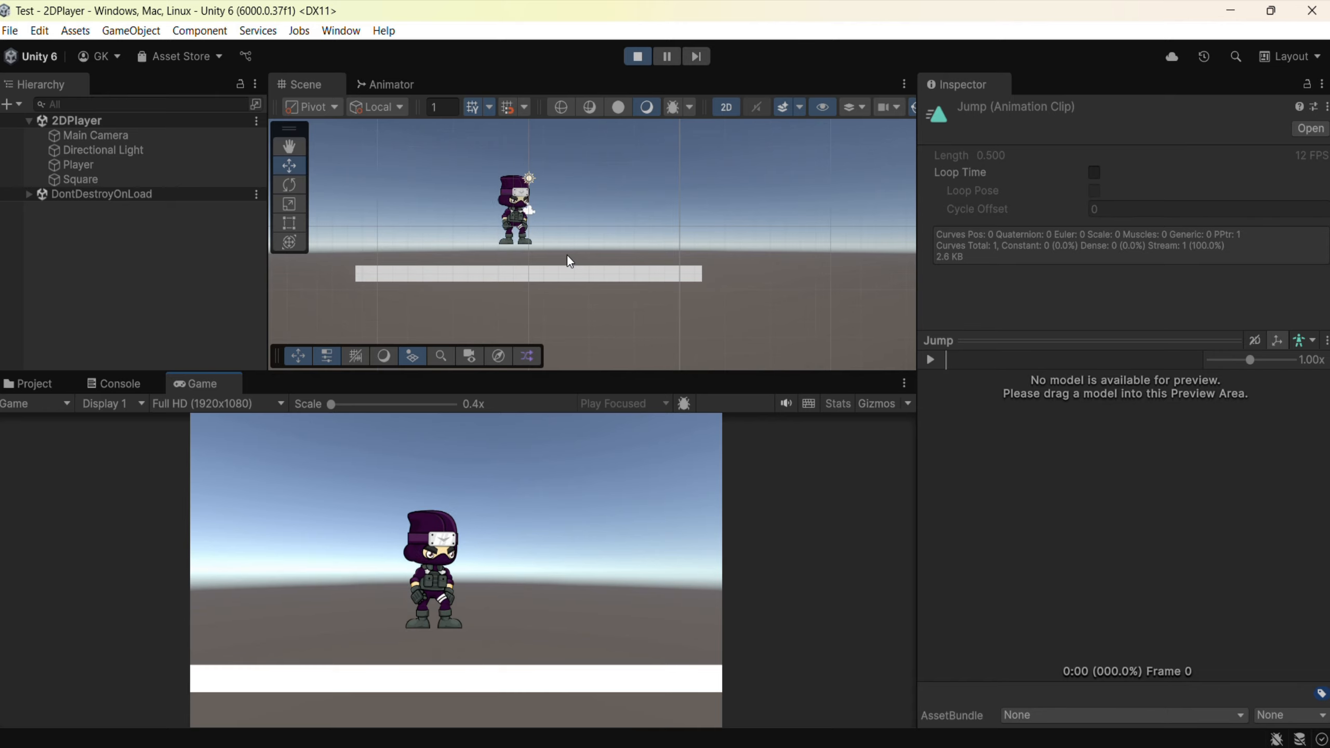
key("space")
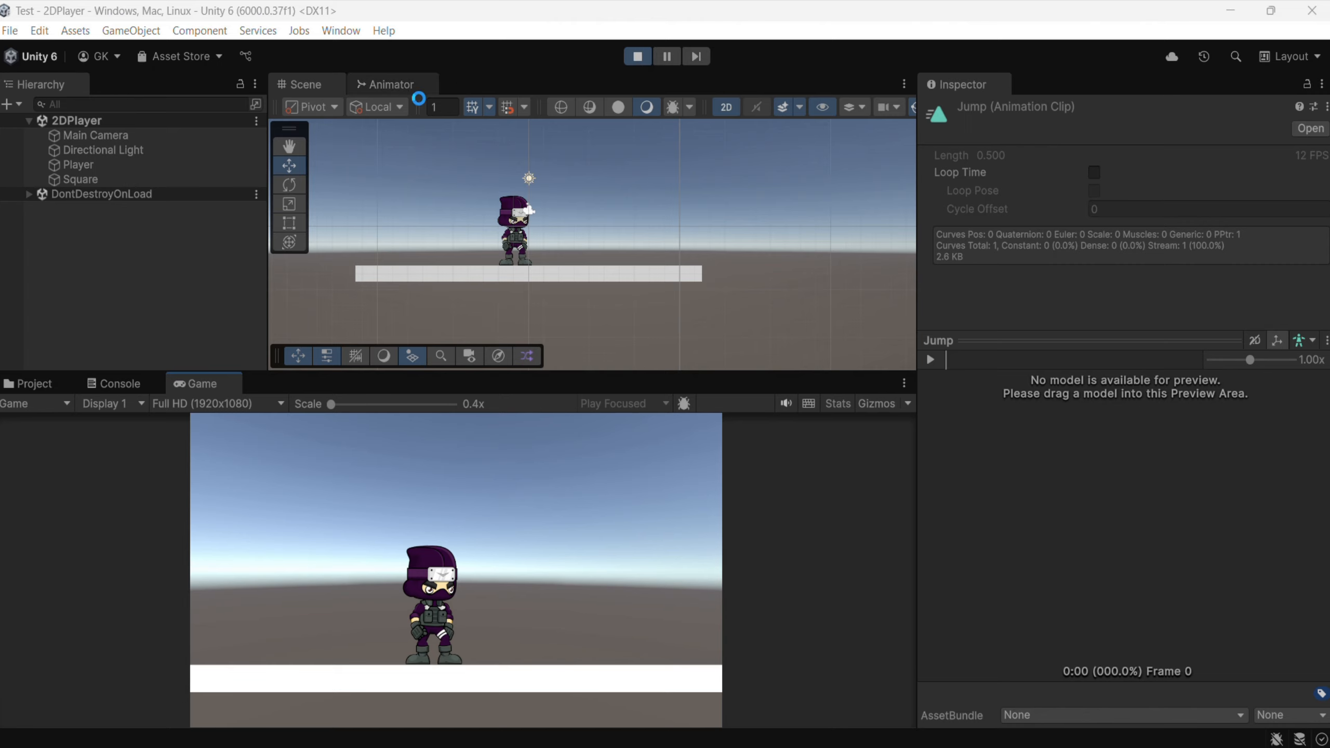
Step: Watch the Animator states while making the ninja jump in place, and stop the game
left_click(387, 84)
key("space")
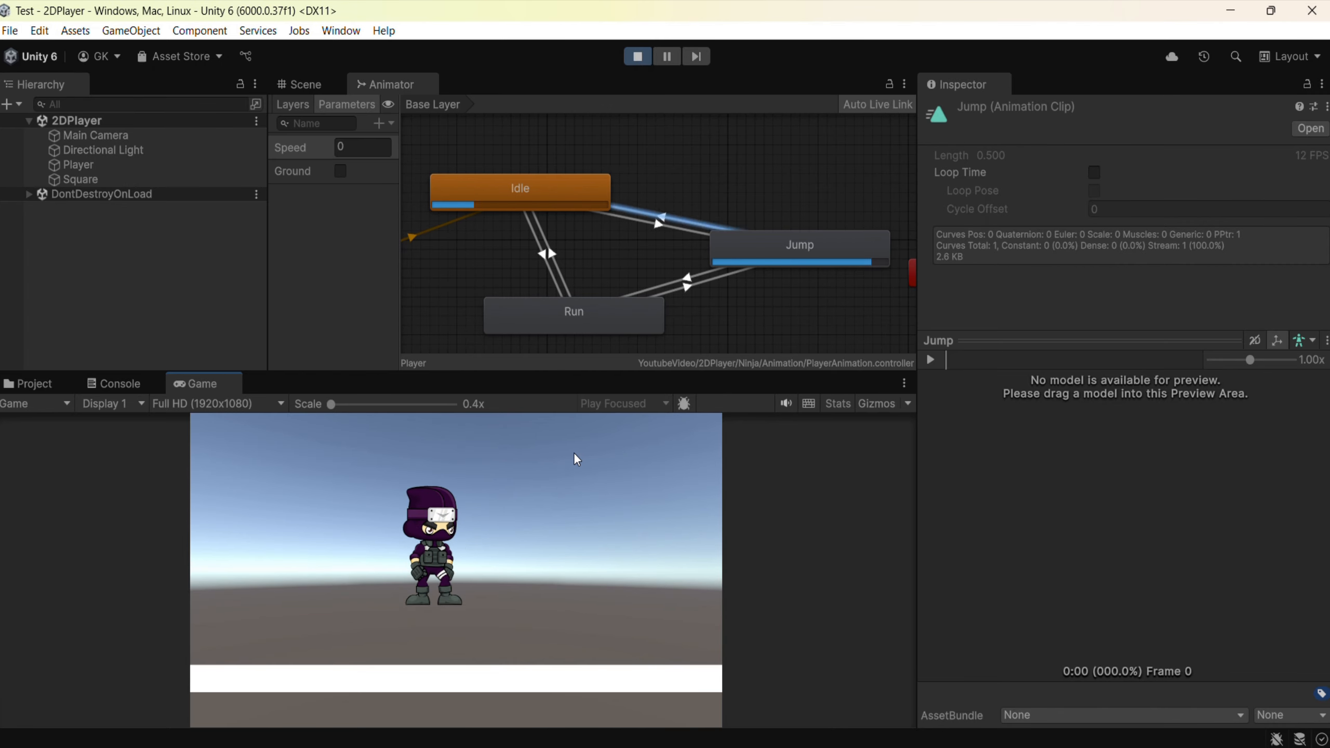
key("space")
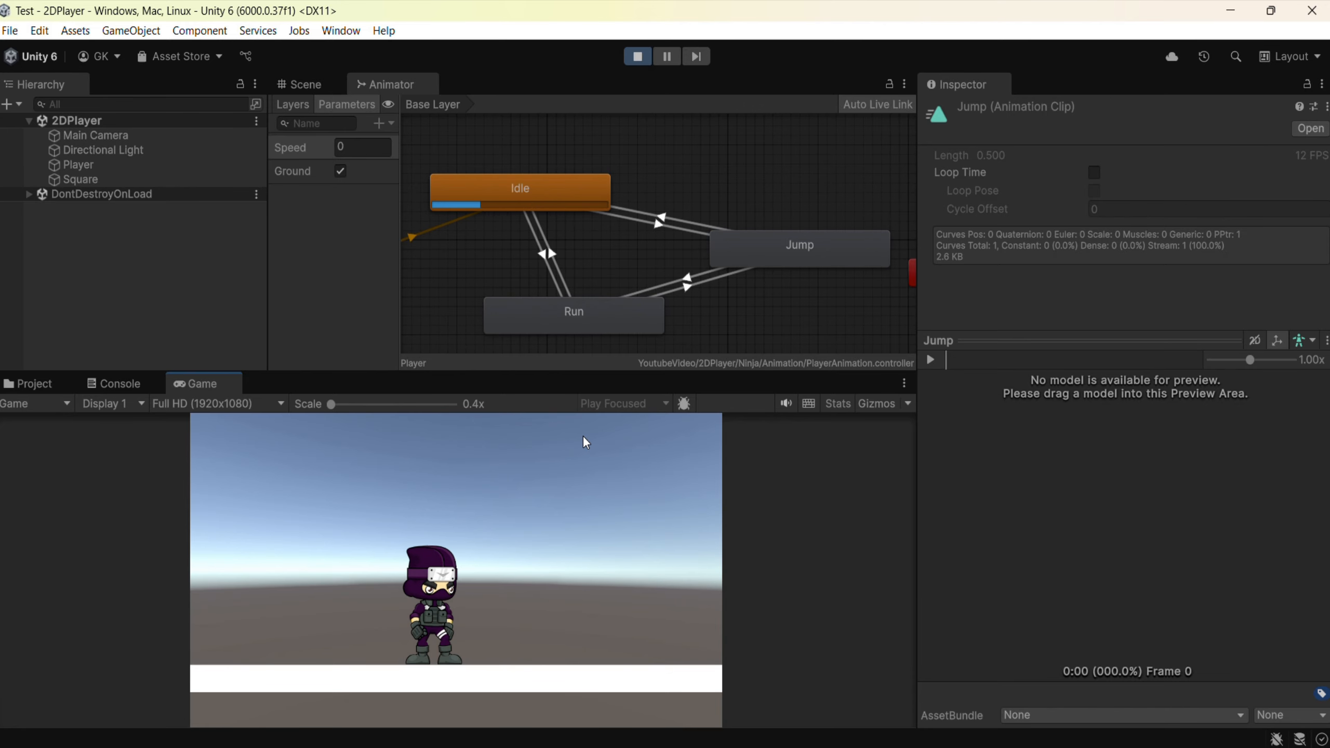
key("ctrl+p")
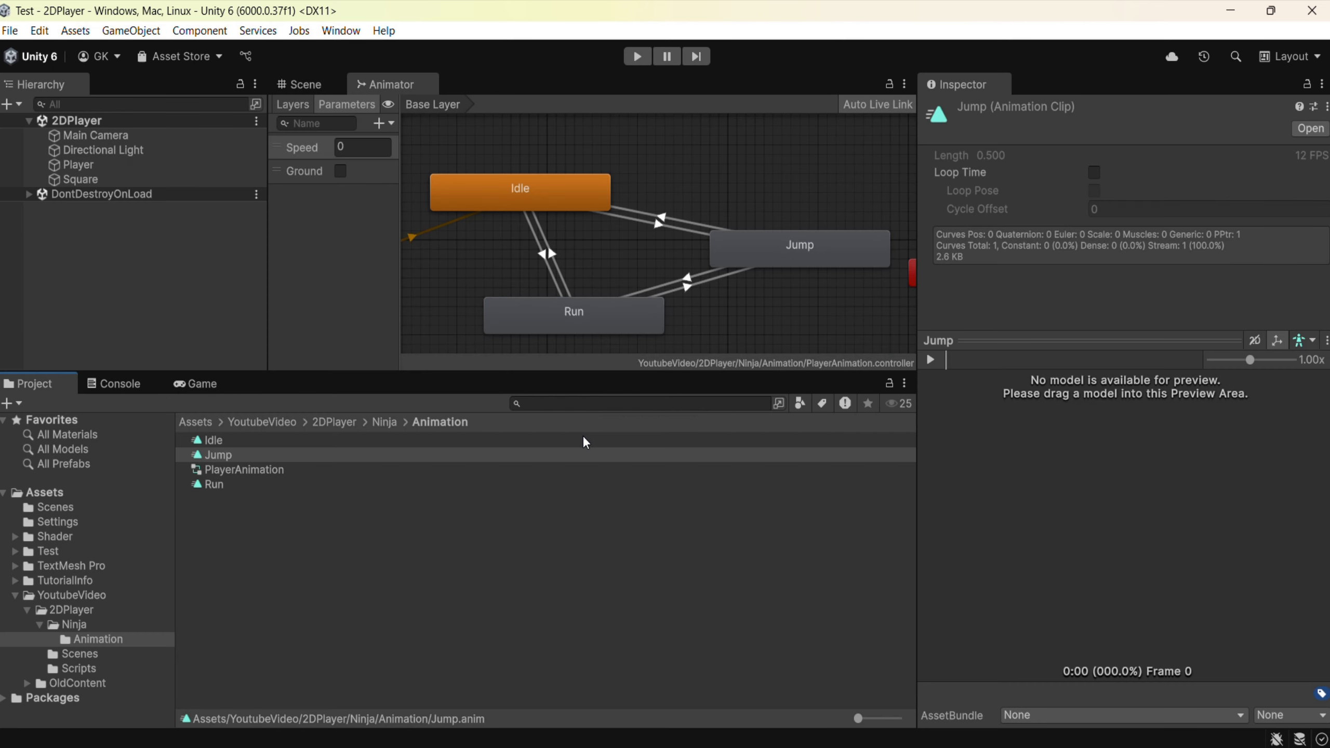
Step: Add a Ground is true condition to the Jump -> Idle transition
left_click(699, 227)
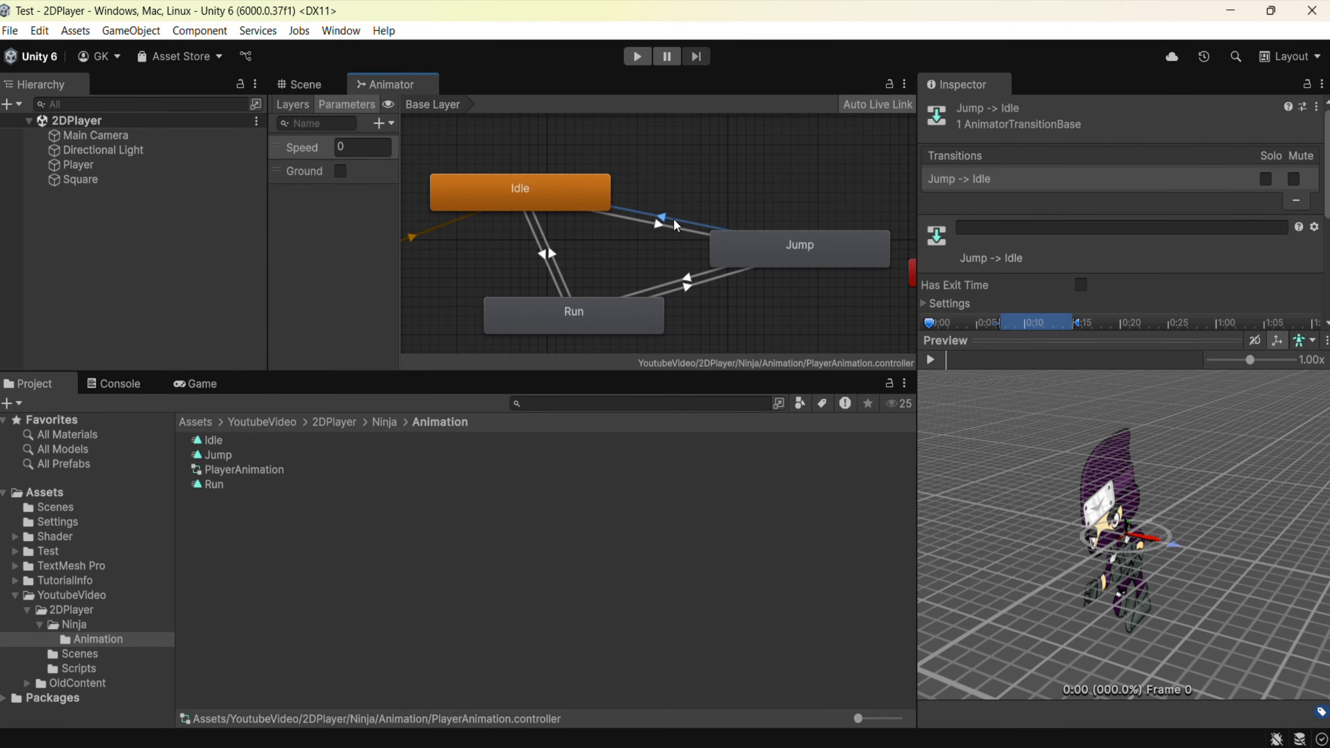
scroll(1071, 306, "down", 6)
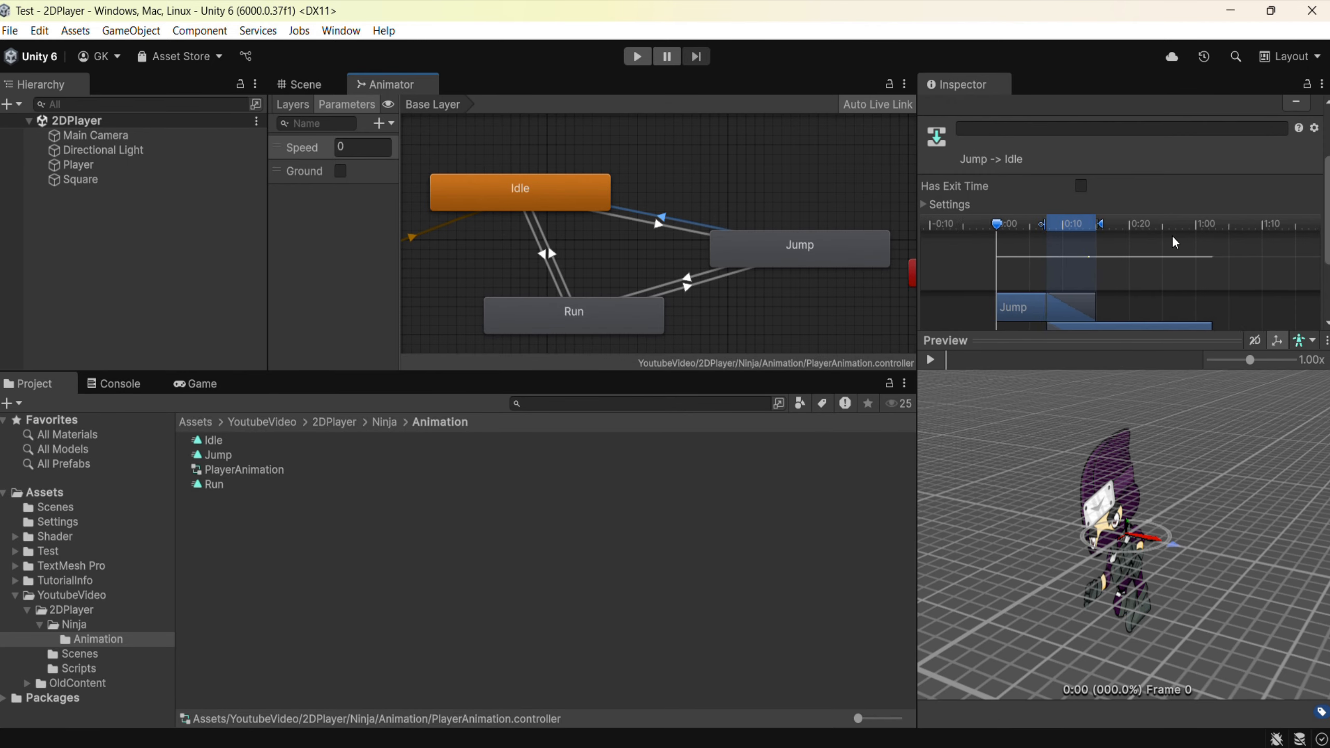
scroll(1164, 328, "down", 3)
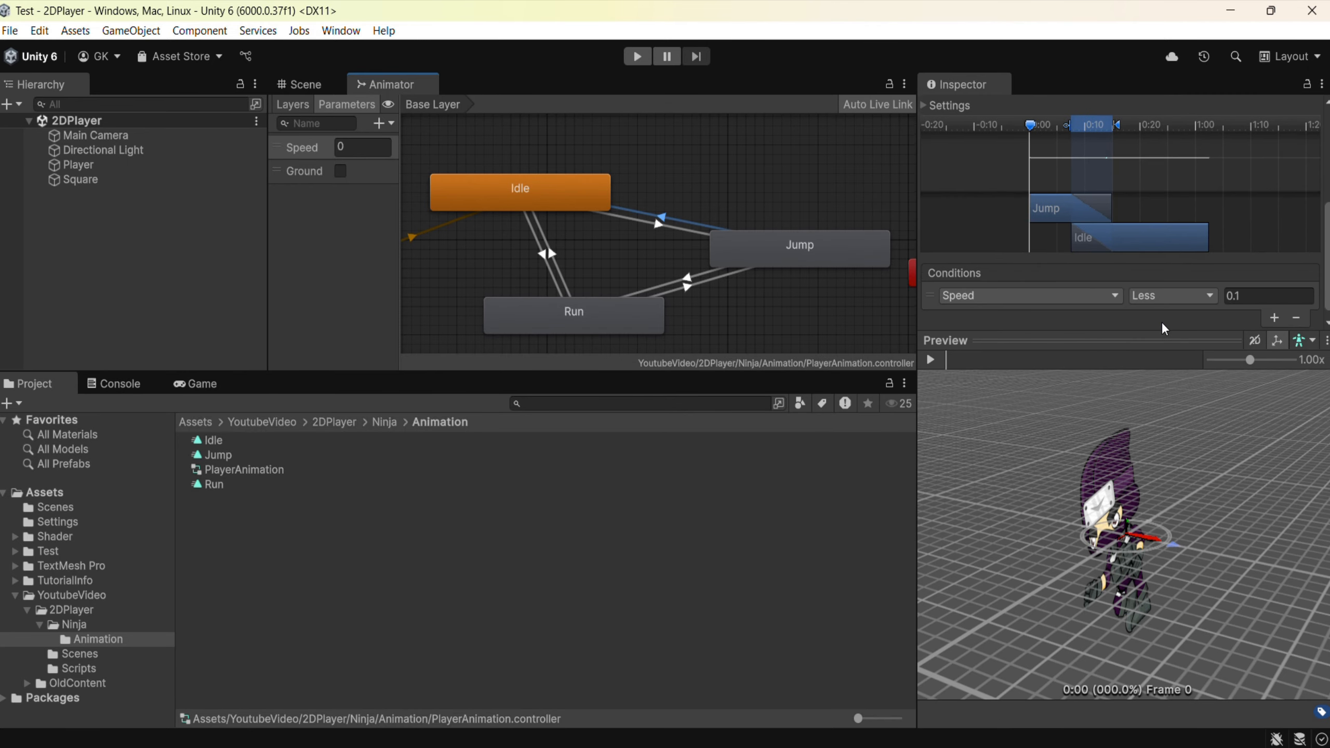
left_click(652, 227)
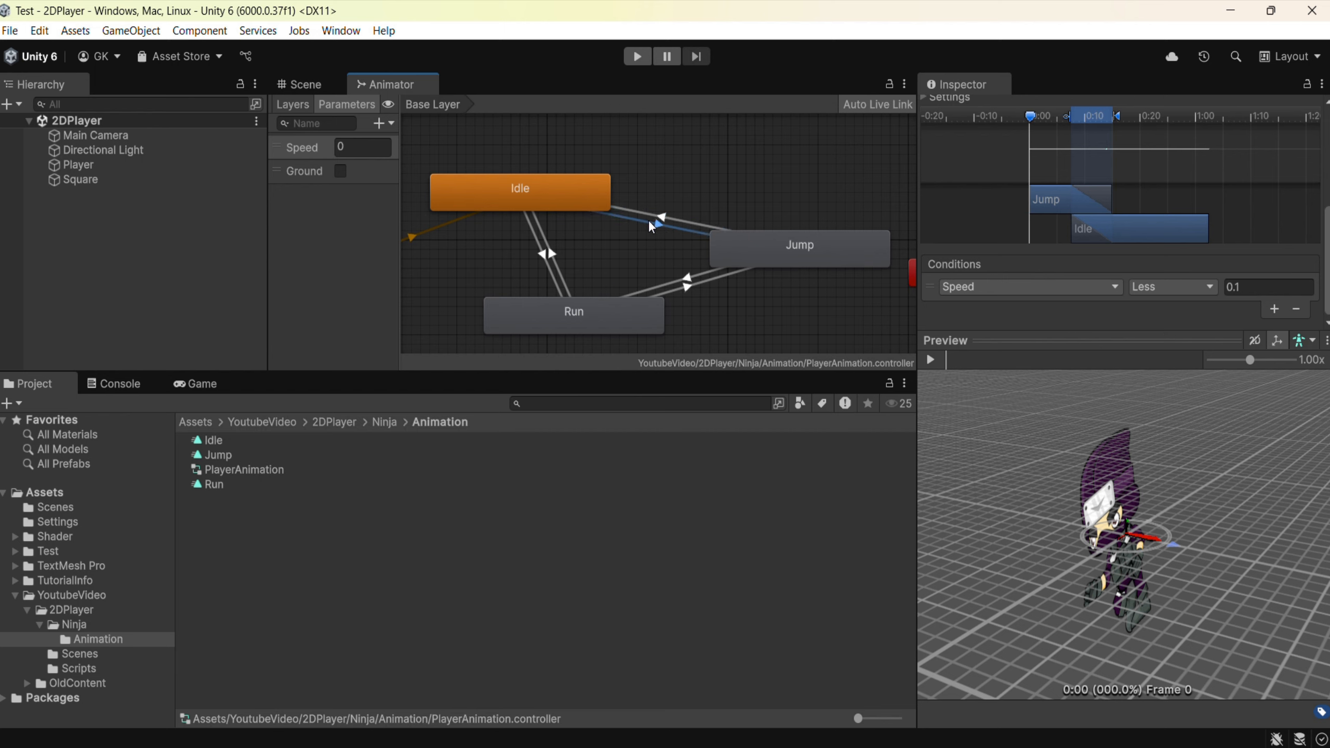
left_click(684, 288)
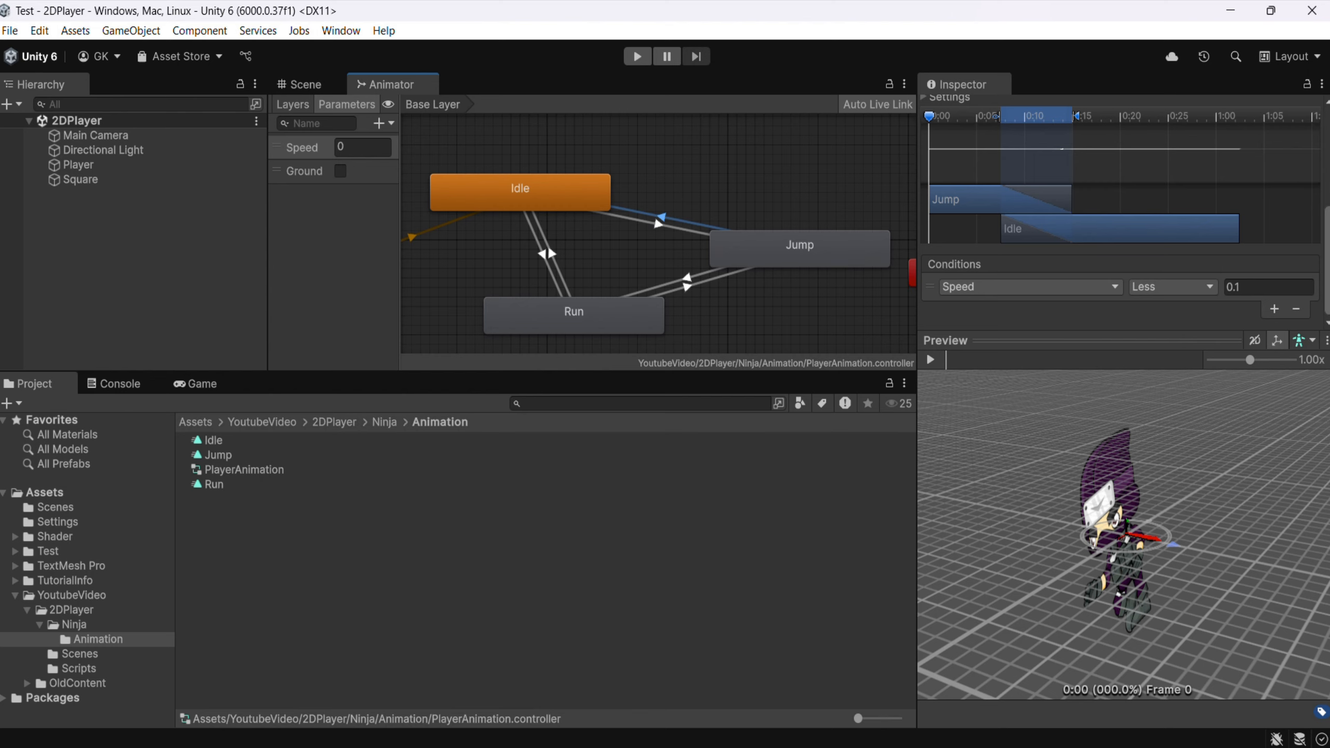
left_click(1274, 311)
left_click(1001, 309)
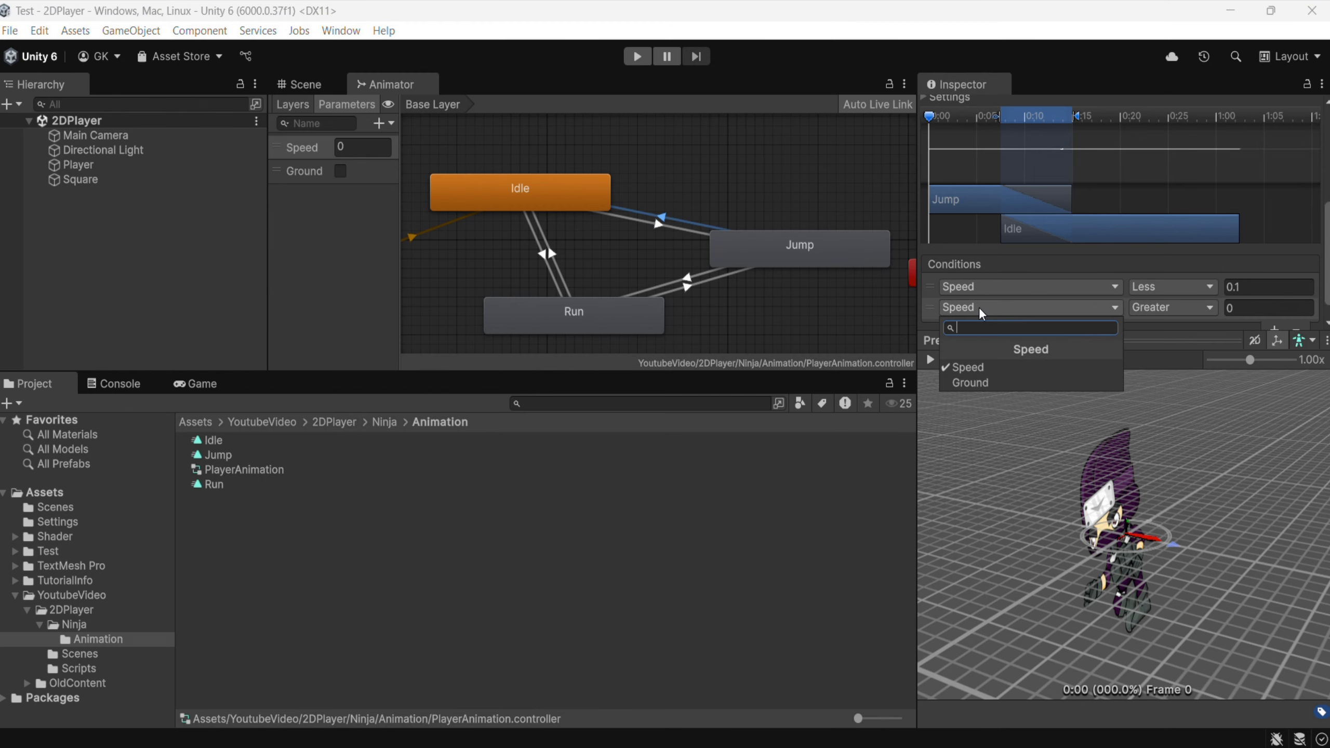
left_click(993, 381)
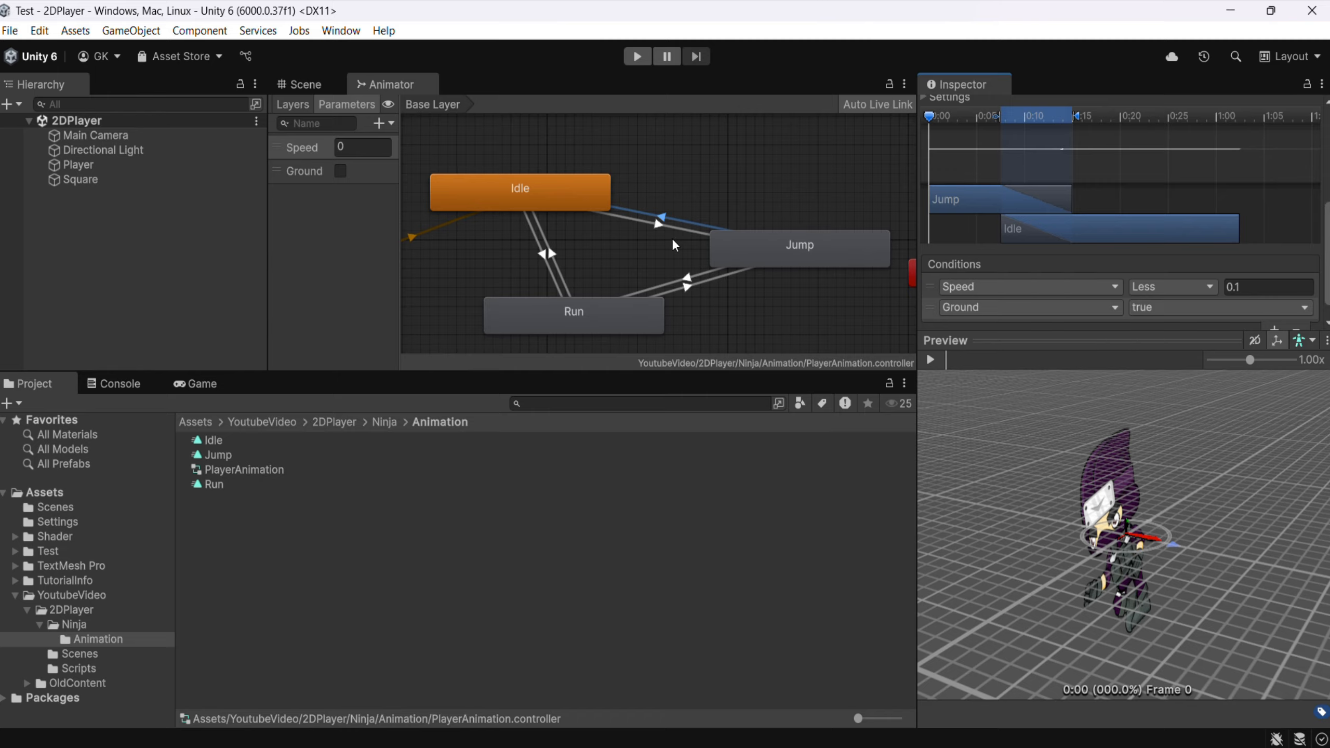
Step: Add a Ground is true condition to the Jump -> Run transition
left_click(686, 283)
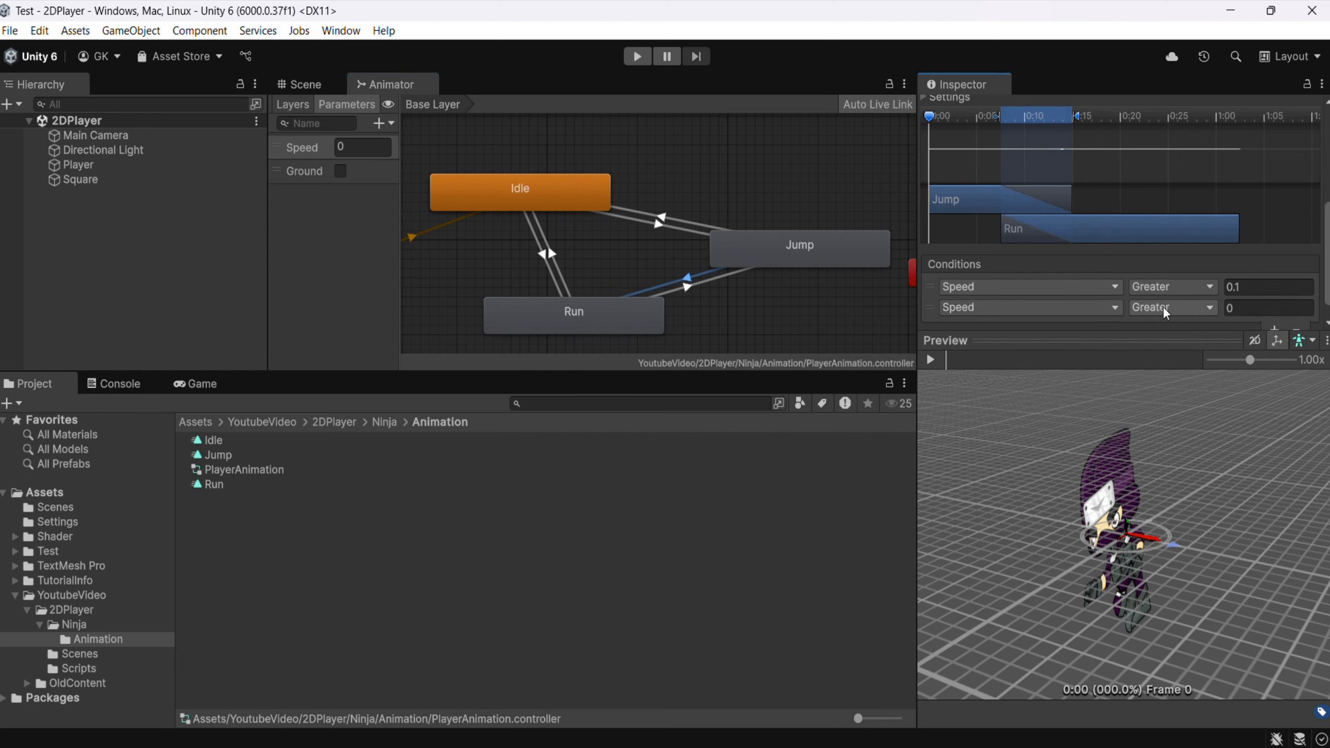
left_click(999, 307)
left_click(985, 386)
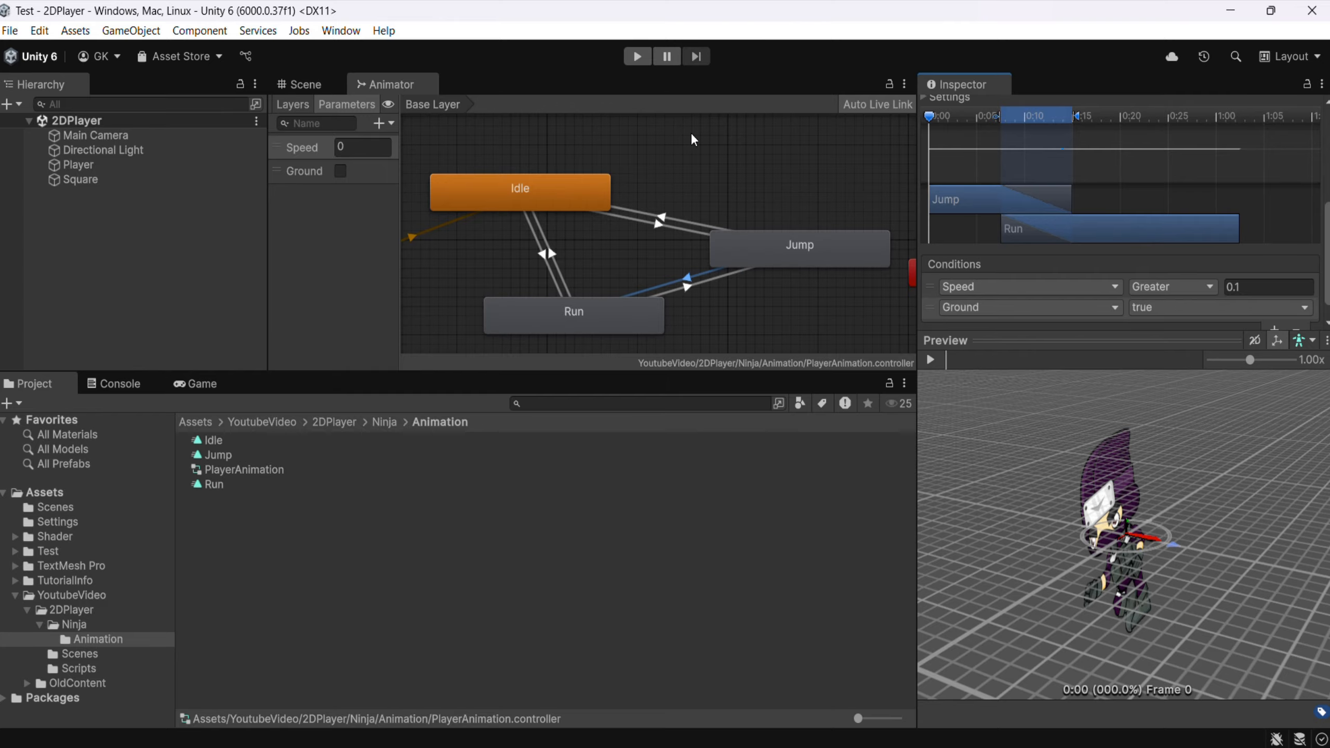
Step: Run the scene again and test the ninja jumping in place and while running in both directions
left_click(306, 84)
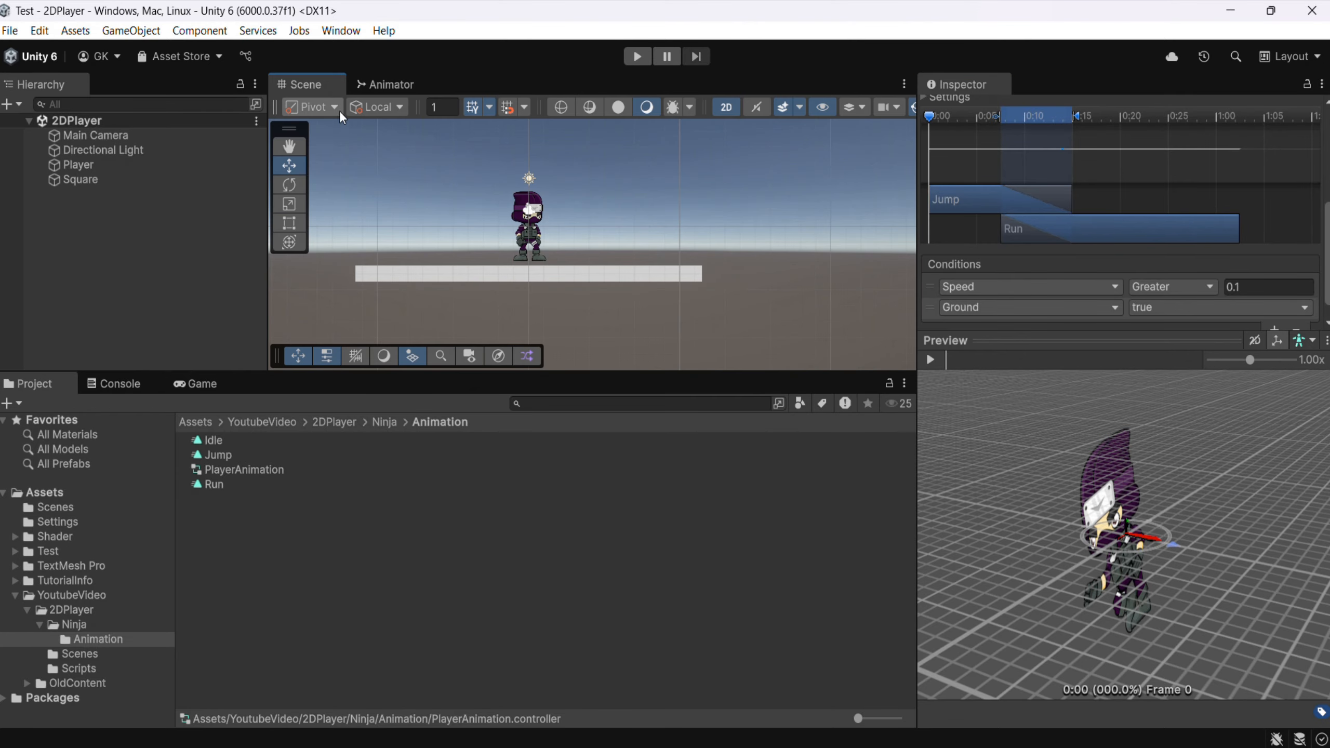
key("ctrl+p")
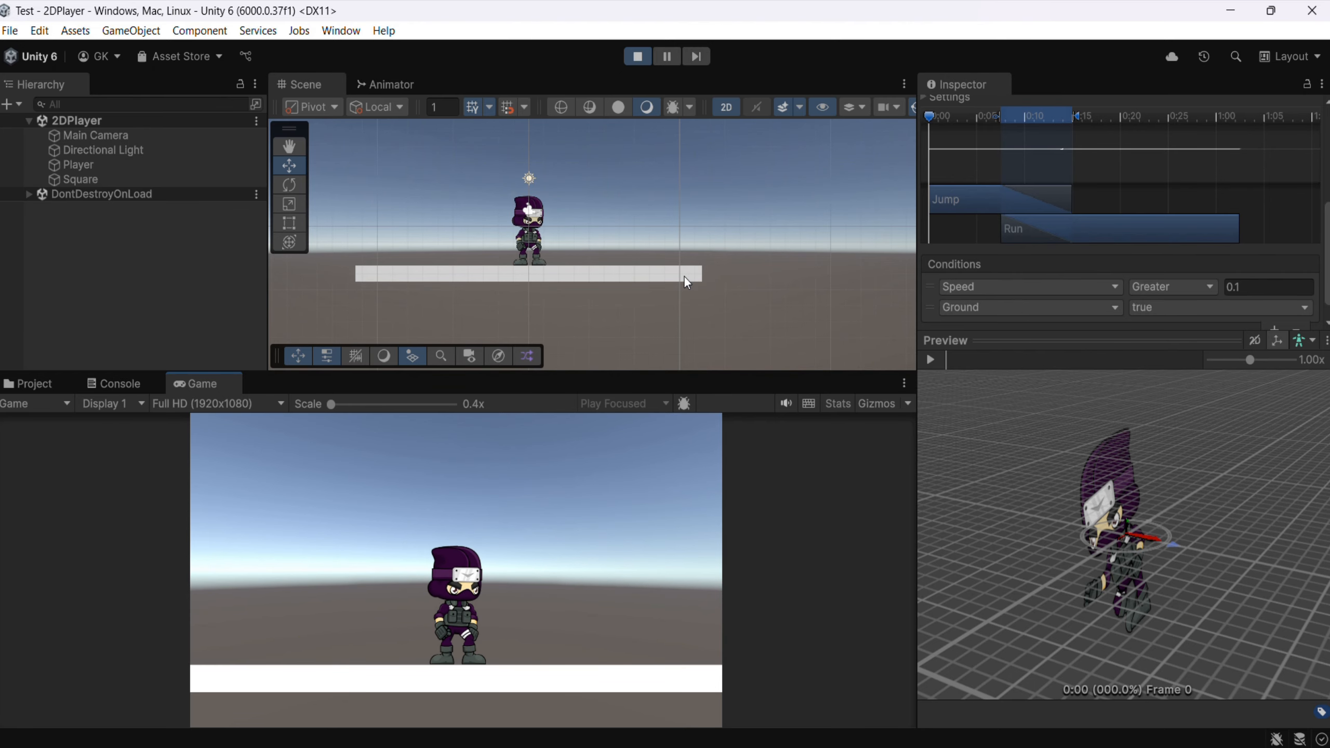
key("space")
key("space")
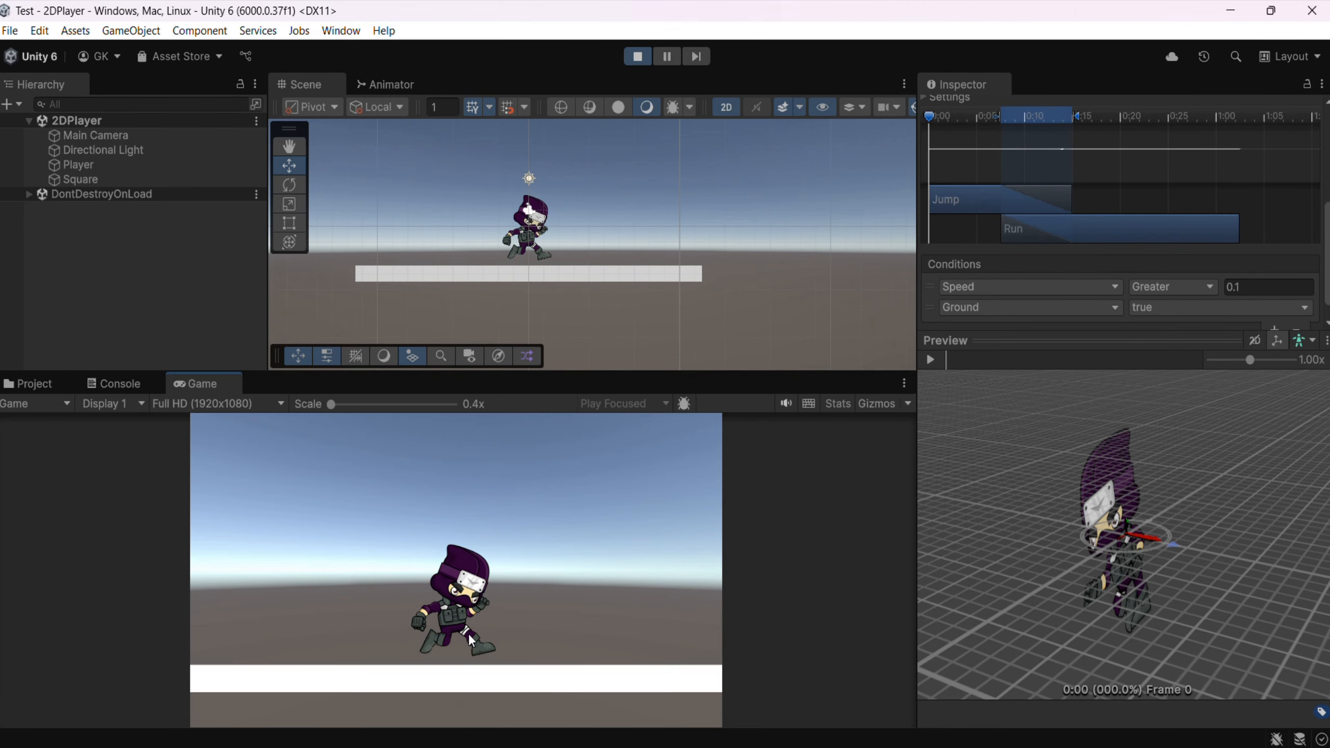
key("d")
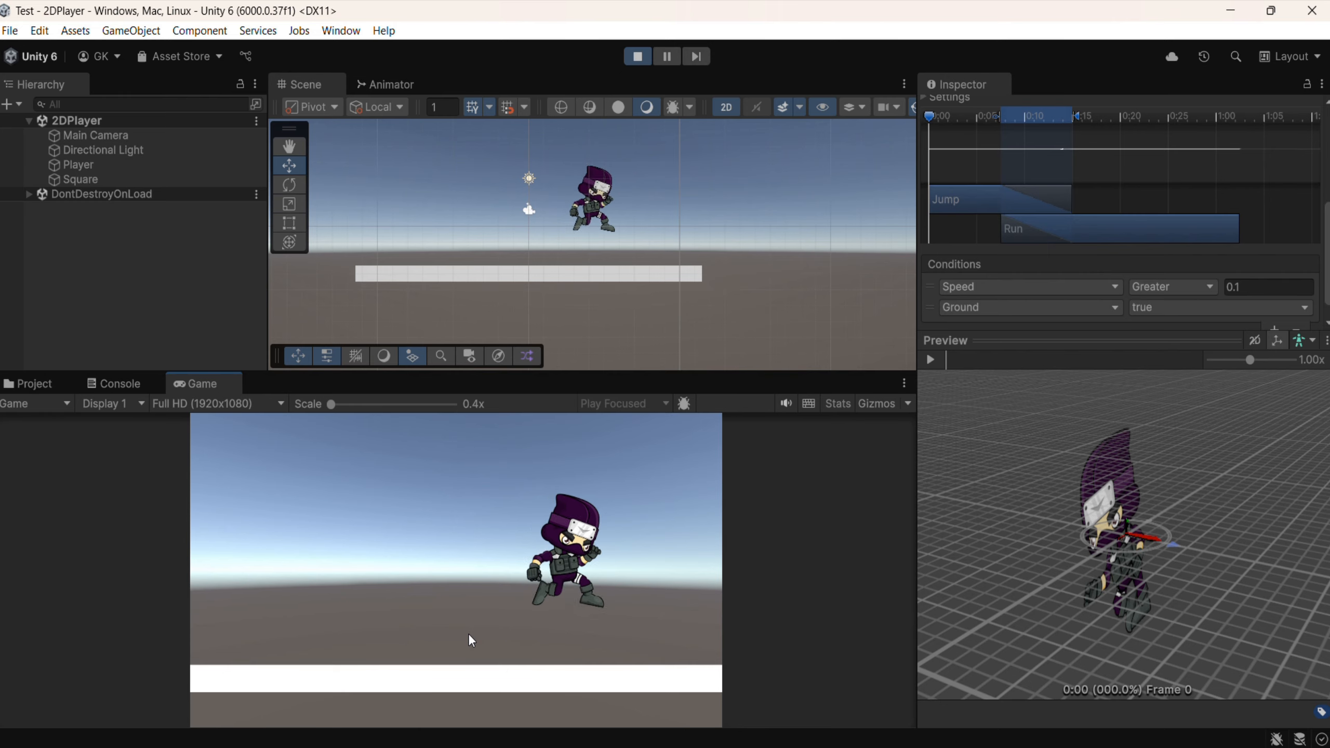
key("a")
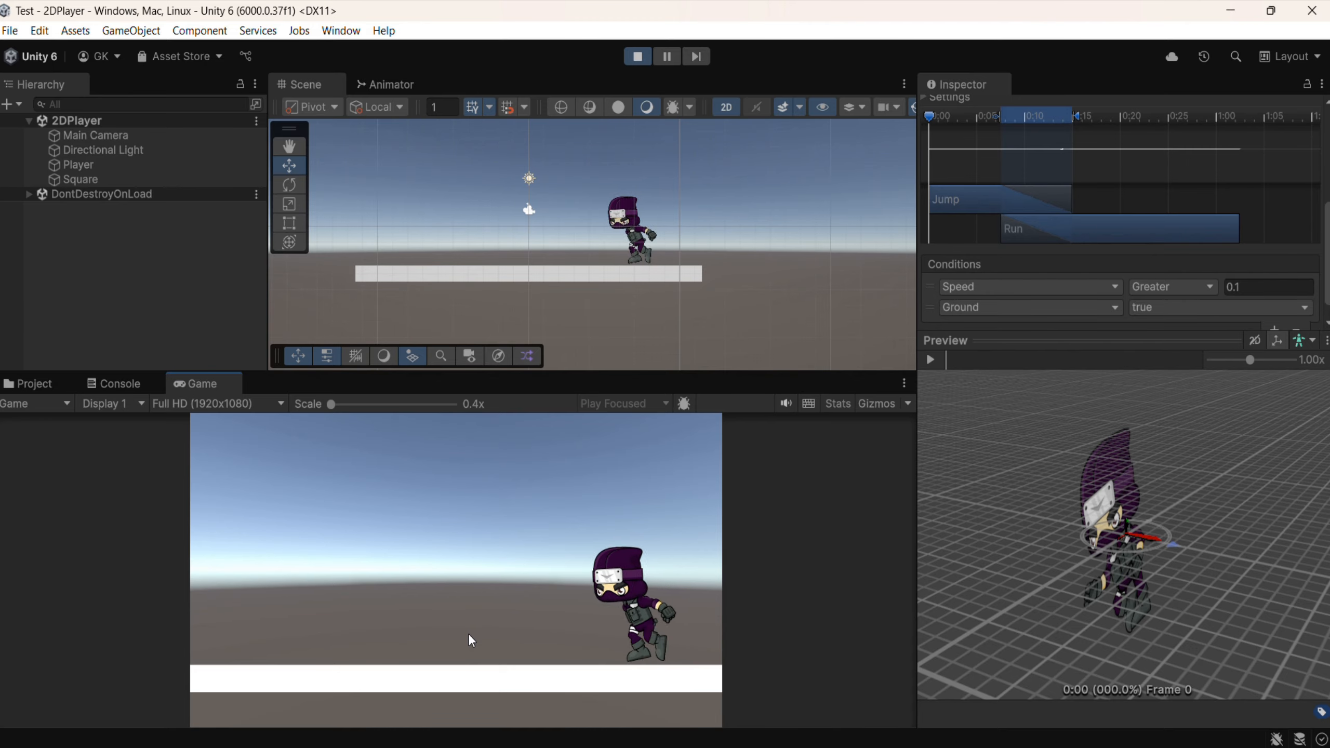
key("space")
key("space")
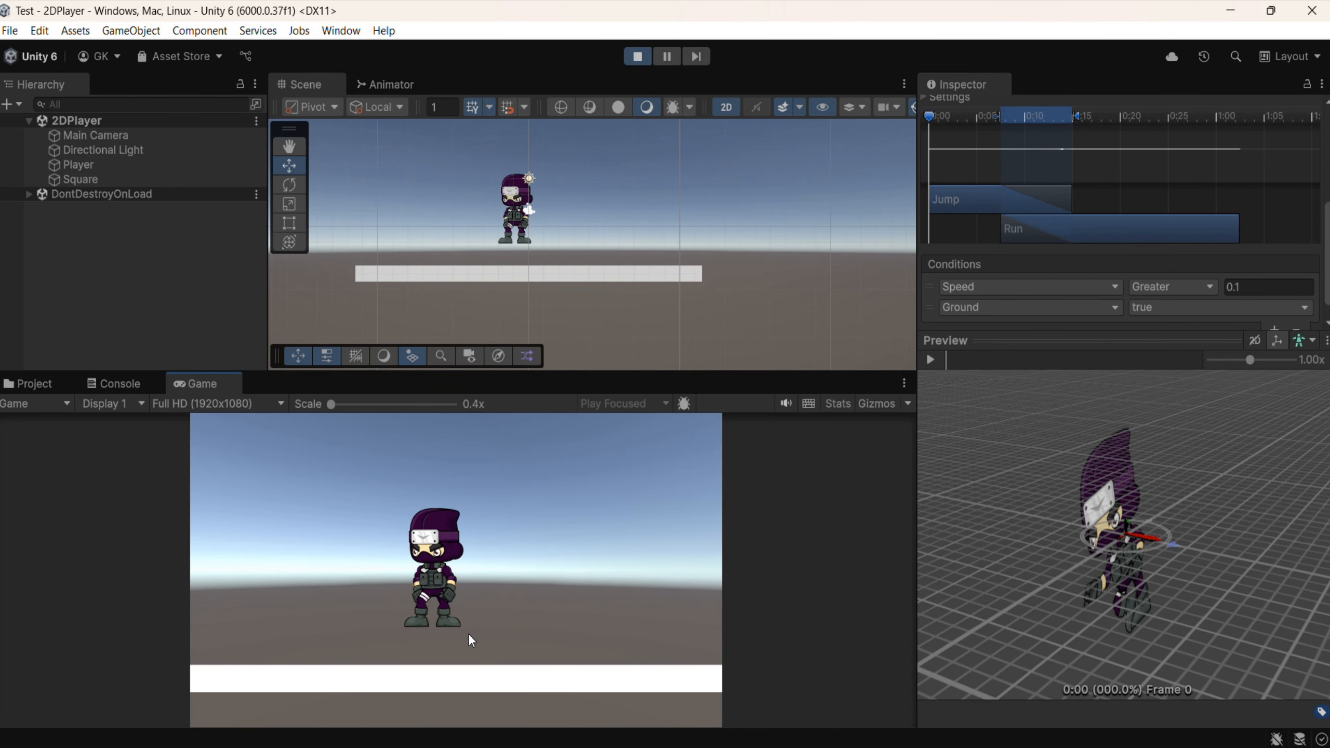
key("a")
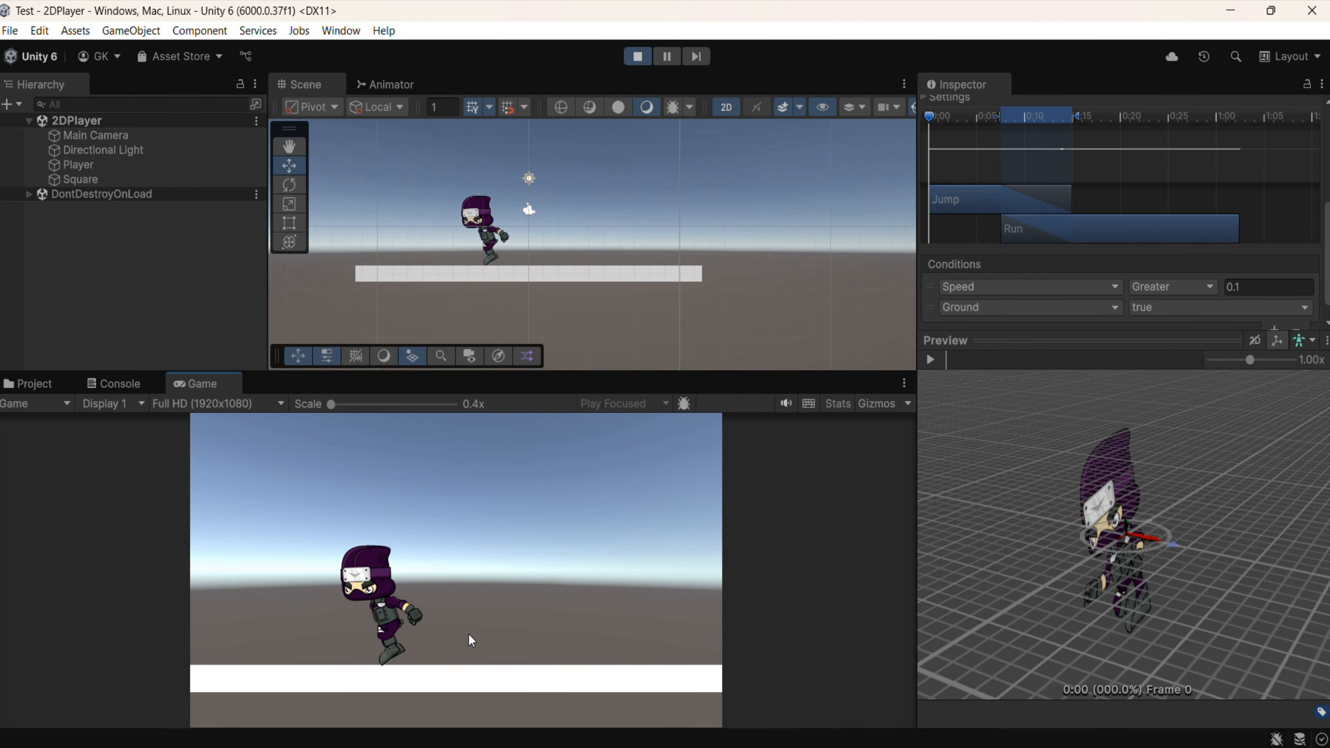
key("space")
key("d")
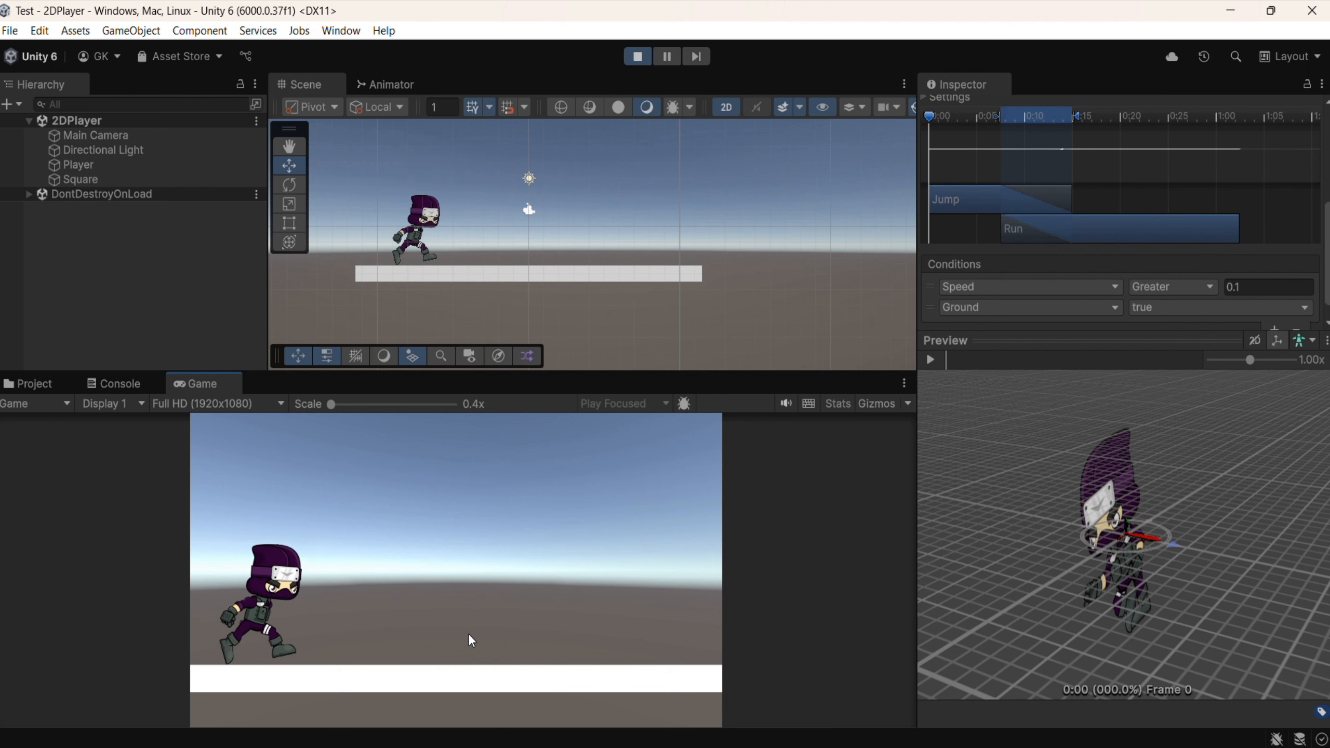
key("space")
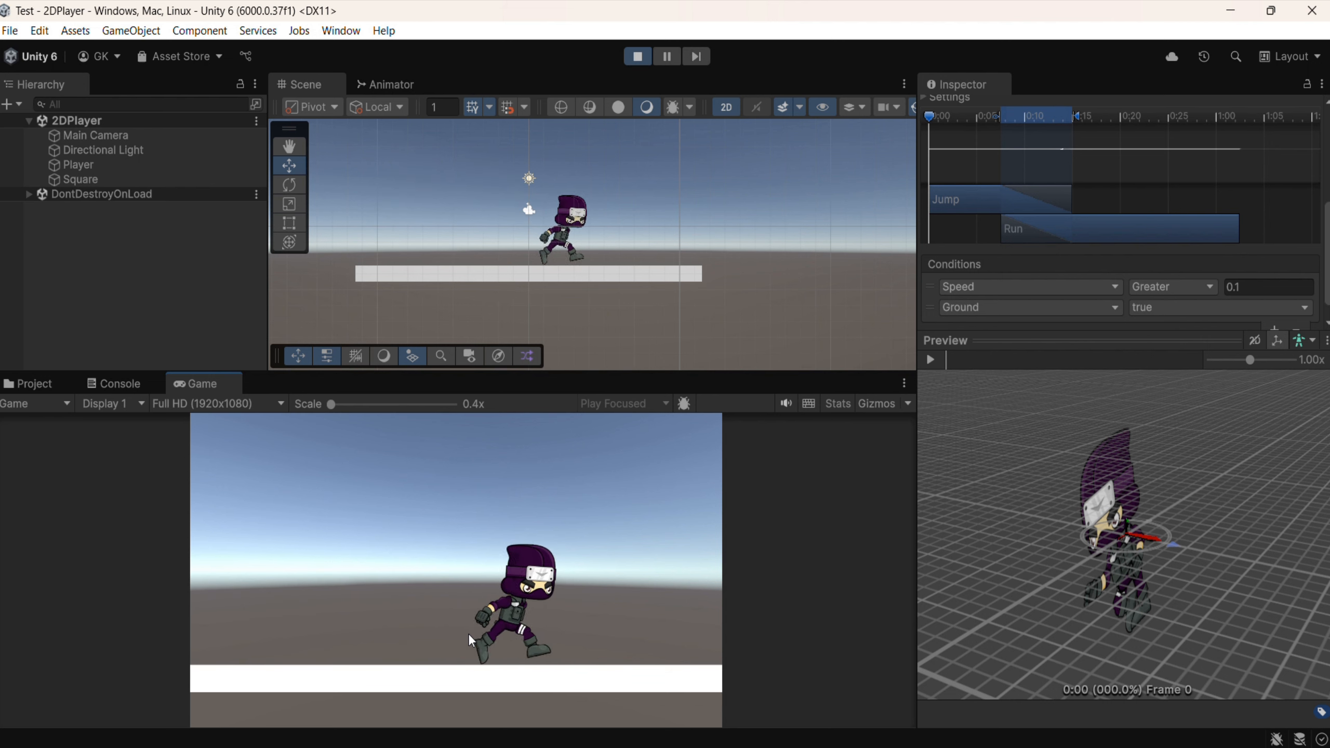
Step: Watch the Idle, Run and Jump states in the Animator while running left and right and jumping
left_click(385, 83)
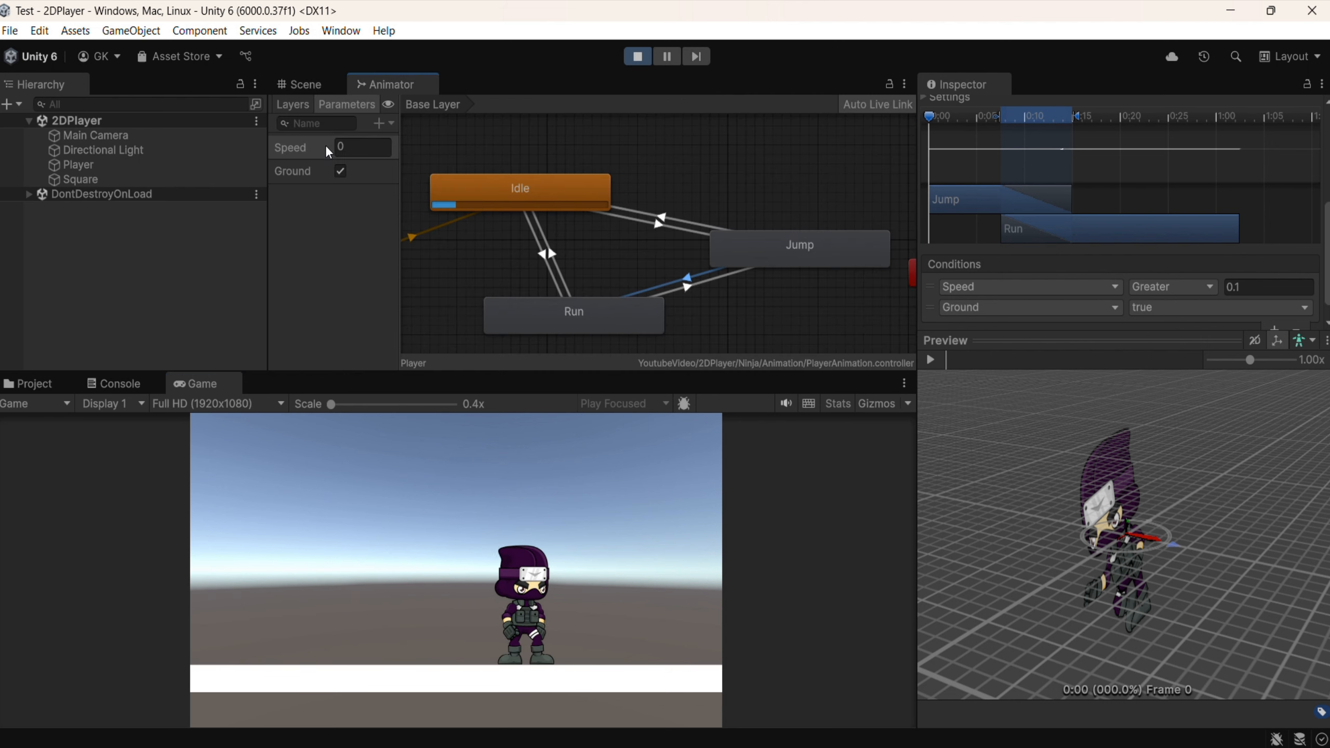
left_click(501, 560)
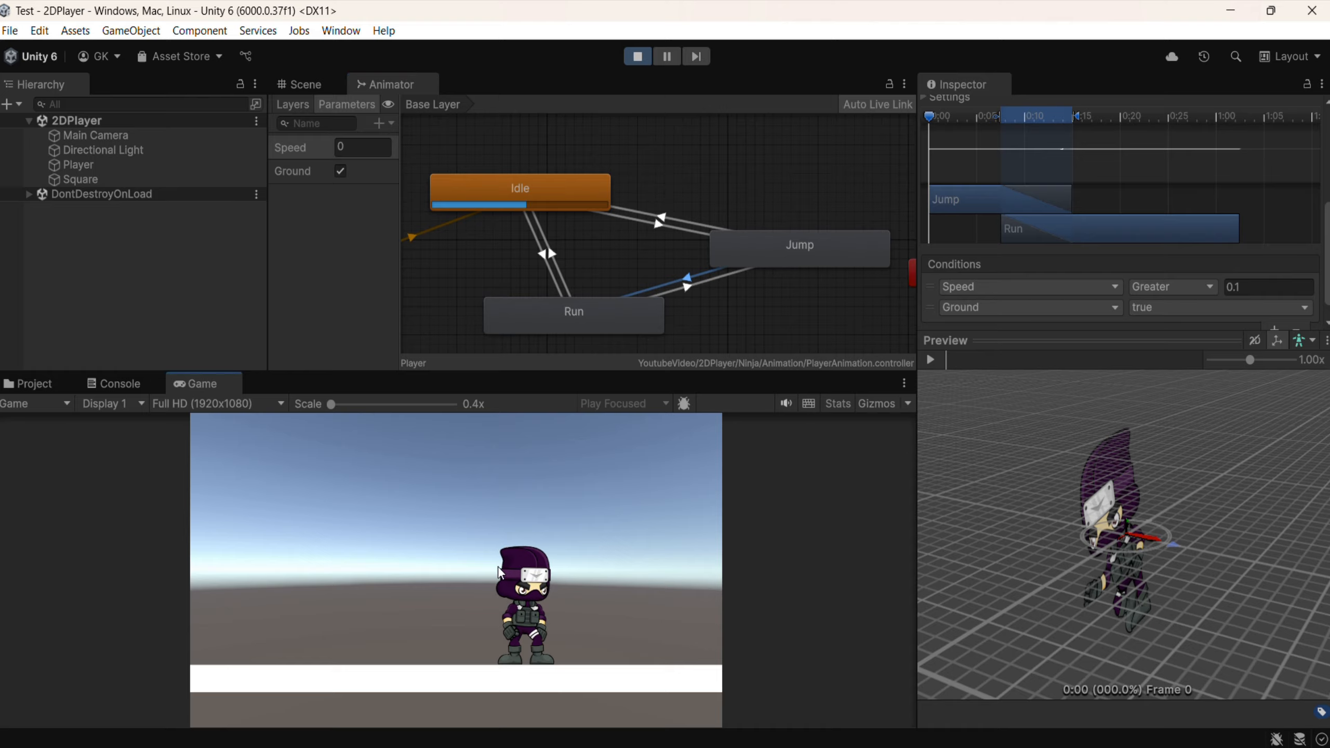
key("a")
key("space")
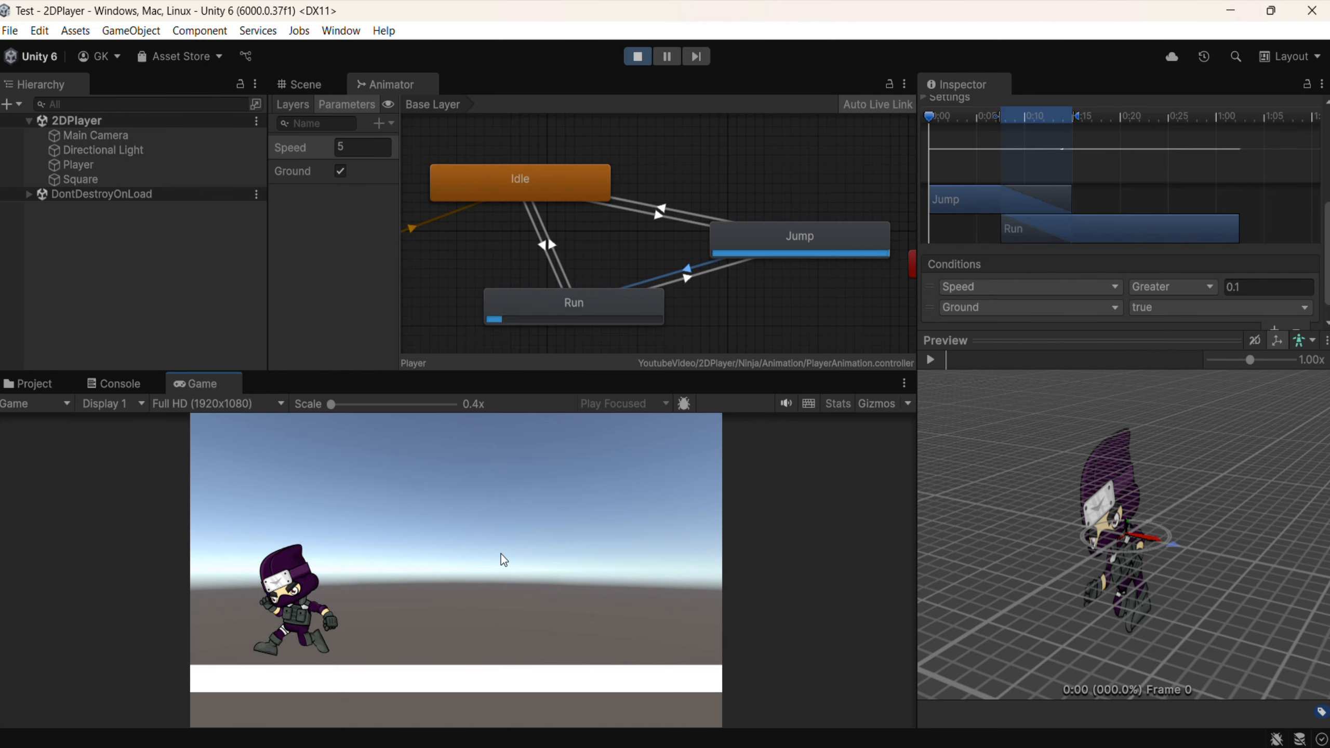
key("d")
key("space")
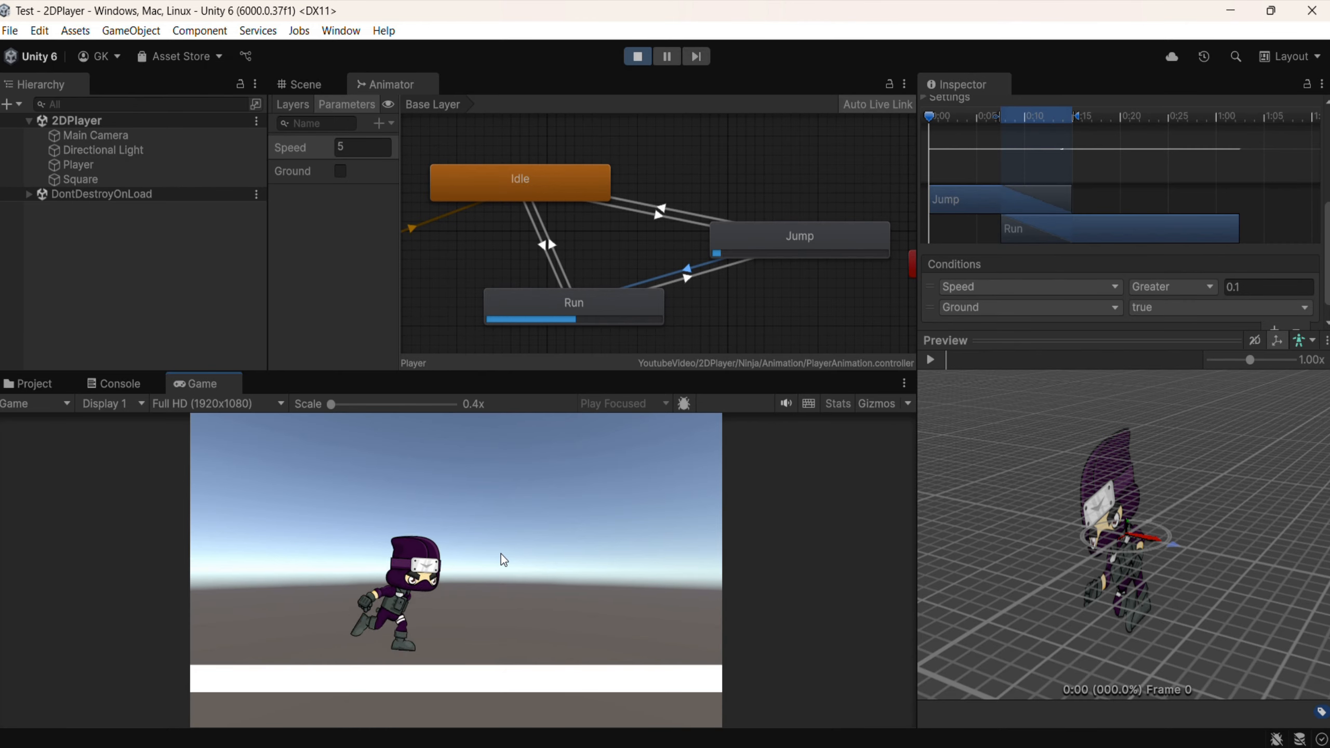